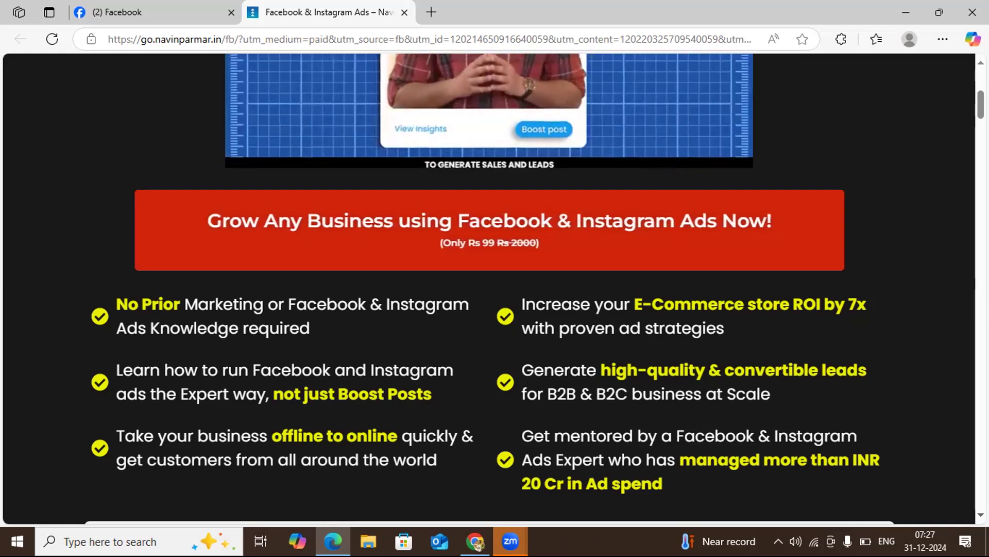
Examine the Facebook & Instagram Ads masterclass landing page, from its benefits and testimonials through the learning topics to the registration offer.
{"action": "scroll", "coordinate": [495, 288], "scroll_direction": "down", "scroll_amount": 7}
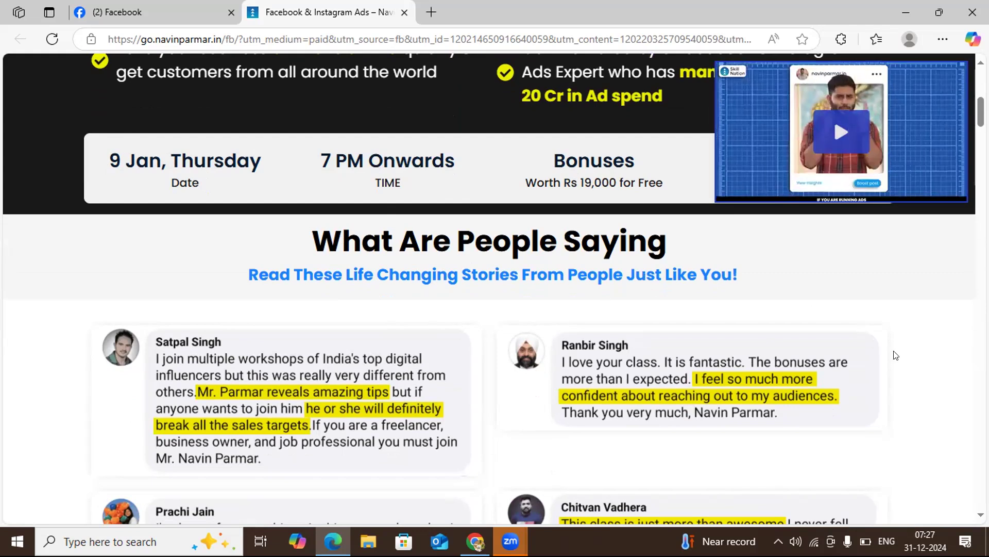
{"action": "scroll", "coordinate": [644, 274], "scroll_direction": "down", "scroll_amount": 2}
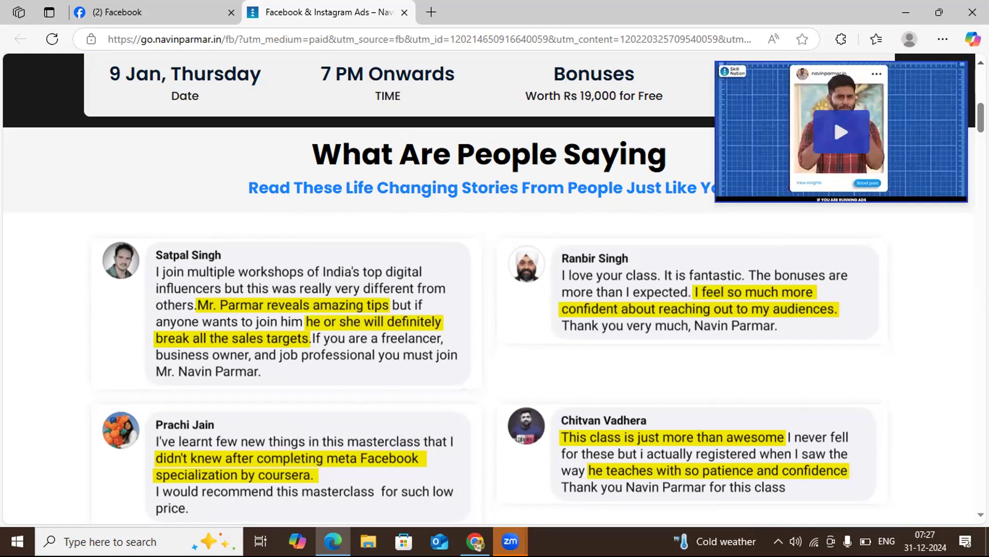
{"action": "scroll", "coordinate": [770, 299], "scroll_direction": "up", "scroll_amount": 2}
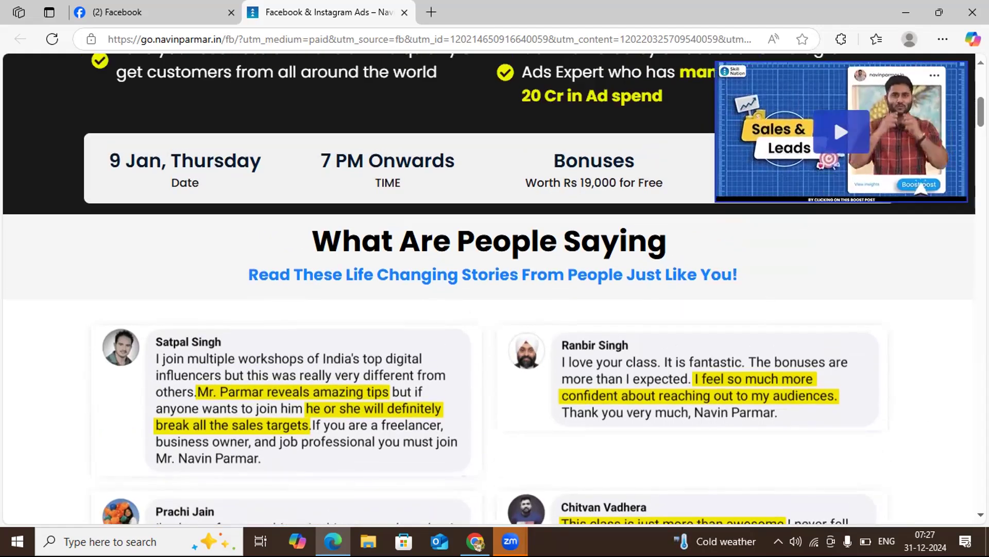
{"action": "scroll", "coordinate": [770, 299], "scroll_direction": "down", "scroll_amount": 2}
{"action": "scroll", "coordinate": [487, 289], "scroll_direction": "down", "scroll_amount": 6}
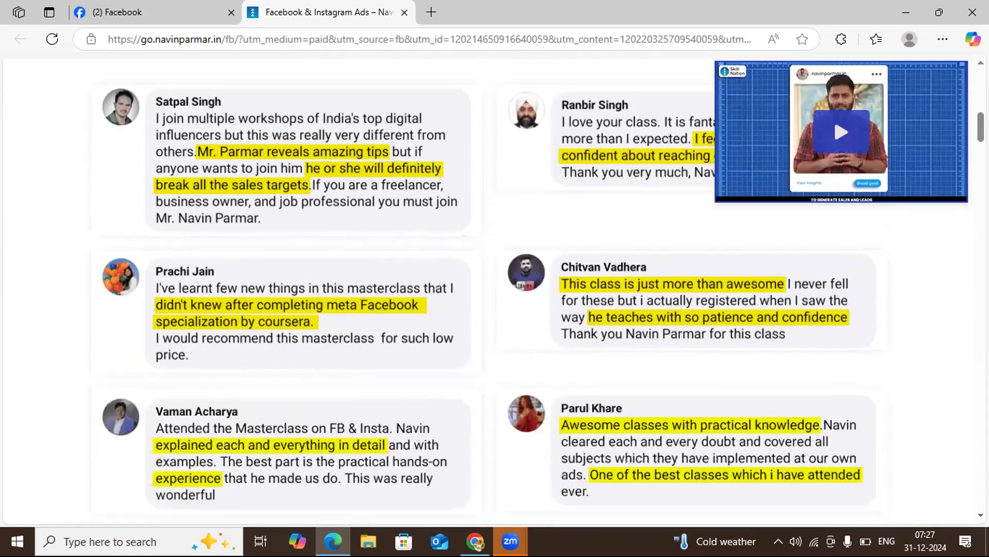
{"action": "scroll", "coordinate": [486, 289], "scroll_direction": "down", "scroll_amount": 4}
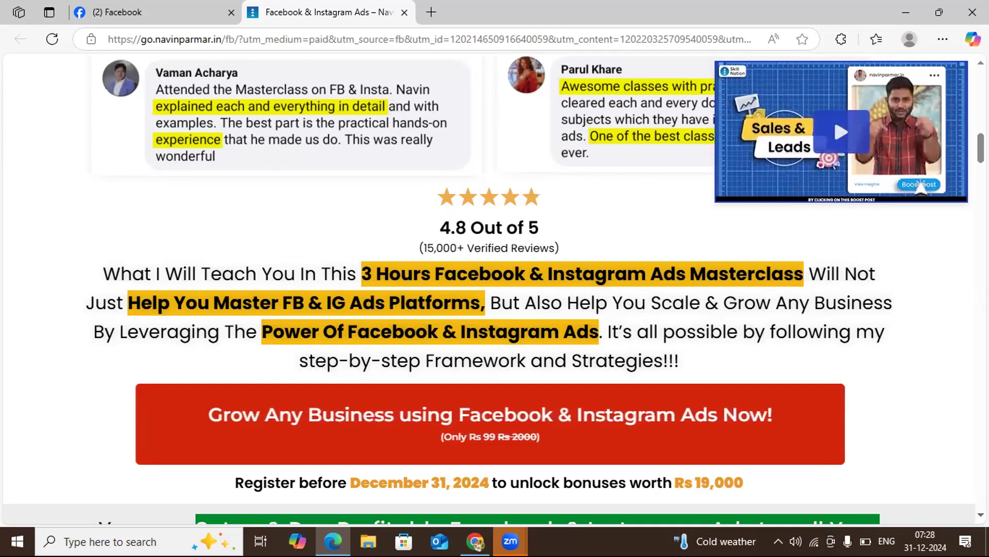
{"action": "scroll", "coordinate": [955, 439], "scroll_direction": "down", "scroll_amount": 3}
{"action": "scroll", "coordinate": [489, 288], "scroll_direction": "down", "scroll_amount": 3}
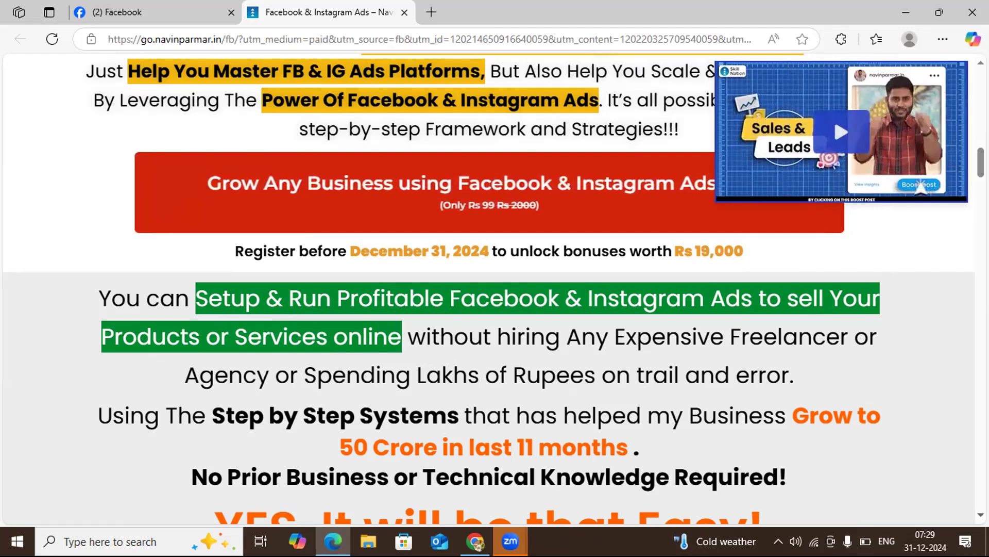
{"action": "scroll", "coordinate": [489, 289], "scroll_direction": "down", "scroll_amount": 2}
{"action": "scroll", "coordinate": [489, 289], "scroll_direction": "down", "scroll_amount": 5}
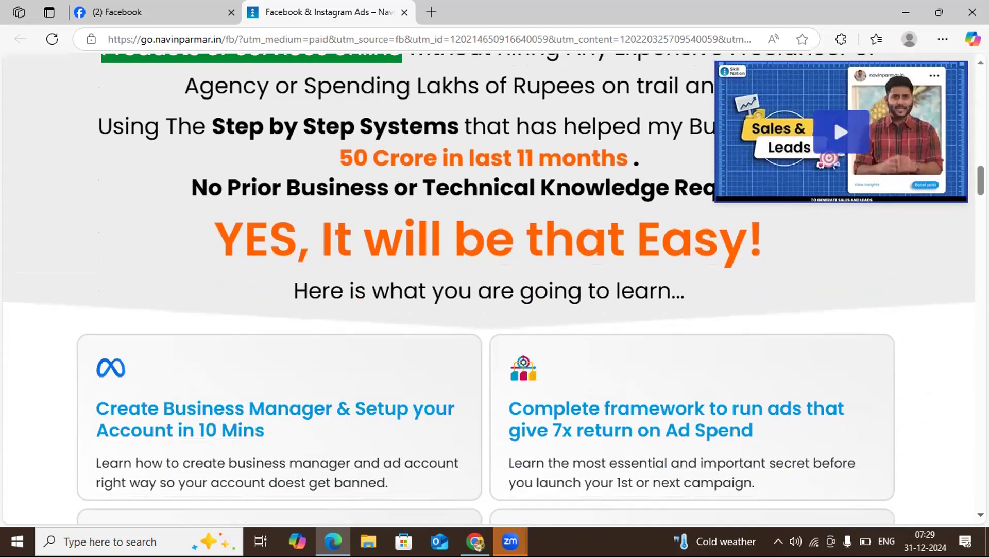
{"action": "scroll", "coordinate": [489, 288], "scroll_direction": "down", "scroll_amount": 3}
{"action": "scroll", "coordinate": [458, 289], "scroll_direction": "down", "scroll_amount": 5}
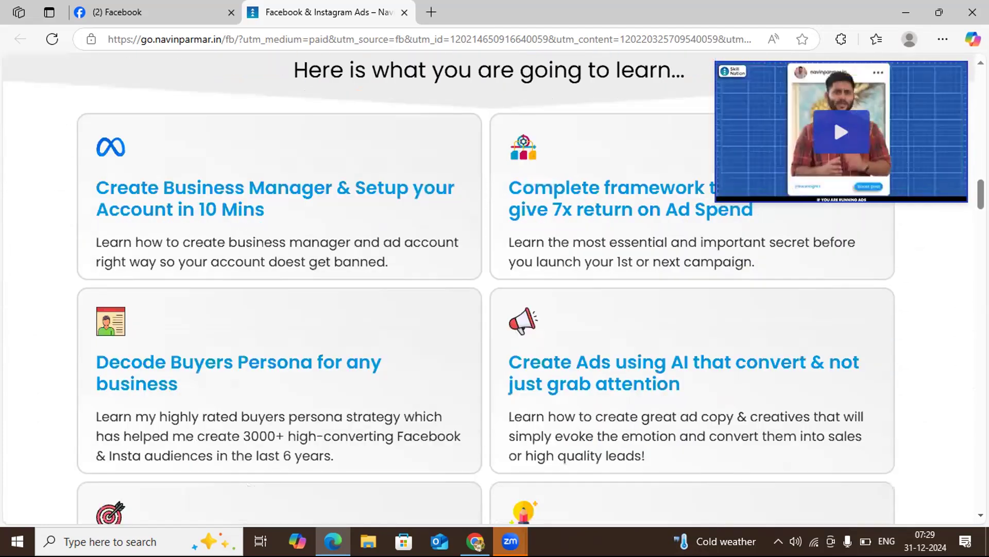
{"action": "scroll", "coordinate": [489, 289], "scroll_direction": "down", "scroll_amount": 5}
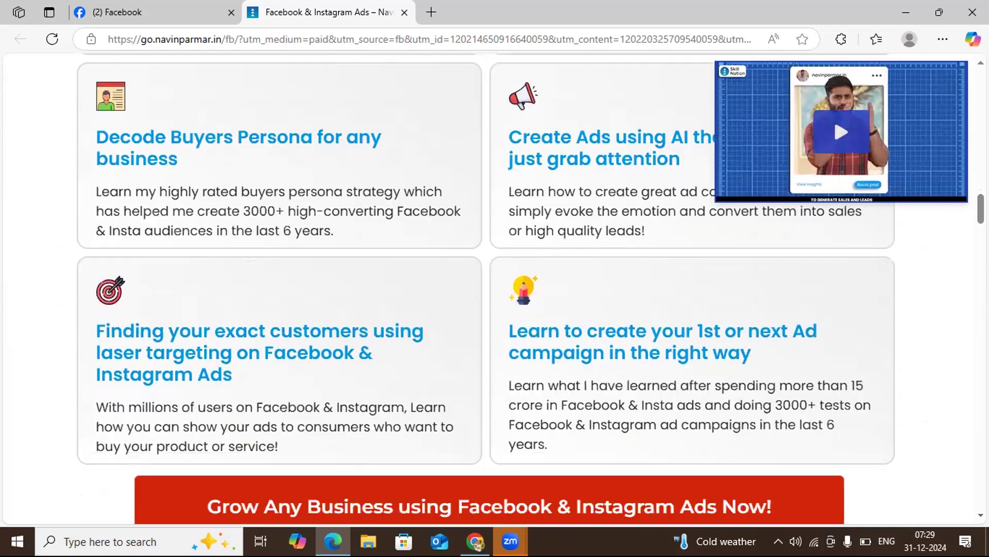
{"action": "scroll", "coordinate": [489, 289], "scroll_direction": "down", "scroll_amount": 1}
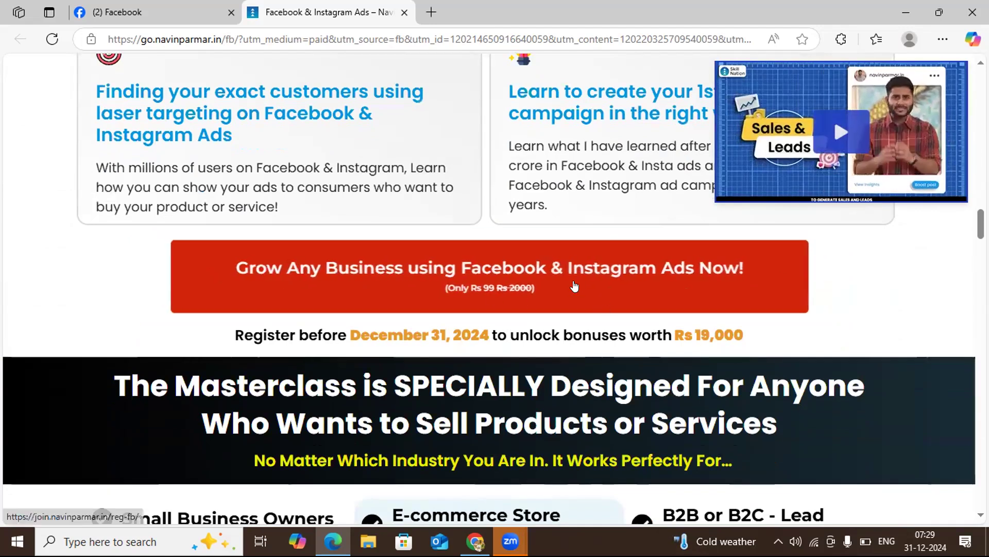
Open the Rs 99 masterclass registration, fill the personal details with the first saved contact entry, and continue to the payment stage.
{"action": "left_click", "coordinate": [541, 283]}
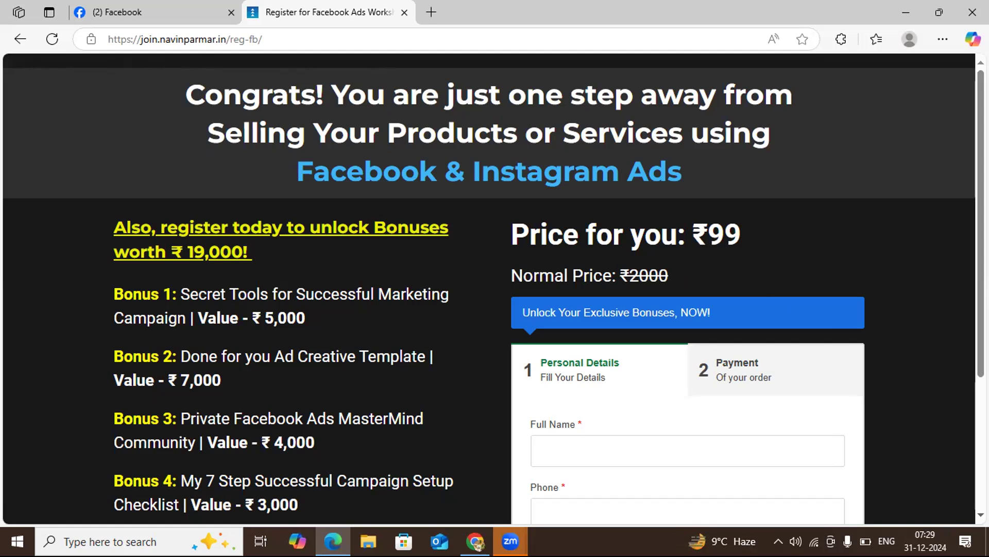
{"action": "scroll", "coordinate": [490, 289], "scroll_direction": "down", "scroll_amount": 4}
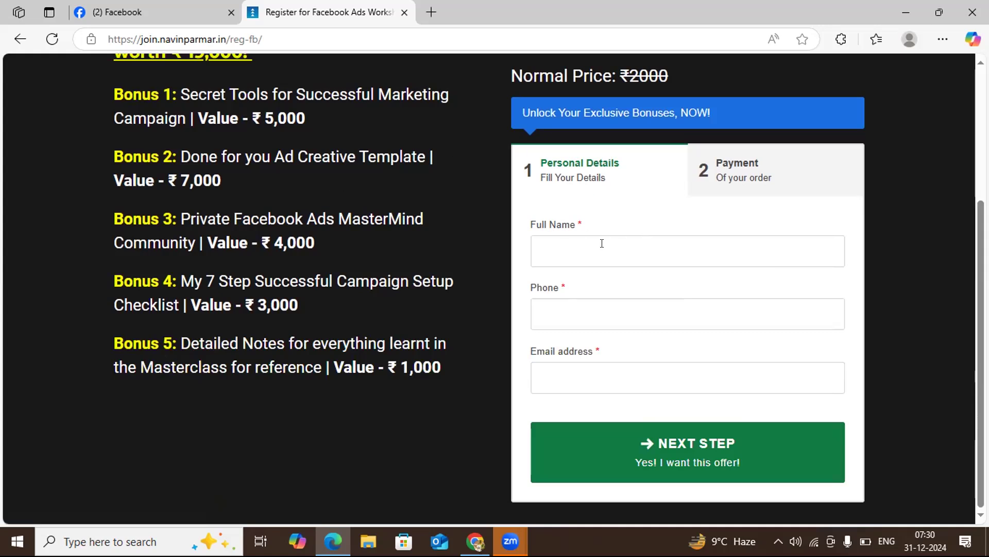
{"action": "left_click", "coordinate": [564, 243]}
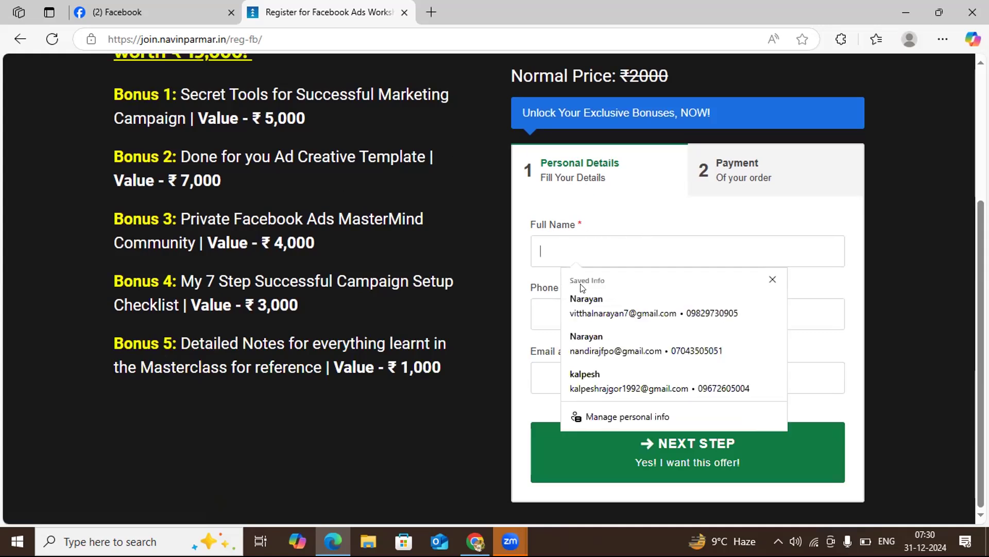
{"action": "left_click", "coordinate": [586, 302]}
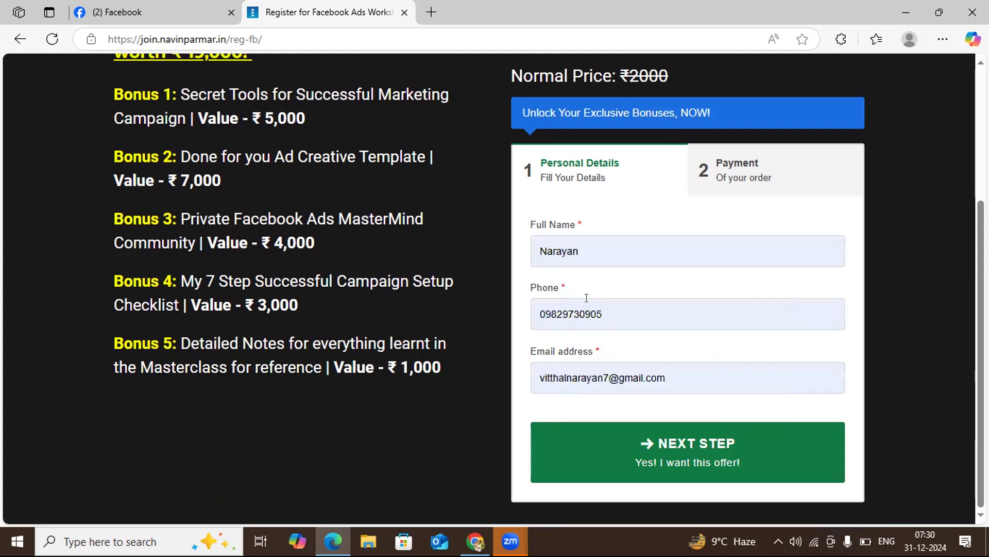
{"action": "left_click", "coordinate": [653, 453]}
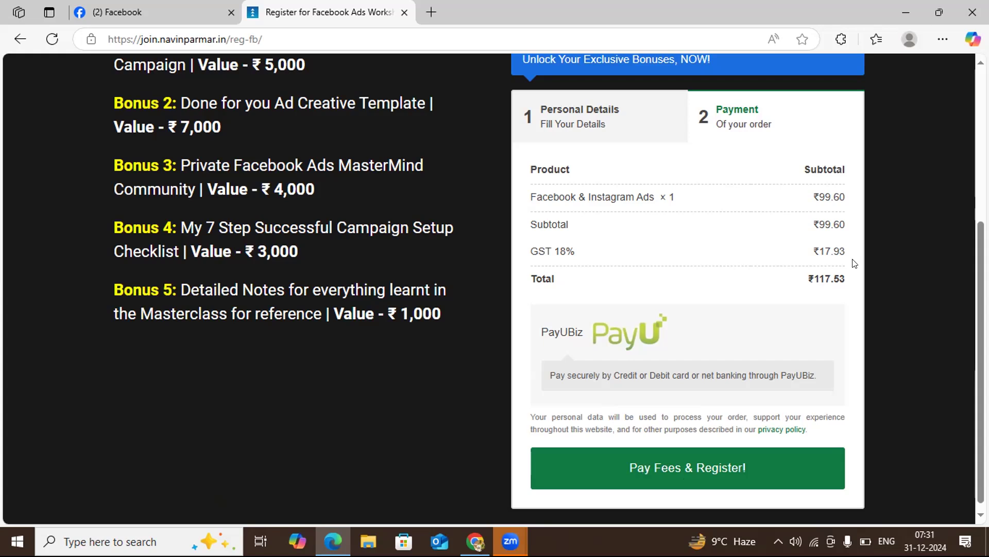
Review the registration page's web address, its list of bonuses and the order summary with the payment option.
{"action": "scroll", "coordinate": [962, 117], "scroll_direction": "up", "scroll_amount": 2}
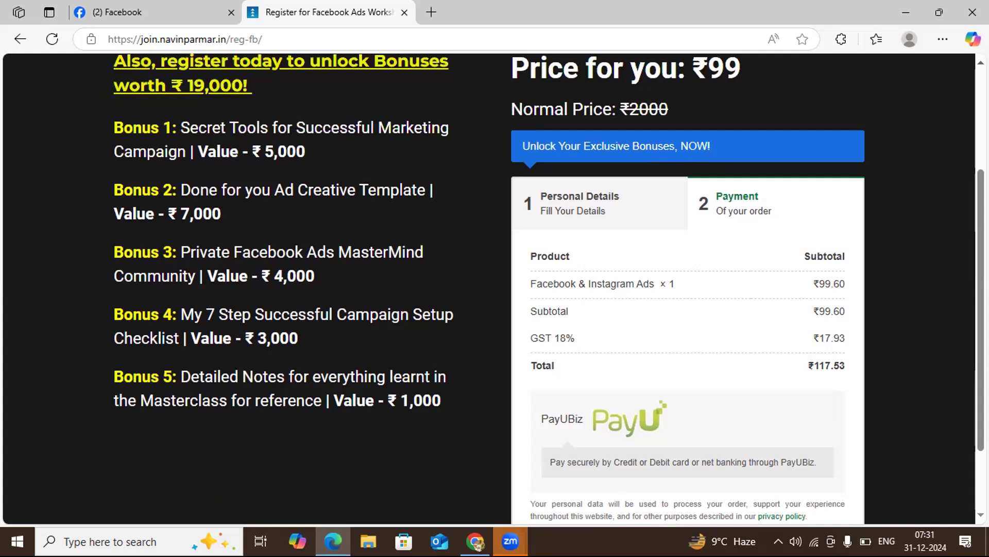
{"action": "scroll", "coordinate": [489, 288], "scroll_direction": "up", "scroll_amount": 3}
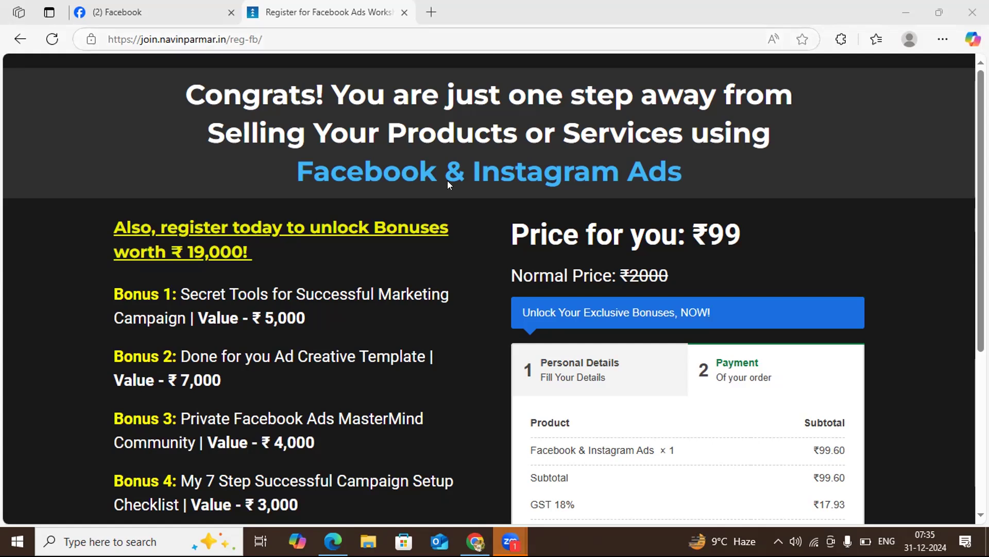
{"action": "key", "text": "ctrl+l"}
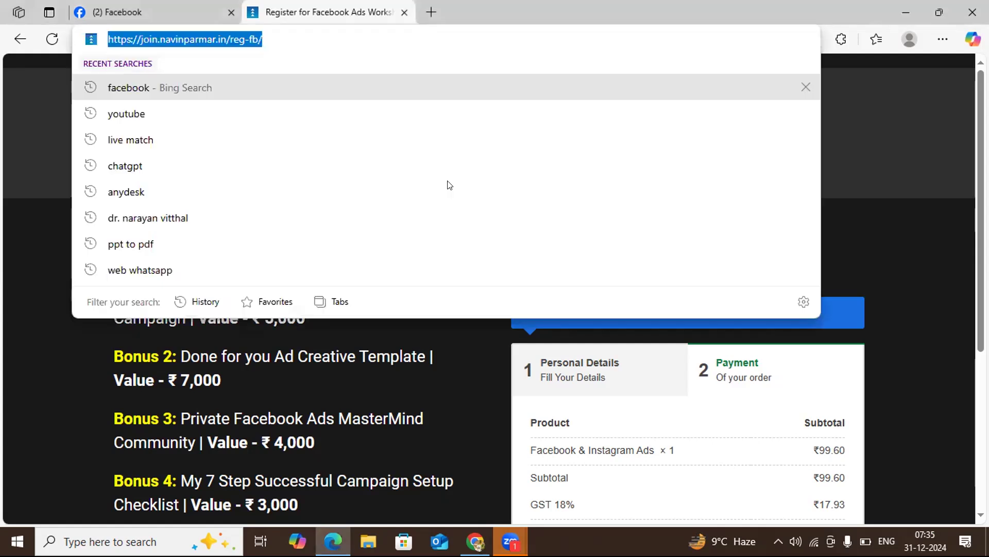
{"action": "key", "text": "Right"}
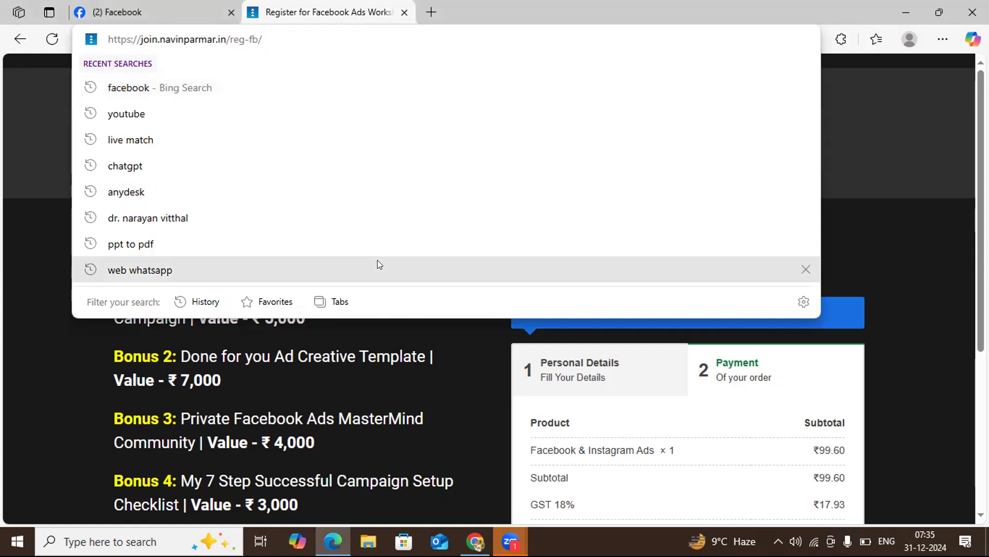
{"action": "left_click", "coordinate": [455, 366]}
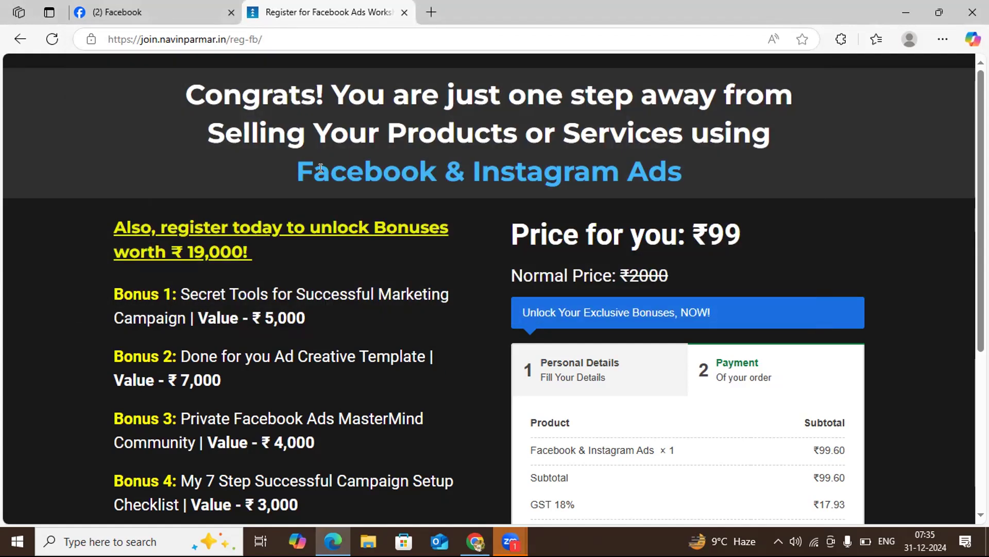
{"action": "key", "text": "ctrl+l"}
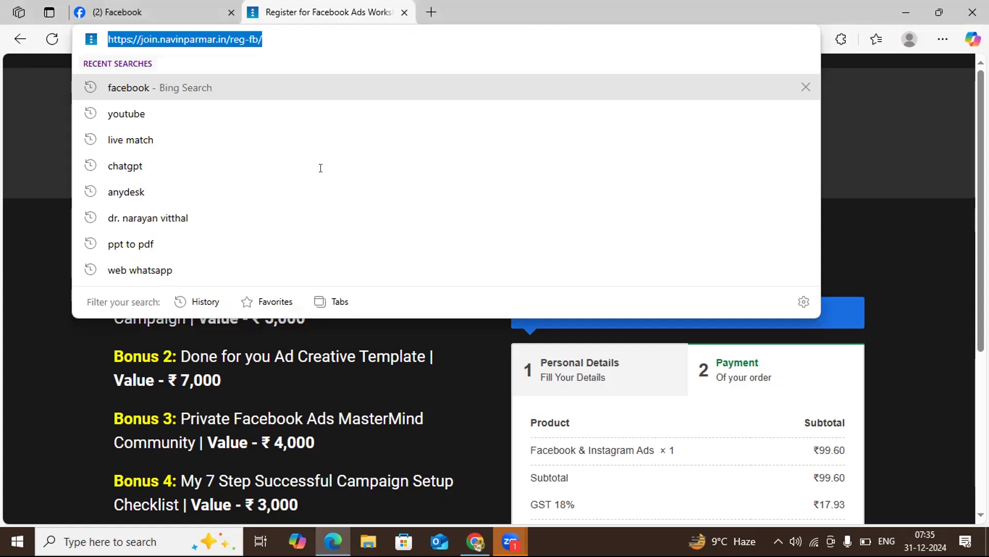
{"action": "key", "text": "End"}
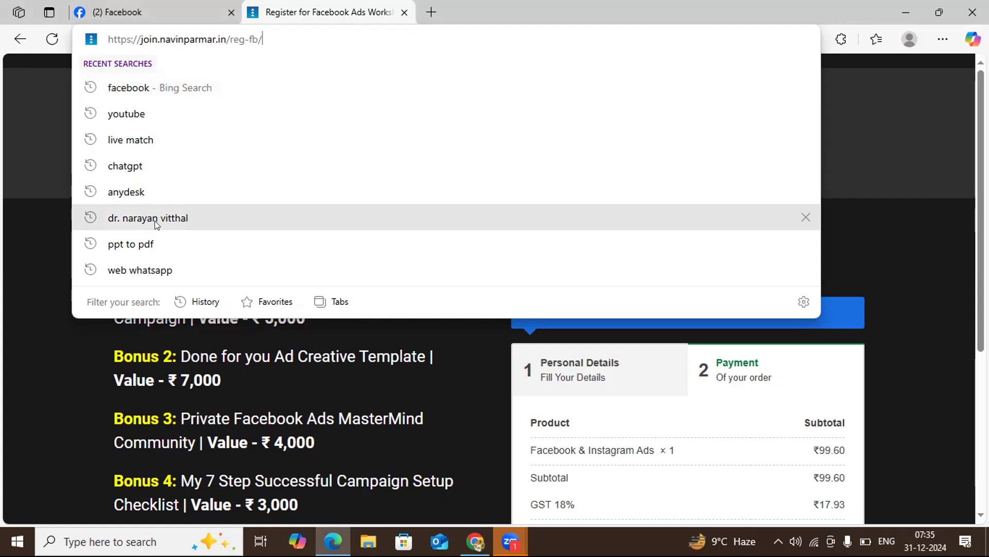
{"action": "left_click", "coordinate": [873, 132]}
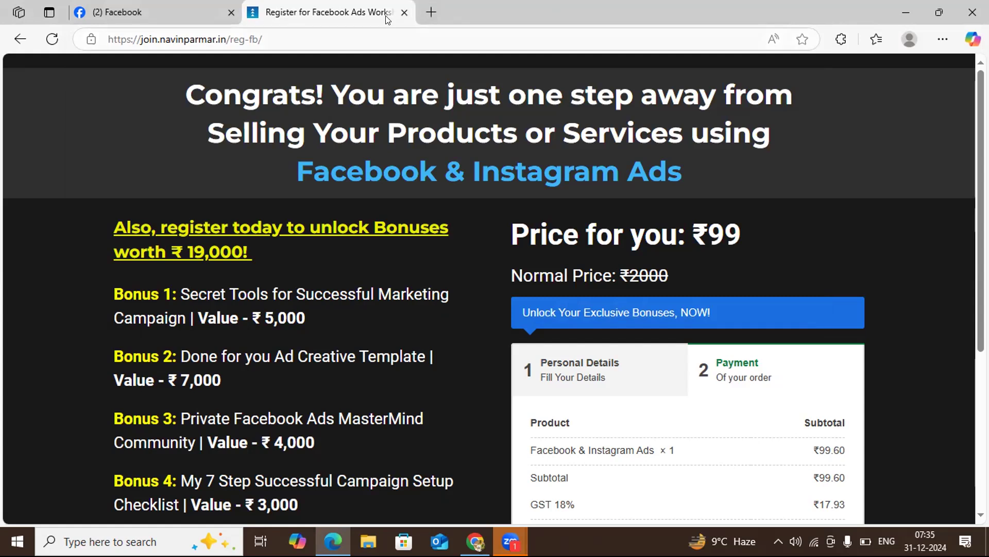
{"action": "key", "text": "ctrl+l"}
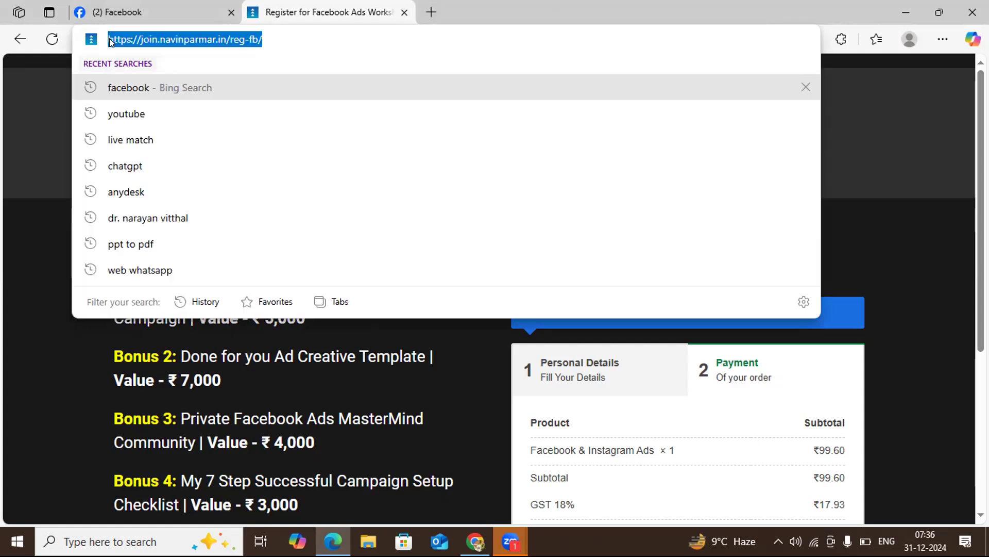
{"action": "left_click", "coordinate": [48, 86]}
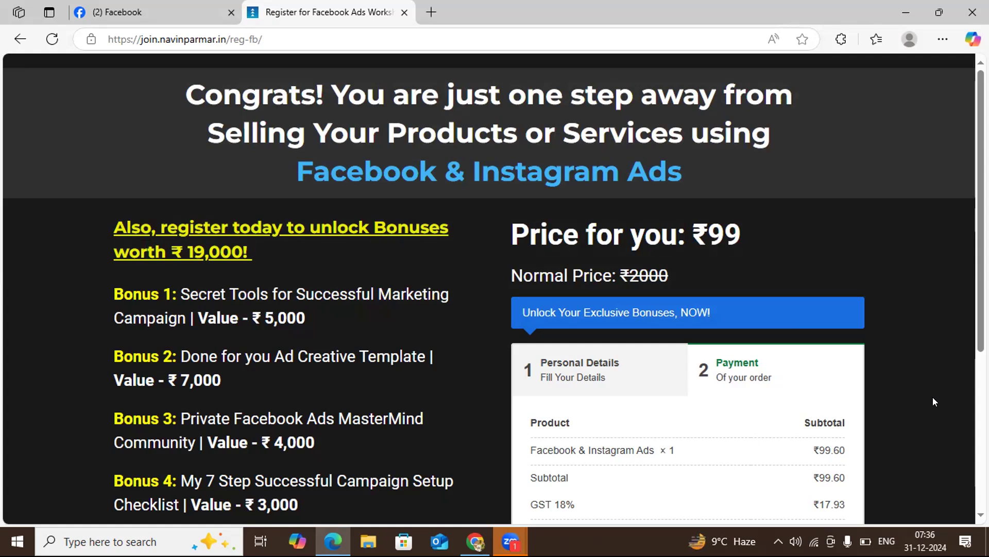
{"action": "scroll", "coordinate": [490, 289], "scroll_direction": "down", "scroll_amount": 5}
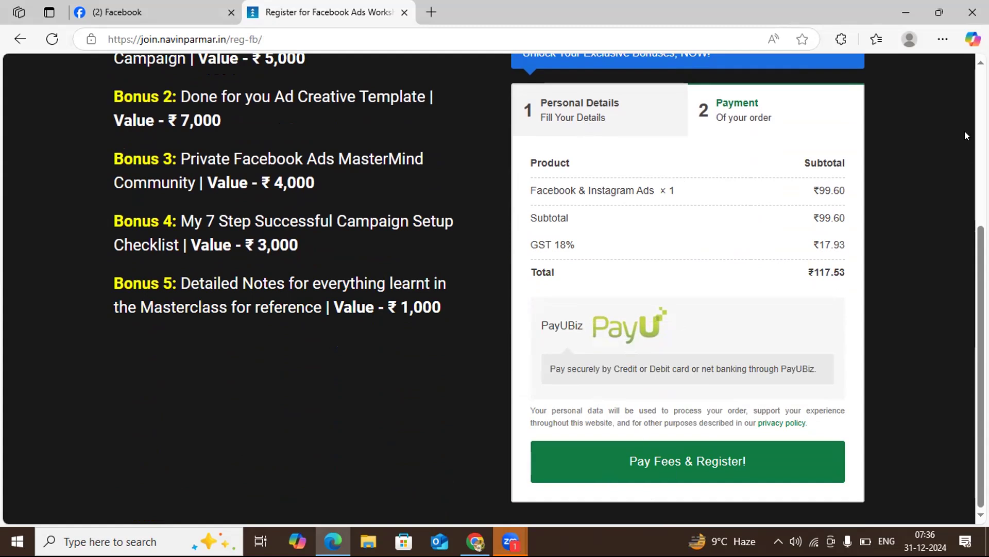
{"action": "scroll", "coordinate": [489, 288], "scroll_direction": "up", "scroll_amount": 5}
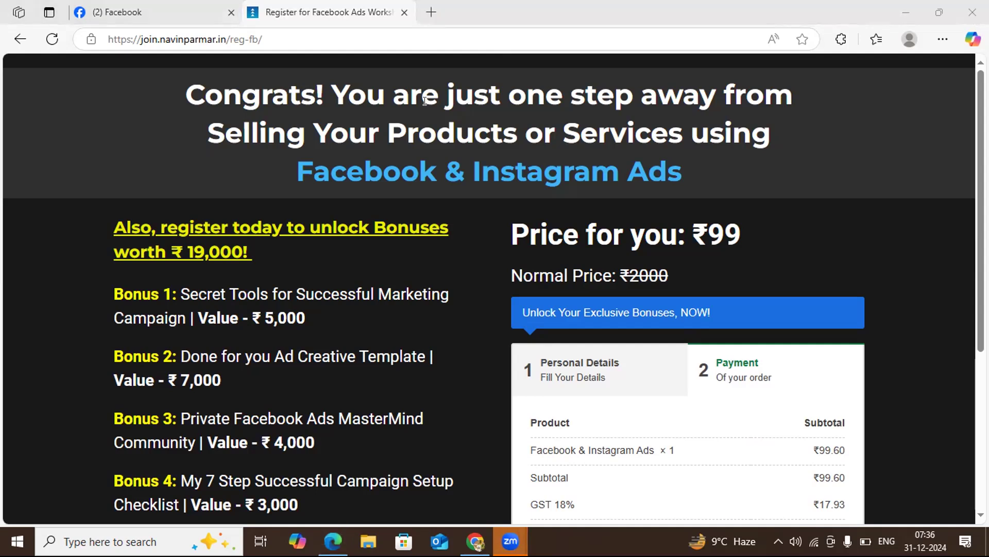
Go back to the masterclass landing page, look over its introduction video section, and close the page.
{"action": "left_click", "coordinate": [18, 39]}
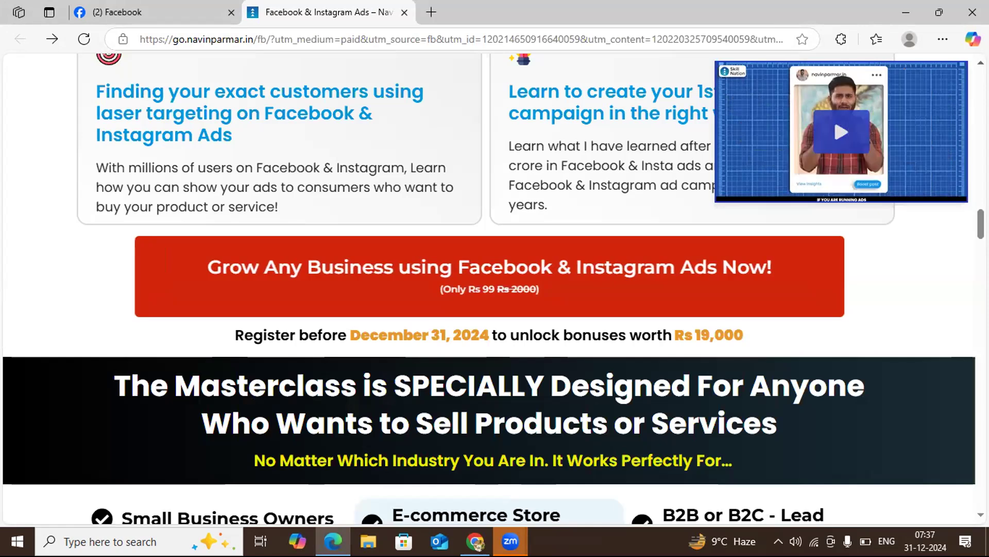
{"action": "scroll", "coordinate": [490, 289], "scroll_direction": "up", "scroll_amount": 4}
{"action": "scroll", "coordinate": [490, 289], "scroll_direction": "up", "scroll_amount": 15}
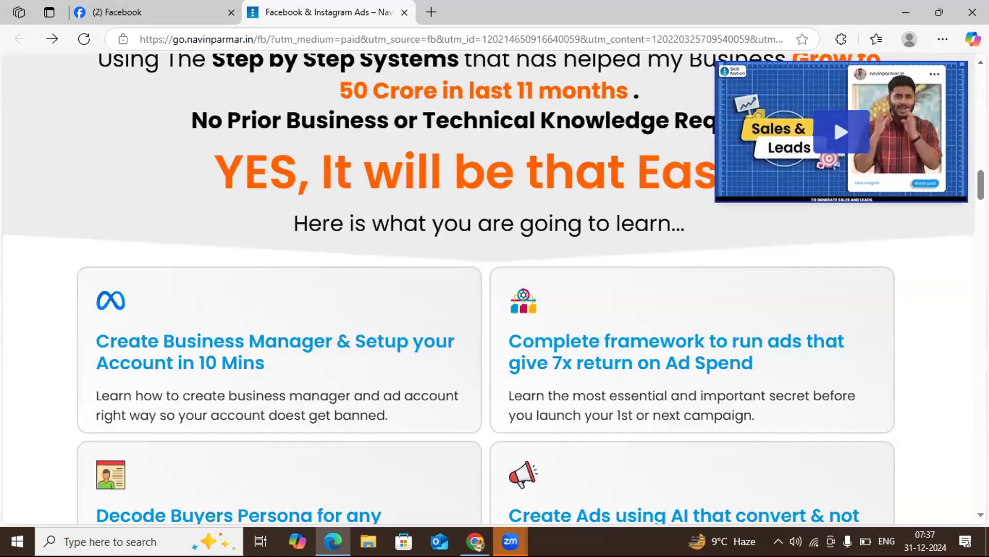
{"action": "scroll", "coordinate": [630, 96], "scroll_direction": "up", "scroll_amount": 15}
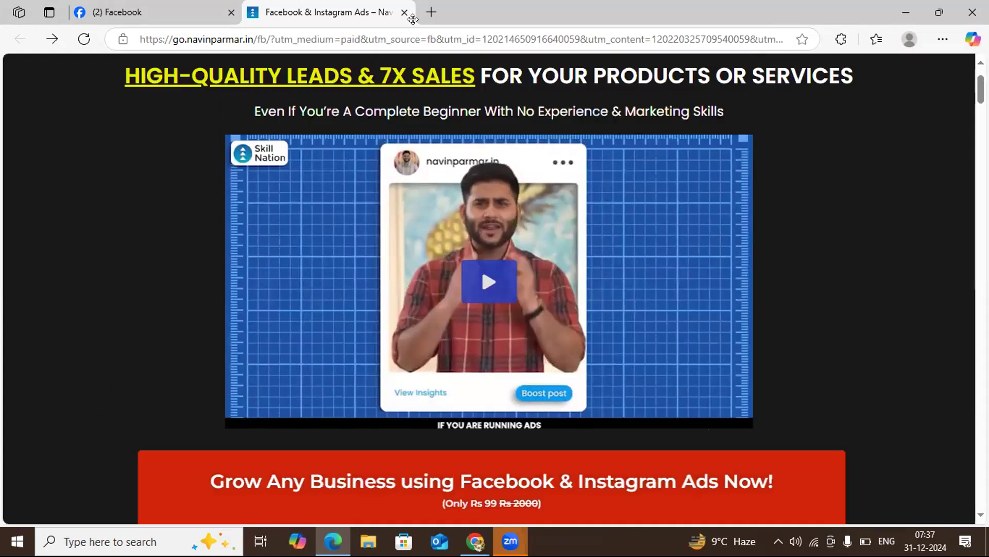
{"action": "left_click", "coordinate": [404, 12]}
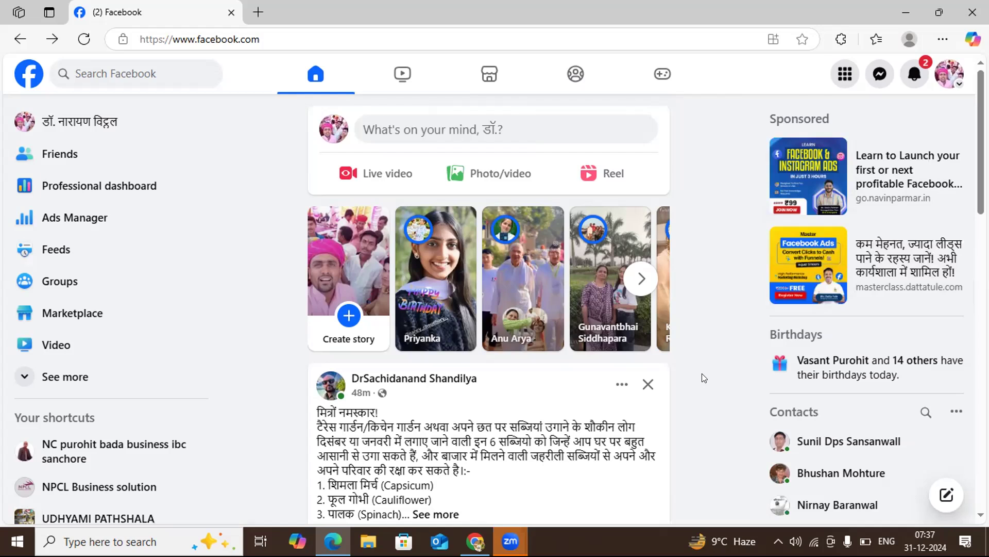
Browse the Facebook home feed and examine the sponsored masterclass video post with its sign-up offer.
{"action": "scroll", "coordinate": [704, 378], "scroll_direction": "down", "scroll_amount": 8}
{"action": "scroll", "coordinate": [704, 378], "scroll_direction": "down", "scroll_amount": 10}
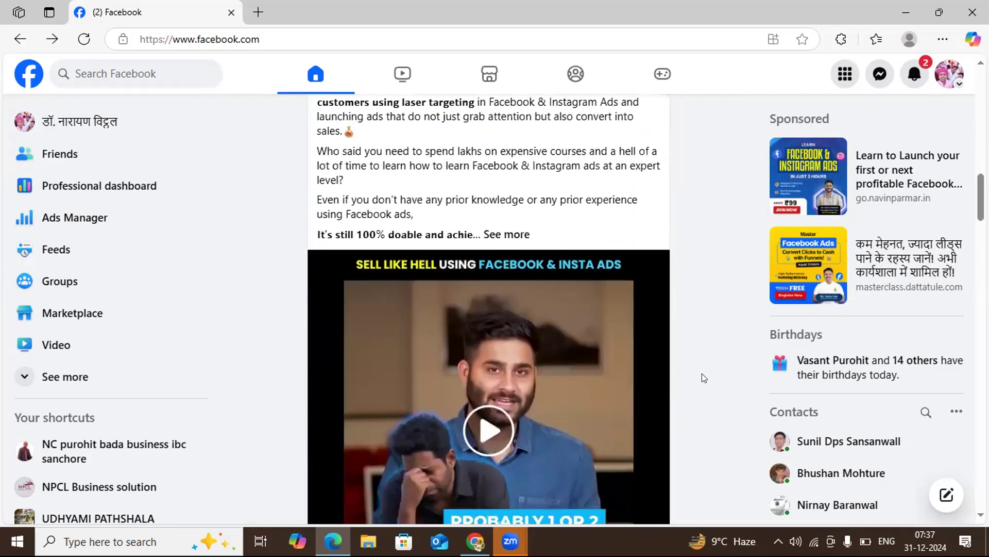
{"action": "scroll", "coordinate": [704, 377], "scroll_direction": "down", "scroll_amount": 10}
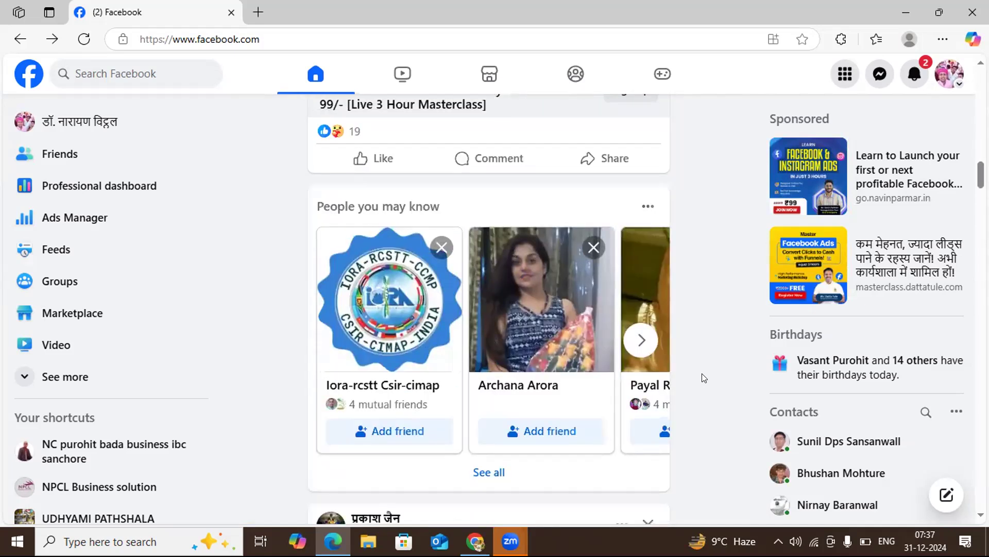
{"action": "scroll", "coordinate": [704, 378], "scroll_direction": "up", "scroll_amount": 4}
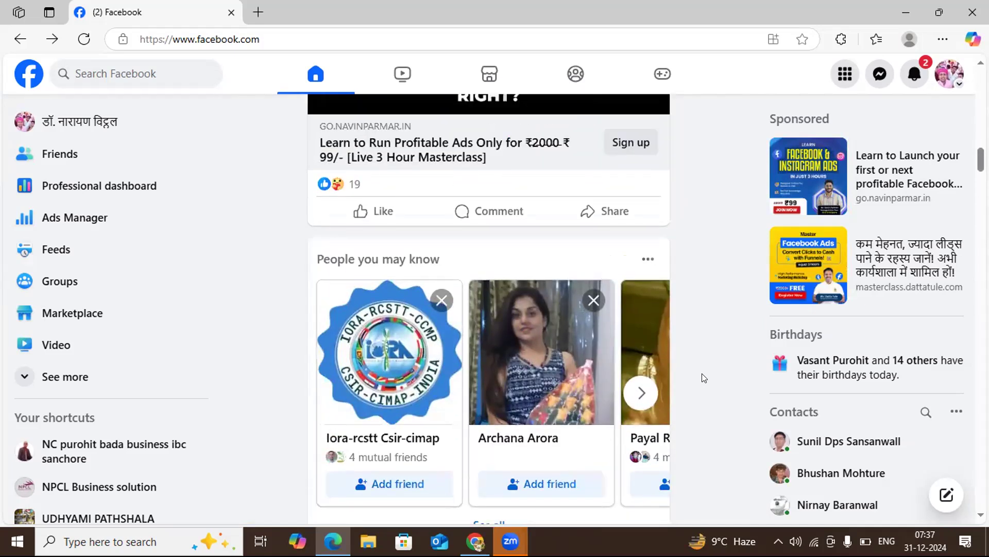
{"action": "scroll", "coordinate": [704, 378], "scroll_direction": "up", "scroll_amount": 6}
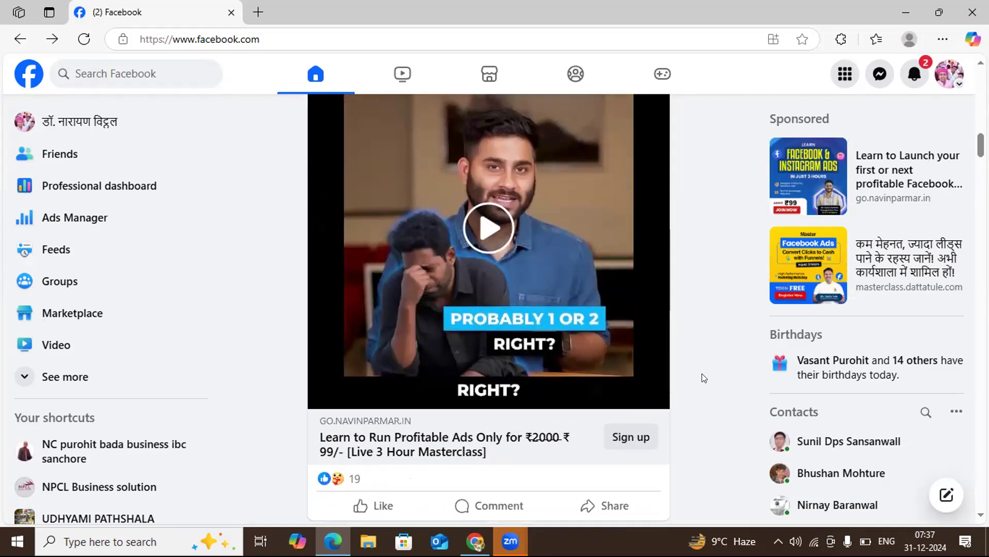
Browse further down the Facebook feed and examine the sponsored online digital marketing course post by The Digital Pathshala.
{"action": "scroll", "coordinate": [704, 377], "scroll_direction": "up", "scroll_amount": 2}
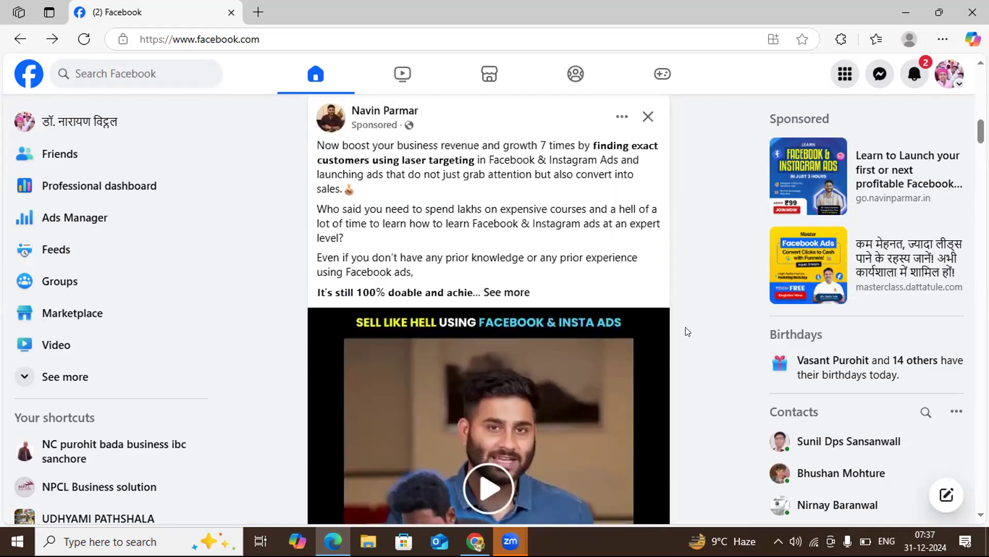
{"action": "scroll", "coordinate": [686, 331], "scroll_direction": "down", "scroll_amount": 5}
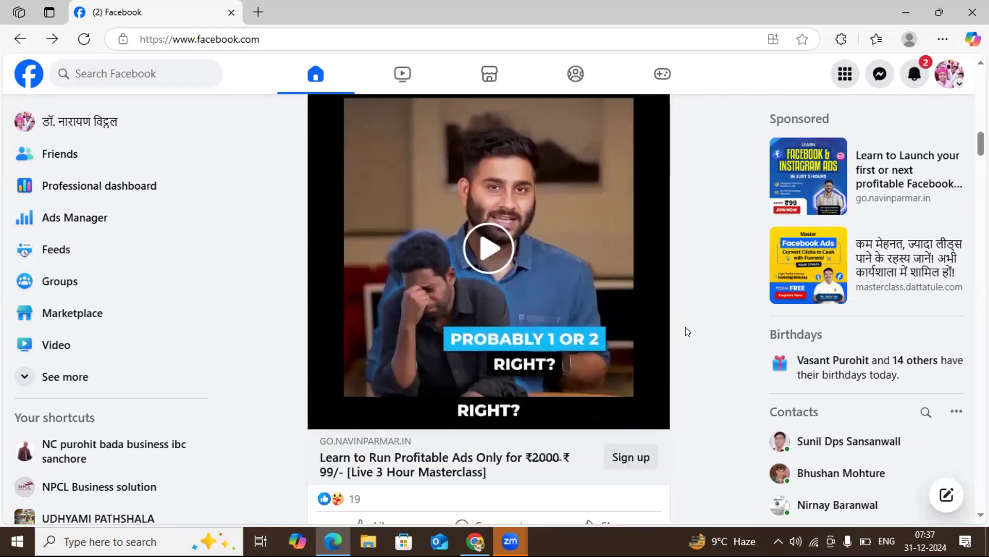
{"action": "scroll", "coordinate": [687, 331], "scroll_direction": "down", "scroll_amount": 5}
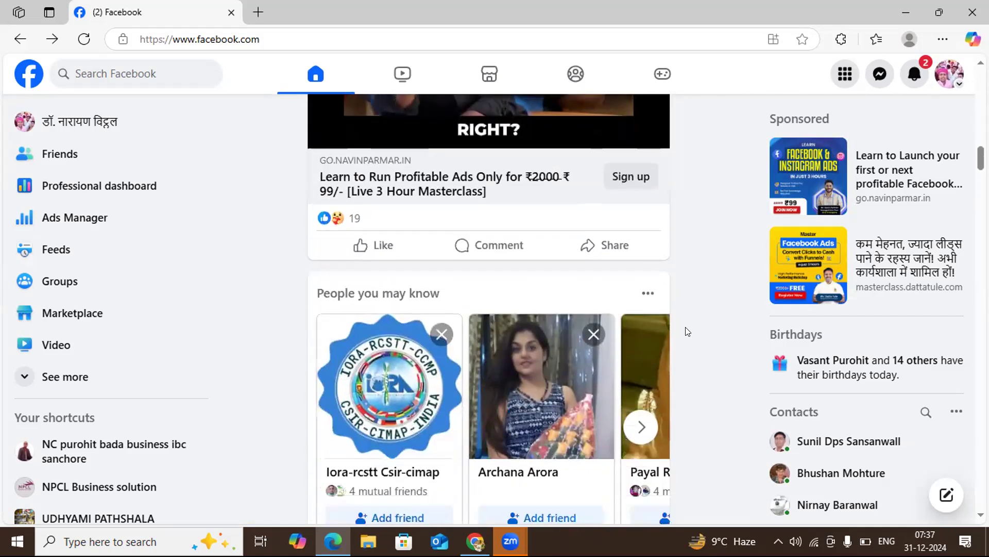
{"action": "scroll", "coordinate": [687, 331], "scroll_direction": "down", "scroll_amount": 6}
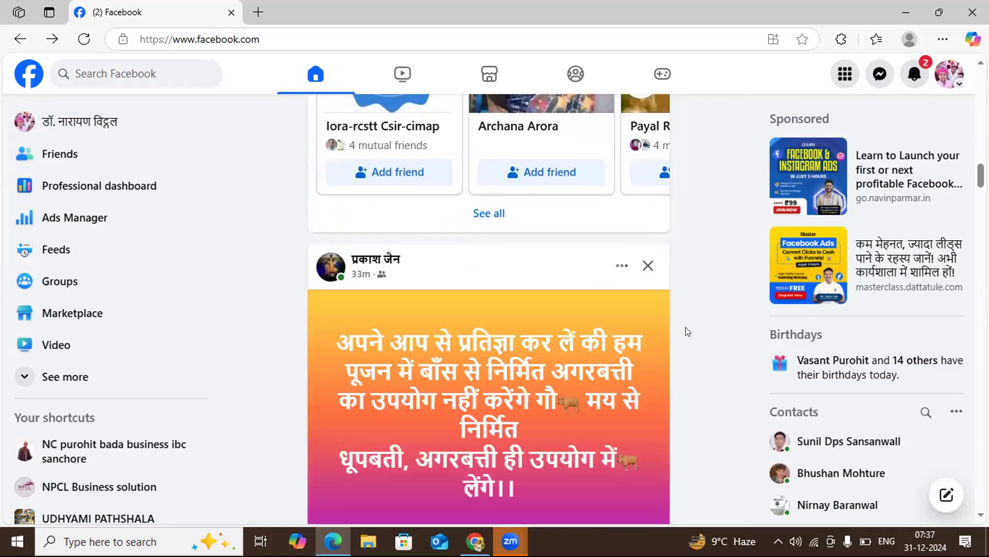
{"action": "scroll", "coordinate": [687, 331], "scroll_direction": "down", "scroll_amount": 6}
{"action": "scroll", "coordinate": [687, 331], "scroll_direction": "down", "scroll_amount": 6}
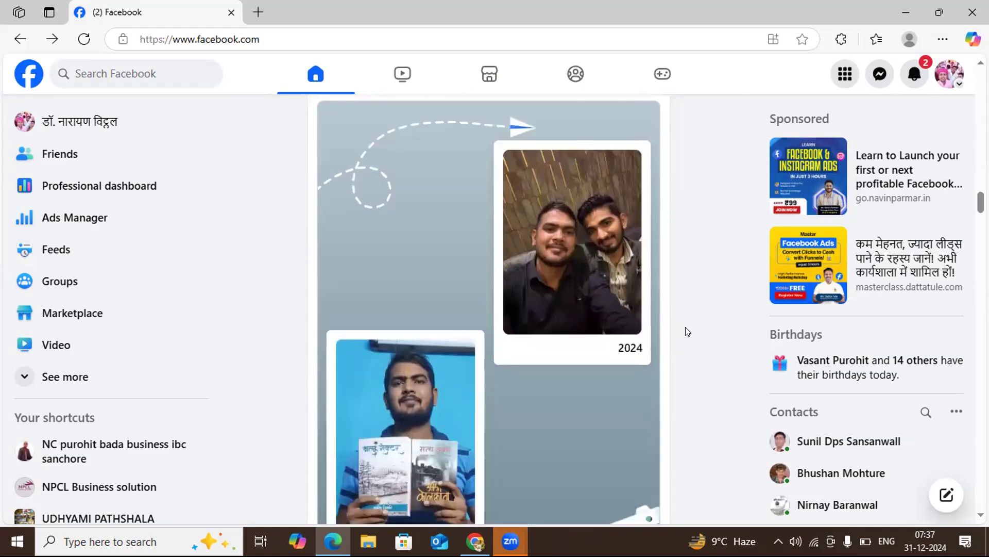
{"action": "scroll", "coordinate": [686, 332], "scroll_direction": "down", "scroll_amount": 9}
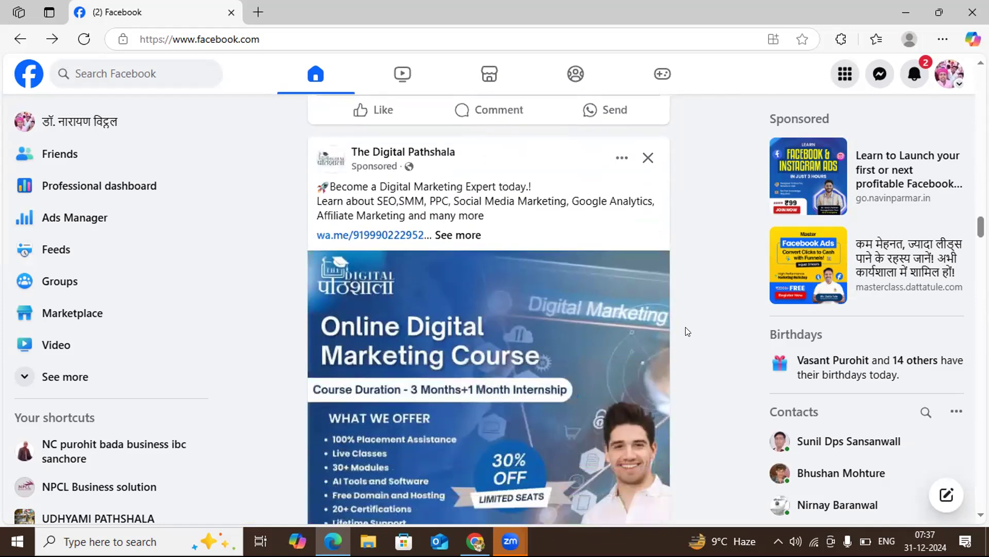
{"action": "scroll", "coordinate": [687, 332], "scroll_direction": "down", "scroll_amount": 1}
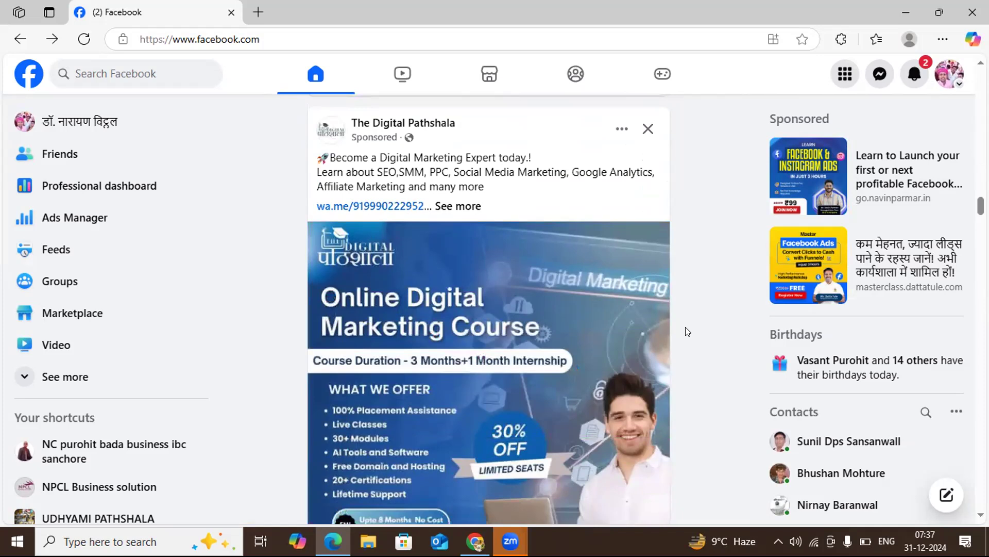
{"action": "scroll", "coordinate": [687, 331], "scroll_direction": "down", "scroll_amount": 3}
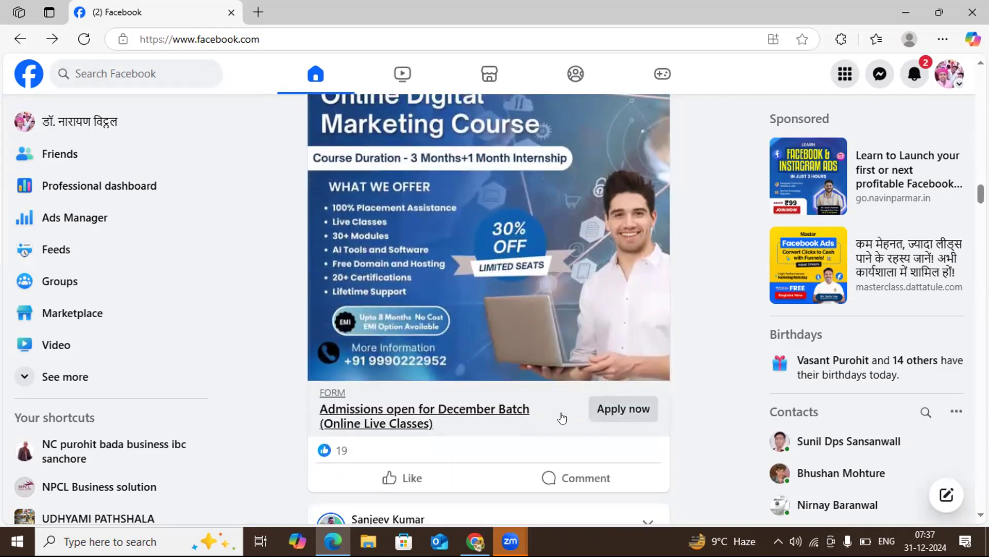
Apply through the digital marketing course ad's lead form, keeping the prefilled contact details, and submit it.
{"action": "left_click", "coordinate": [617, 412]}
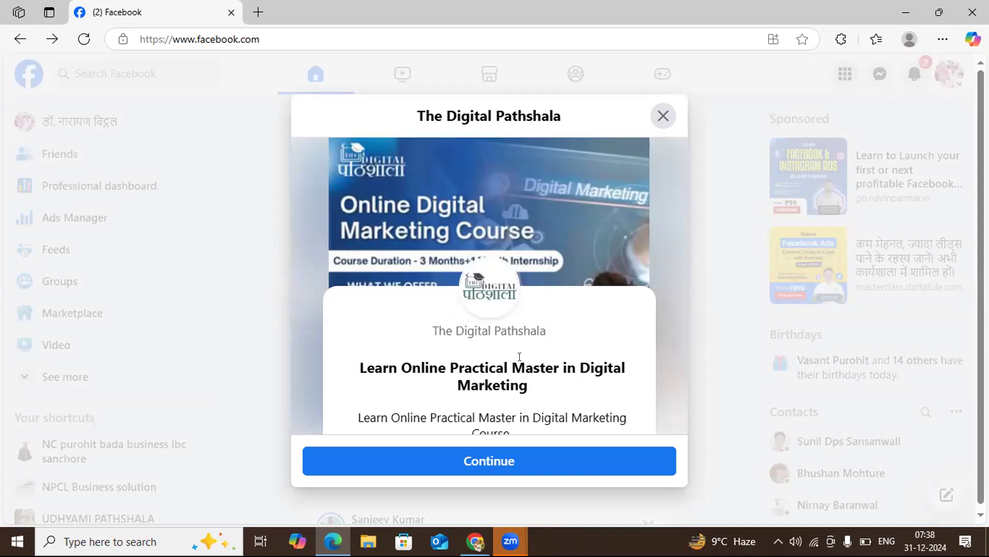
{"action": "left_click", "coordinate": [484, 462]}
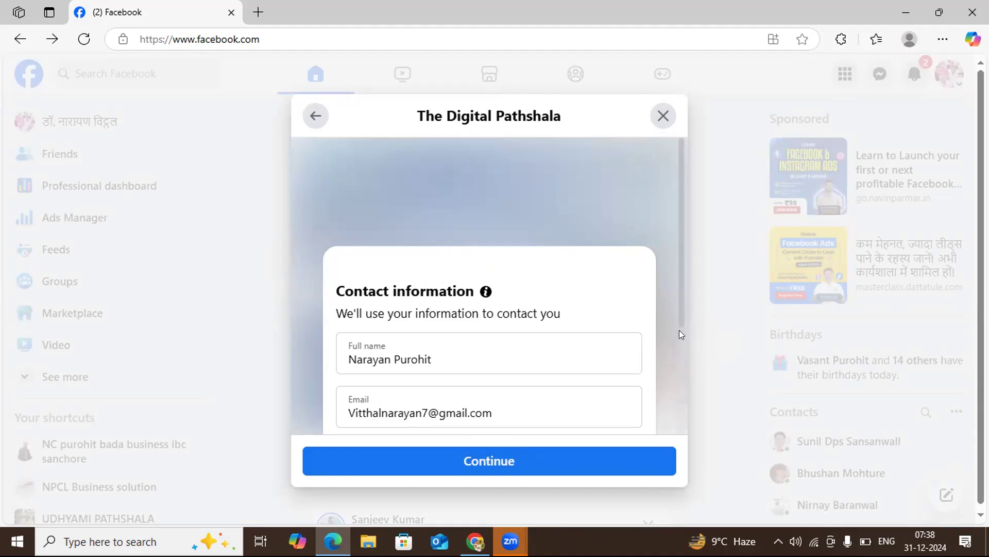
{"action": "scroll", "coordinate": [679, 333], "scroll_direction": "down", "scroll_amount": 3}
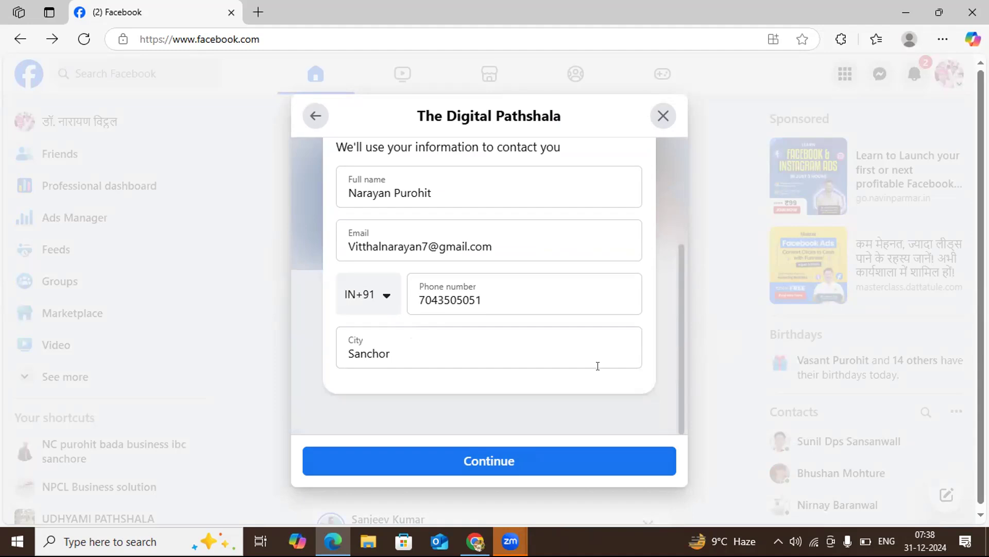
{"action": "left_click", "coordinate": [475, 460]}
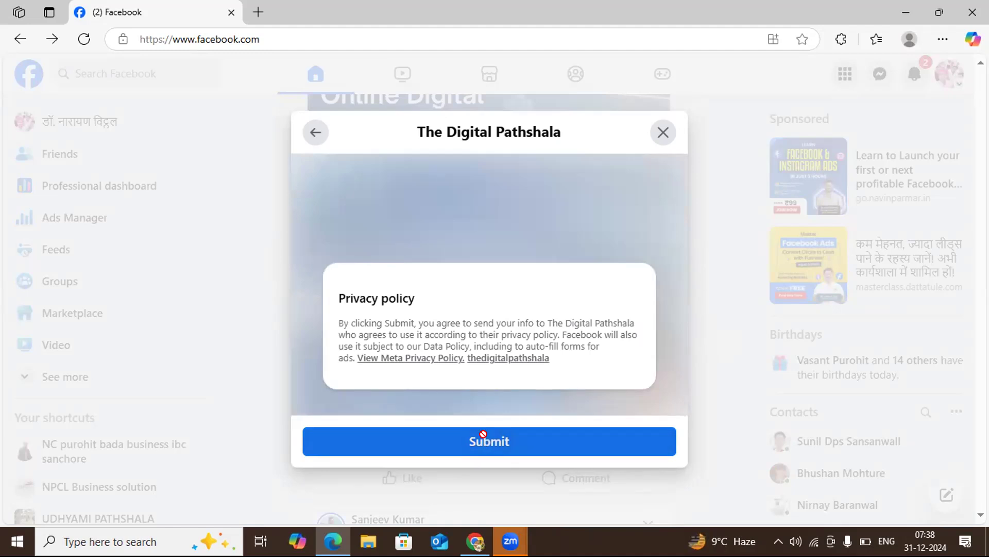
{"action": "left_click", "coordinate": [484, 437]}
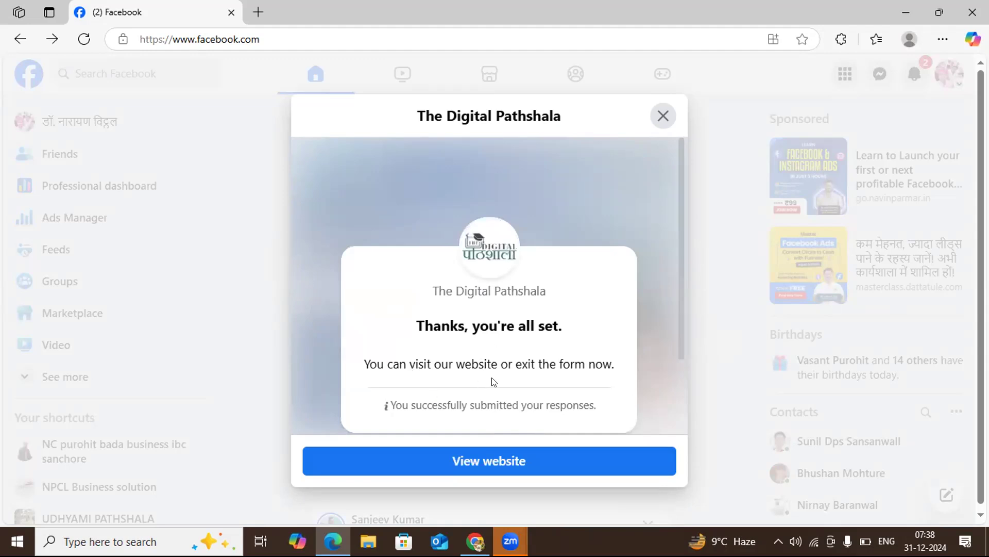
Visit The Digital Pathshala website from the completed lead form and dismiss the Download Full Curriculum popup.
{"action": "left_click", "coordinate": [460, 461]}
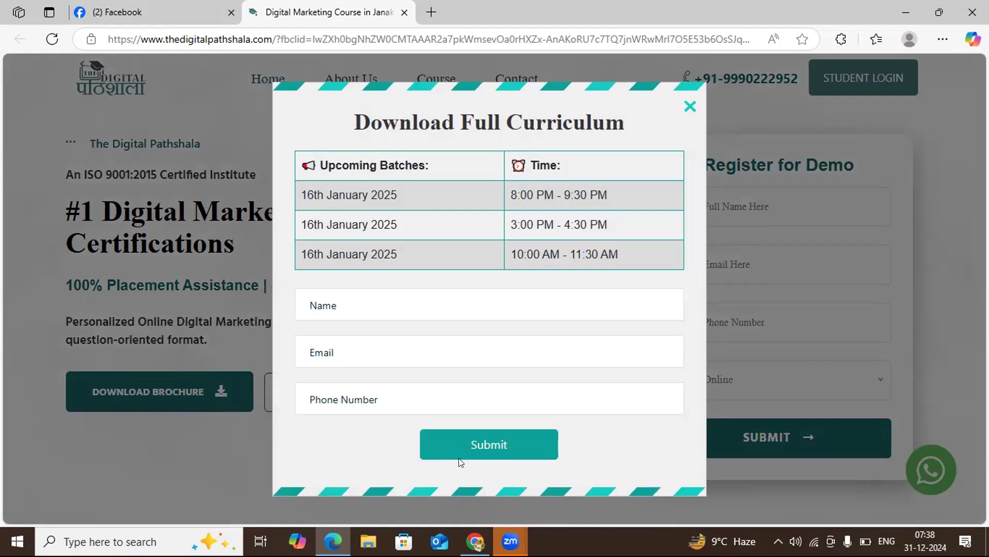
{"action": "left_click", "coordinate": [689, 106]}
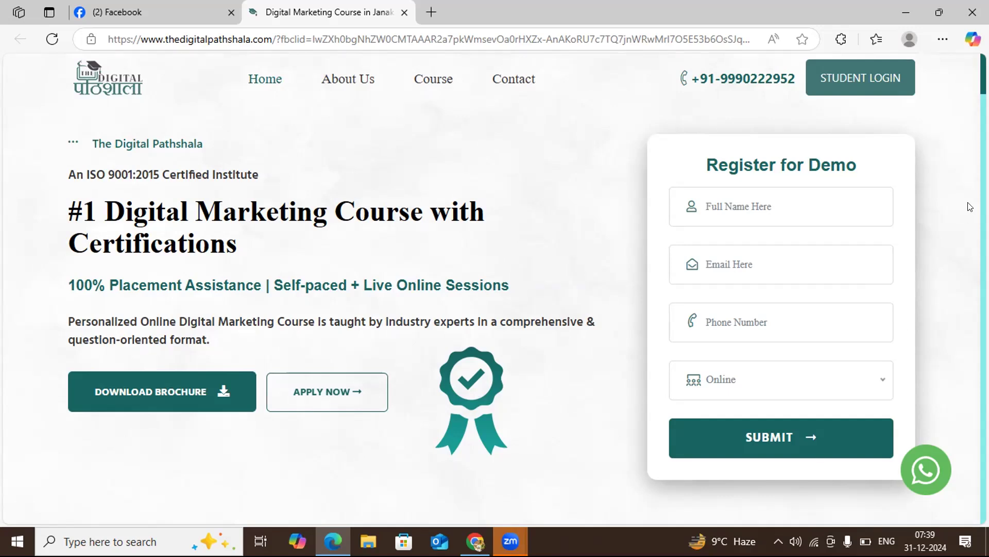
Examine the whole course landing page, from audience, offerings and course content to FAQ and footer, and return to the demo registration form.
{"action": "scroll", "coordinate": [492, 288], "scroll_direction": "down", "scroll_amount": 8}
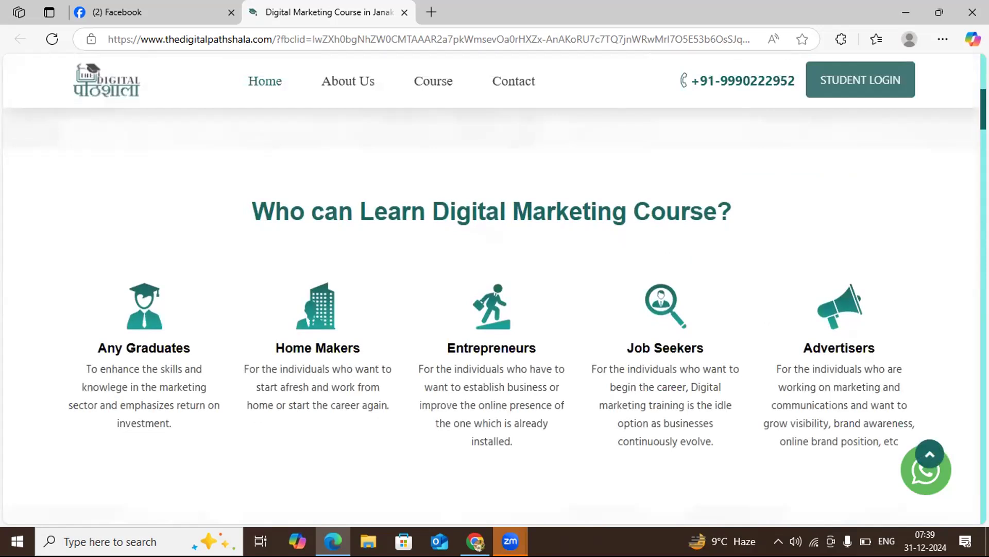
{"action": "scroll", "coordinate": [492, 289], "scroll_direction": "down", "scroll_amount": 6}
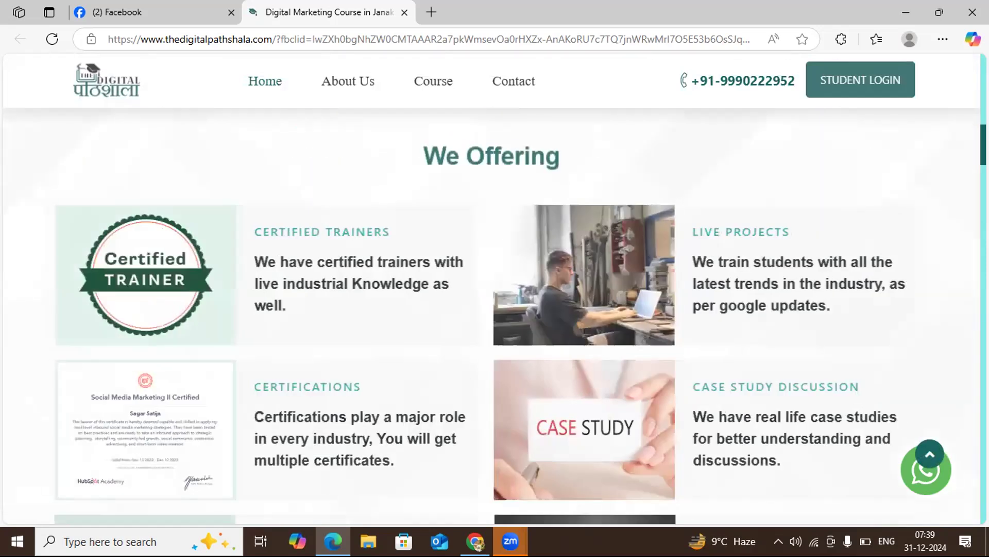
{"action": "scroll", "coordinate": [492, 289], "scroll_direction": "down", "scroll_amount": 8}
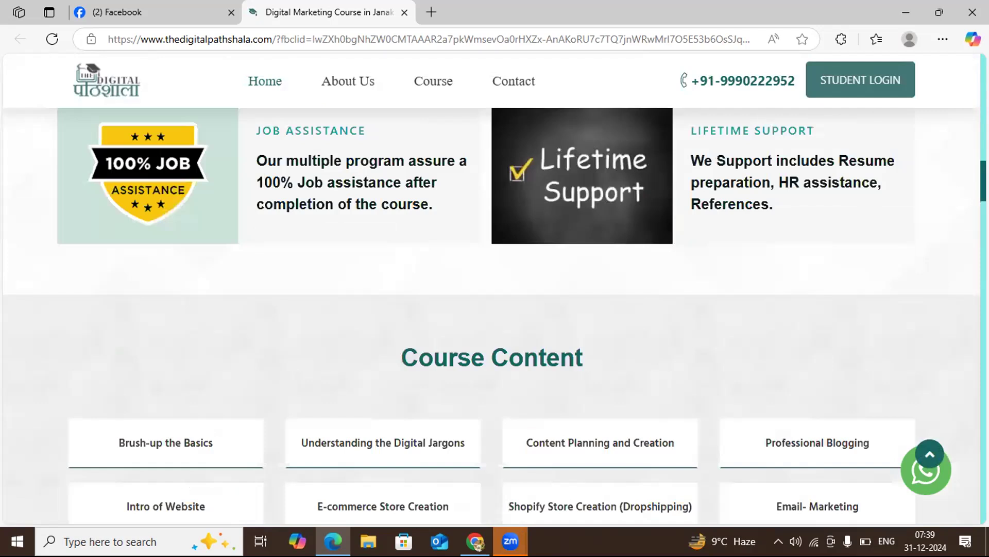
{"action": "scroll", "coordinate": [492, 289], "scroll_direction": "down", "scroll_amount": 7}
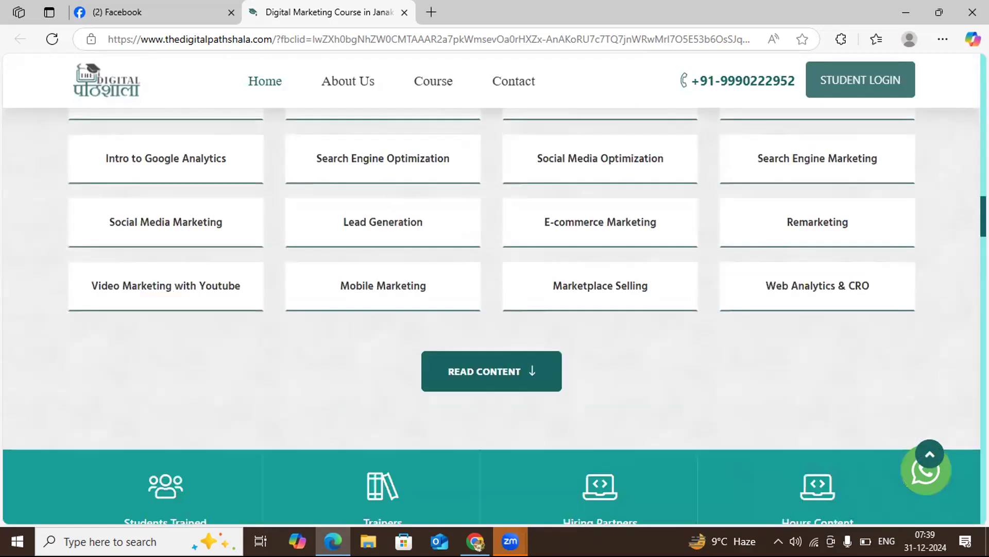
{"action": "scroll", "coordinate": [493, 289], "scroll_direction": "down", "scroll_amount": 8}
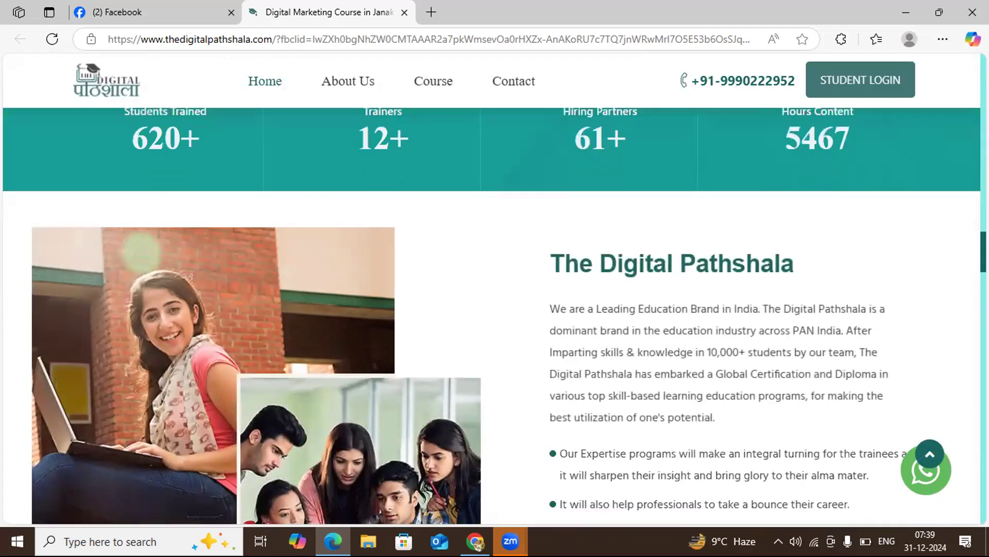
{"action": "scroll", "coordinate": [492, 288], "scroll_direction": "down", "scroll_amount": 8}
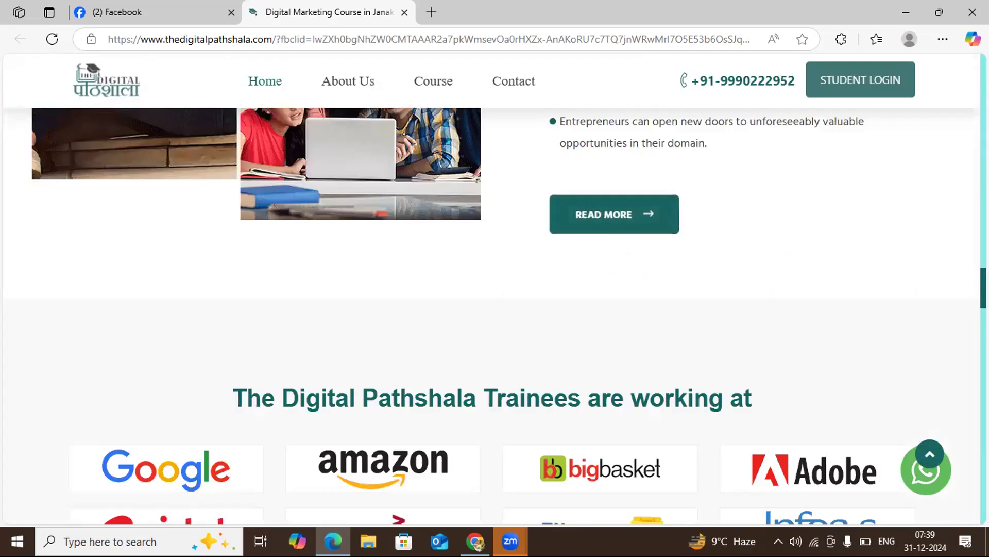
{"action": "scroll", "coordinate": [492, 288], "scroll_direction": "down", "scroll_amount": 1}
{"action": "scroll", "coordinate": [492, 289], "scroll_direction": "down", "scroll_amount": 7}
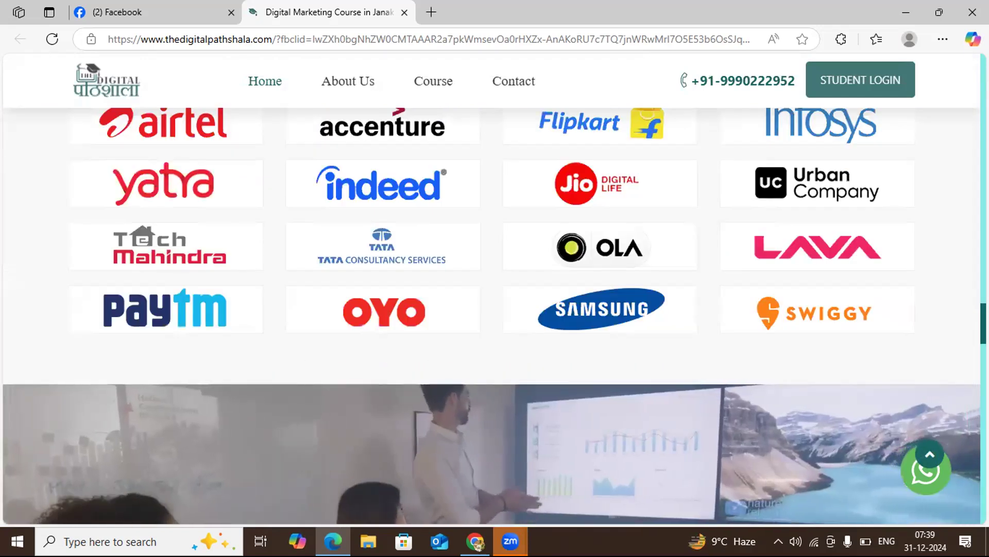
{"action": "scroll", "coordinate": [492, 288], "scroll_direction": "down", "scroll_amount": 8}
{"action": "scroll", "coordinate": [492, 289], "scroll_direction": "down", "scroll_amount": 8}
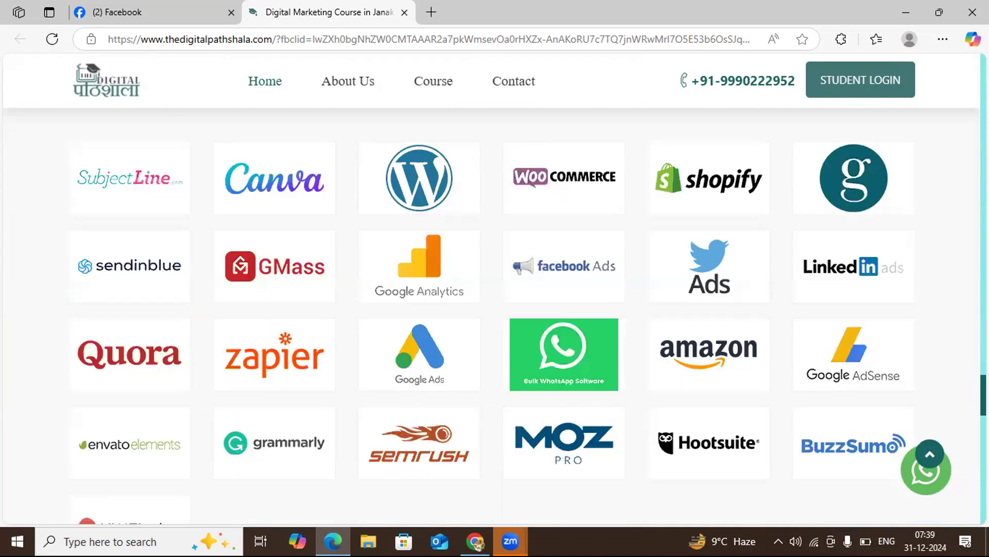
{"action": "scroll", "coordinate": [492, 288], "scroll_direction": "down", "scroll_amount": 8}
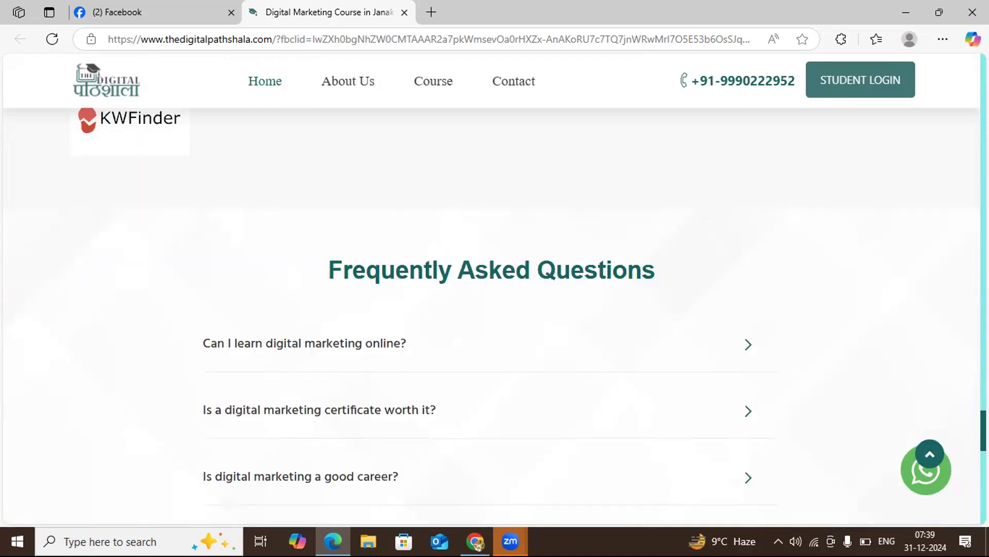
{"action": "scroll", "coordinate": [492, 288], "scroll_direction": "down", "scroll_amount": 8}
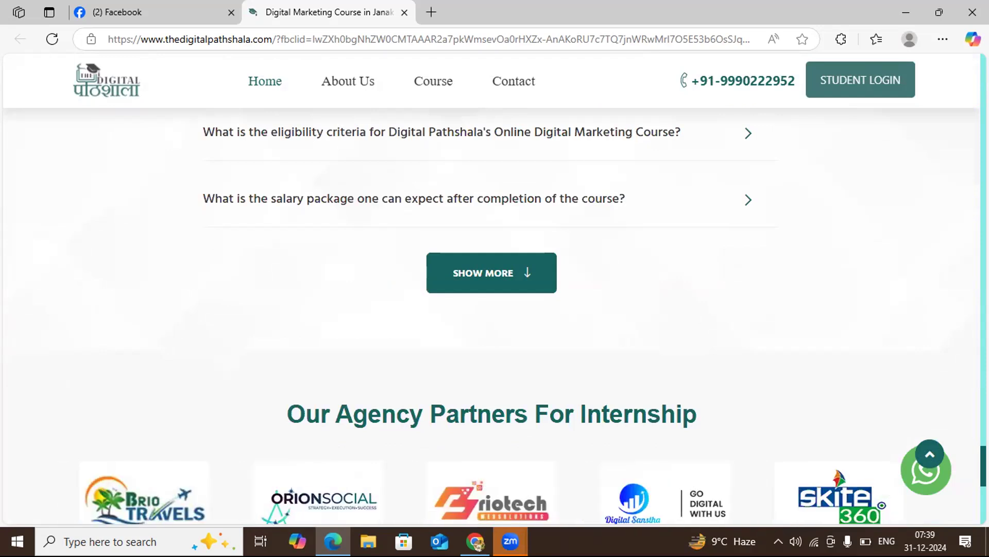
{"action": "scroll", "coordinate": [493, 289], "scroll_direction": "down", "scroll_amount": 8}
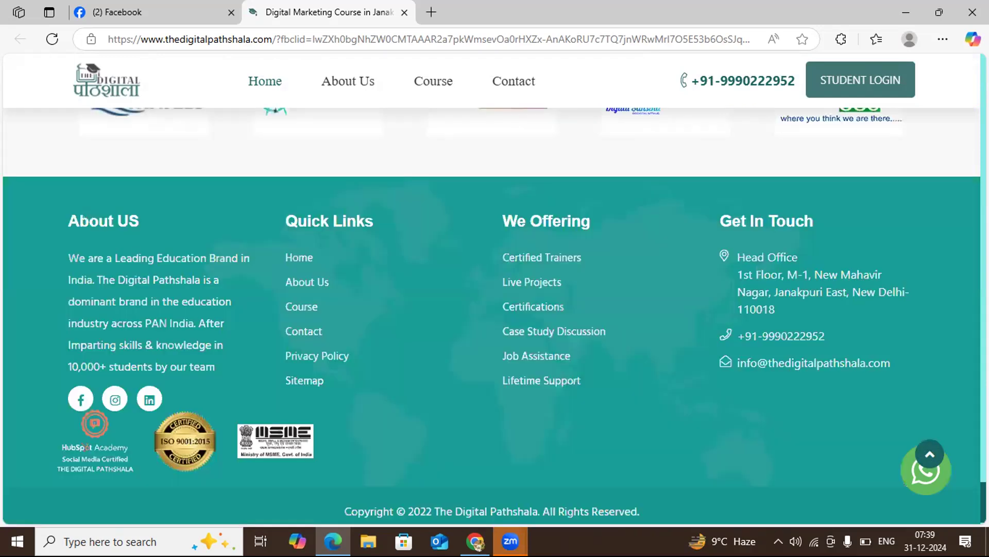
{"action": "scroll", "coordinate": [492, 288], "scroll_direction": "up", "scroll_amount": 10}
{"action": "scroll", "coordinate": [492, 289], "scroll_direction": "up", "scroll_amount": 10}
{"action": "scroll", "coordinate": [492, 288], "scroll_direction": "up", "scroll_amount": 6}
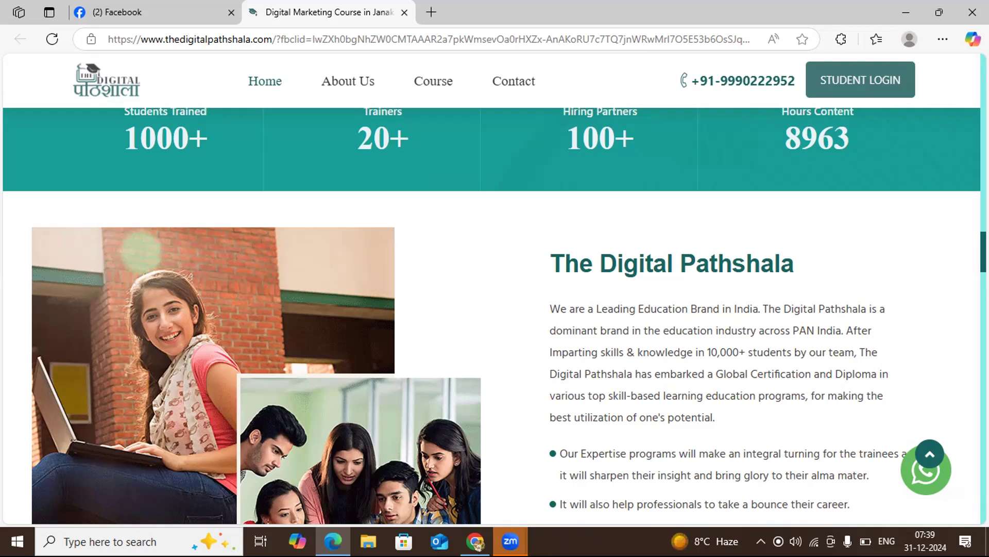
{"action": "scroll", "coordinate": [492, 289], "scroll_direction": "up", "scroll_amount": 8}
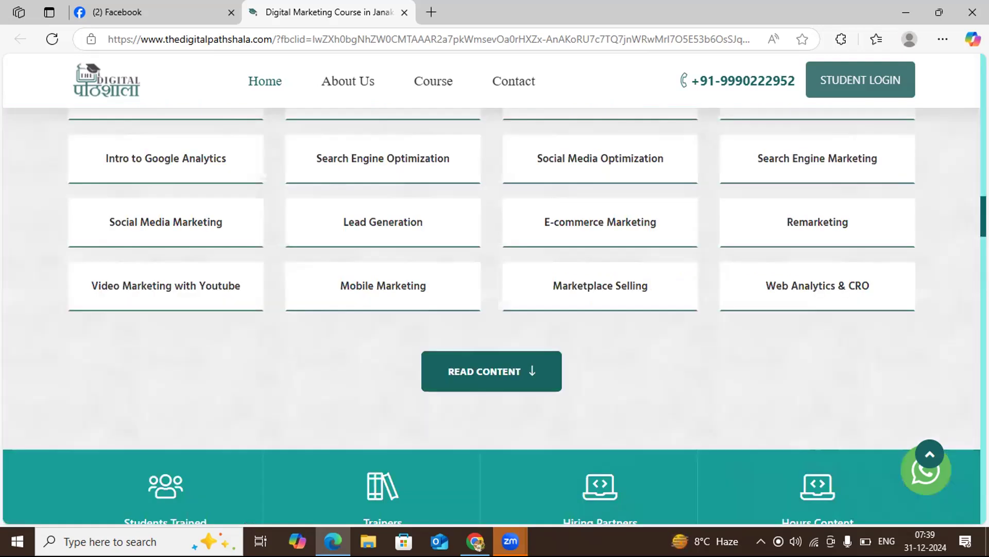
{"action": "scroll", "coordinate": [492, 289], "scroll_direction": "up", "scroll_amount": 8}
{"action": "scroll", "coordinate": [492, 288], "scroll_direction": "up", "scroll_amount": 10}
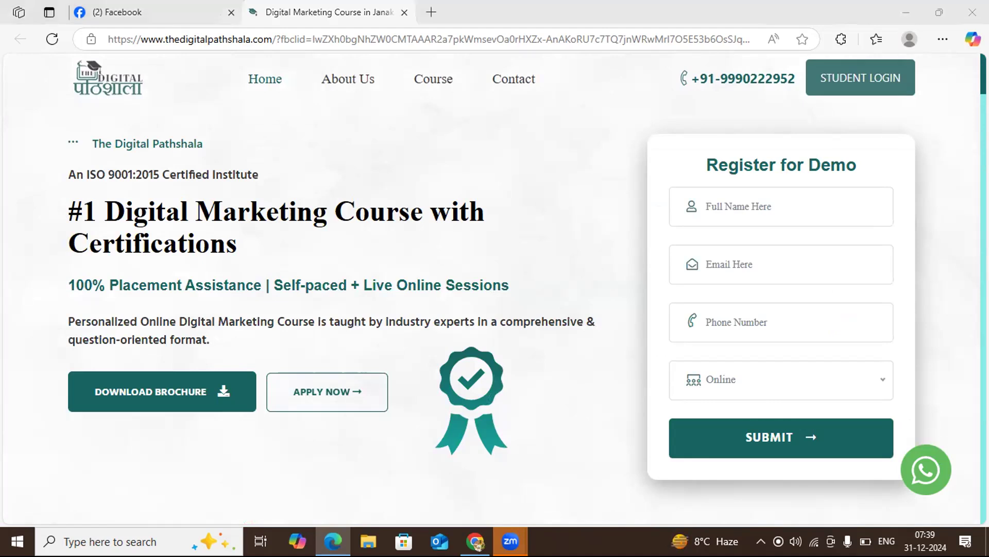
Look at the Download Brochure lead form on the landing page and close it unfilled.
{"action": "left_click", "coordinate": [547, 180]}
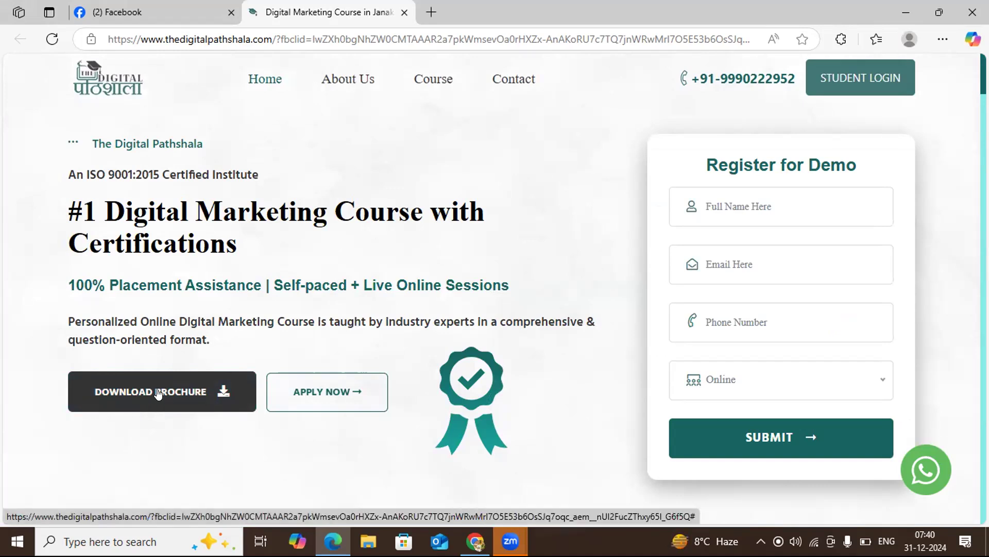
{"action": "left_click", "coordinate": [178, 395]}
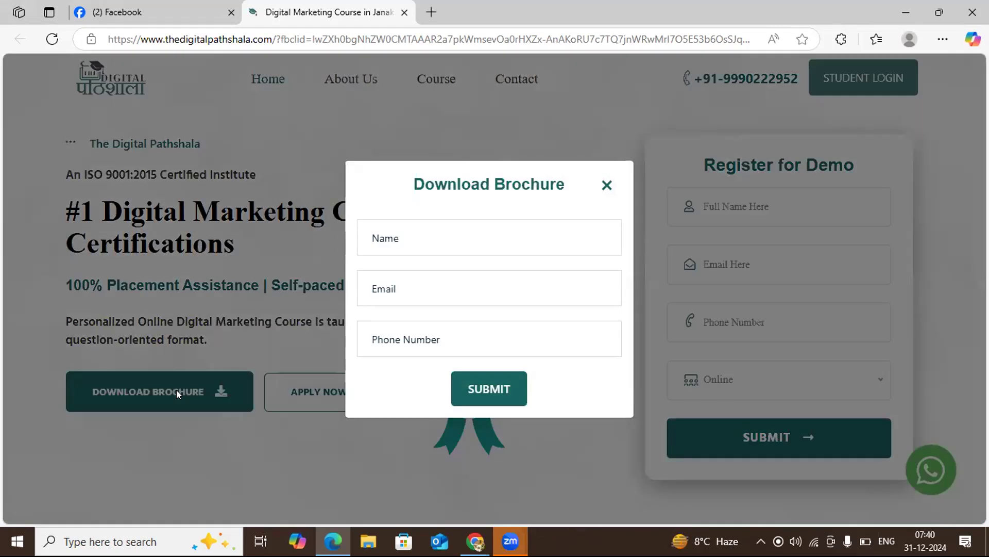
{"action": "left_click", "coordinate": [606, 186]}
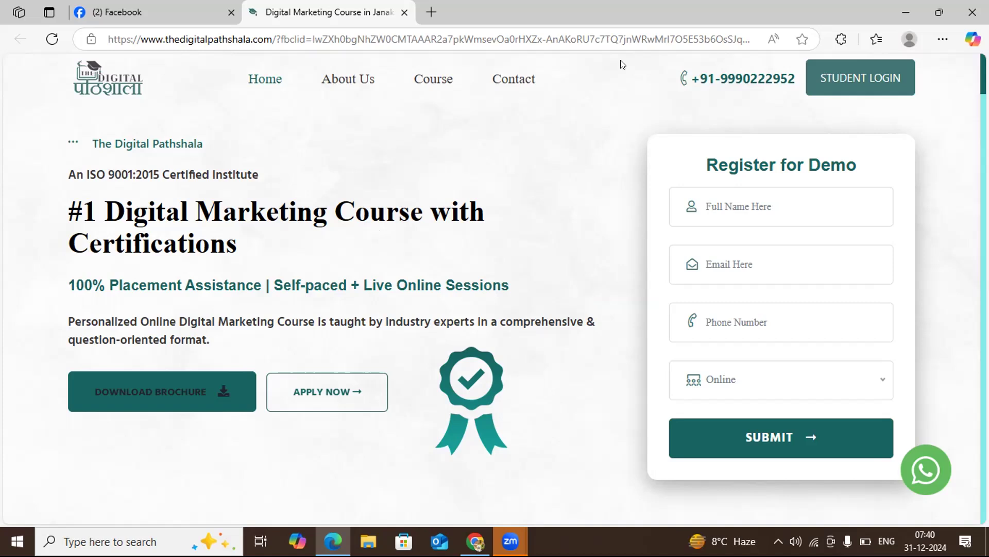
Copy The Digital Pathshala landing page address and add it as a new link line below the existing entries in the landing page samples document.
{"action": "left_click", "coordinate": [747, 36]}
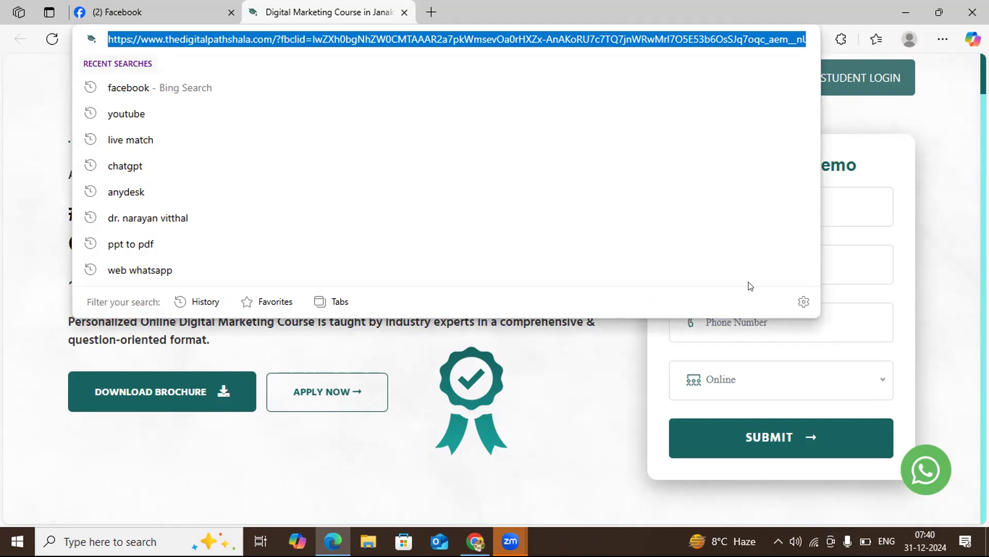
{"action": "left_click", "coordinate": [474, 541]}
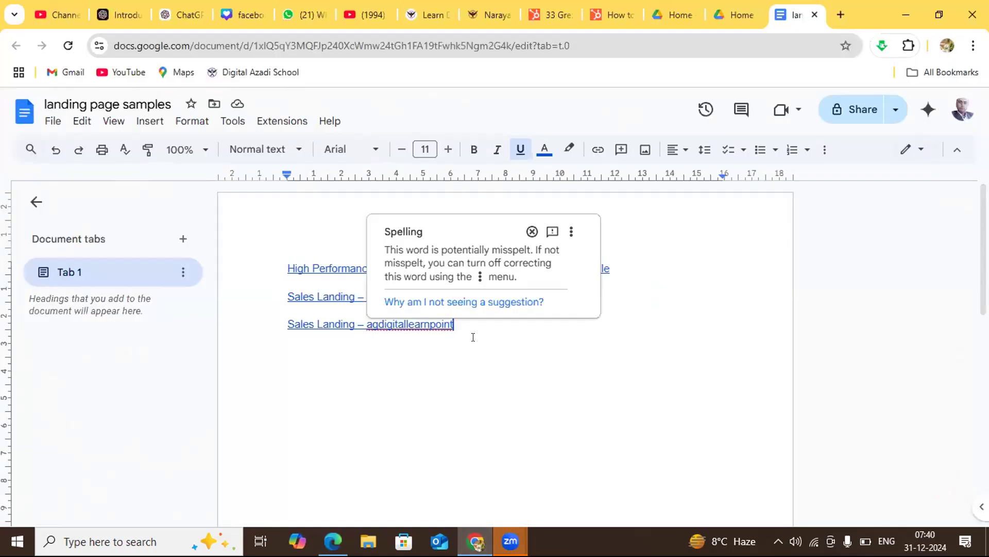
{"action": "key", "text": "Return"}
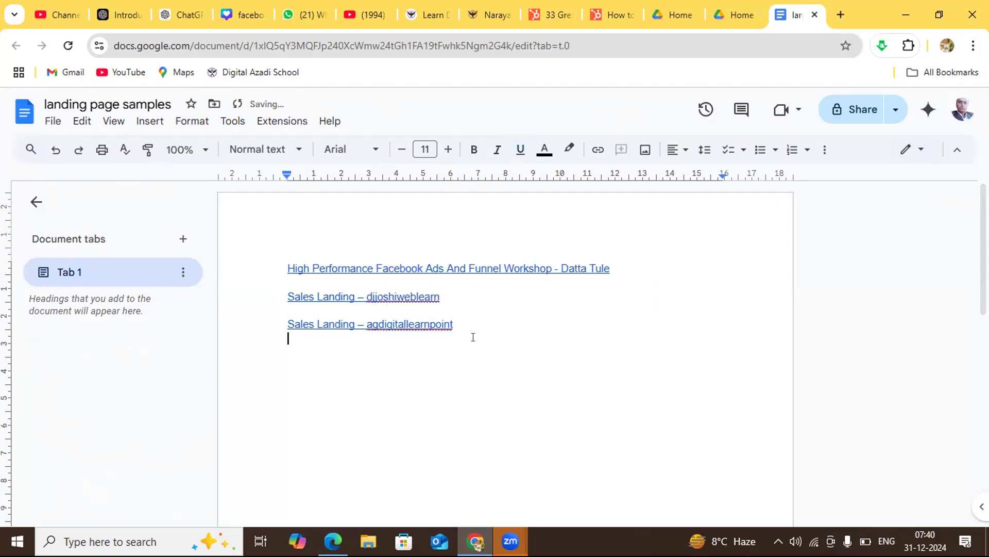
{"action": "key", "text": "Return"}
{"action": "key", "text": "BackSpace"}
{"action": "type", "text": "Digital Marketing Course in Janakpuri, Delhi | Digital Marketing Training"}
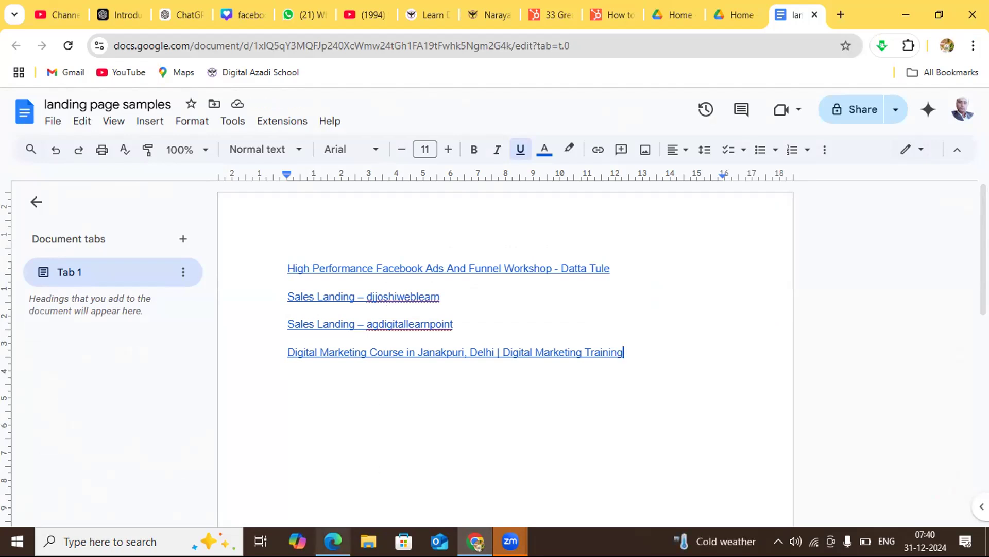
Return to Microsoft Edge and close both The Digital Pathshala landing page and the Facebook page.
{"action": "left_click", "coordinate": [333, 541]}
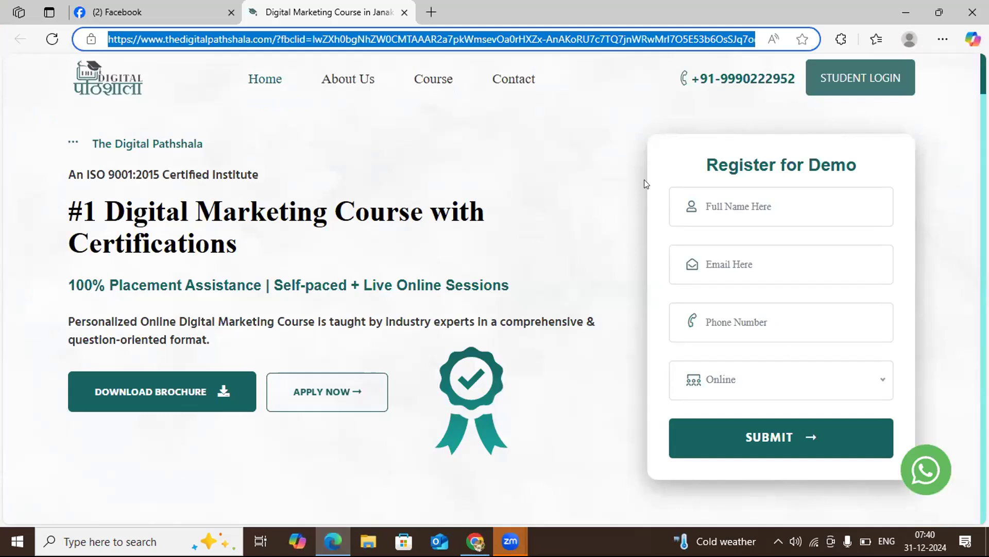
{"action": "left_click", "coordinate": [573, 241]}
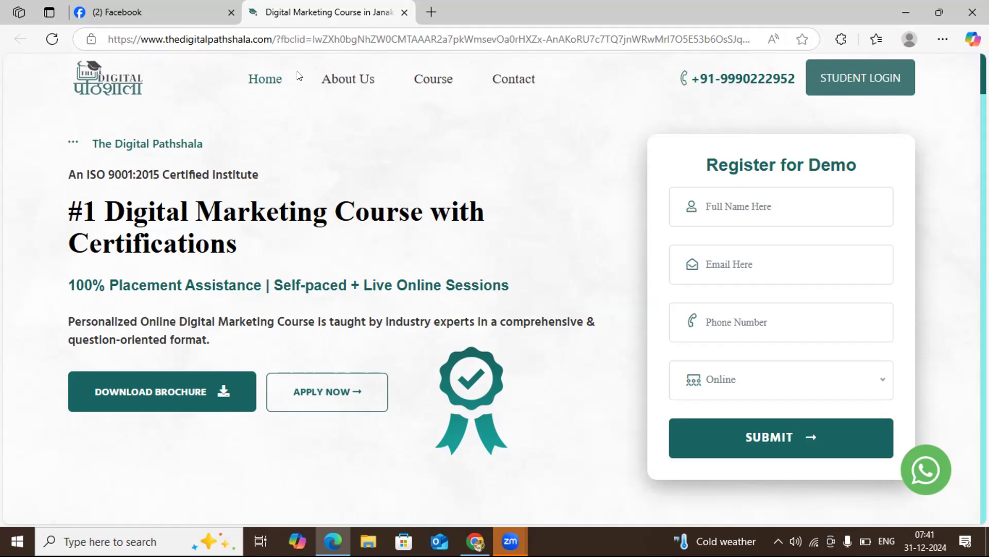
{"action": "left_click", "coordinate": [405, 12]}
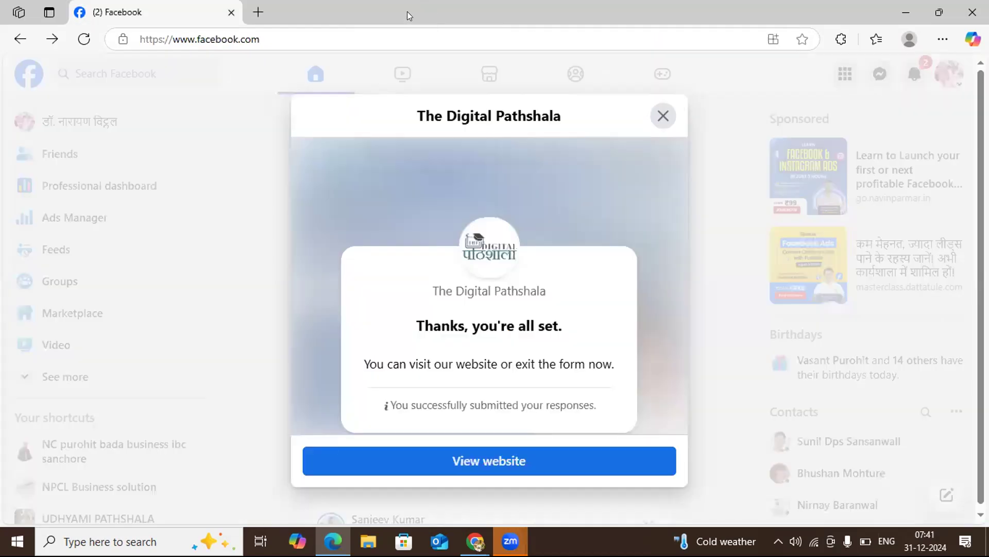
{"action": "left_click", "coordinate": [227, 14]}
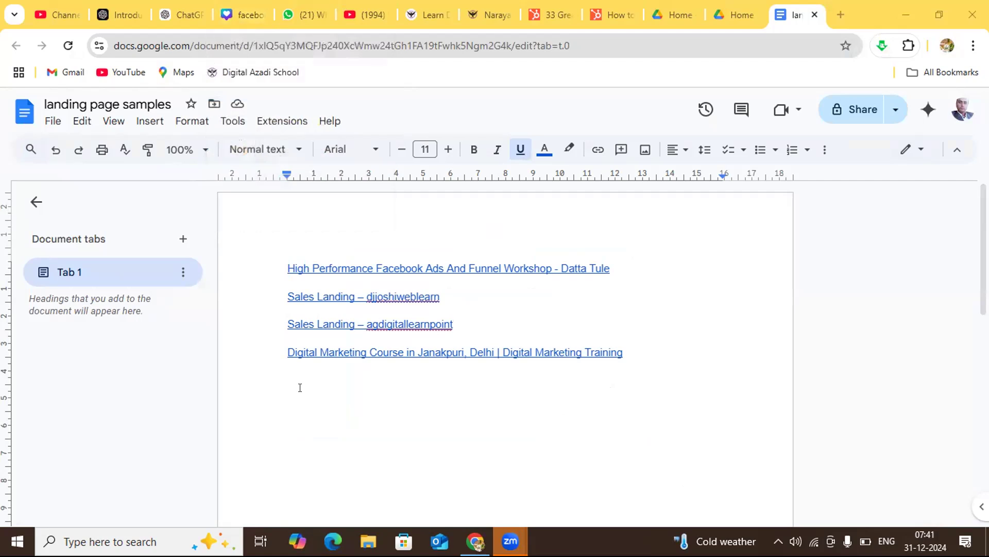
Reopen Microsoft Edge, search Google for facebook and open the Facebook home feed.
{"action": "left_click", "coordinate": [333, 540]}
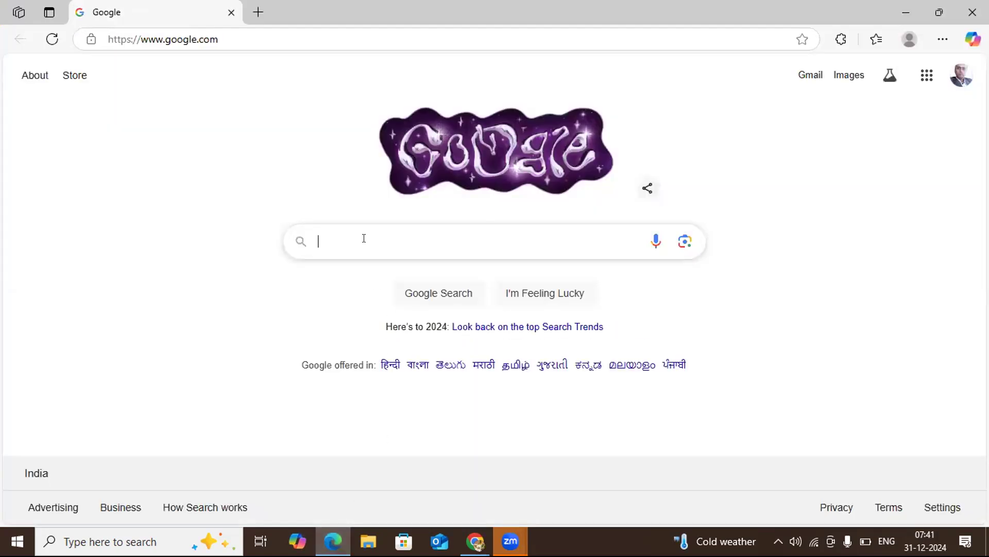
{"action": "left_click", "coordinate": [363, 239]}
{"action": "left_click", "coordinate": [343, 273]}
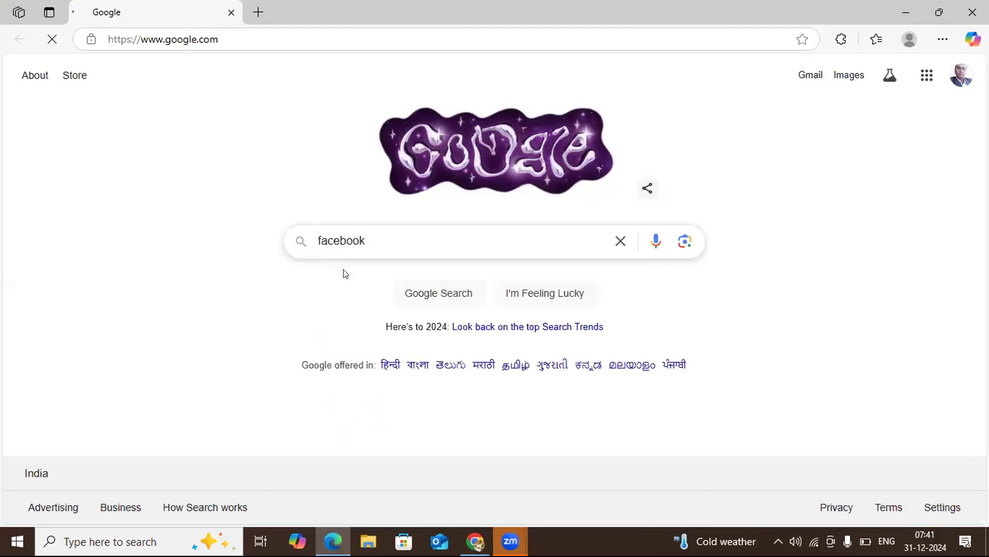
{"action": "left_click", "coordinate": [282, 224]}
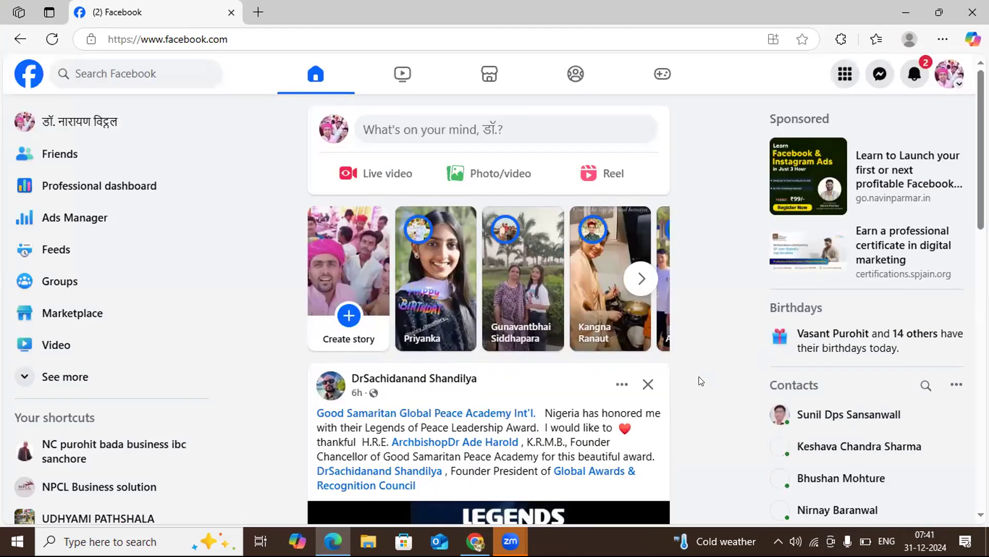
Look through the Facebook feed for sponsored course ads, down to Simplilearn's Professional Certification in Digital Marketing ad.
{"action": "scroll", "coordinate": [701, 382], "scroll_direction": "down", "scroll_amount": 1}
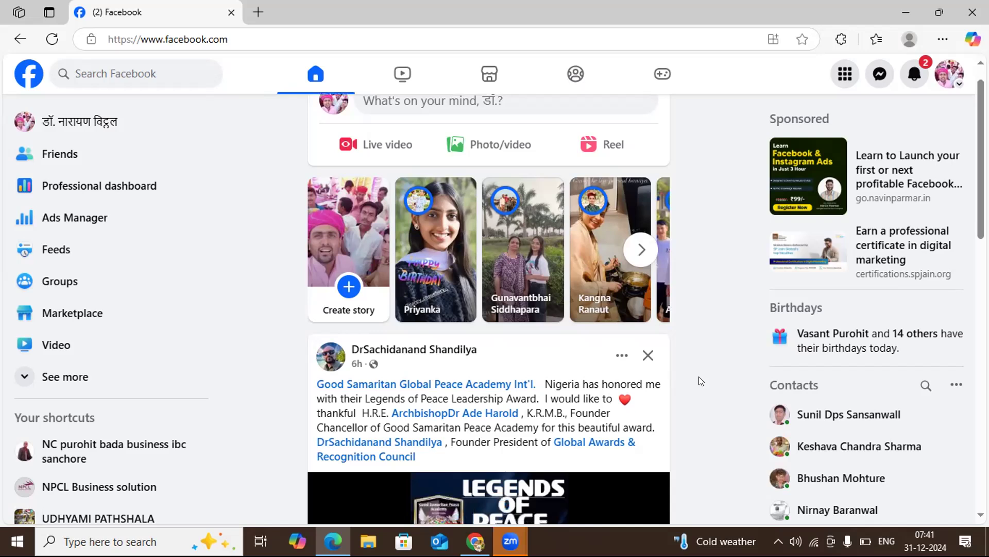
{"action": "scroll", "coordinate": [701, 382], "scroll_direction": "down", "scroll_amount": 3}
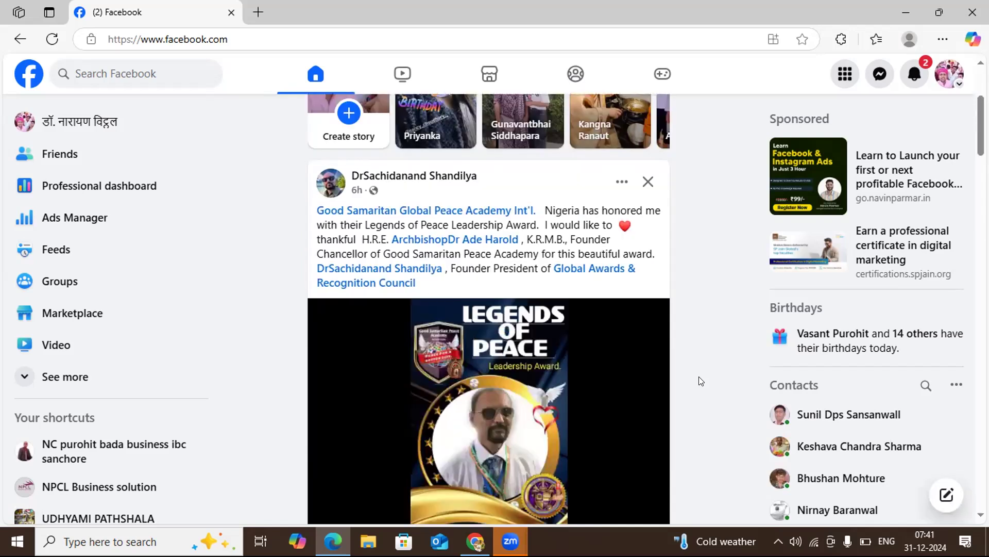
{"action": "scroll", "coordinate": [701, 382], "scroll_direction": "down", "scroll_amount": 1}
{"action": "scroll", "coordinate": [701, 381], "scroll_direction": "down", "scroll_amount": 10}
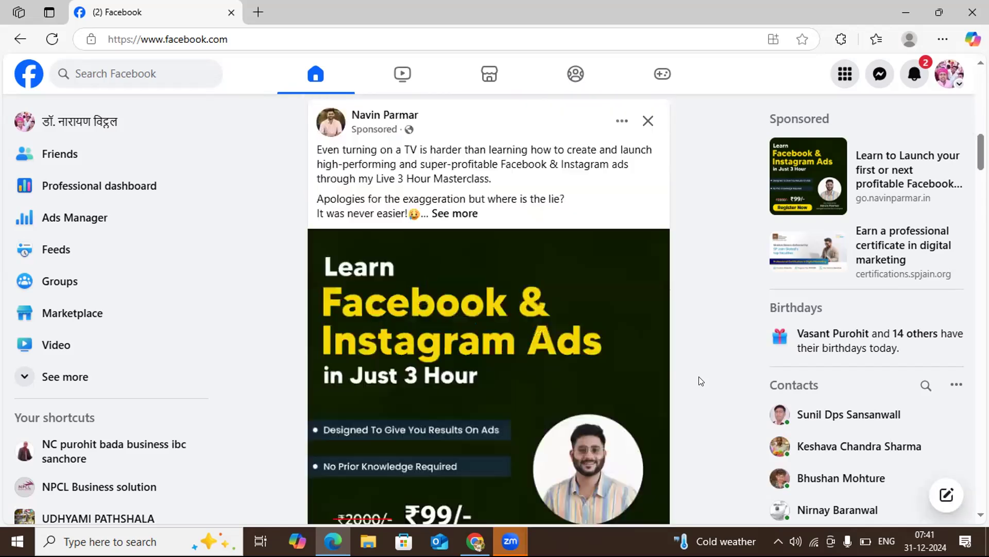
{"action": "scroll", "coordinate": [701, 381], "scroll_direction": "down", "scroll_amount": 2}
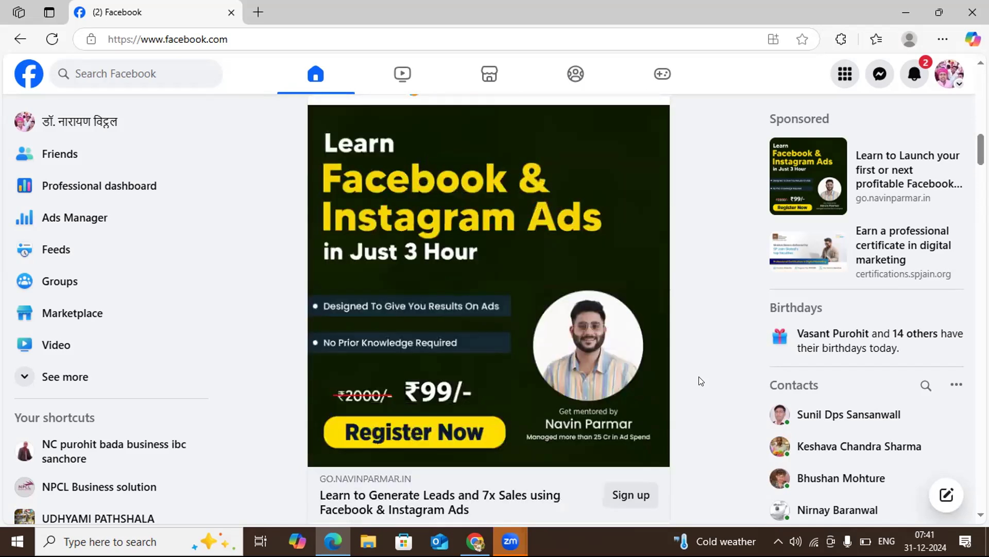
{"action": "scroll", "coordinate": [701, 381], "scroll_direction": "down", "scroll_amount": 8}
{"action": "scroll", "coordinate": [701, 382], "scroll_direction": "down", "scroll_amount": 3}
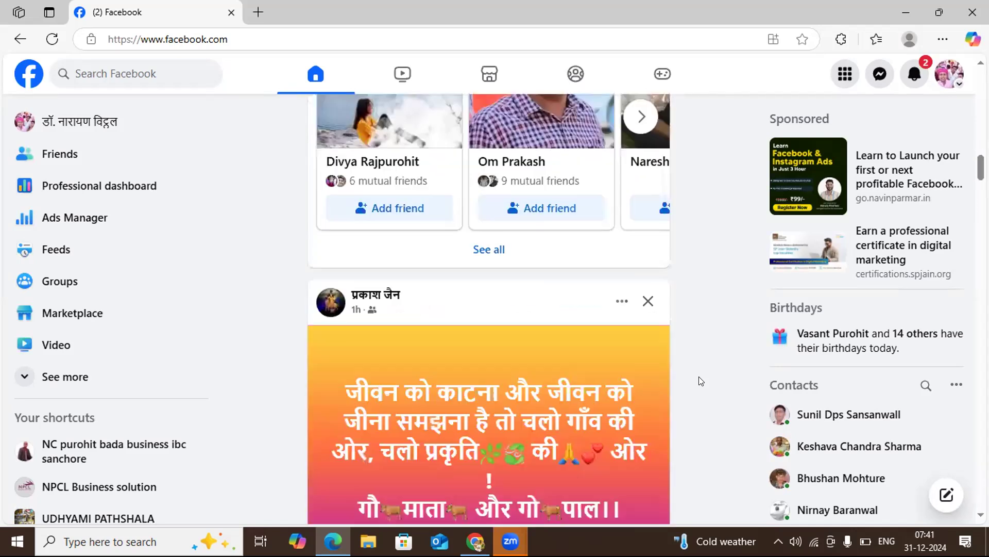
{"action": "scroll", "coordinate": [701, 382], "scroll_direction": "down", "scroll_amount": 1}
{"action": "scroll", "coordinate": [701, 381], "scroll_direction": "down", "scroll_amount": 4}
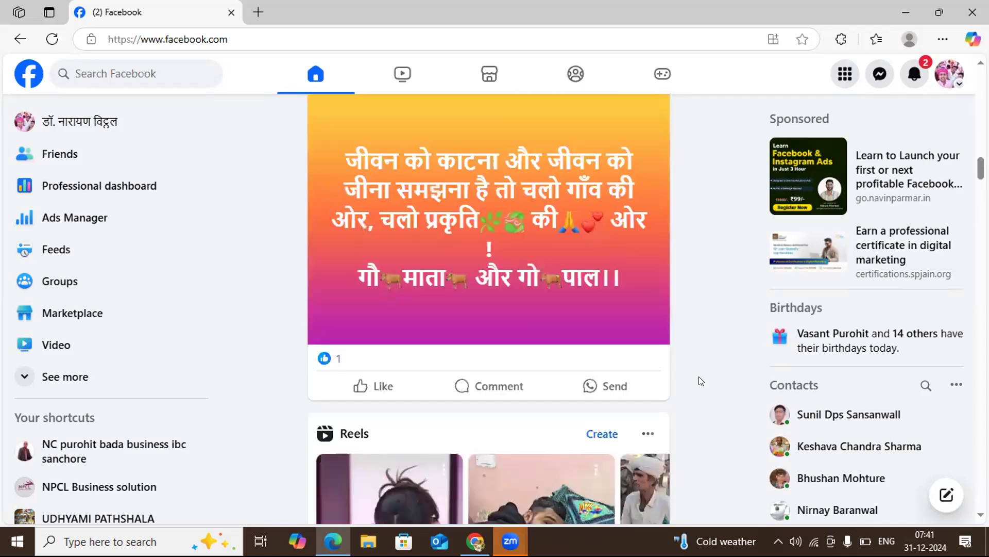
{"action": "scroll", "coordinate": [701, 381], "scroll_direction": "down", "scroll_amount": 5}
{"action": "scroll", "coordinate": [701, 381], "scroll_direction": "down", "scroll_amount": 6}
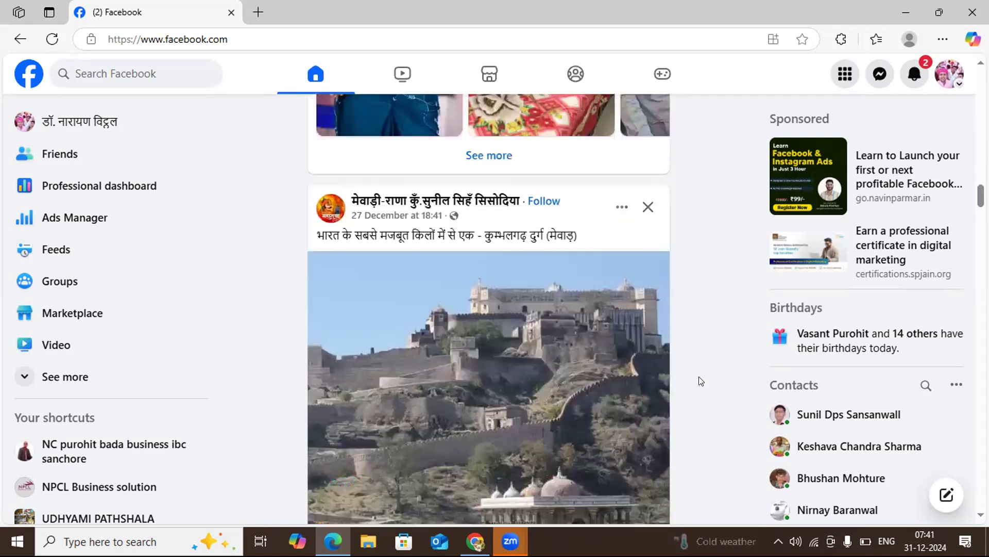
{"action": "scroll", "coordinate": [701, 382], "scroll_direction": "down", "scroll_amount": 3}
{"action": "scroll", "coordinate": [701, 381], "scroll_direction": "down", "scroll_amount": 8}
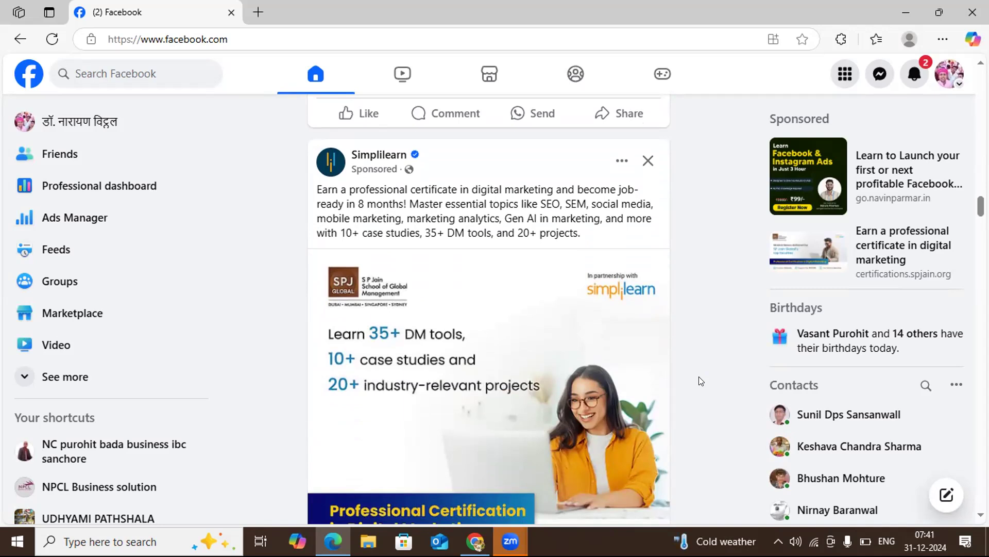
{"action": "scroll", "coordinate": [701, 381], "scroll_direction": "down", "scroll_amount": 1}
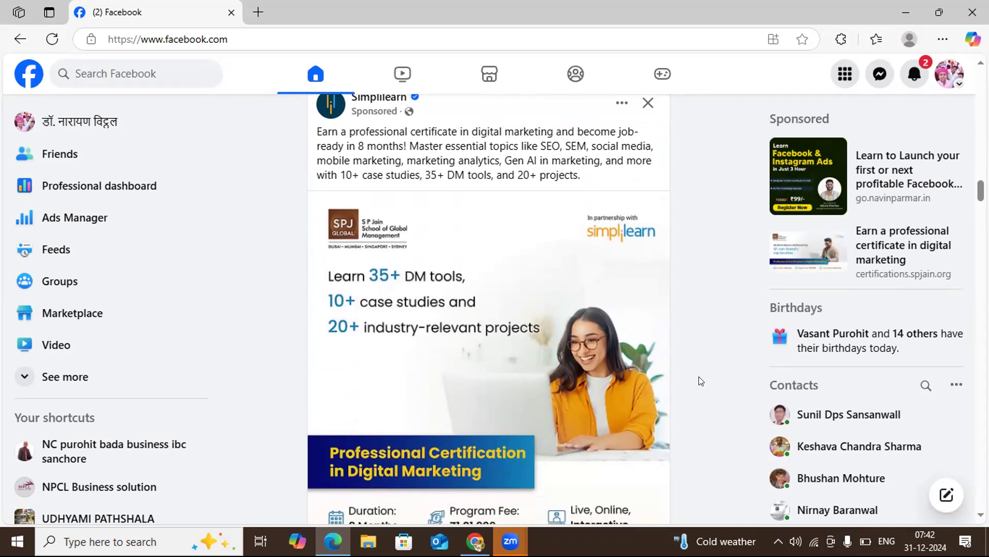
Search further down the feed for ads and examine Alpine Technologies' Digital Marketing 3 Months Course ad.
{"action": "scroll", "coordinate": [700, 381], "scroll_direction": "down", "scroll_amount": 4}
{"action": "scroll", "coordinate": [701, 381], "scroll_direction": "down", "scroll_amount": 7}
{"action": "scroll", "coordinate": [701, 381], "scroll_direction": "down", "scroll_amount": 5}
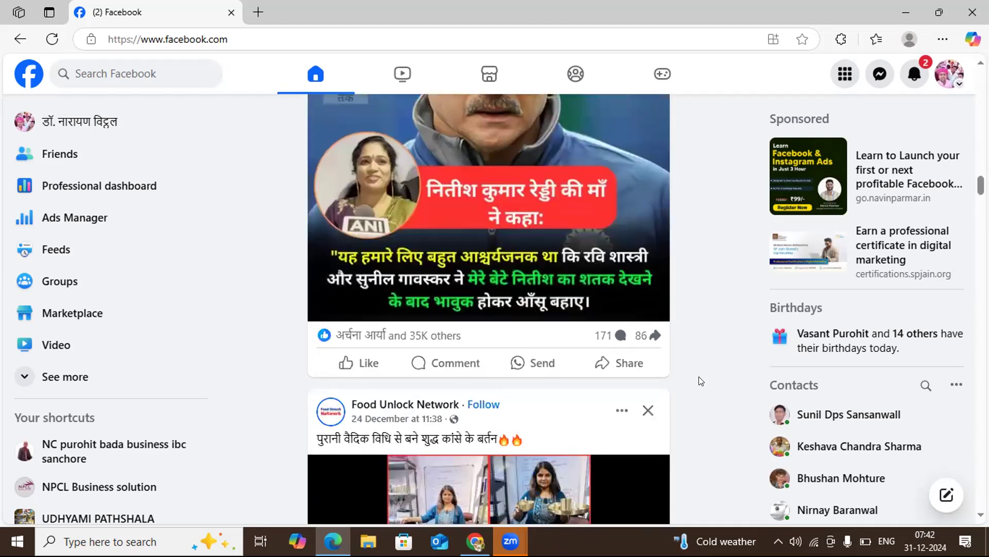
{"action": "scroll", "coordinate": [701, 381], "scroll_direction": "up", "scroll_amount": 6}
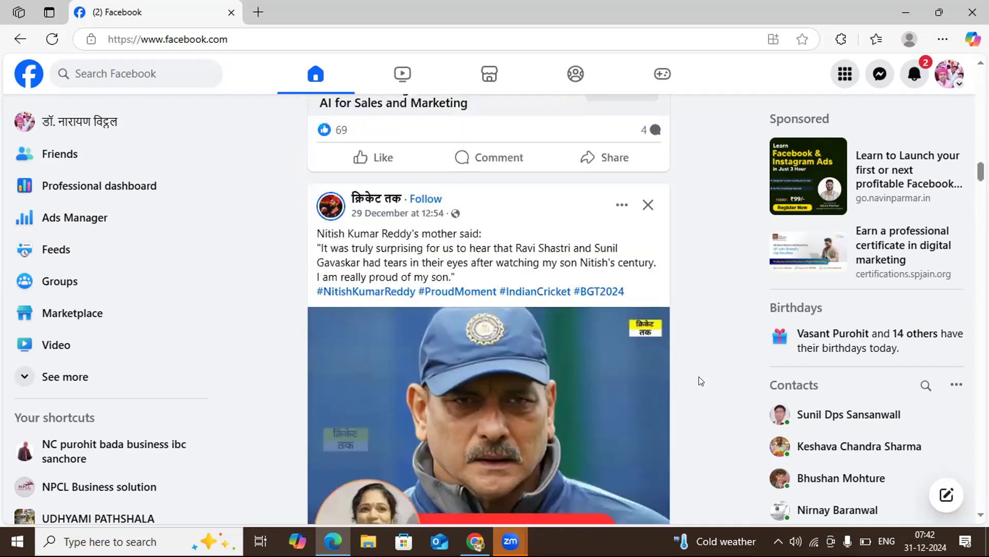
{"action": "scroll", "coordinate": [701, 381], "scroll_direction": "down", "scroll_amount": 5}
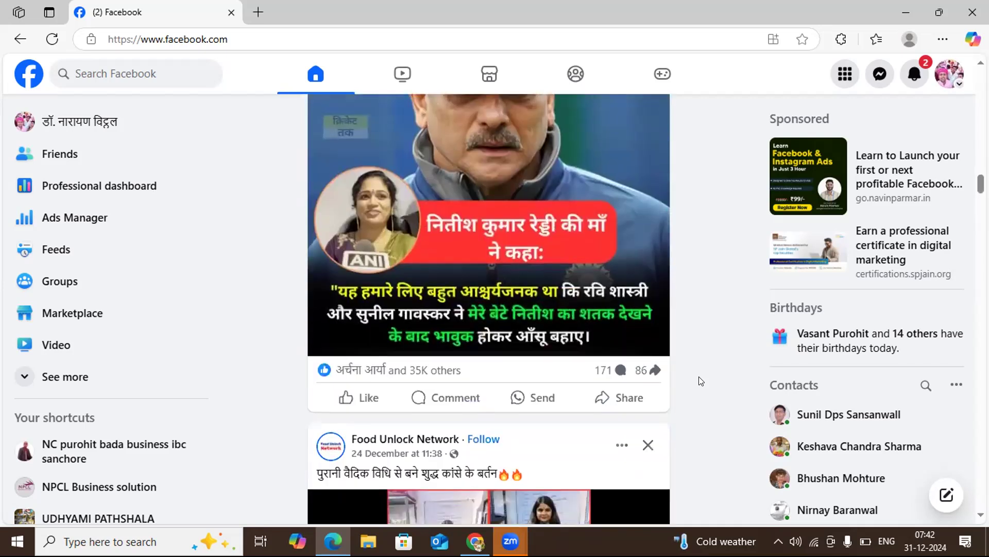
{"action": "scroll", "coordinate": [701, 381], "scroll_direction": "down", "scroll_amount": 3}
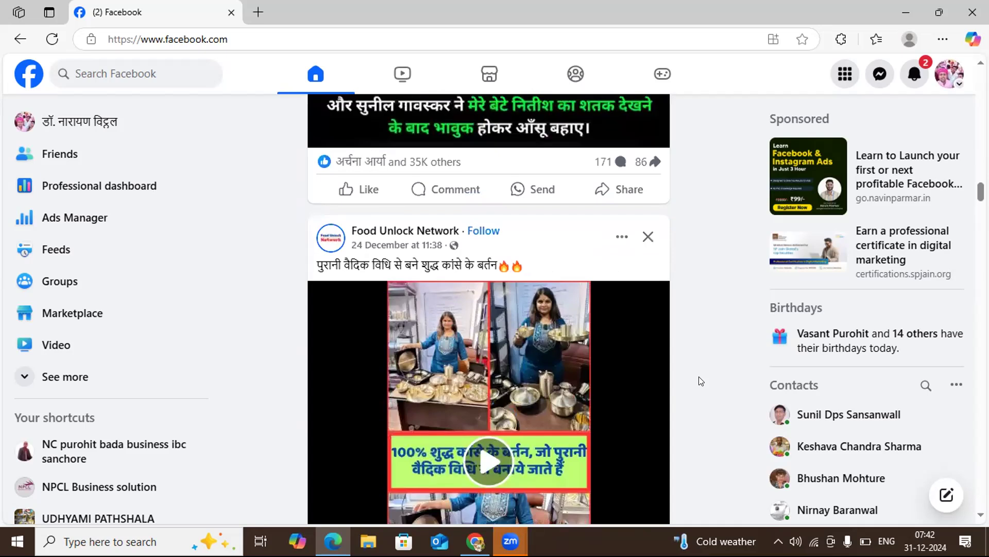
{"action": "scroll", "coordinate": [701, 381], "scroll_direction": "down", "scroll_amount": 1}
{"action": "scroll", "coordinate": [701, 381], "scroll_direction": "down", "scroll_amount": 1}
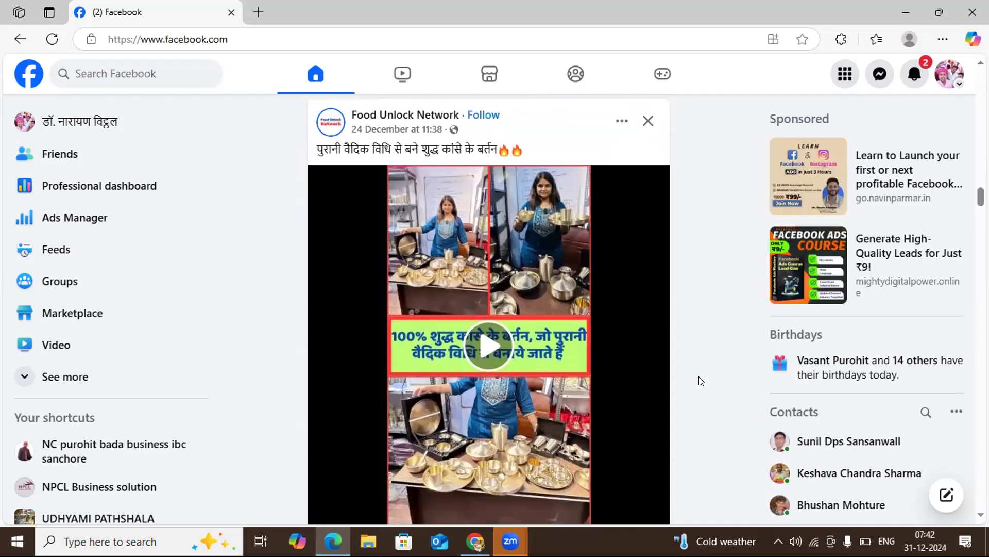
{"action": "scroll", "coordinate": [701, 381], "scroll_direction": "down", "scroll_amount": 6}
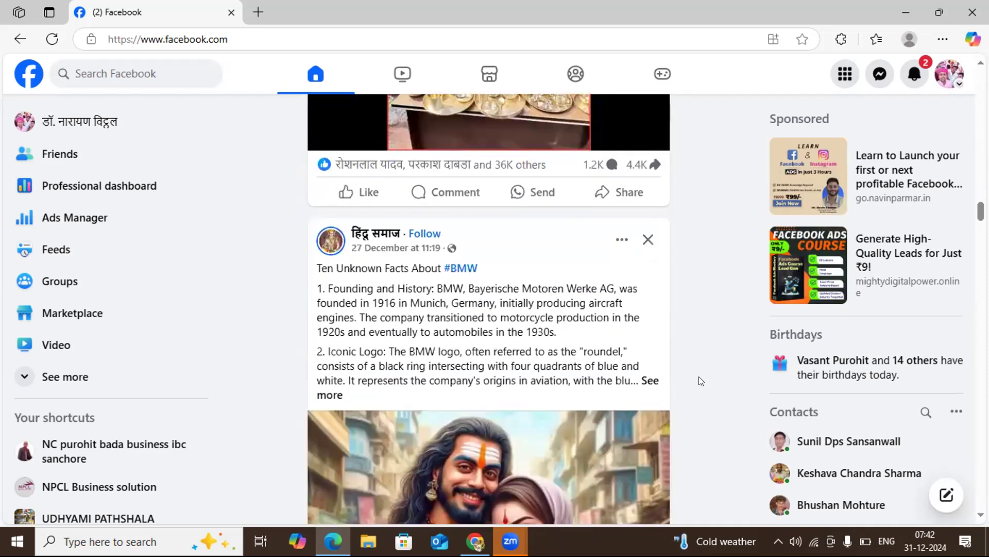
{"action": "scroll", "coordinate": [701, 381], "scroll_direction": "down", "scroll_amount": 10}
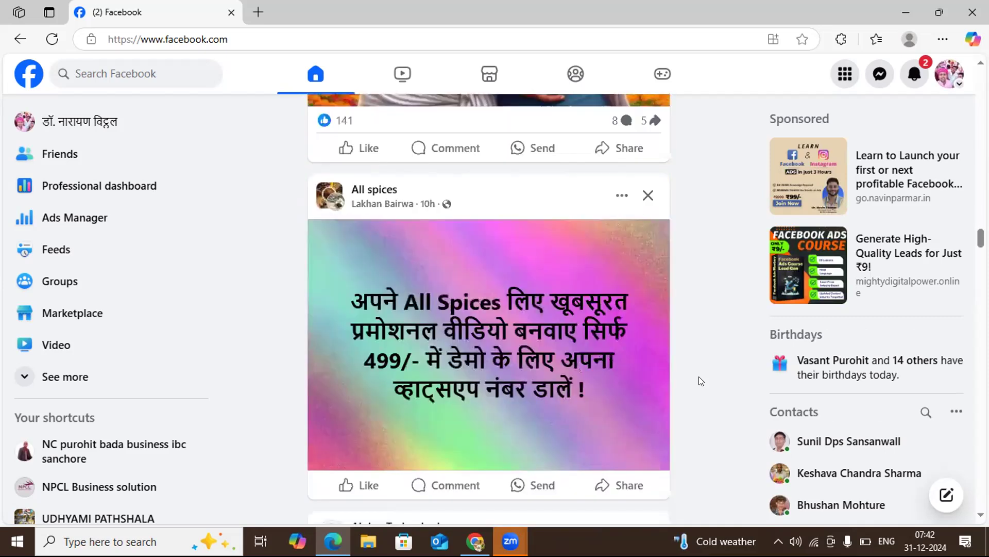
{"action": "scroll", "coordinate": [701, 380], "scroll_direction": "down", "scroll_amount": 10}
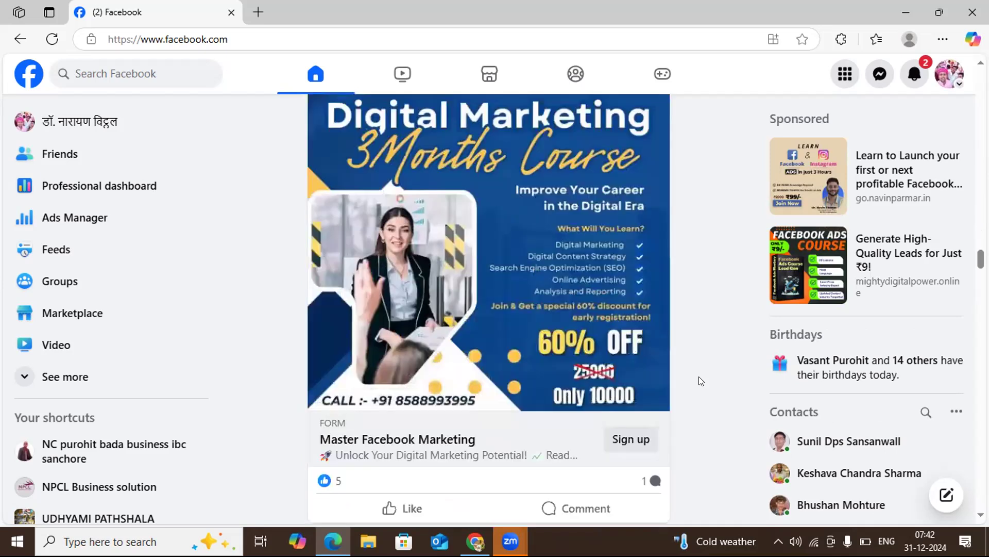
{"action": "scroll", "coordinate": [701, 380], "scroll_direction": "up", "scroll_amount": 3}
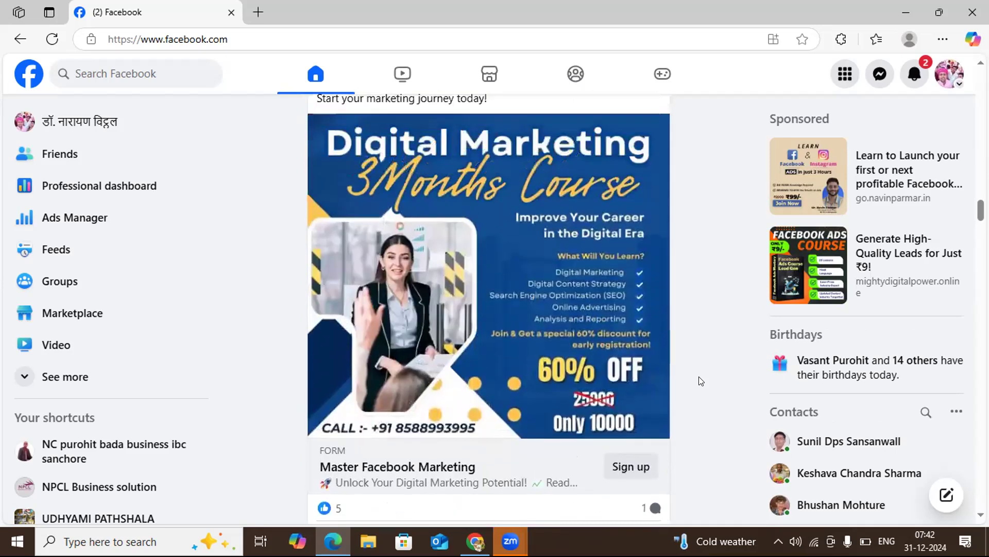
{"action": "scroll", "coordinate": [700, 380], "scroll_direction": "up", "scroll_amount": 1}
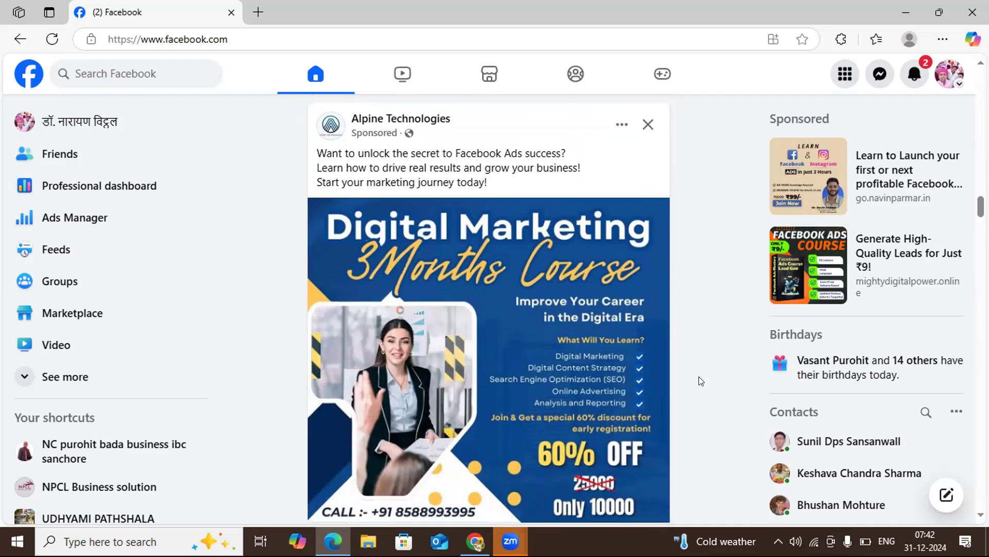
Look further down the Facebook feed for sponsored course ads and examine Prayug's Online Digital Marketing Expert Course ad.
{"action": "scroll", "coordinate": [700, 380], "scroll_direction": "down", "scroll_amount": 3}
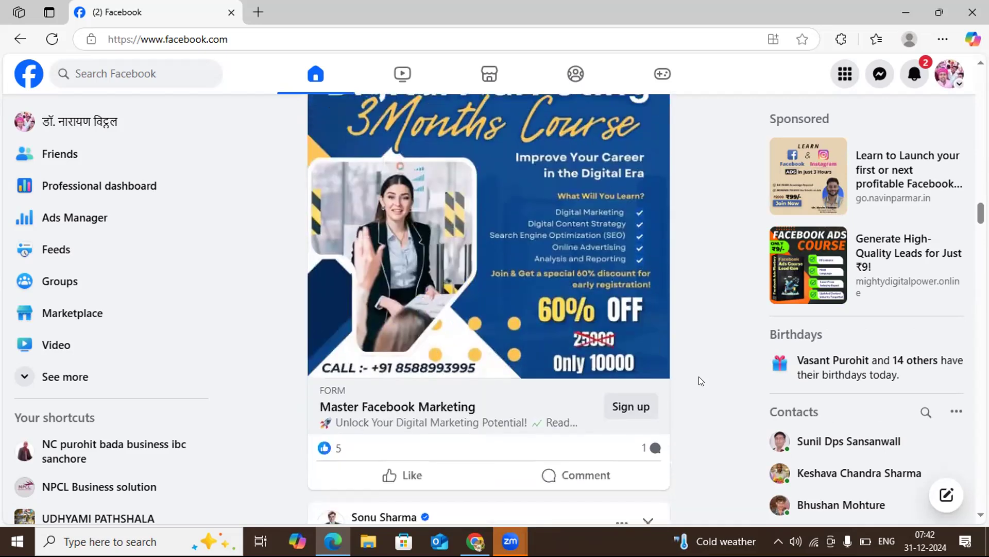
{"action": "scroll", "coordinate": [701, 381], "scroll_direction": "down", "scroll_amount": 5}
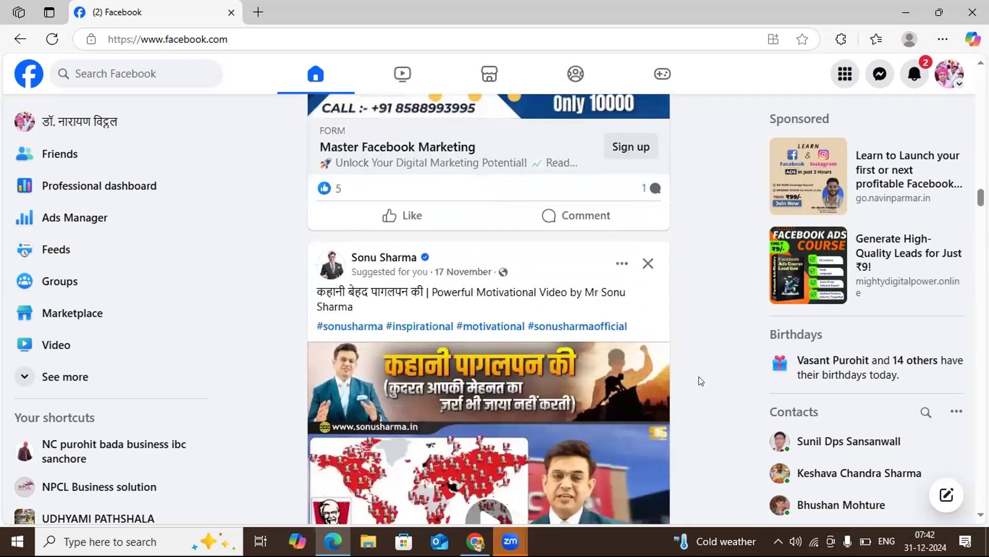
{"action": "scroll", "coordinate": [701, 381], "scroll_direction": "down", "scroll_amount": 1}
{"action": "scroll", "coordinate": [700, 381], "scroll_direction": "down", "scroll_amount": 5}
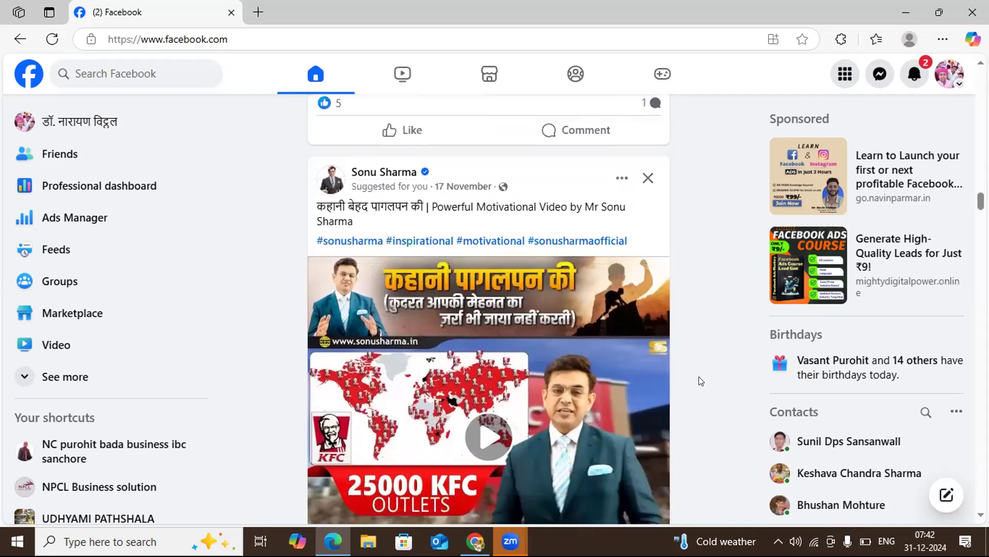
{"action": "scroll", "coordinate": [701, 381], "scroll_direction": "down", "scroll_amount": 10}
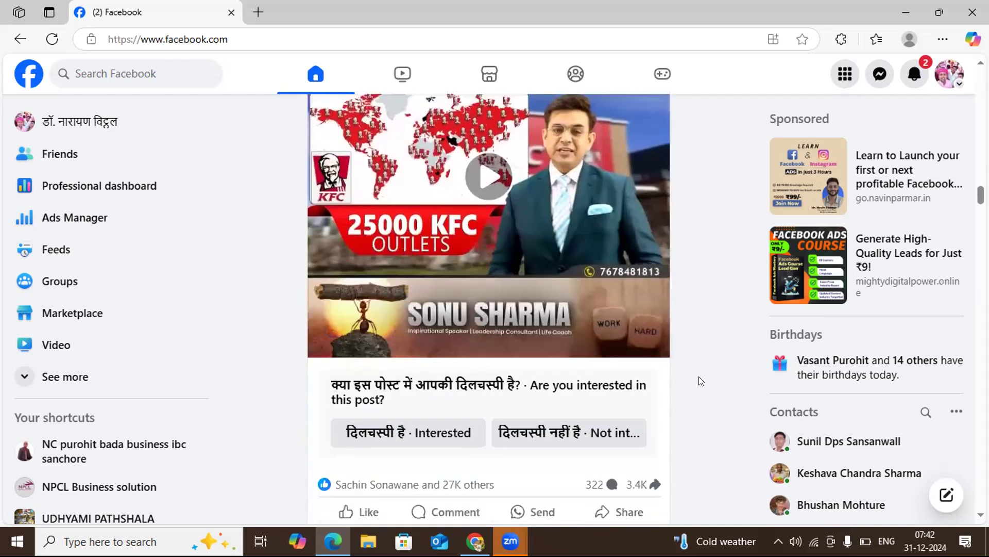
{"action": "scroll", "coordinate": [701, 381], "scroll_direction": "down", "scroll_amount": 10}
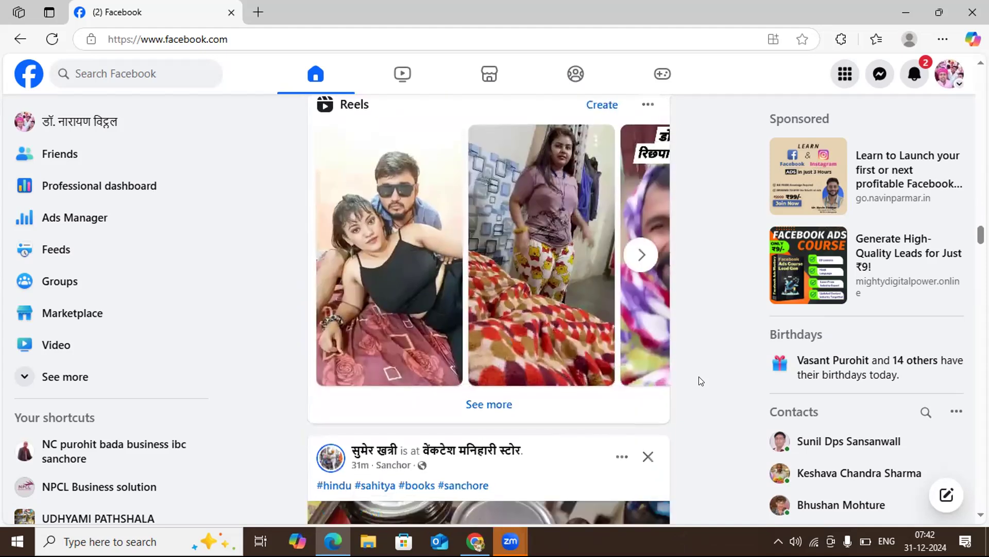
{"action": "scroll", "coordinate": [701, 381], "scroll_direction": "down", "scroll_amount": 4}
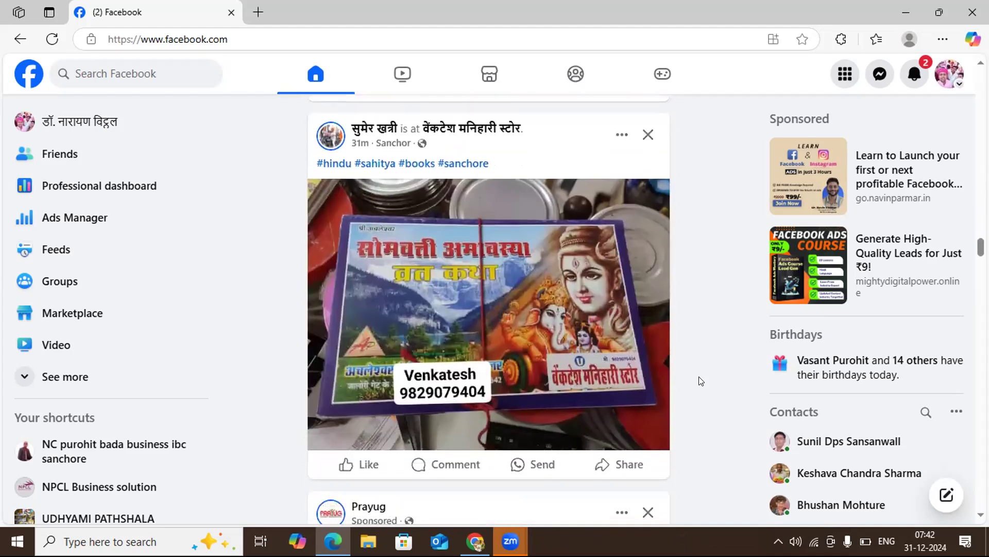
{"action": "scroll", "coordinate": [701, 381], "scroll_direction": "down", "scroll_amount": 7}
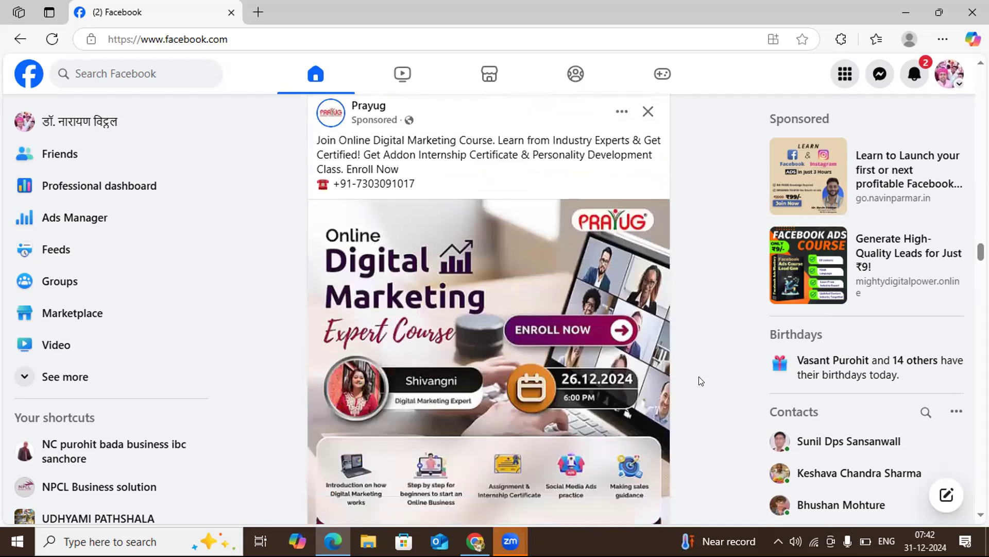
{"action": "scroll", "coordinate": [701, 381], "scroll_direction": "down", "scroll_amount": 1}
{"action": "scroll", "coordinate": [701, 380], "scroll_direction": "down", "scroll_amount": 7}
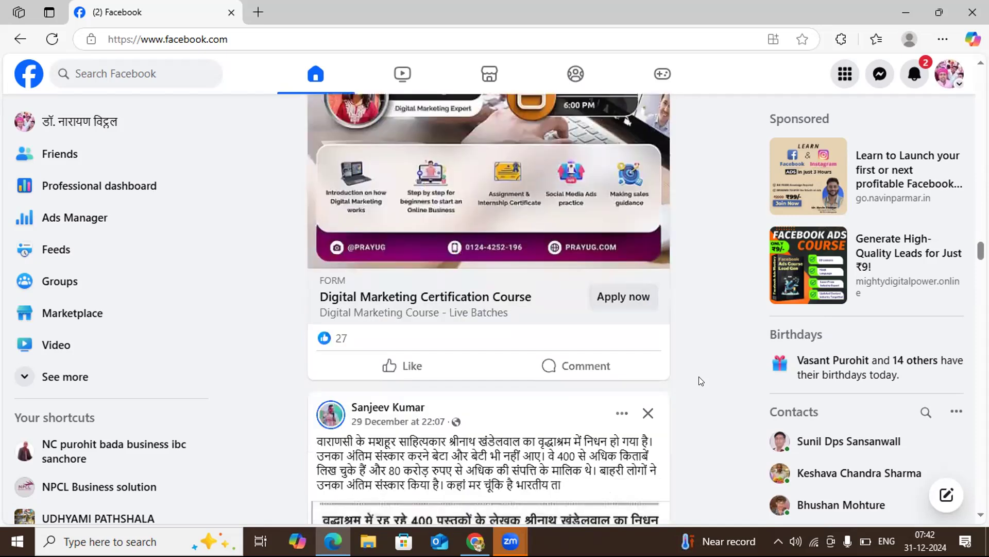
Search further down the feed for more ads and examine BingeMarketing's WhatsApp leads and sales ad for digital coaches.
{"action": "scroll", "coordinate": [700, 381], "scroll_direction": "down", "scroll_amount": 8}
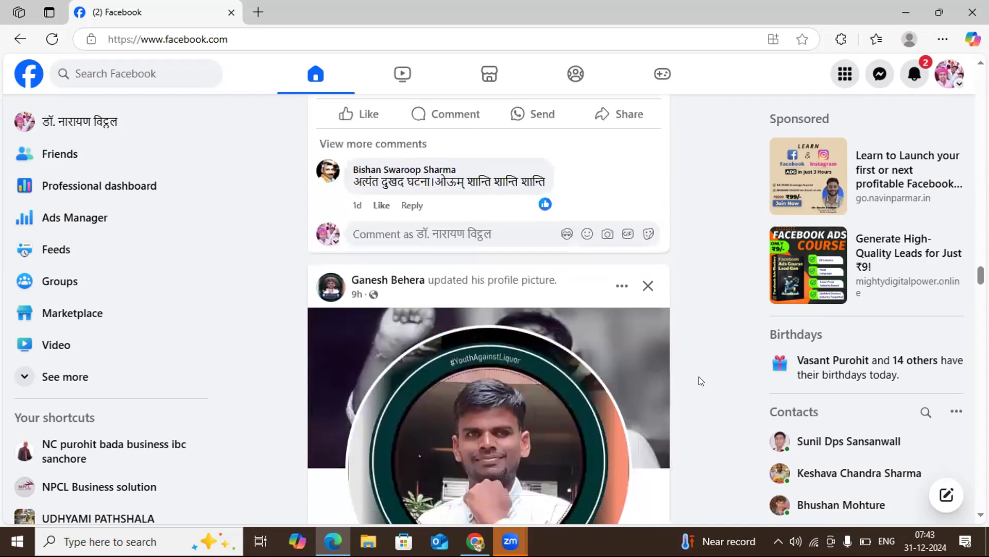
{"action": "scroll", "coordinate": [700, 381], "scroll_direction": "down", "scroll_amount": 9}
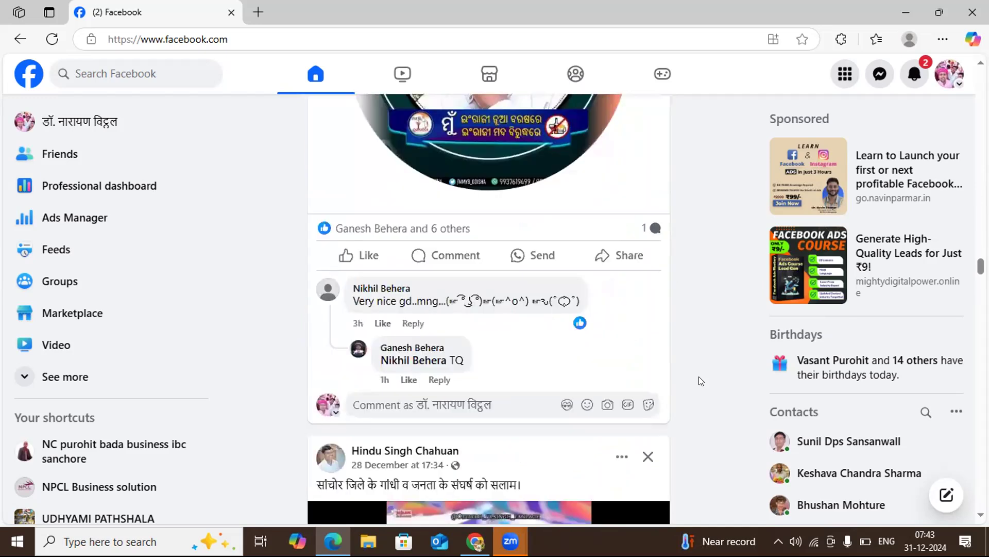
{"action": "scroll", "coordinate": [701, 381], "scroll_direction": "down", "scroll_amount": 10}
{"action": "scroll", "coordinate": [701, 380], "scroll_direction": "up", "scroll_amount": 6}
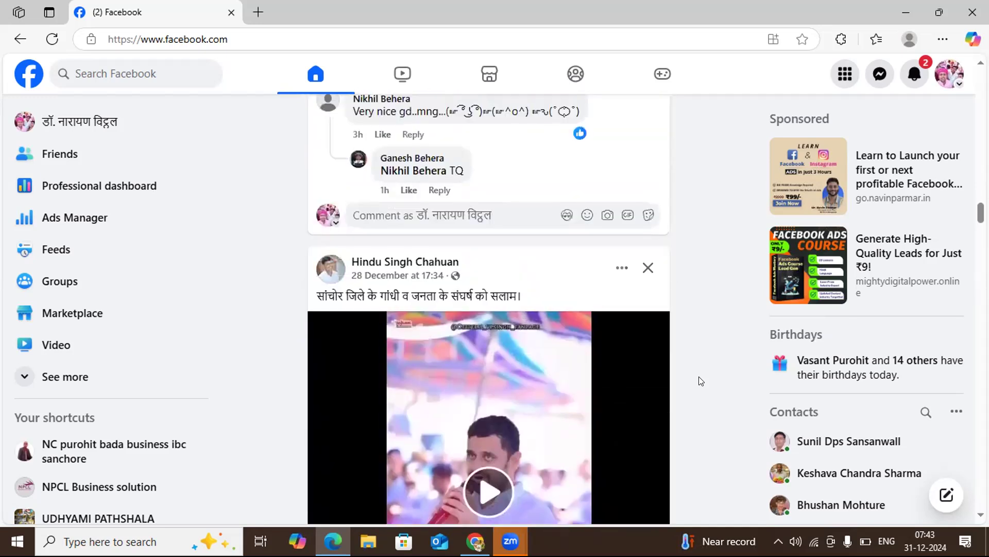
{"action": "scroll", "coordinate": [701, 381], "scroll_direction": "down", "scroll_amount": 8}
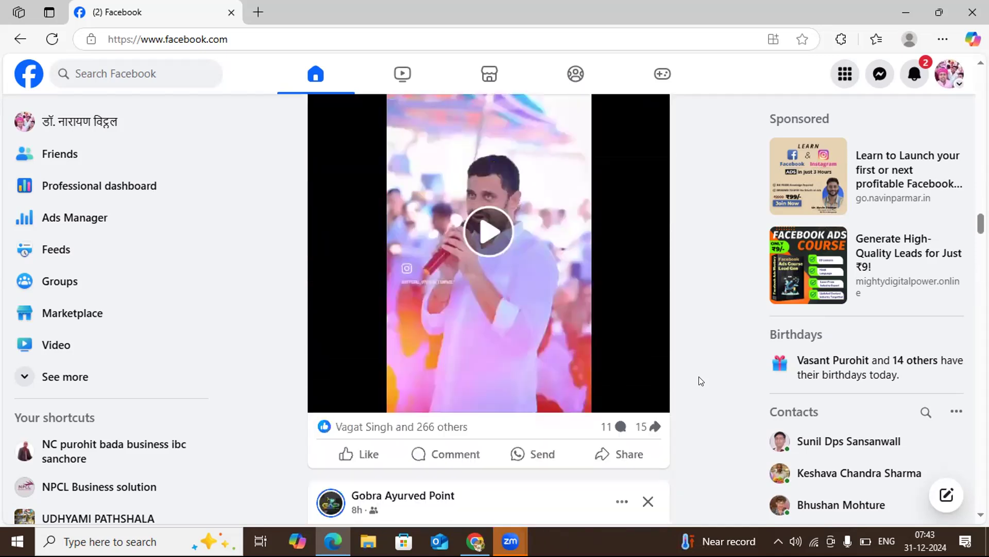
{"action": "scroll", "coordinate": [701, 381], "scroll_direction": "down", "scroll_amount": 3}
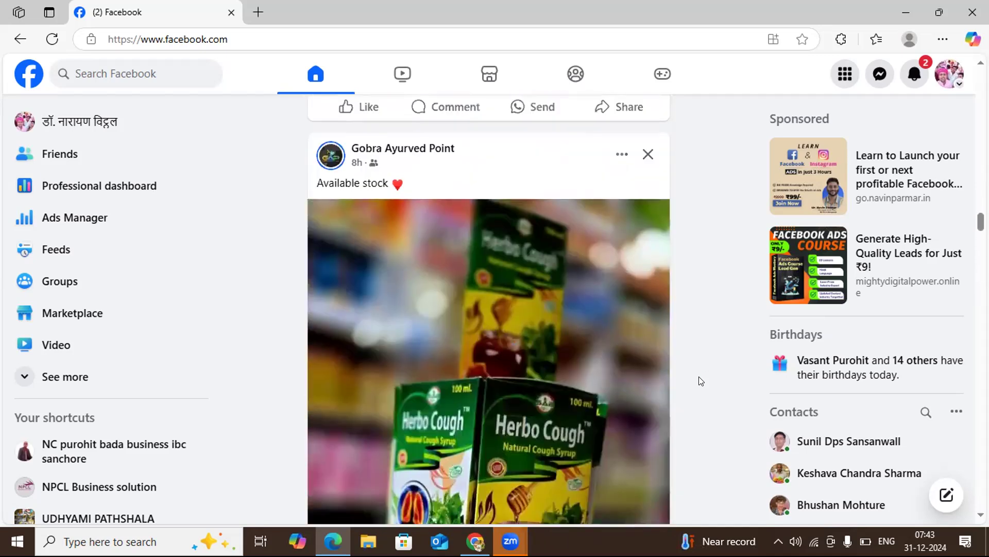
{"action": "scroll", "coordinate": [701, 381], "scroll_direction": "down", "scroll_amount": 3}
{"action": "scroll", "coordinate": [700, 381], "scroll_direction": "down", "scroll_amount": 6}
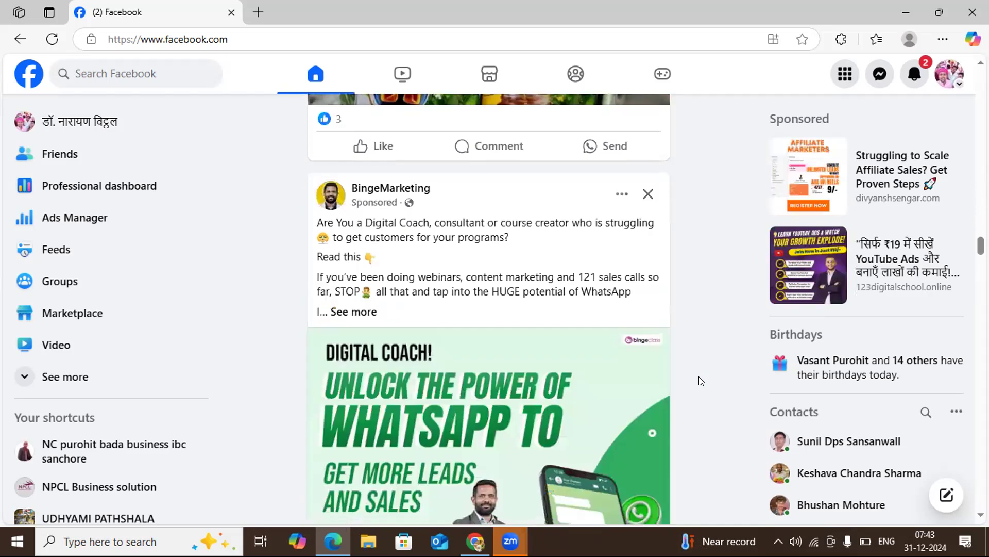
{"action": "scroll", "coordinate": [701, 380], "scroll_direction": "down", "scroll_amount": 1}
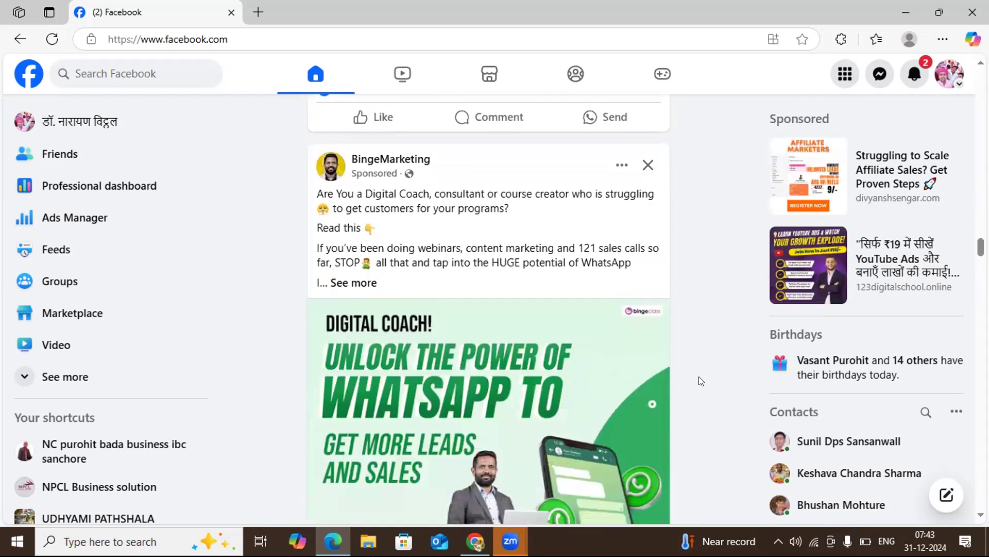
{"action": "scroll", "coordinate": [701, 381], "scroll_direction": "down", "scroll_amount": 10}
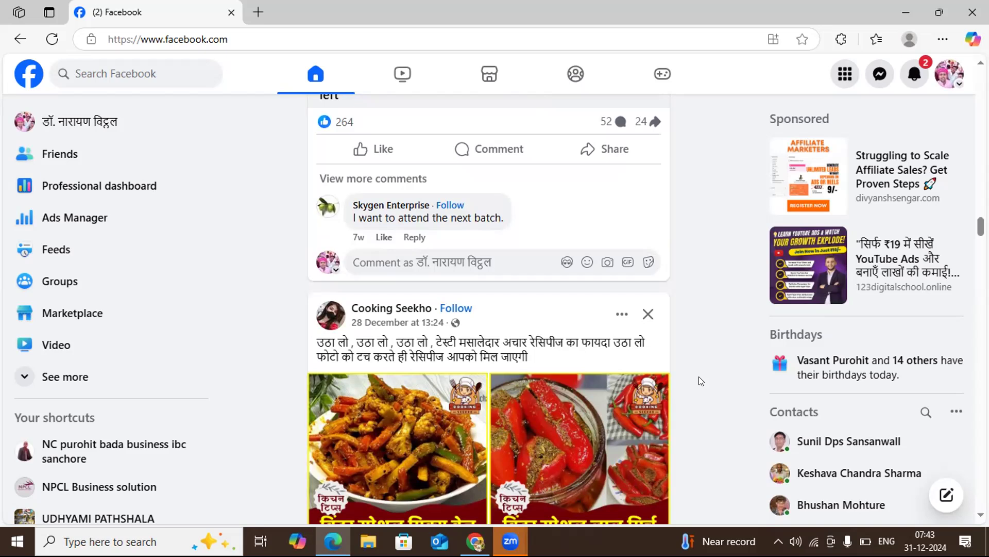
{"action": "scroll", "coordinate": [701, 381], "scroll_direction": "down", "scroll_amount": 14}
{"action": "scroll", "coordinate": [701, 381], "scroll_direction": "down", "scroll_amount": 8}
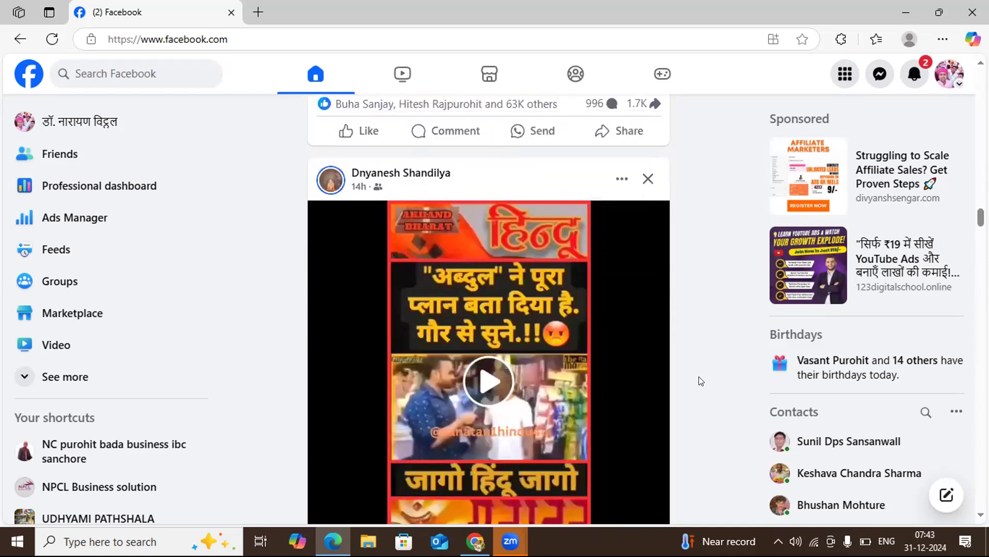
{"action": "scroll", "coordinate": [700, 381], "scroll_direction": "down", "scroll_amount": 11}
{"action": "scroll", "coordinate": [701, 381], "scroll_direction": "down", "scroll_amount": 9}
{"action": "scroll", "coordinate": [701, 381], "scroll_direction": "down", "scroll_amount": 10}
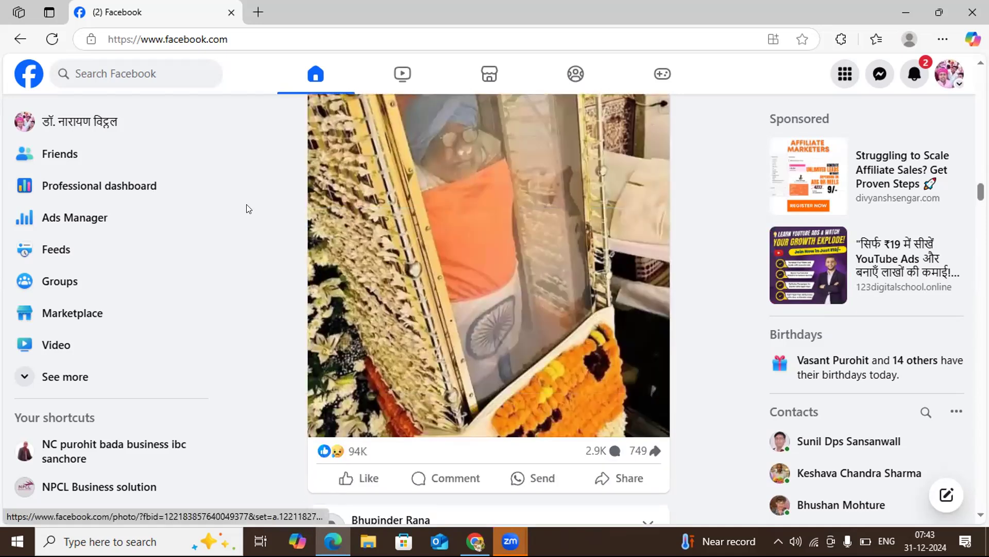
Leave the Facebook feed, go back to the Google home page and close the Edge window.
{"action": "left_click", "coordinate": [19, 39]}
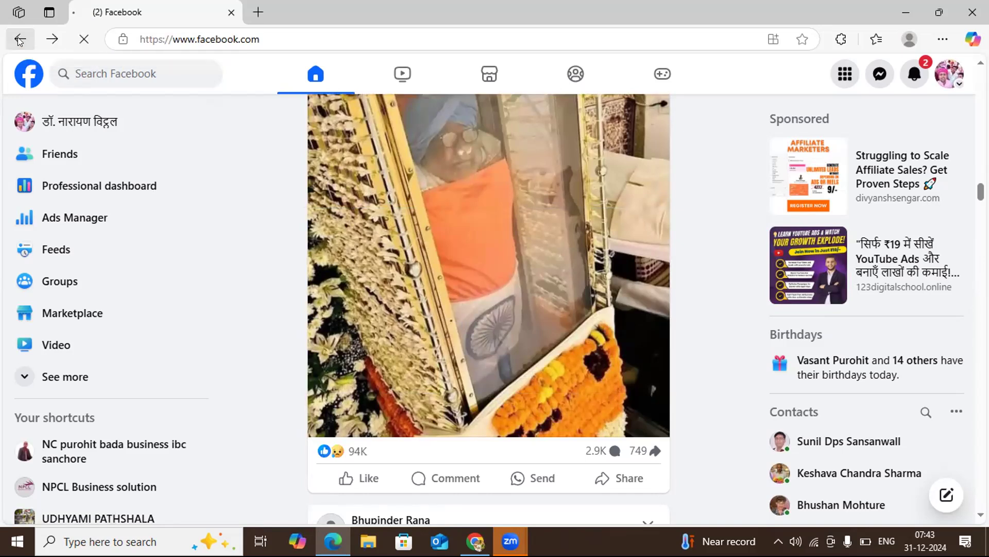
{"action": "left_click", "coordinate": [19, 39]}
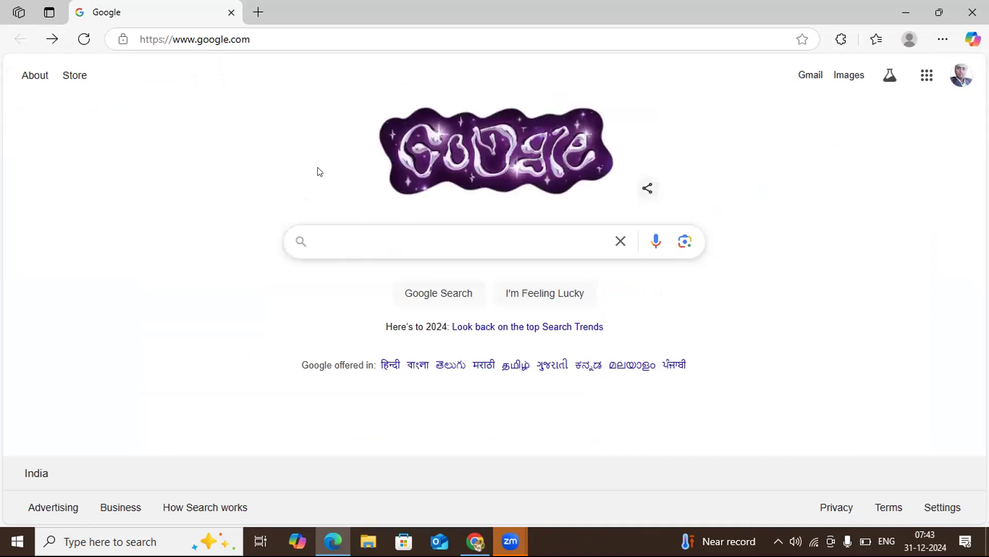
{"action": "left_click", "coordinate": [231, 13]}
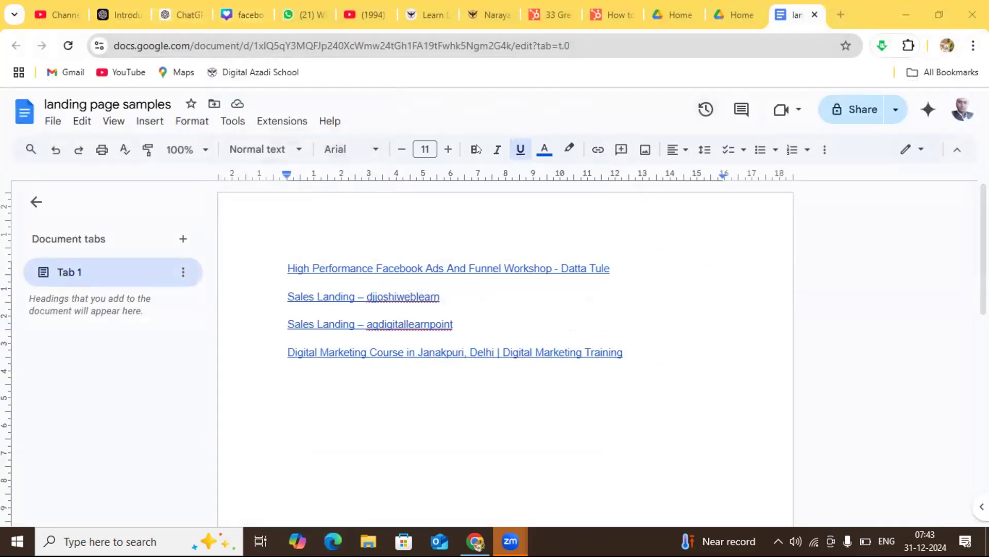
In a new Chrome tab, search Google for hostinger login and open the Hostinger Login page.
{"action": "left_click", "coordinate": [838, 15]}
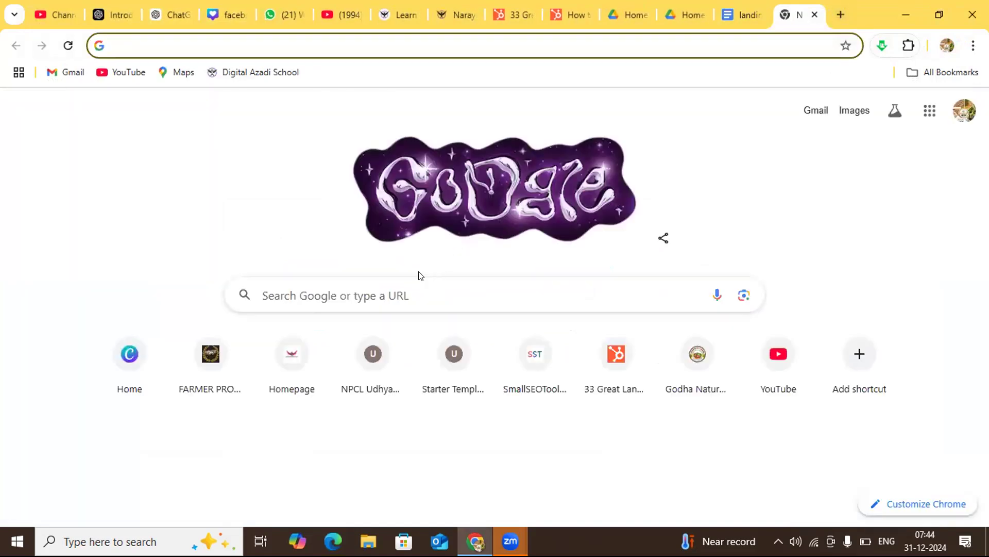
{"action": "left_click", "coordinate": [369, 285]}
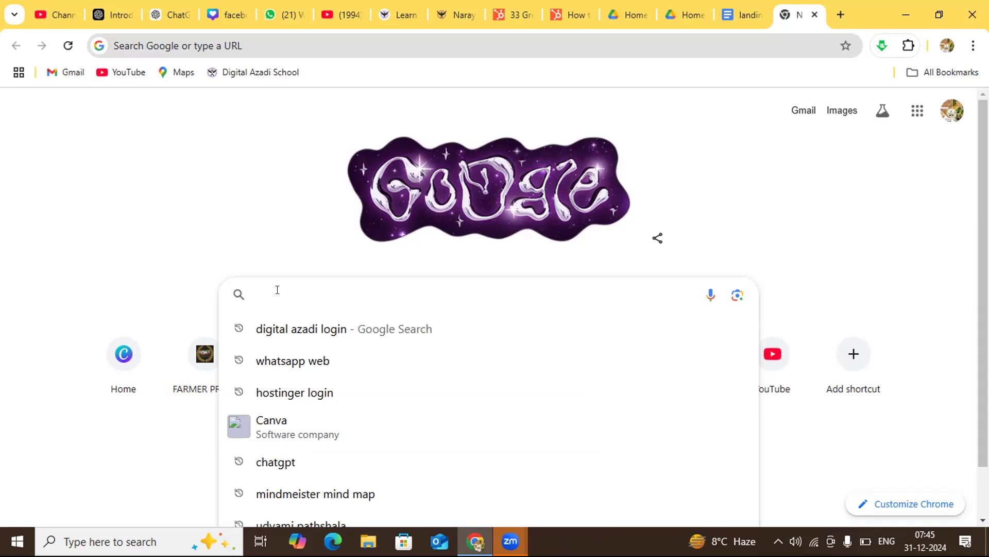
{"action": "left_click", "coordinate": [298, 393]}
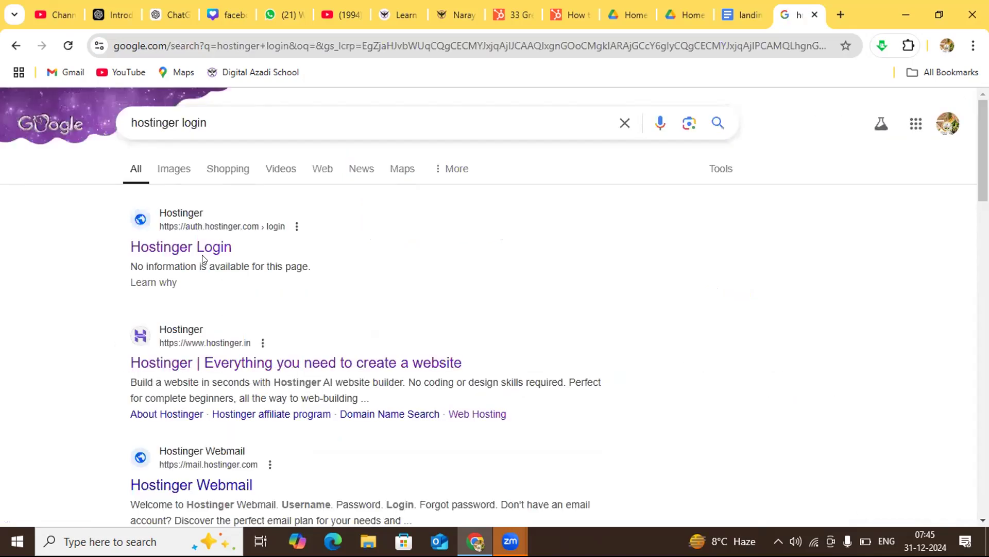
{"action": "left_click", "coordinate": [202, 250]}
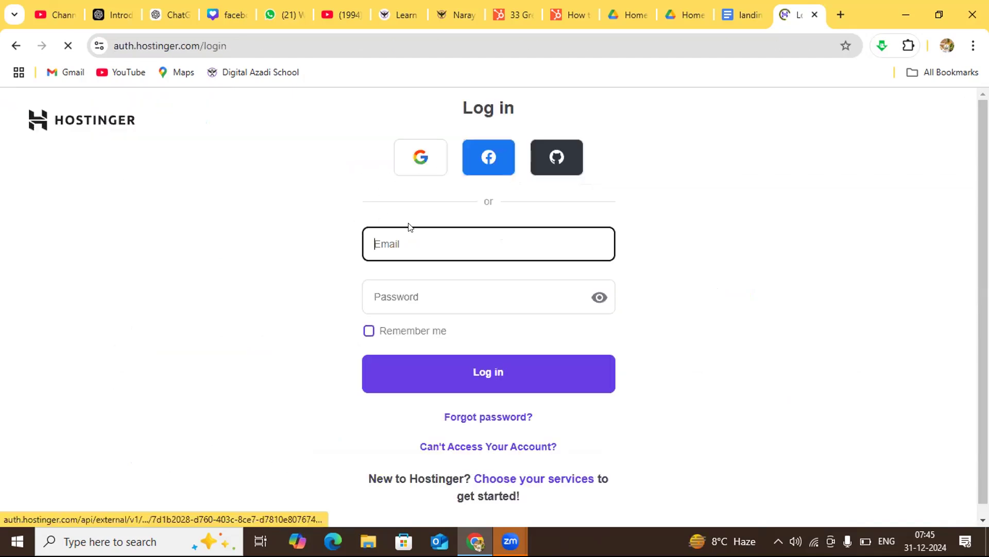
Fill in the account's e-mail address in the Hostinger login form.
{"action": "left_click", "coordinate": [405, 242]}
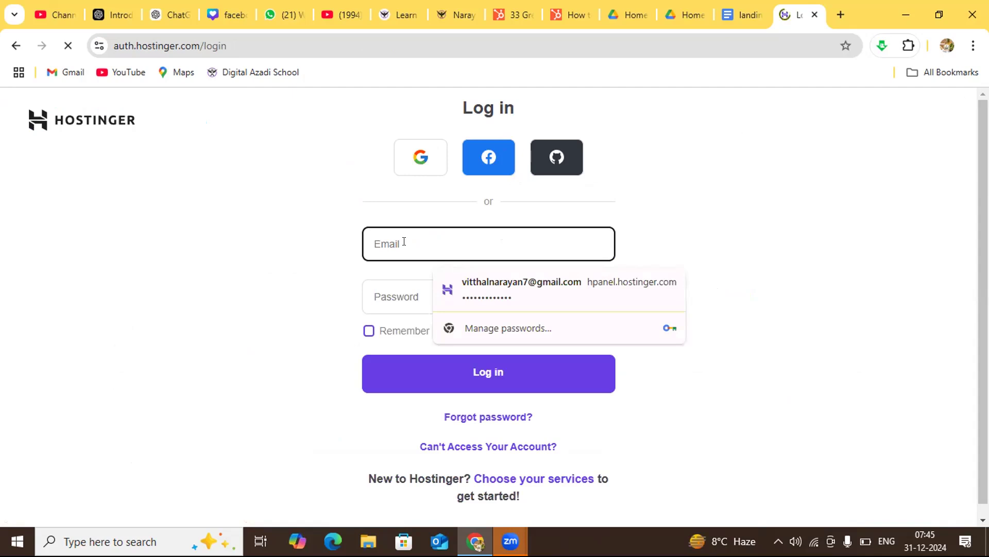
{"action": "type", "text": "M"}
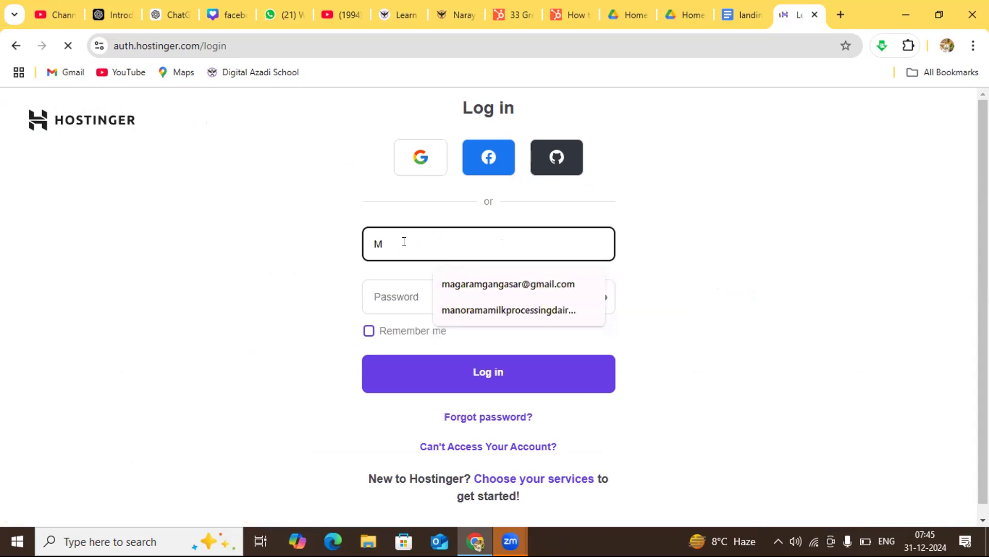
{"action": "left_click", "coordinate": [457, 285]}
{"action": "left_click", "coordinate": [406, 296]}
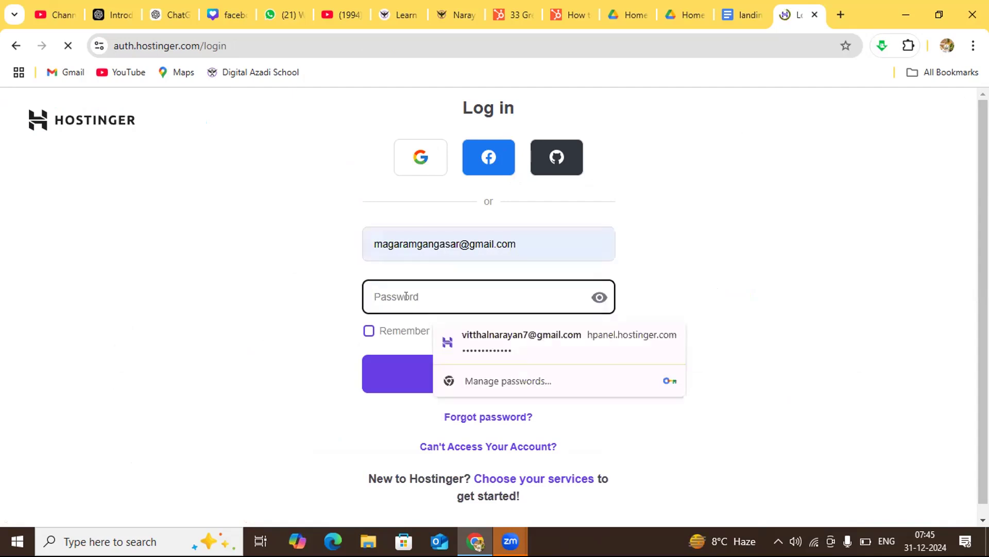
{"action": "type", "text": "a••••••"}
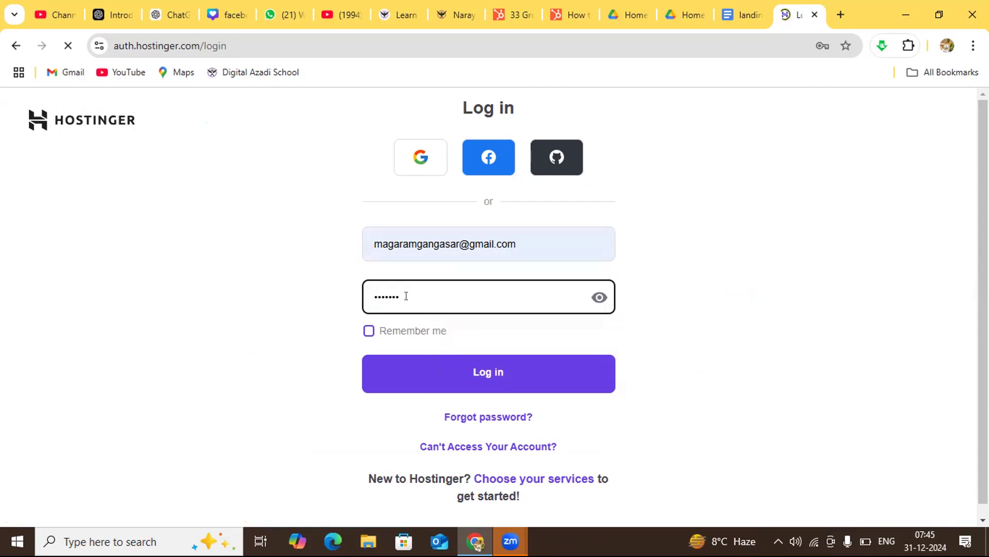
{"action": "key", "text": "BackSpace"}
{"action": "key", "text": "BackSpace"}
{"action": "key", "text": "BackSpace"}
{"action": "key", "text": "BackSpace"}
{"action": "key", "text": "BackSpace"}
{"action": "key", "text": "BackSpace"}
{"action": "key", "text": "BackSpace"}
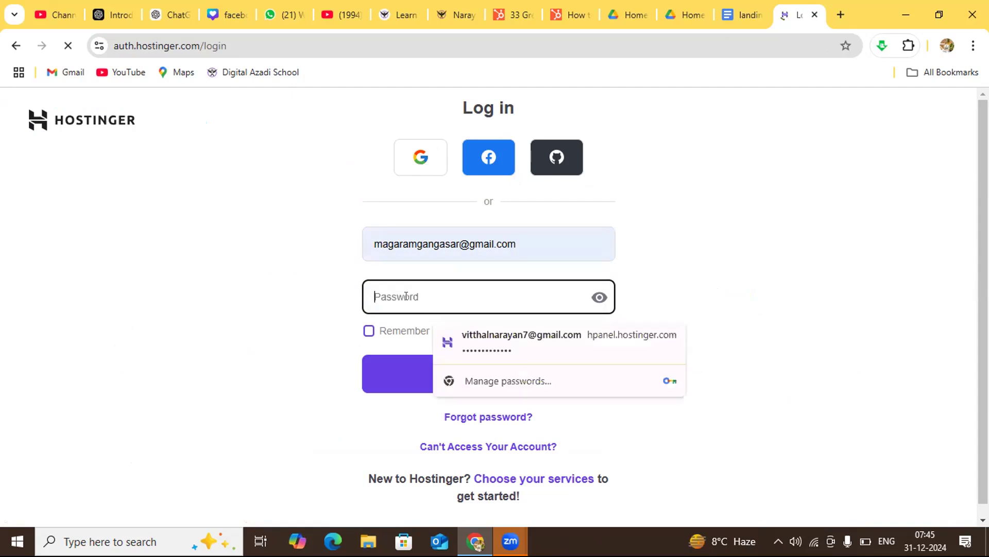
Enter the account password and log in to Hostinger.
{"action": "type", "text": "a"}
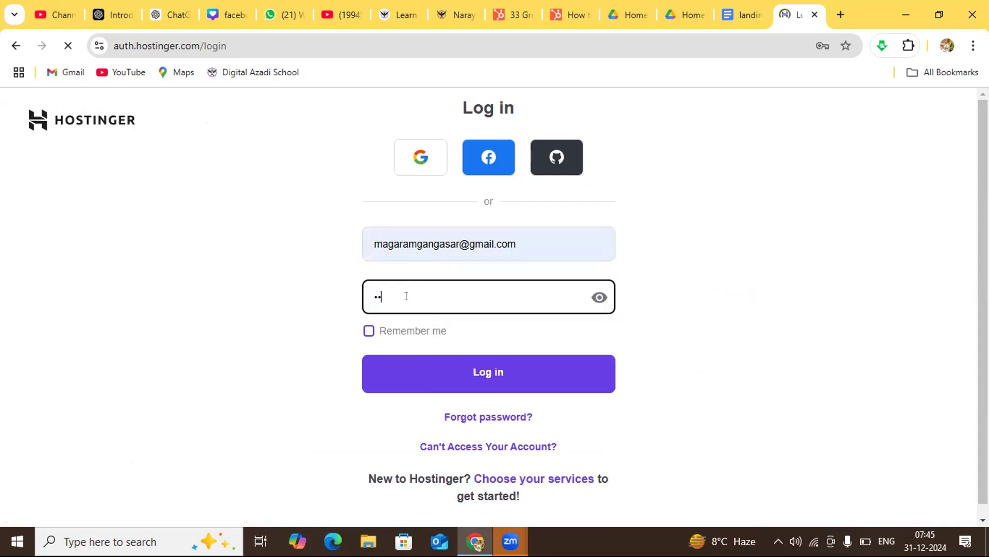
{"action": "type", "text": "••••••••"}
{"action": "left_click", "coordinate": [446, 368]}
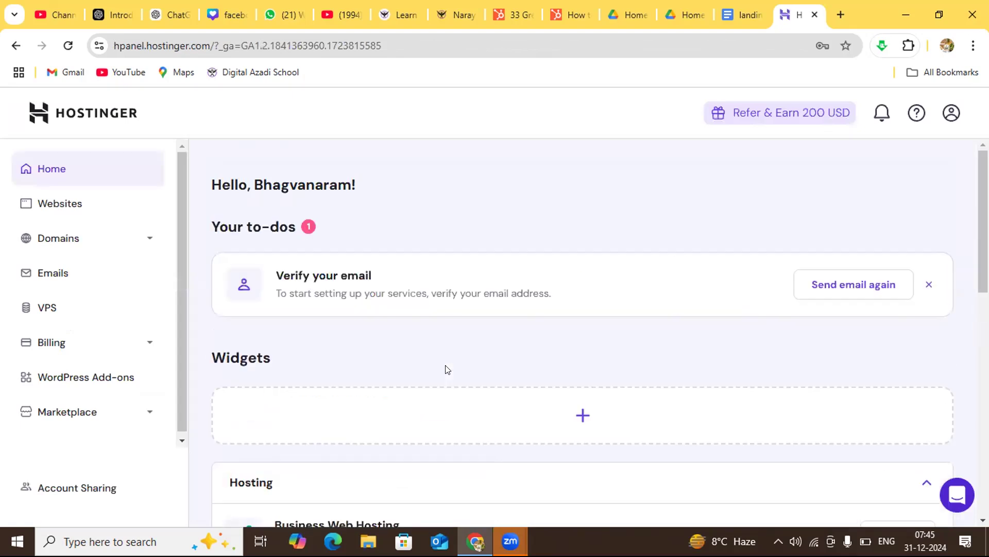
Open the Hostinger websites list, dismiss the recommendation survey and open the WordPress admin of udhyamipathshala.in.
{"action": "left_click", "coordinate": [81, 203]}
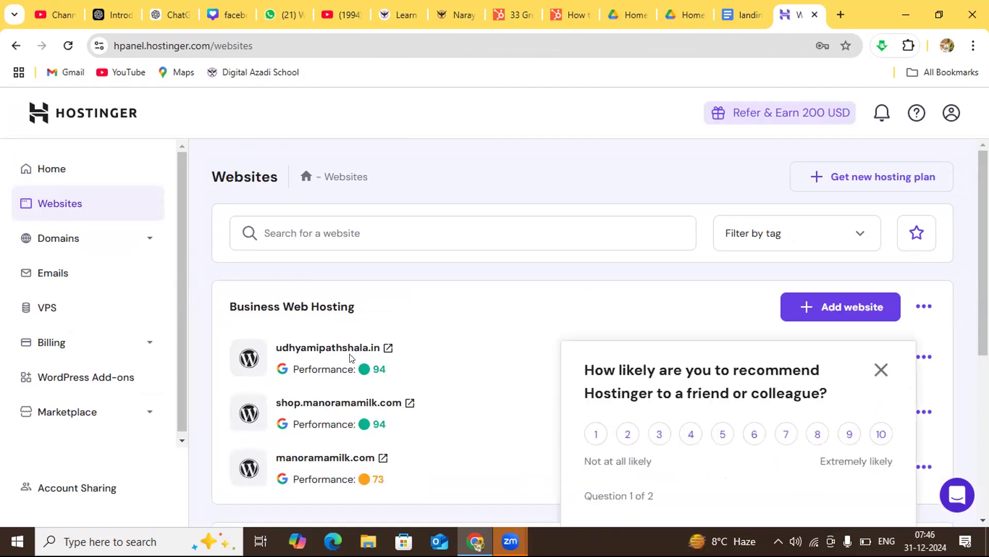
{"action": "left_click", "coordinate": [881, 369]}
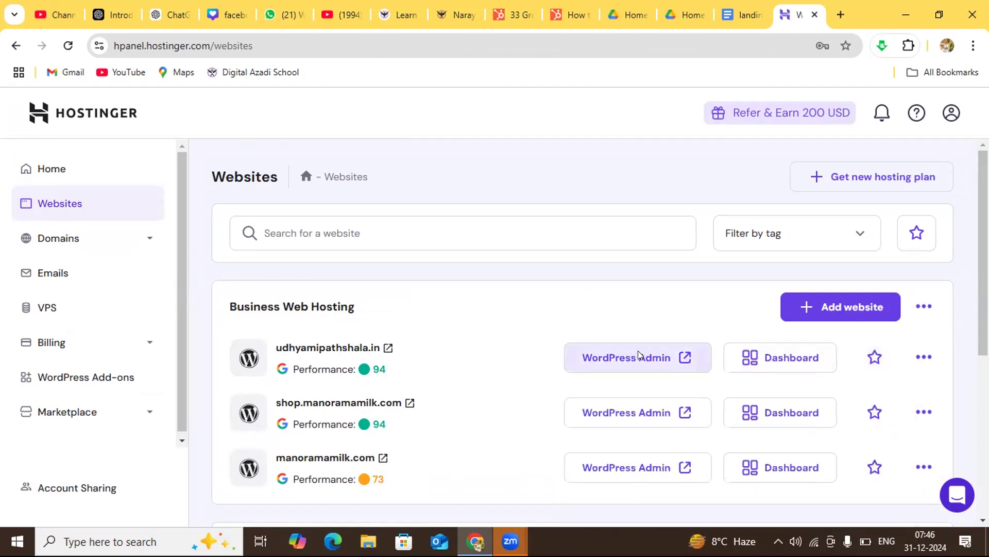
{"action": "left_click", "coordinate": [641, 356]}
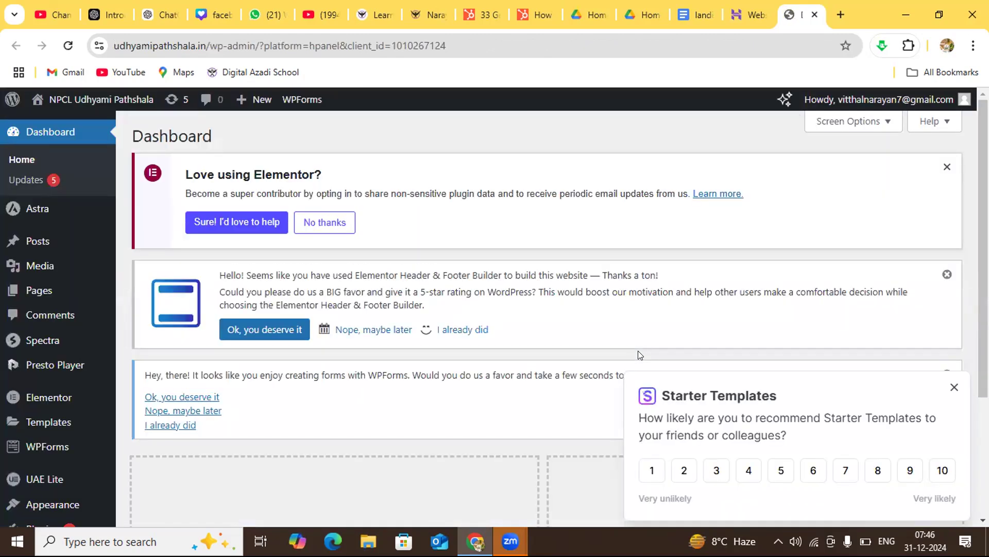
Dismiss the Starter Templates survey and all promotional notices on the WordPress dashboard.
{"action": "left_click", "coordinate": [955, 389]}
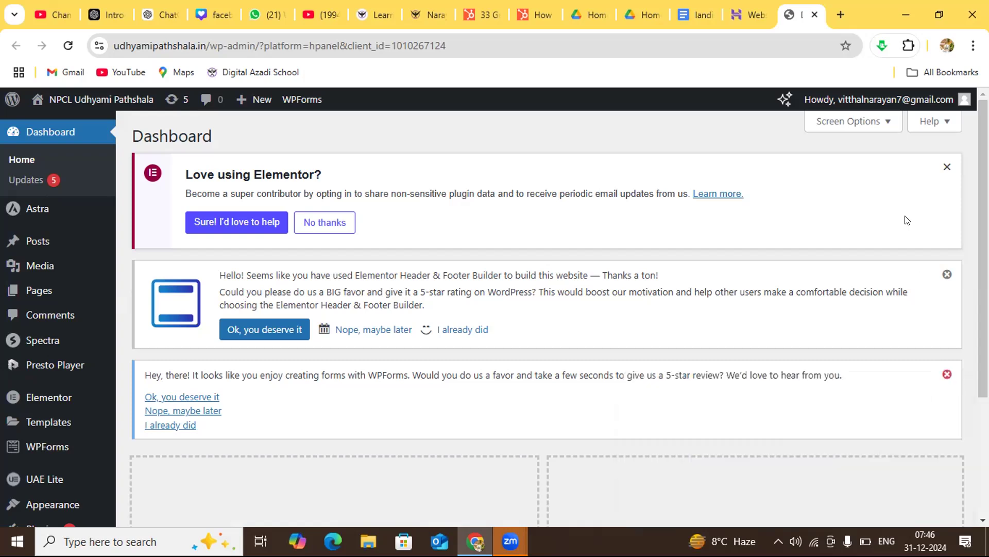
{"action": "left_click", "coordinate": [863, 125]}
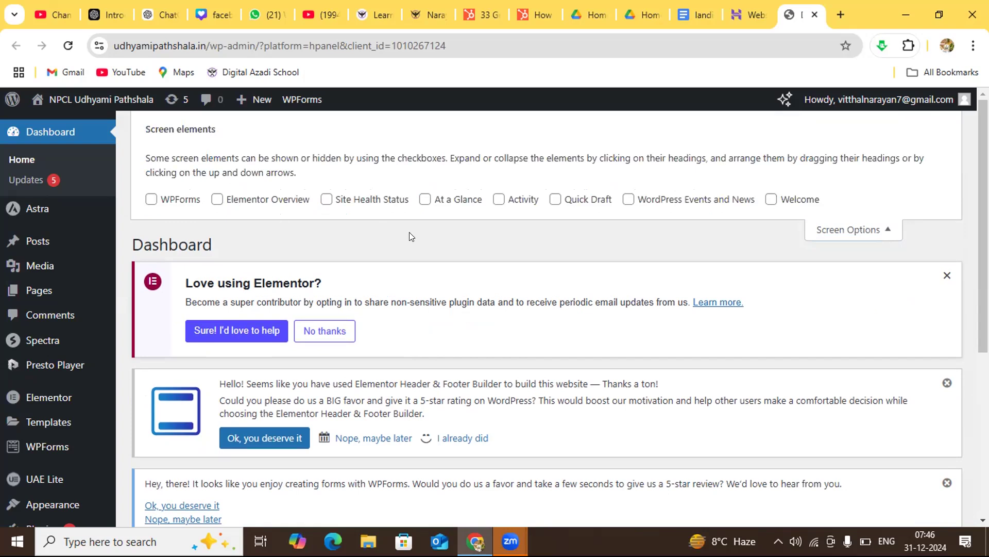
{"action": "left_click", "coordinate": [869, 232]}
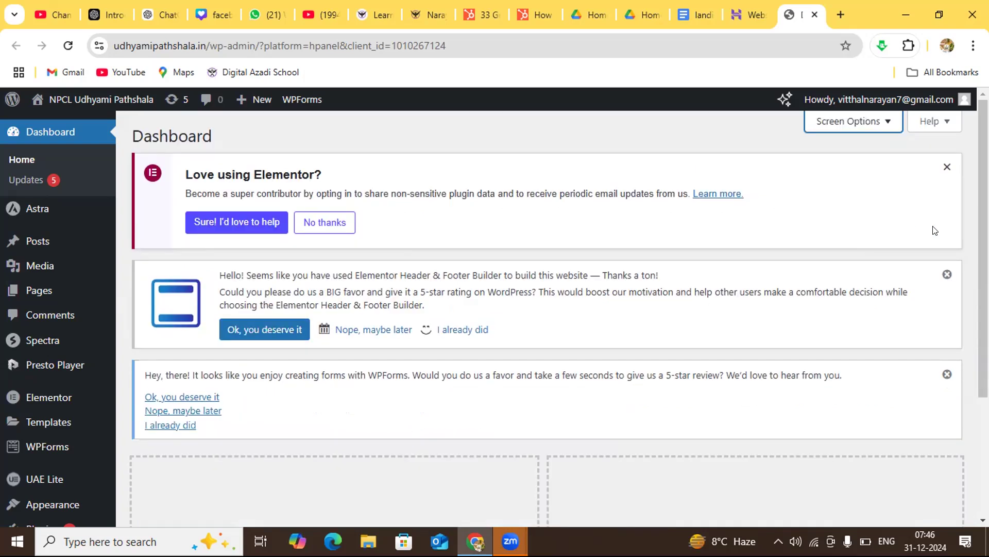
{"action": "left_click", "coordinate": [946, 167]}
{"action": "left_click", "coordinate": [946, 168]}
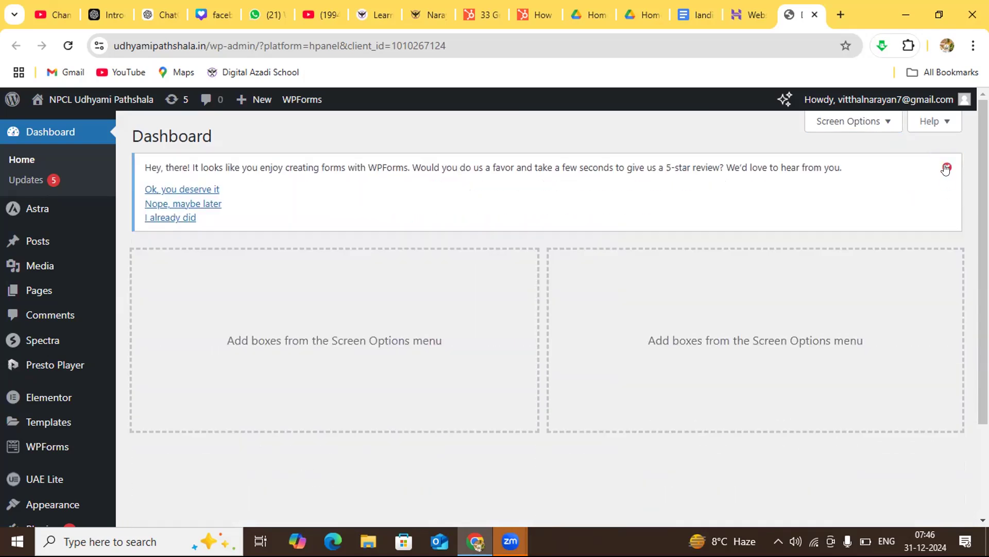
{"action": "left_click", "coordinate": [946, 167]}
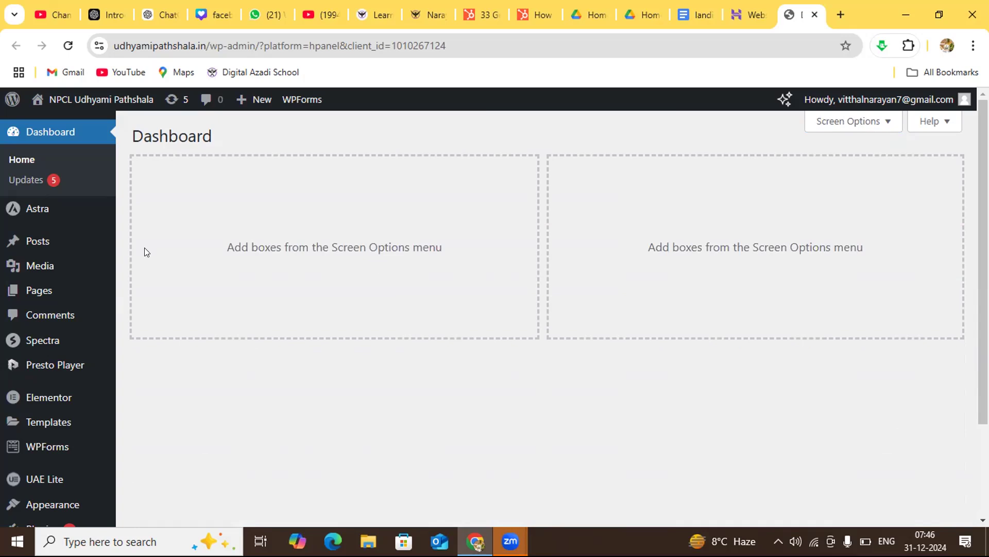
Check the WordPress Updates page, dismiss the Spectra and Elementor notices, and return to a cleared dashboard.
{"action": "left_click", "coordinate": [28, 180]}
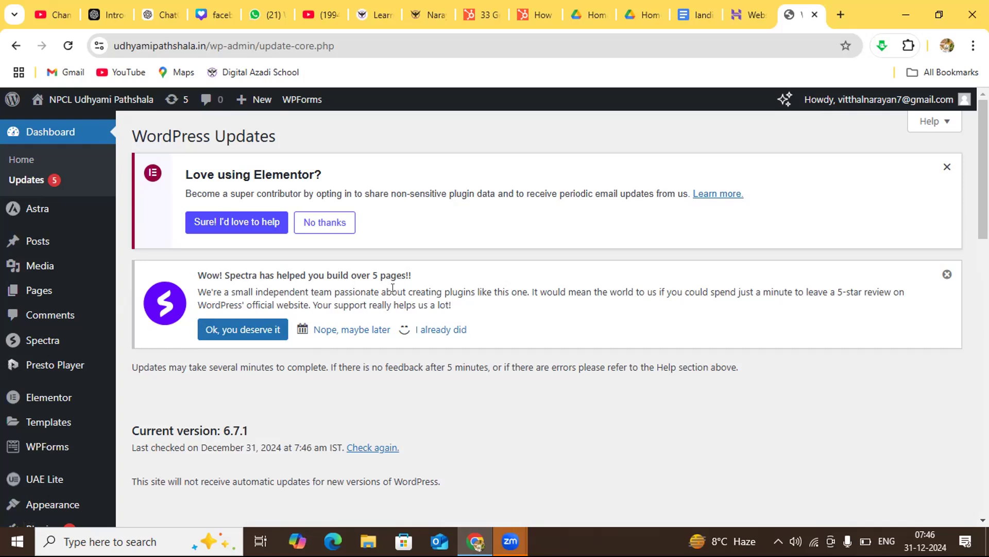
{"action": "left_click", "coordinate": [946, 276]}
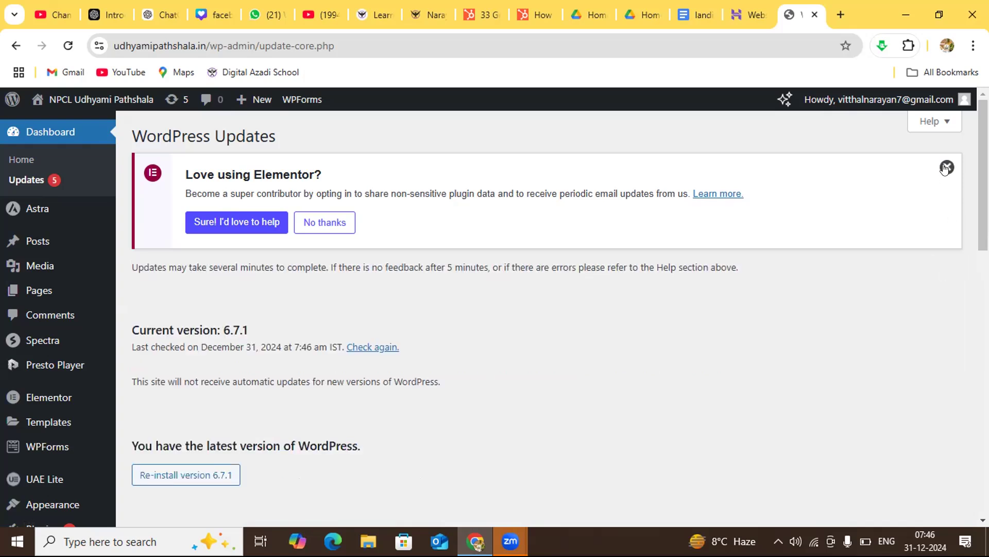
{"action": "left_click", "coordinate": [947, 167]}
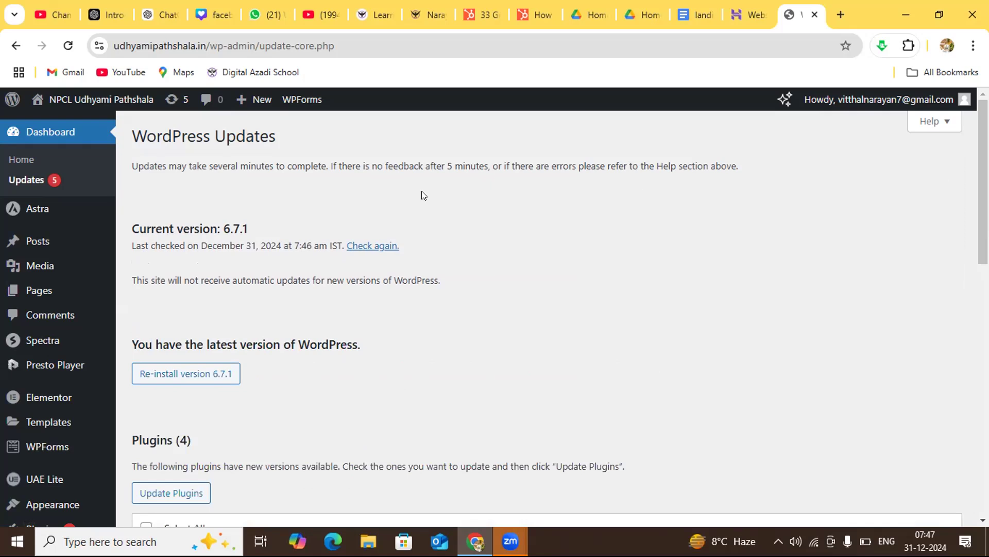
{"action": "left_click", "coordinate": [67, 137]}
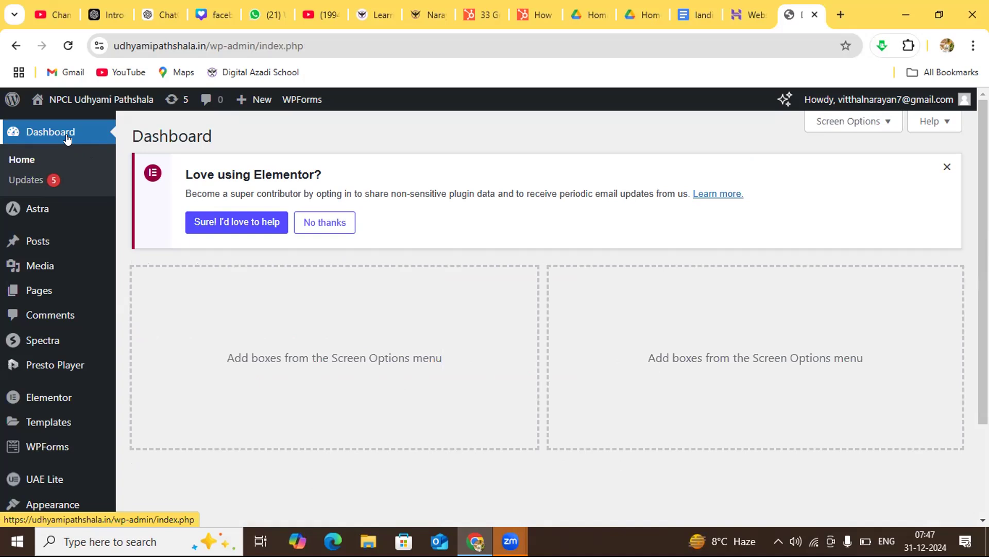
{"action": "left_click", "coordinate": [947, 166]}
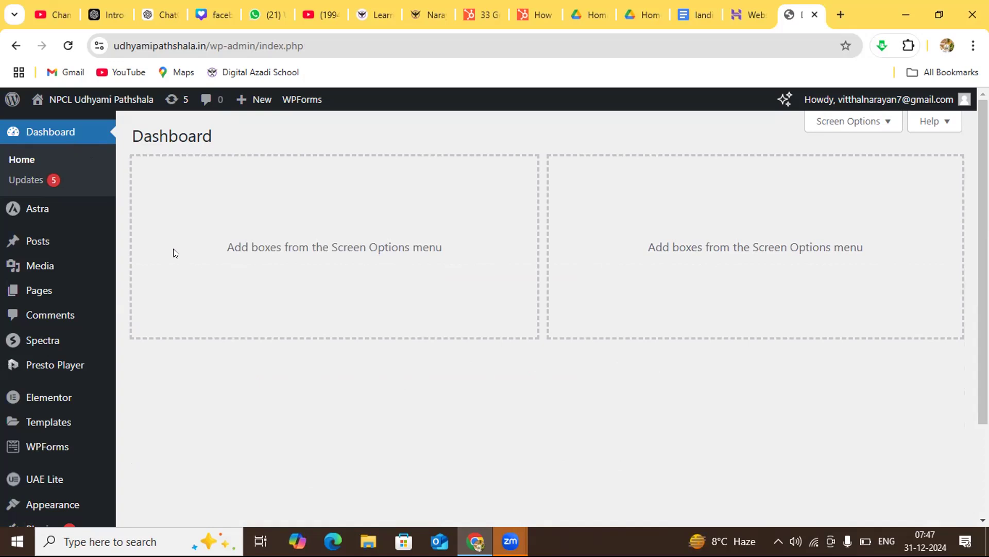
Create a new page titled Landing Page and publish it.
{"action": "mouse_move", "coordinate": [45, 296]}
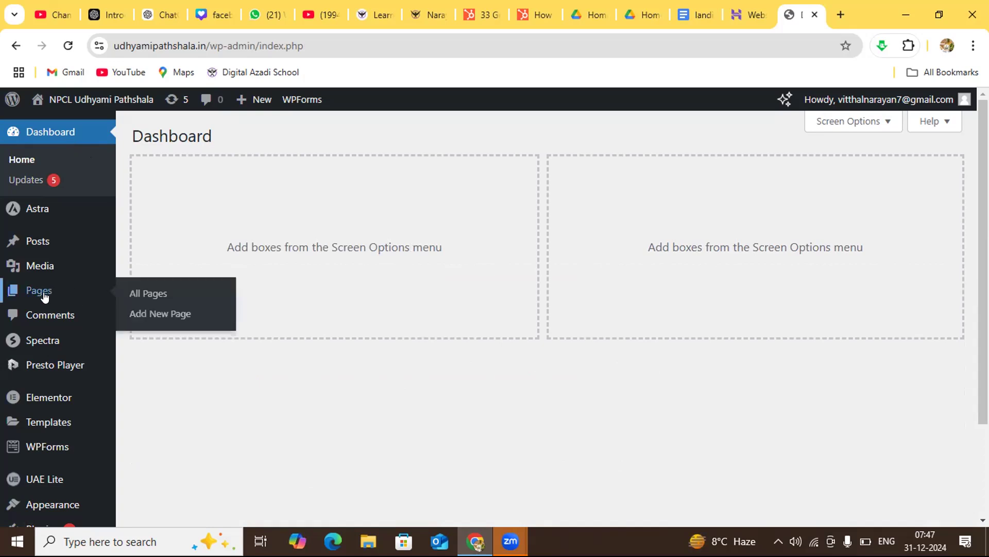
{"action": "left_click", "coordinate": [149, 294]}
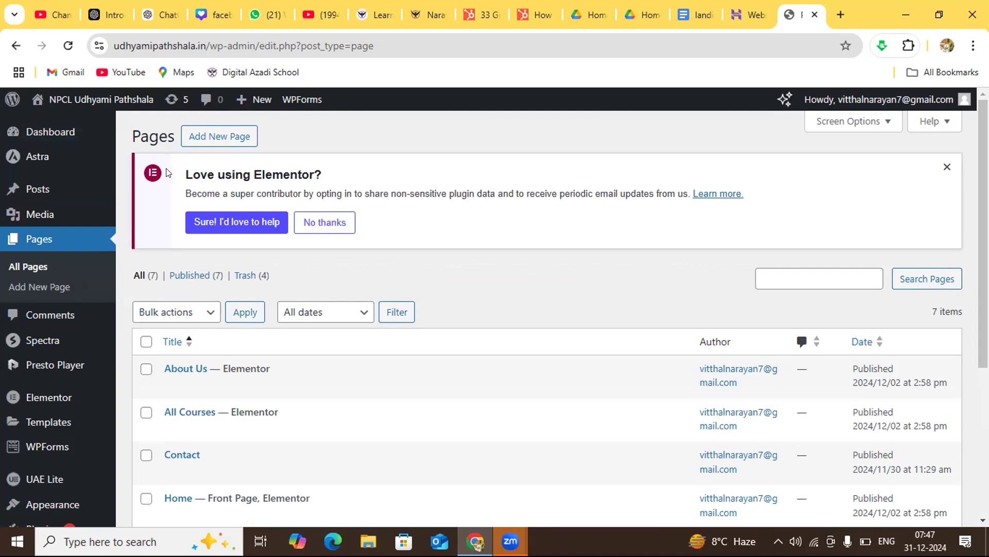
{"action": "left_click", "coordinate": [208, 148]}
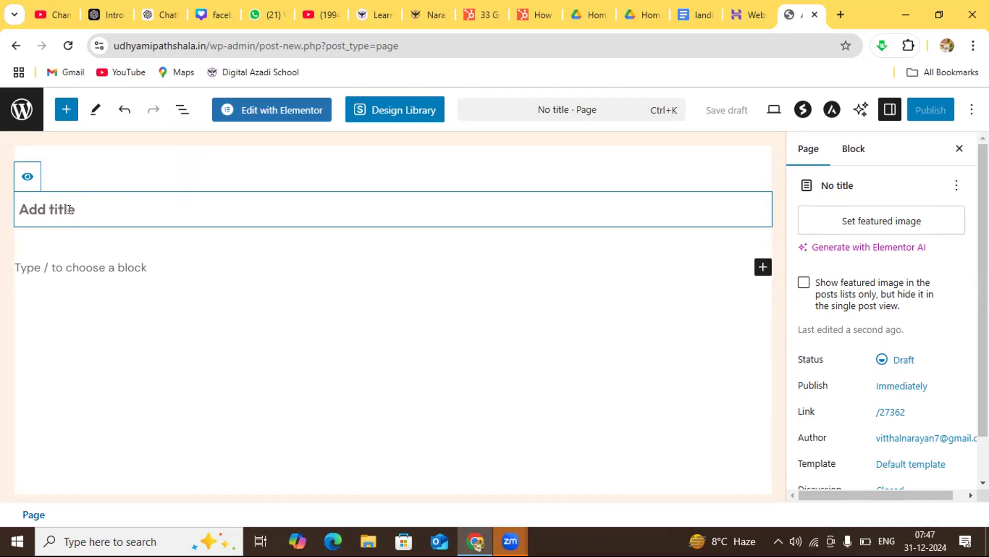
{"action": "type", "text": "Lan"}
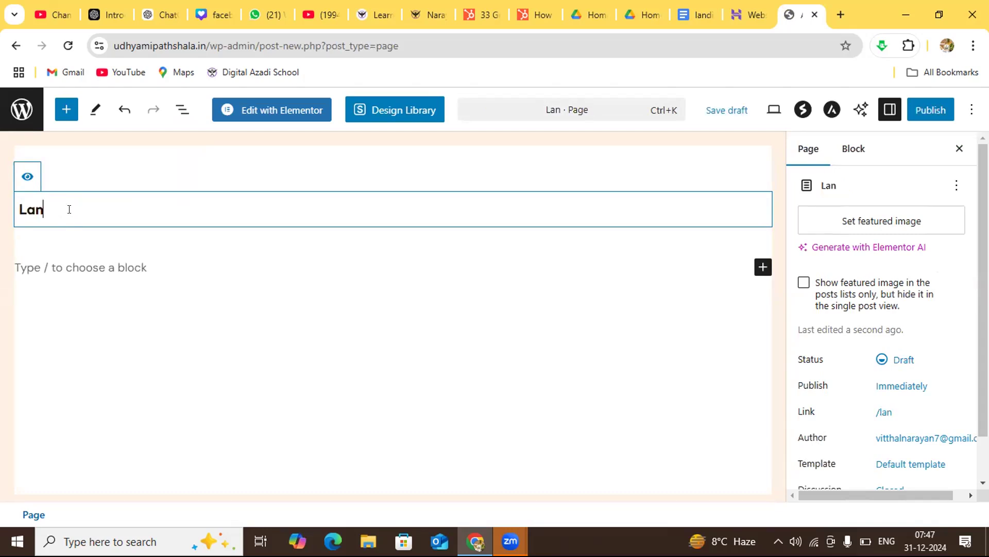
{"action": "type", "text": "ding Page"}
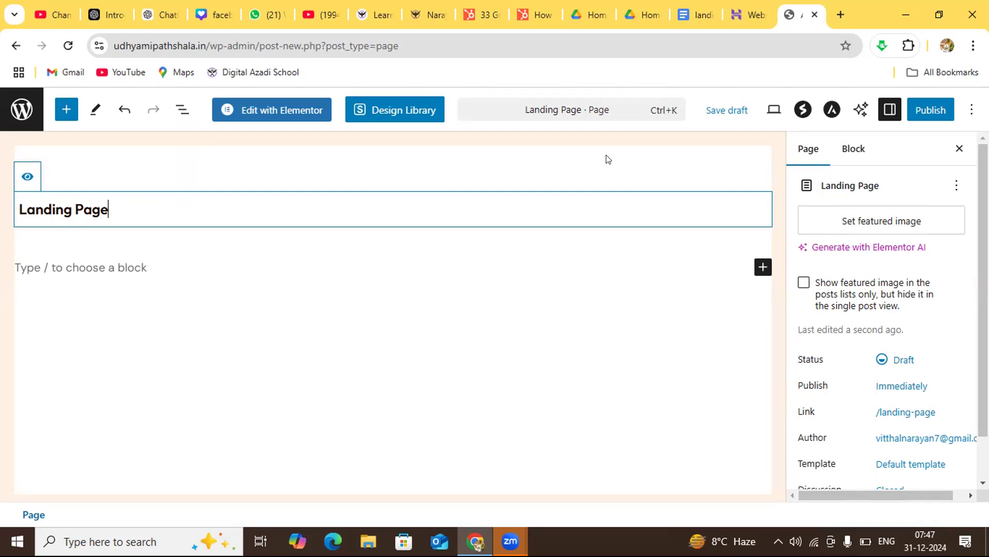
{"action": "left_click", "coordinate": [926, 112]}
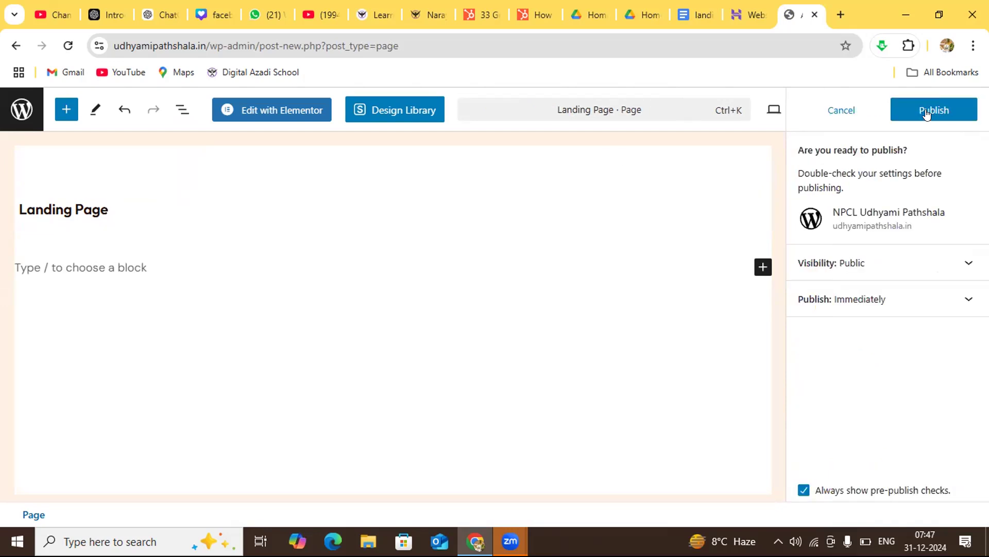
{"action": "left_click", "coordinate": [926, 112]}
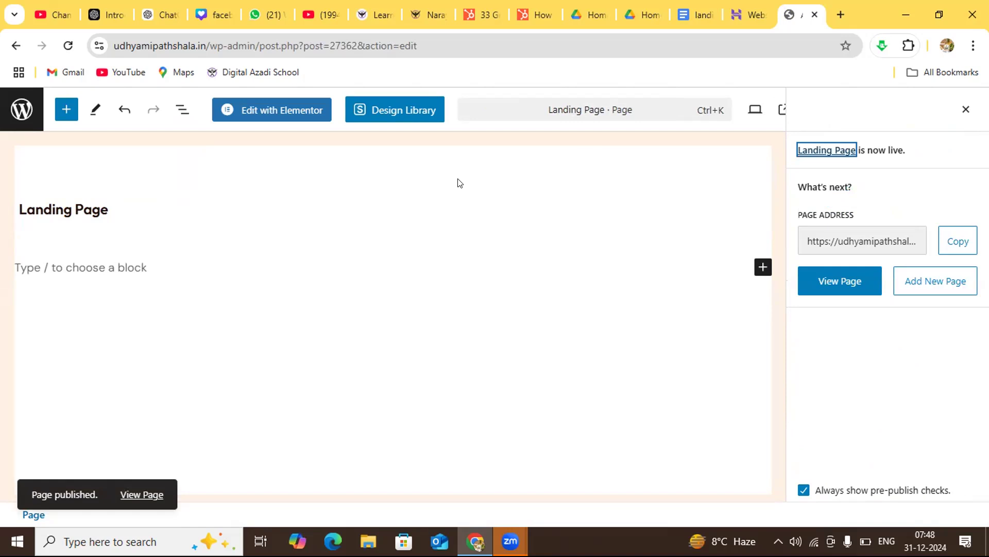
Return to the list of all pages and open Landing Page for editing in Elementor.
{"action": "left_click", "coordinate": [15, 45]}
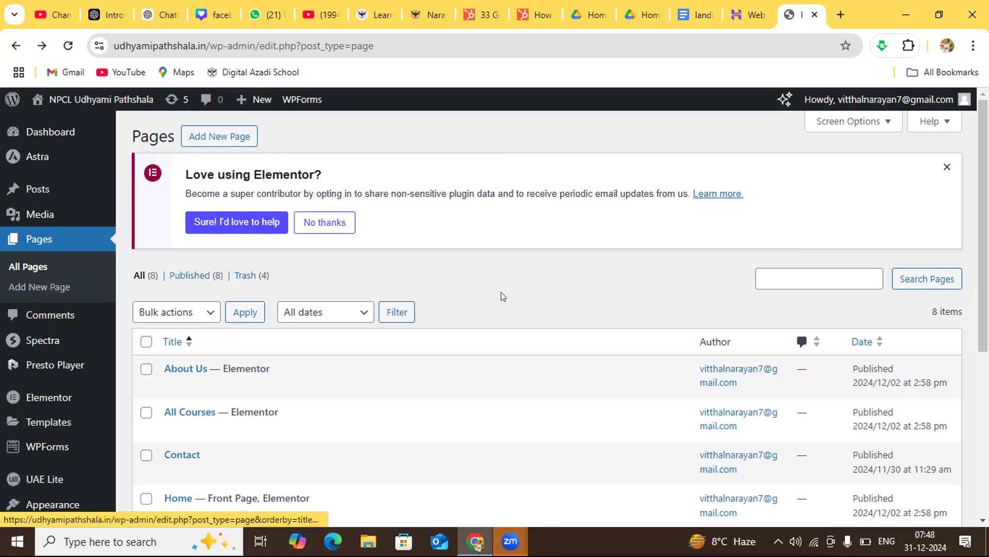
{"action": "scroll", "coordinate": [498, 292], "scroll_direction": "down", "scroll_amount": 3}
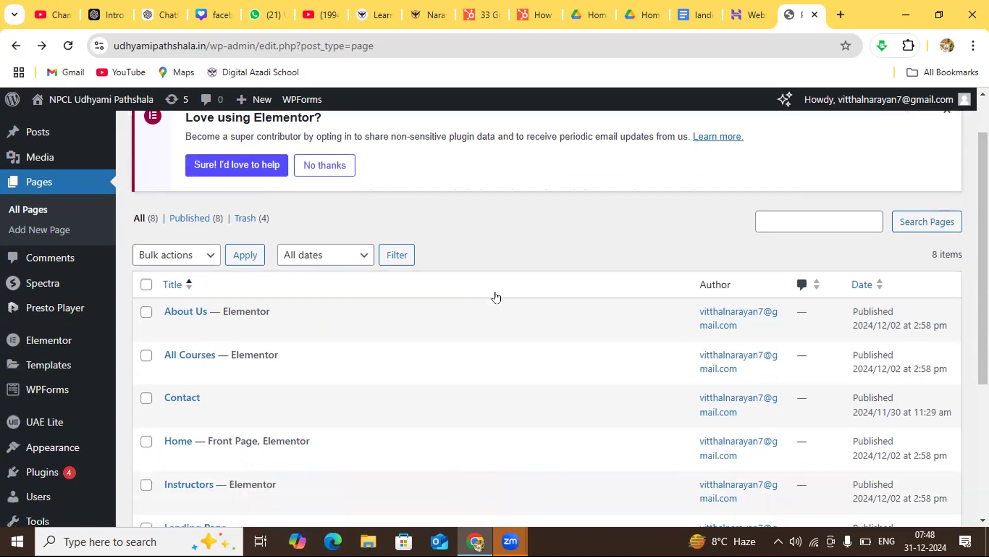
{"action": "scroll", "coordinate": [497, 295], "scroll_direction": "down", "scroll_amount": 2}
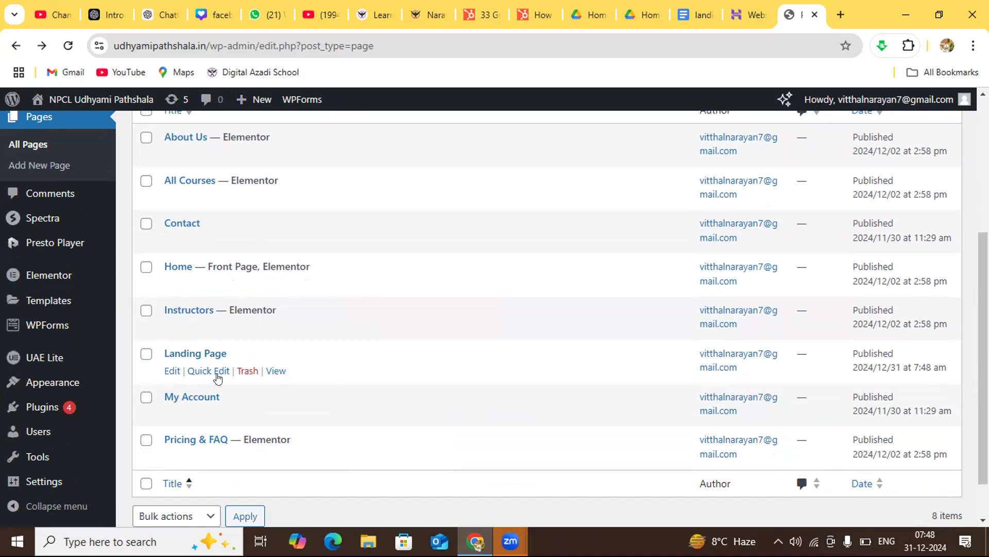
{"action": "left_click", "coordinate": [170, 373]}
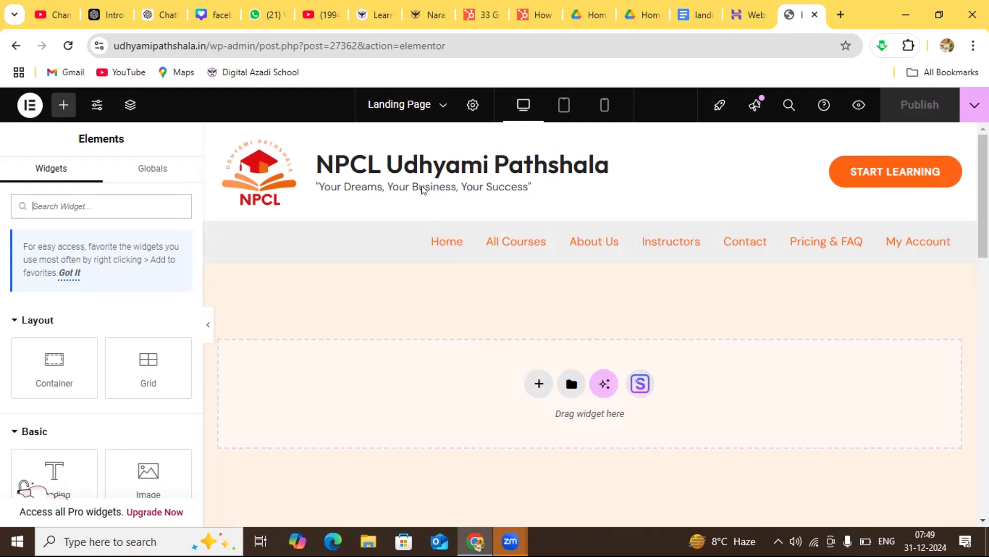
Sketch the planned layout over the empty page with the annotation pen: underlined Heading and sub, and a boxed video.
{"action": "left_click", "coordinate": [274, 225]}
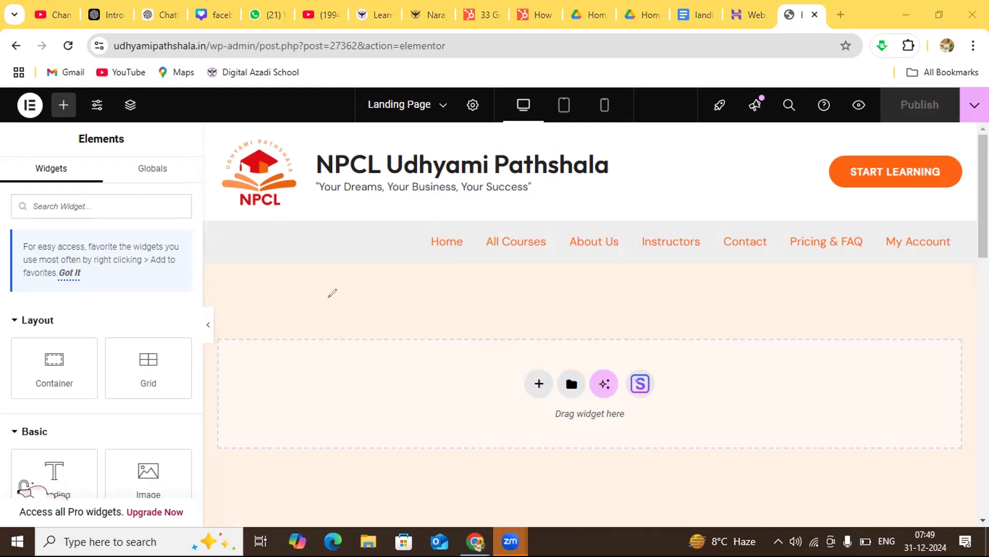
{"action": "mouse_move", "coordinate": [328, 282]}
{"action": "left_mouse_down"}
{"action": "mouse_move", "coordinate": [335, 330]}
{"action": "mouse_move", "coordinate": [386, 287]}
{"action": "mouse_move", "coordinate": [401, 315]}
{"action": "mouse_move", "coordinate": [421, 299]}
{"action": "mouse_move", "coordinate": [433, 268]}
{"action": "mouse_move", "coordinate": [448, 305]}
{"action": "mouse_move", "coordinate": [469, 308]}
{"action": "mouse_move", "coordinate": [481, 286]}
{"action": "mouse_move", "coordinate": [501, 291]}
{"action": "mouse_move", "coordinate": [503, 277]}
{"action": "mouse_move", "coordinate": [512, 281]}
{"action": "mouse_move", "coordinate": [508, 321]}
{"action": "left_mouse_up"}
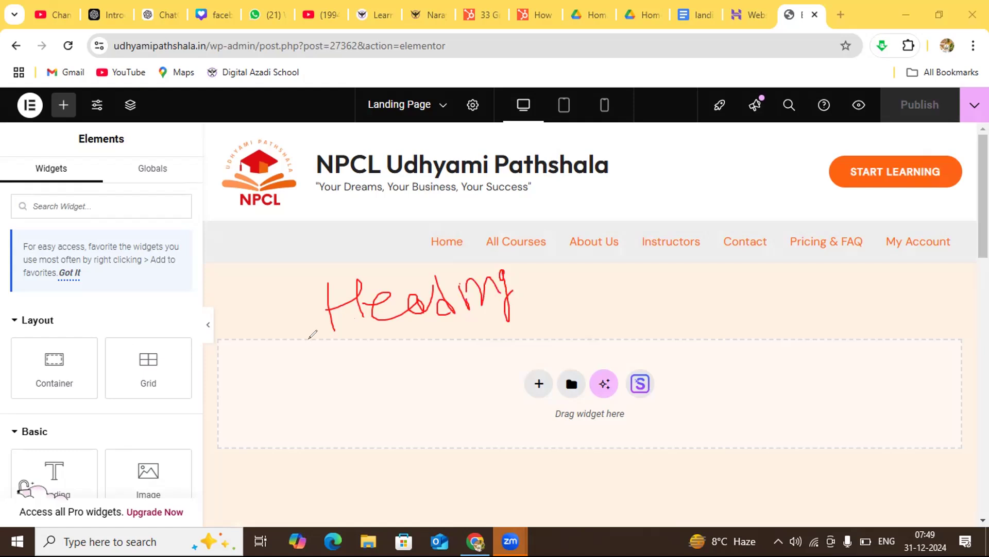
{"action": "left_click_drag", "start_coordinate": [351, 344], "coordinate": [485, 333]}
{"action": "mouse_move", "coordinate": [342, 371]}
{"action": "left_mouse_down"}
{"action": "mouse_move", "coordinate": [323, 375]}
{"action": "mouse_move", "coordinate": [336, 390]}
{"action": "mouse_move", "coordinate": [375, 364]}
{"action": "mouse_move", "coordinate": [384, 380]}
{"action": "mouse_move", "coordinate": [406, 378]}
{"action": "left_mouse_up"}
{"action": "left_click_drag", "start_coordinate": [348, 403], "coordinate": [426, 382]}
{"action": "mouse_move", "coordinate": [275, 449]}
{"action": "left_mouse_down"}
{"action": "mouse_move", "coordinate": [376, 421]}
{"action": "mouse_move", "coordinate": [465, 434]}
{"action": "mouse_move", "coordinate": [465, 468]}
{"action": "mouse_move", "coordinate": [303, 473]}
{"action": "mouse_move", "coordinate": [281, 440]}
{"action": "mouse_move", "coordinate": [341, 469]}
{"action": "mouse_move", "coordinate": [358, 453]}
{"action": "mouse_move", "coordinate": [370, 467]}
{"action": "mouse_move", "coordinate": [387, 453]}
{"action": "mouse_move", "coordinate": [387, 466]}
{"action": "mouse_move", "coordinate": [415, 465]}
{"action": "mouse_move", "coordinate": [436, 435]}
{"action": "left_mouse_up"}
{"action": "left_click", "coordinate": [370, 448]}
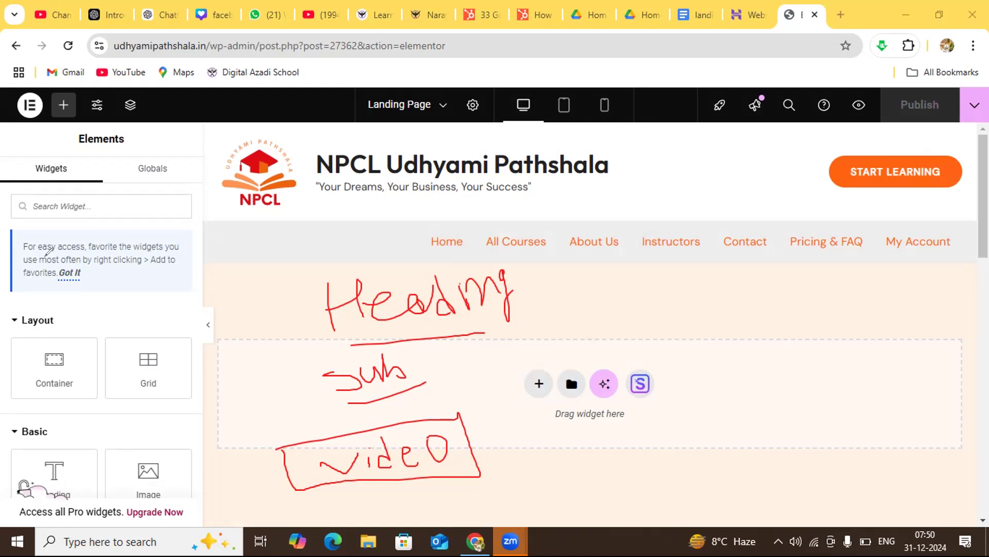
{"action": "left_click", "coordinate": [76, 350]}
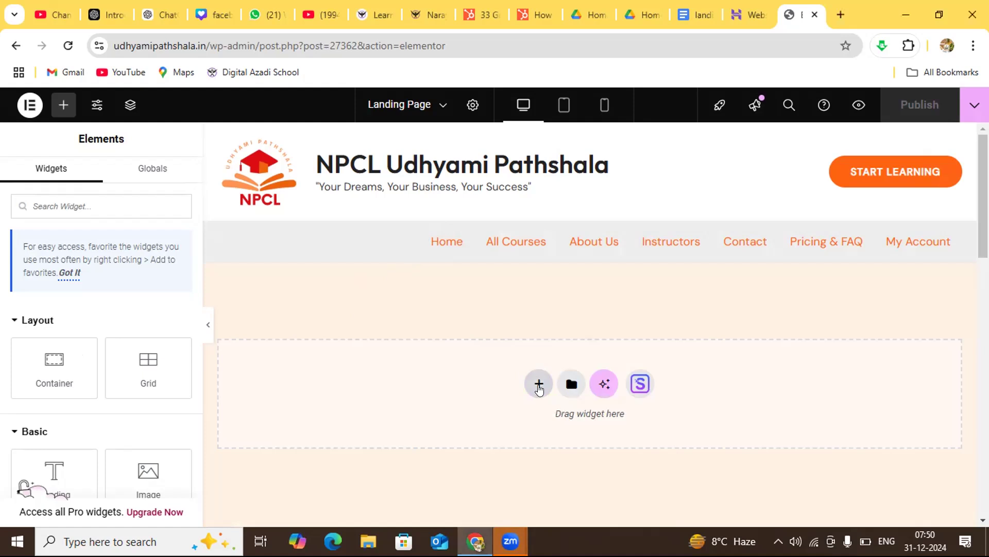
Add a Heading widget to the empty landing page and select it.
{"action": "left_click", "coordinate": [539, 386]}
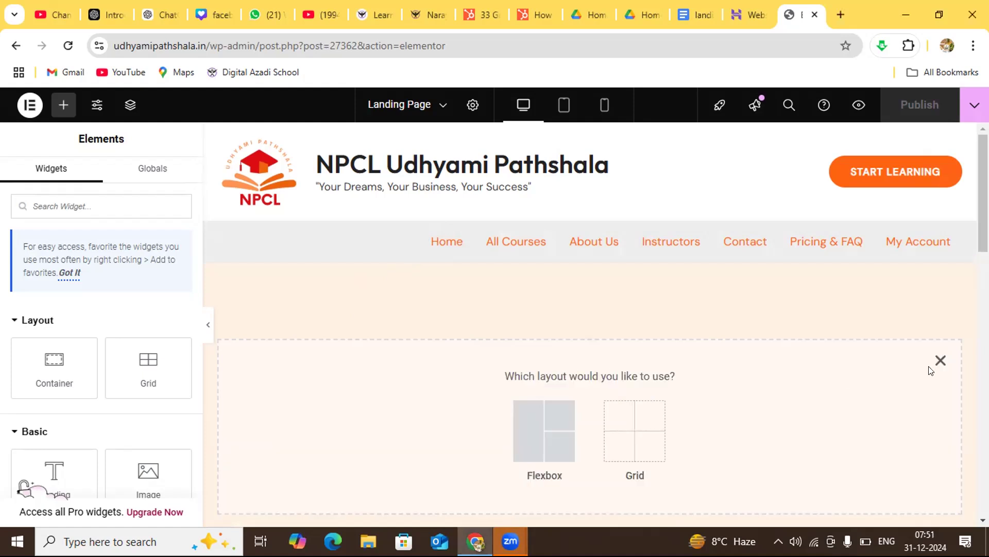
{"action": "left_click", "coordinate": [940, 361]}
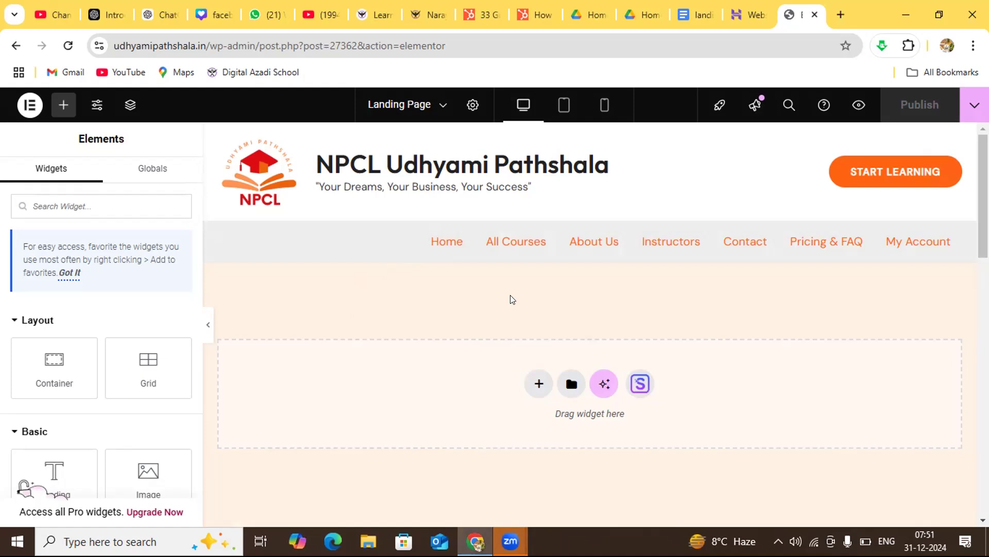
{"action": "left_click", "coordinate": [56, 105]}
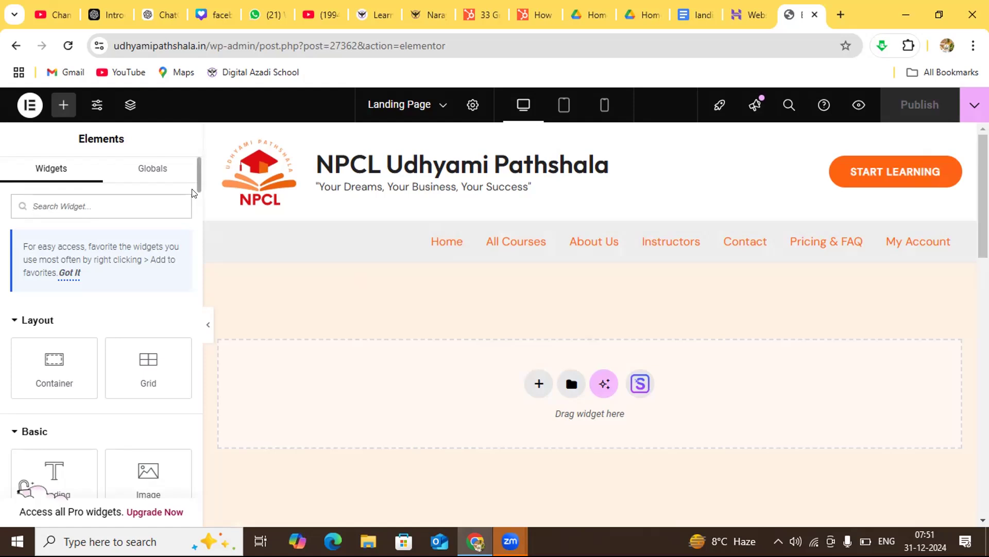
{"action": "scroll", "coordinate": [192, 192], "scroll_direction": "down", "scroll_amount": 7}
{"action": "left_click_drag", "start_coordinate": [200, 214], "coordinate": [201, 196]}
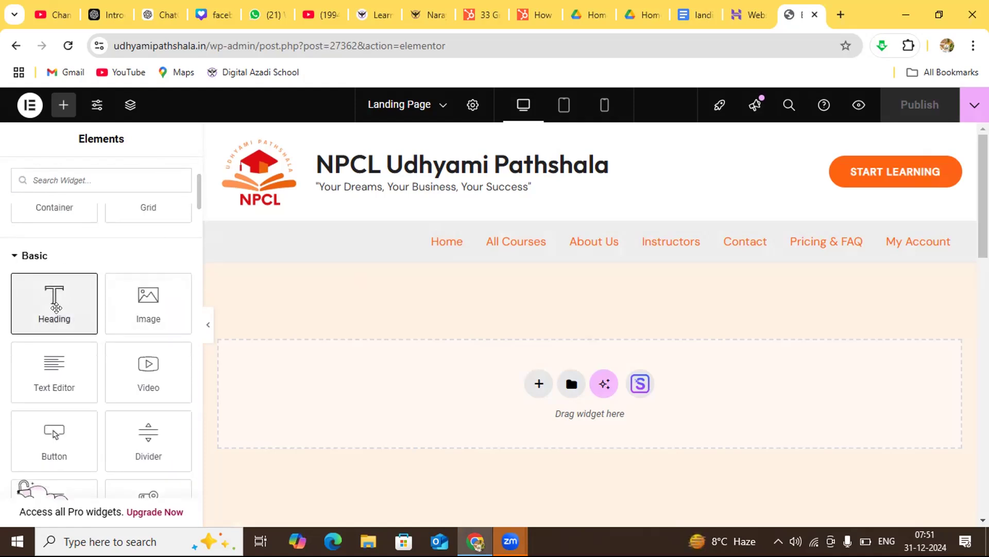
{"action": "double_click", "coordinate": [56, 308]}
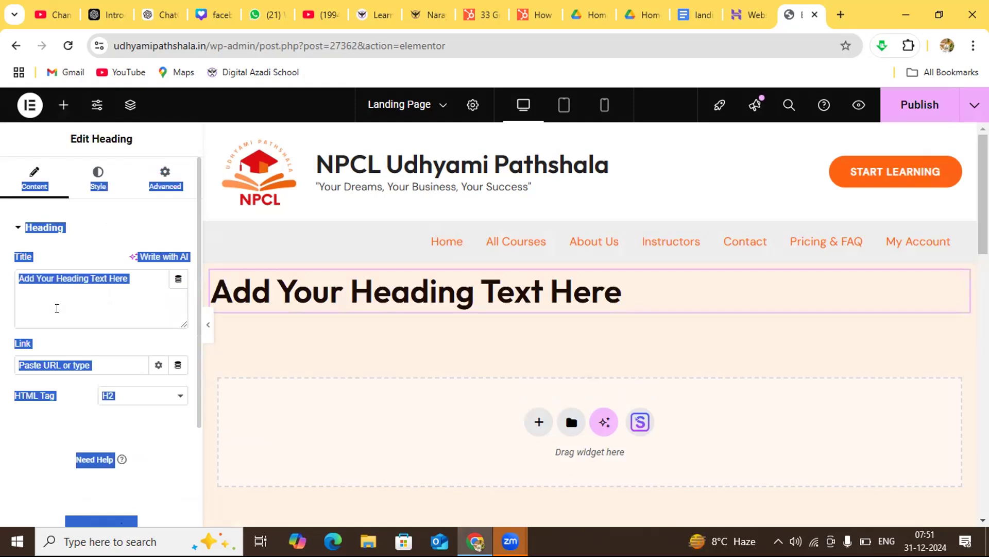
{"action": "left_click", "coordinate": [619, 295]}
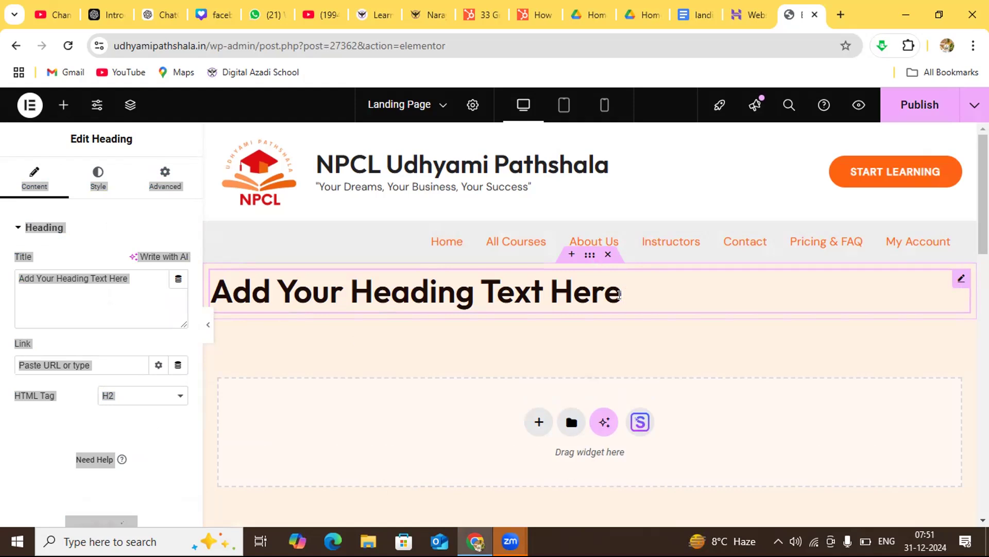
Open the Digital Marketing Course in Janakpuri, Delhi link from the landing page samples document, and return to the document.
{"action": "left_click", "coordinate": [691, 15]}
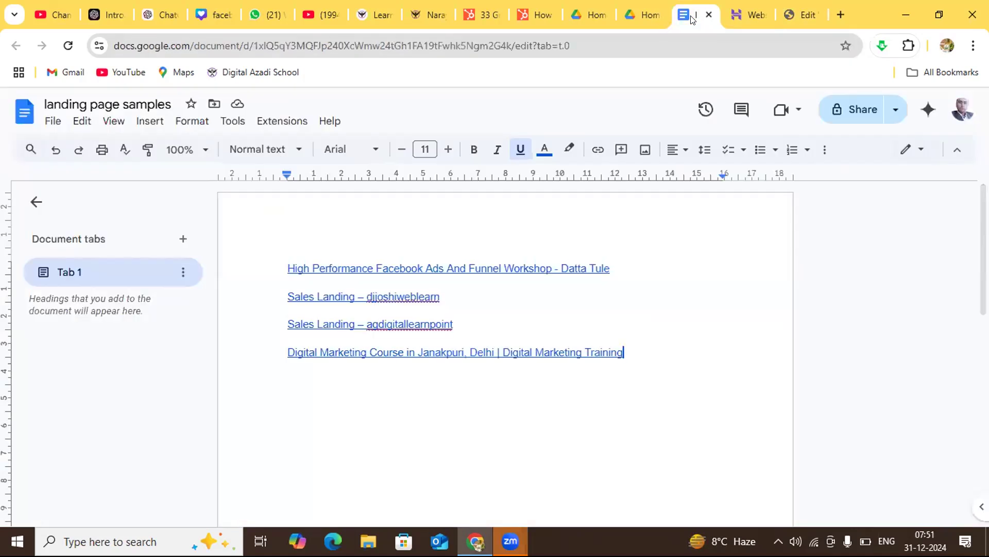
{"action": "left_click", "coordinate": [480, 353]}
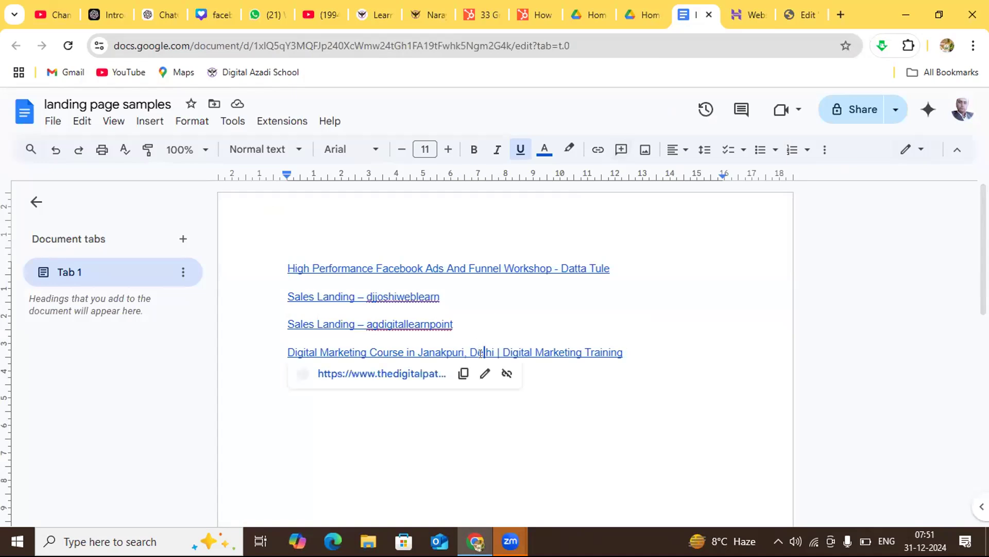
{"action": "left_click", "coordinate": [418, 373]}
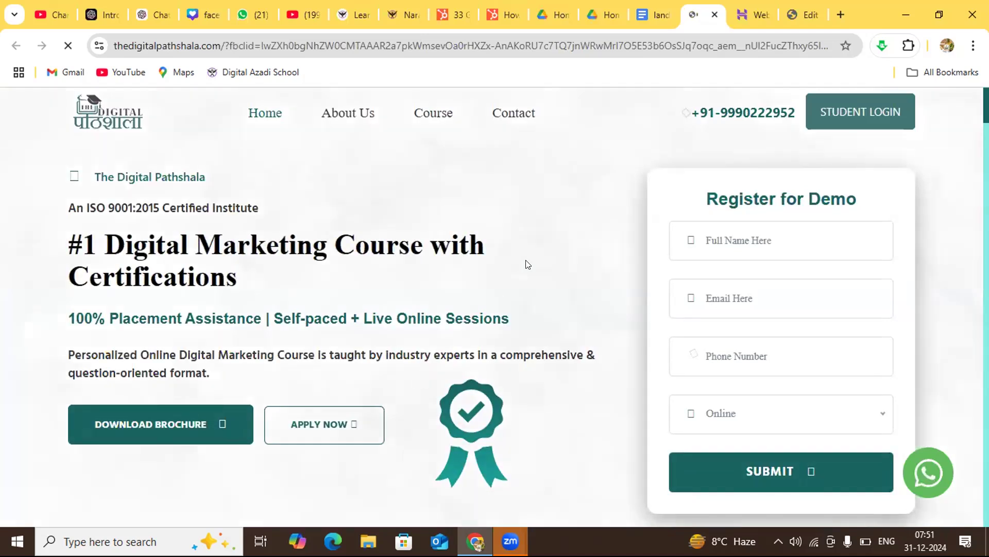
{"action": "left_click", "coordinate": [654, 13]}
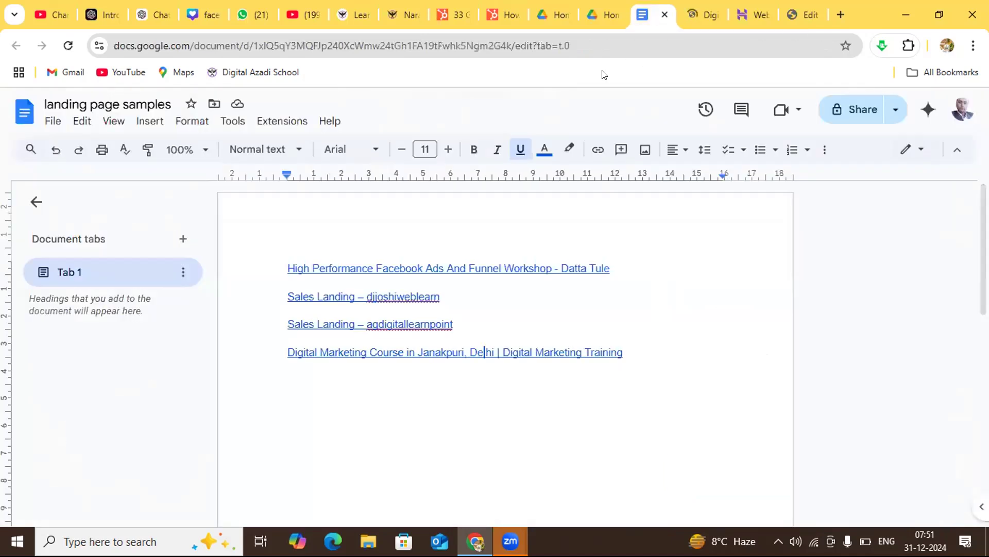
Open the agdigitallearnpoint and djjoshiweblearn Sales Landing links from the samples document, and return to the document.
{"action": "left_click", "coordinate": [407, 324]}
{"action": "left_click", "coordinate": [407, 345]}
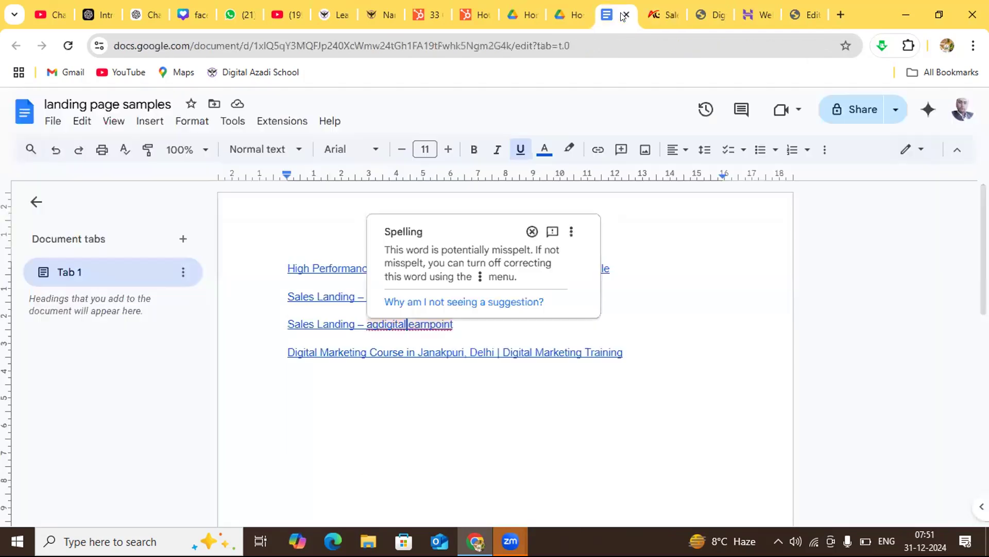
{"action": "left_click", "coordinate": [621, 14]}
{"action": "left_click", "coordinate": [626, 296]}
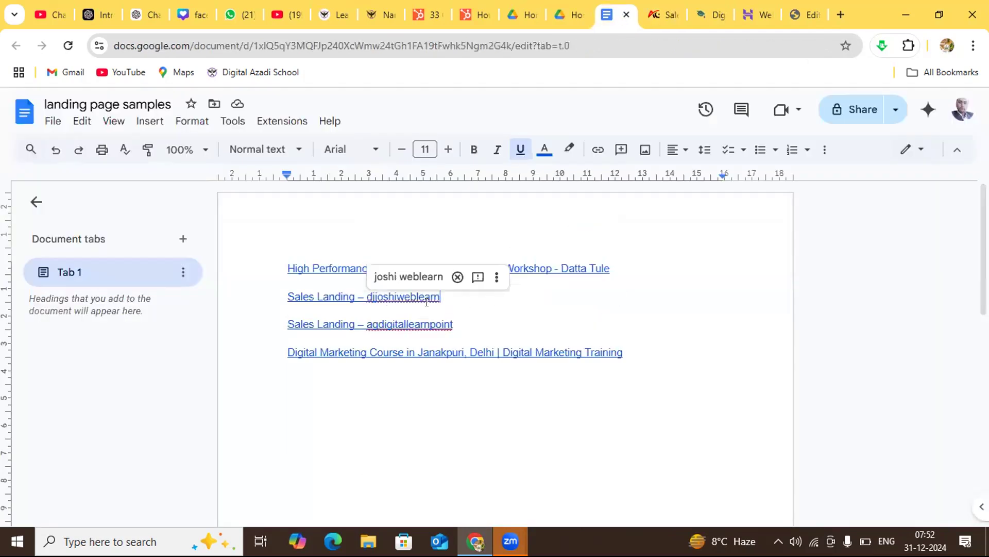
{"action": "left_click", "coordinate": [402, 301]}
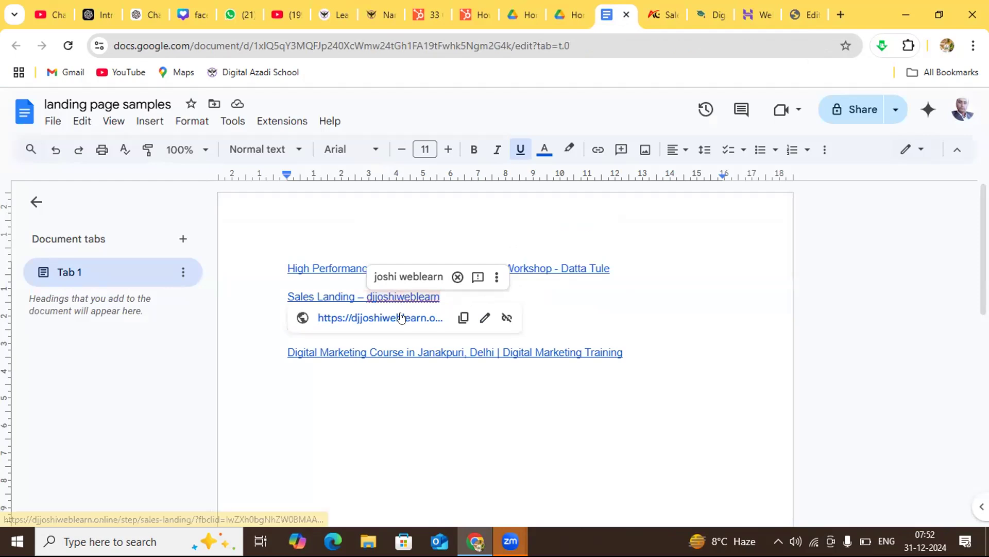
{"action": "left_click", "coordinate": [403, 316]}
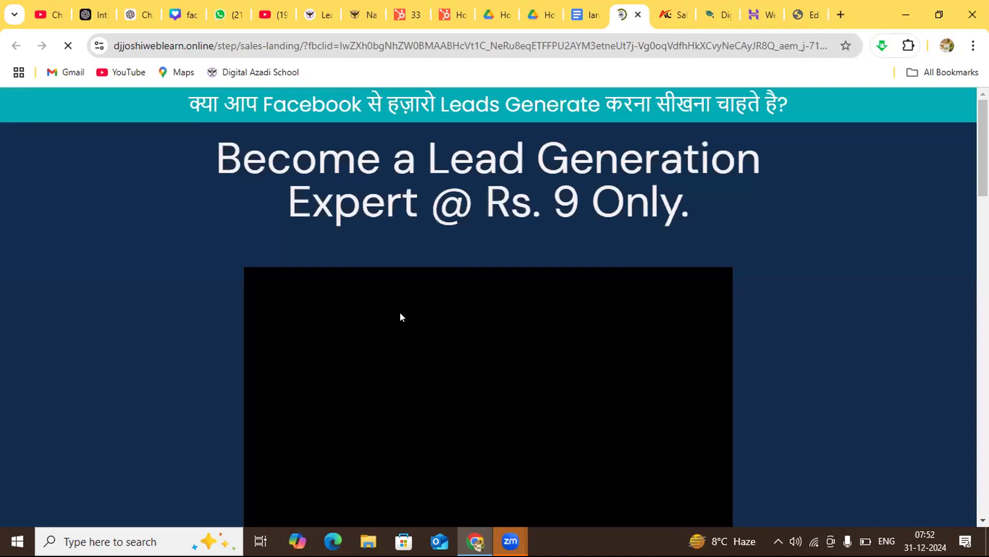
{"action": "left_click", "coordinate": [582, 13]}
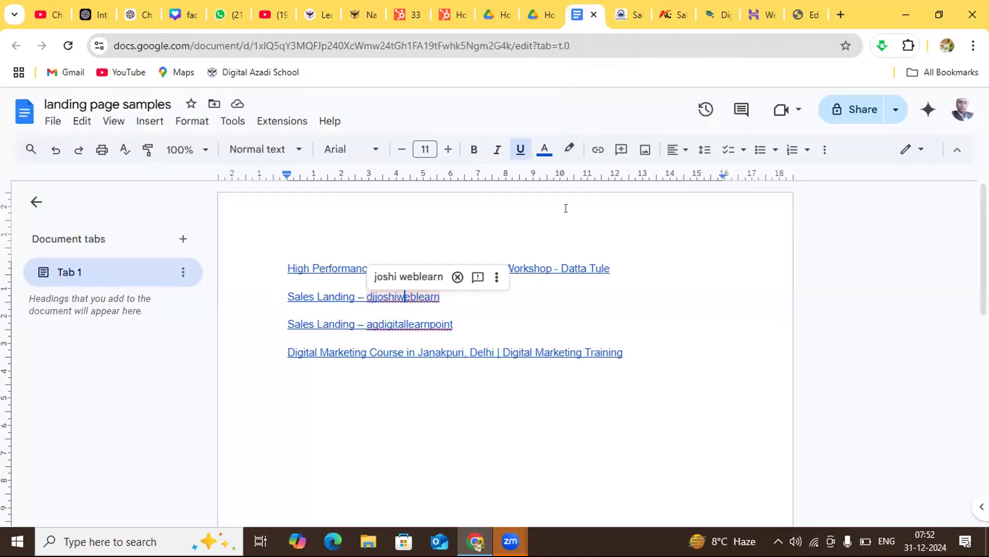
Open the High Performance Facebook Ads And Funnel Workshop link from the document and dismiss its sign-up popup.
{"action": "left_click", "coordinate": [567, 265]}
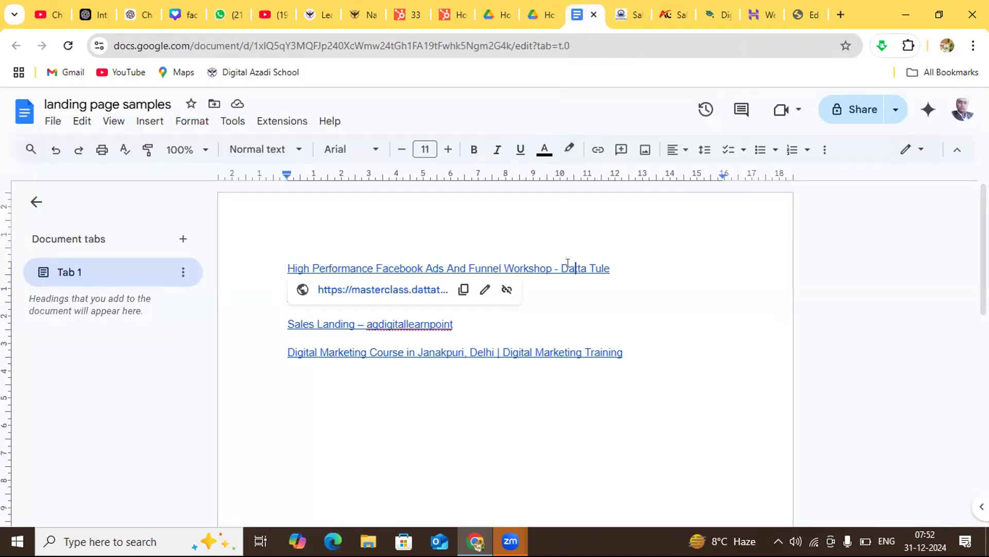
{"action": "left_click", "coordinate": [401, 289]}
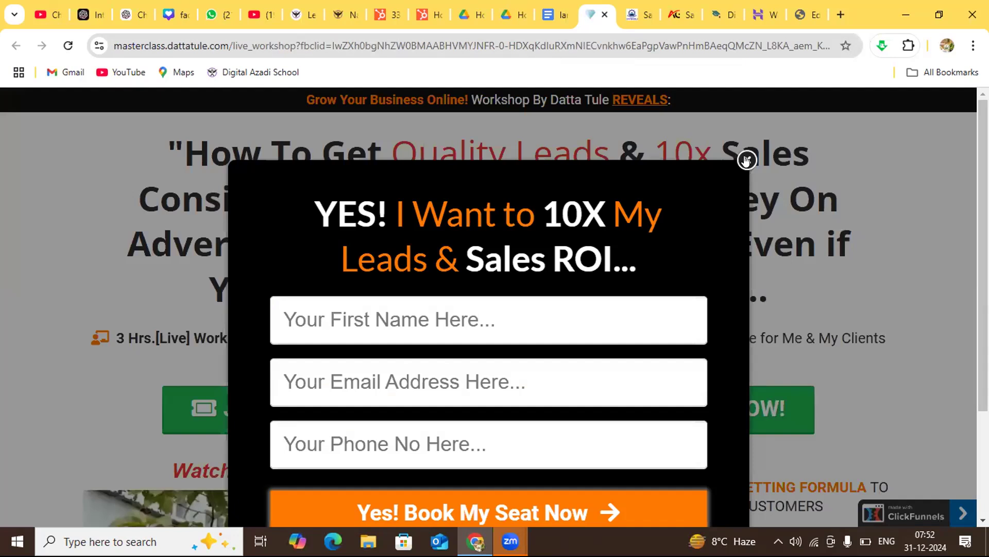
{"action": "left_click", "coordinate": [746, 160]}
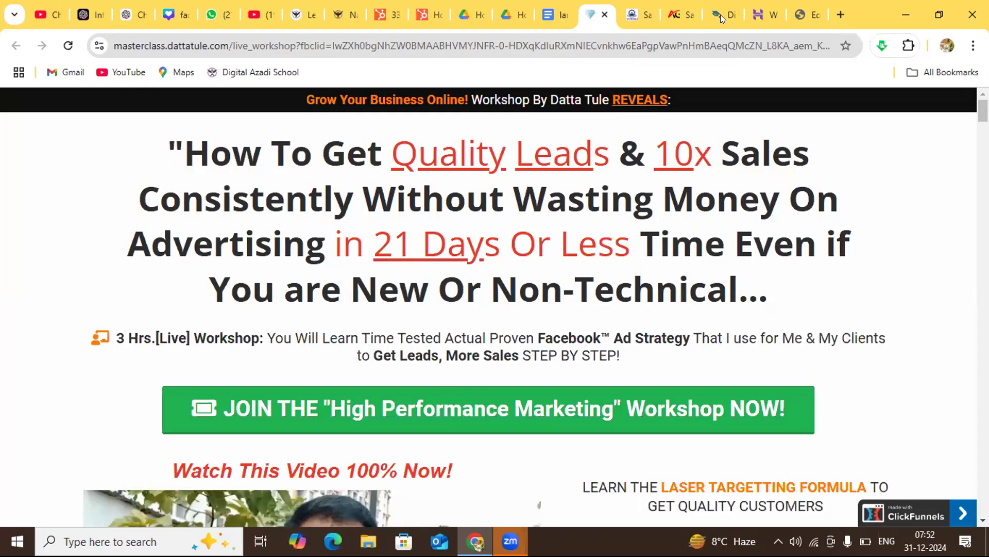
View The Digital Pathshala sample page, dismiss its Download Full Curriculum popup, and close the page.
{"action": "left_click", "coordinate": [720, 15]}
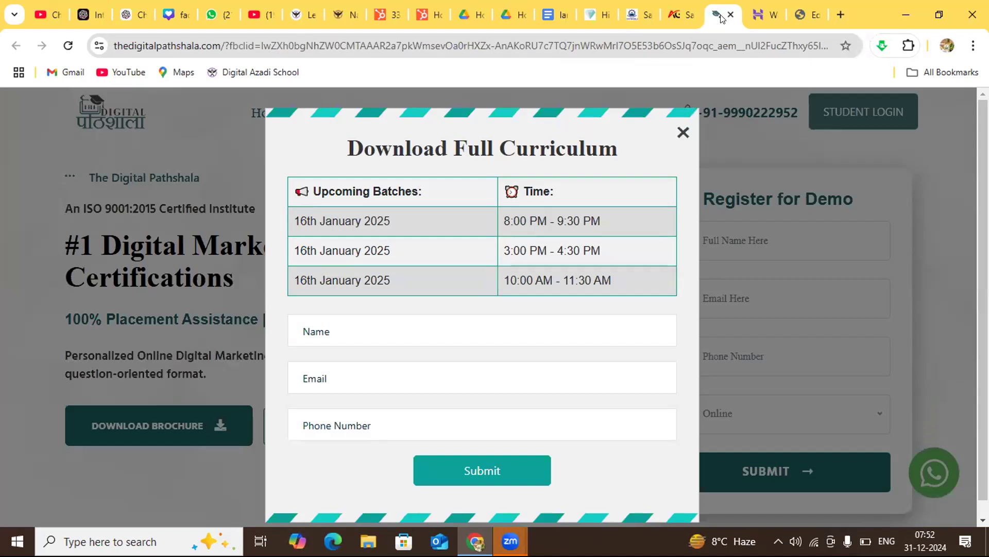
{"action": "left_click", "coordinate": [683, 132]}
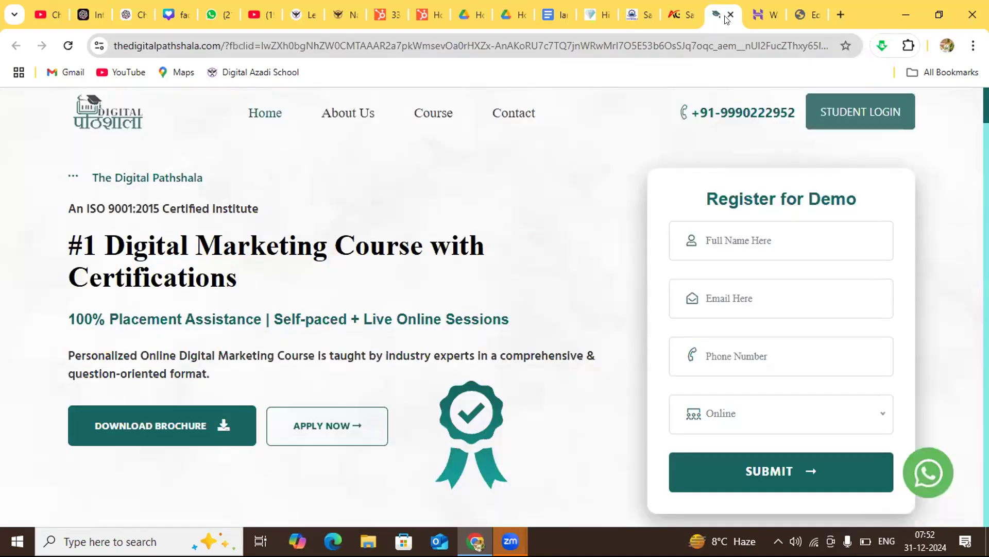
{"action": "left_click", "coordinate": [731, 17]}
Examine the layouts of the YouTube ads course sample and the lead generation expert sample from headline to call-to-action button.
{"action": "left_click", "coordinate": [685, 18]}
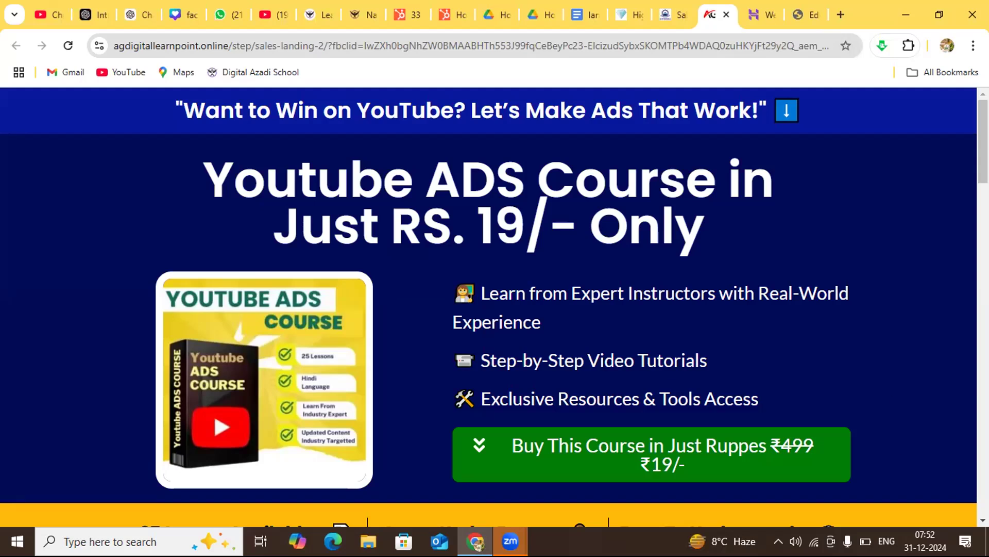
{"action": "scroll", "coordinate": [488, 306], "scroll_direction": "down", "scroll_amount": 15}
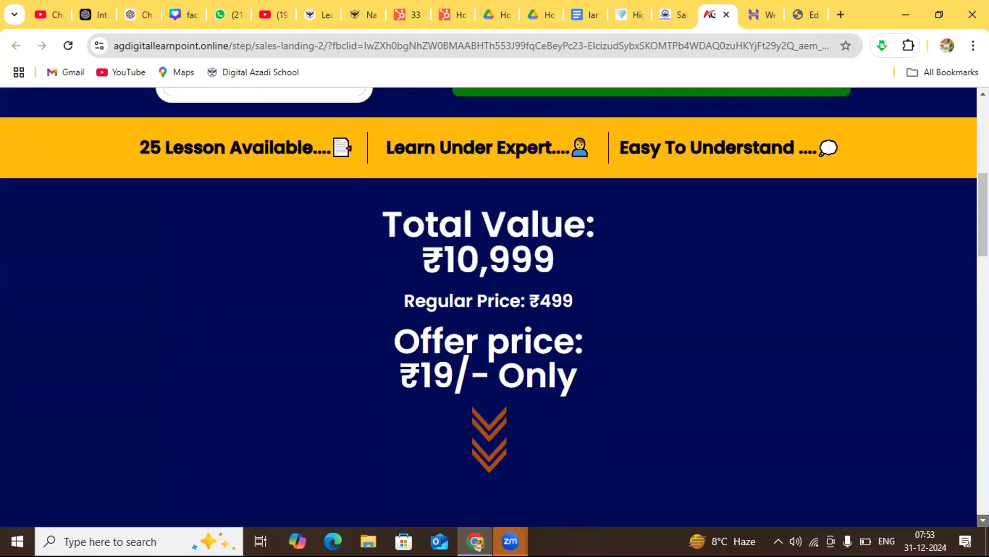
{"action": "scroll", "coordinate": [488, 306], "scroll_direction": "down", "scroll_amount": 18}
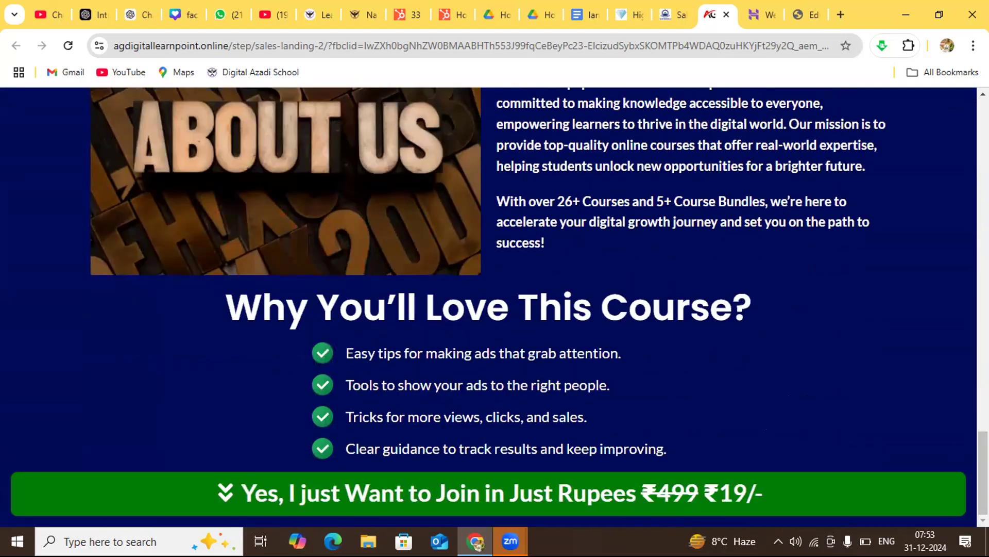
{"action": "scroll", "coordinate": [489, 306], "scroll_direction": "up", "scroll_amount": 12}
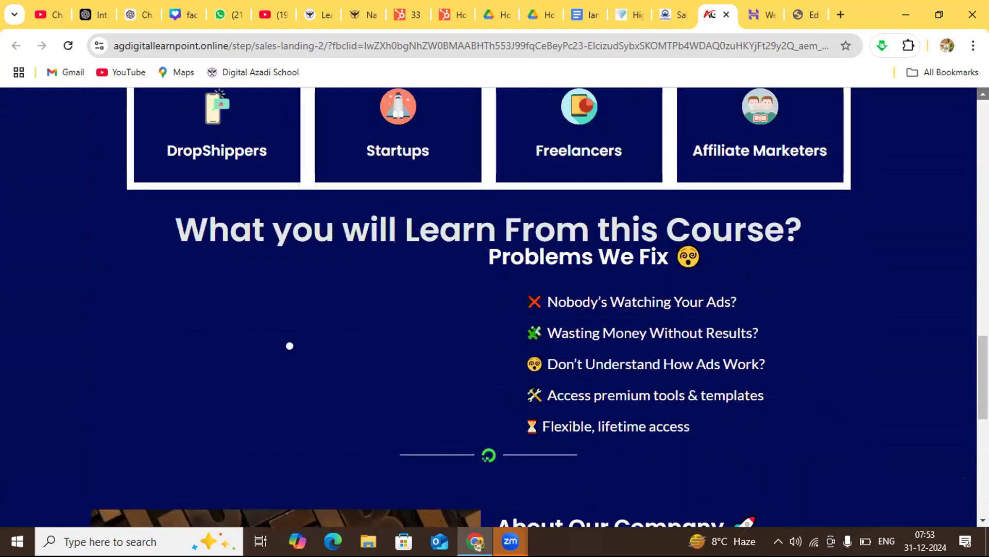
{"action": "scroll", "coordinate": [488, 307], "scroll_direction": "up", "scroll_amount": 10}
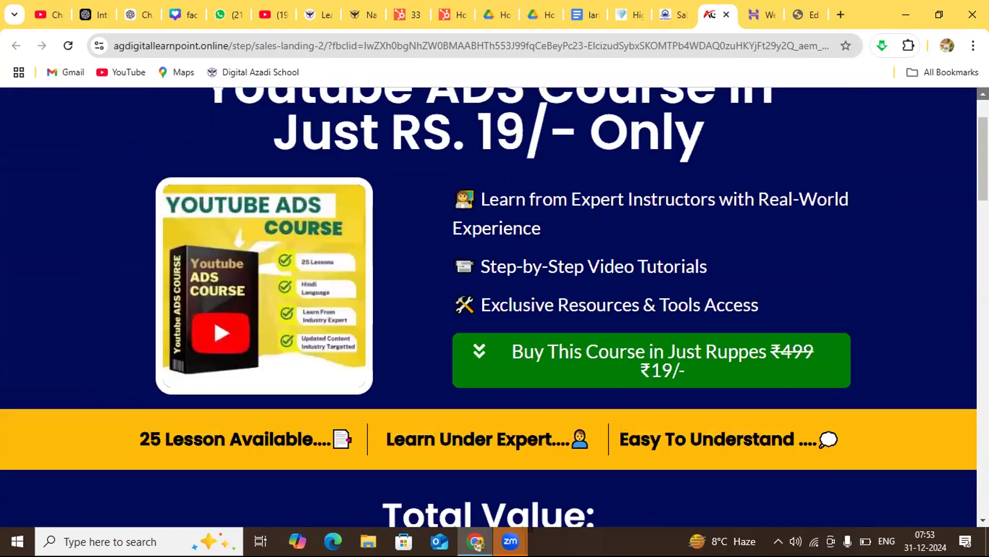
{"action": "scroll", "coordinate": [489, 307], "scroll_direction": "up", "scroll_amount": 1}
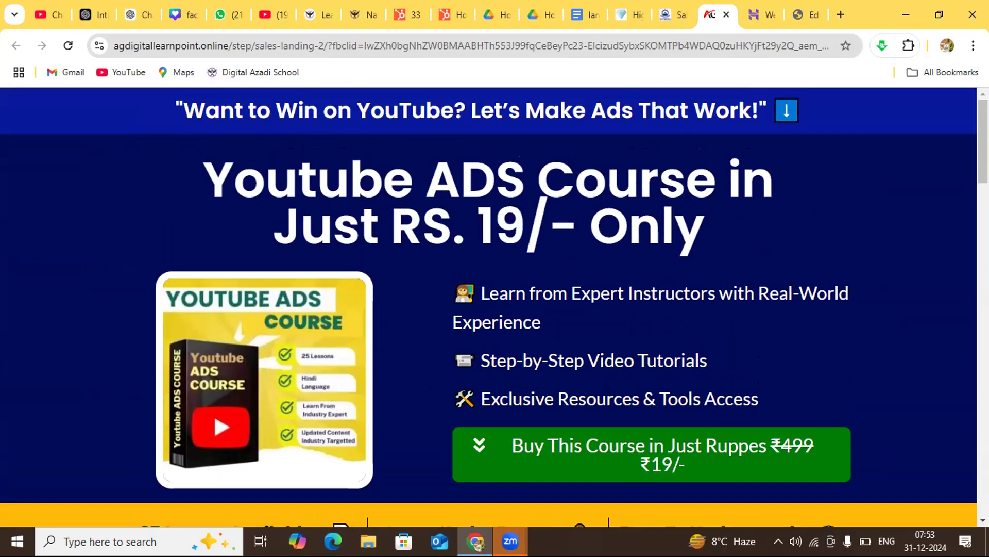
{"action": "left_click", "coordinate": [678, 11]}
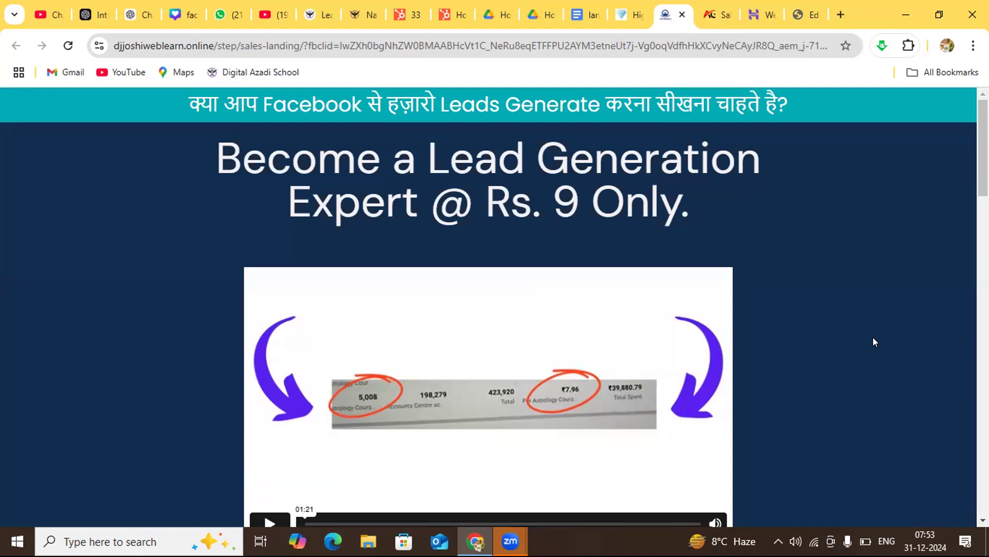
{"action": "left_click_drag", "start_coordinate": [983, 148], "coordinate": [983, 467]}
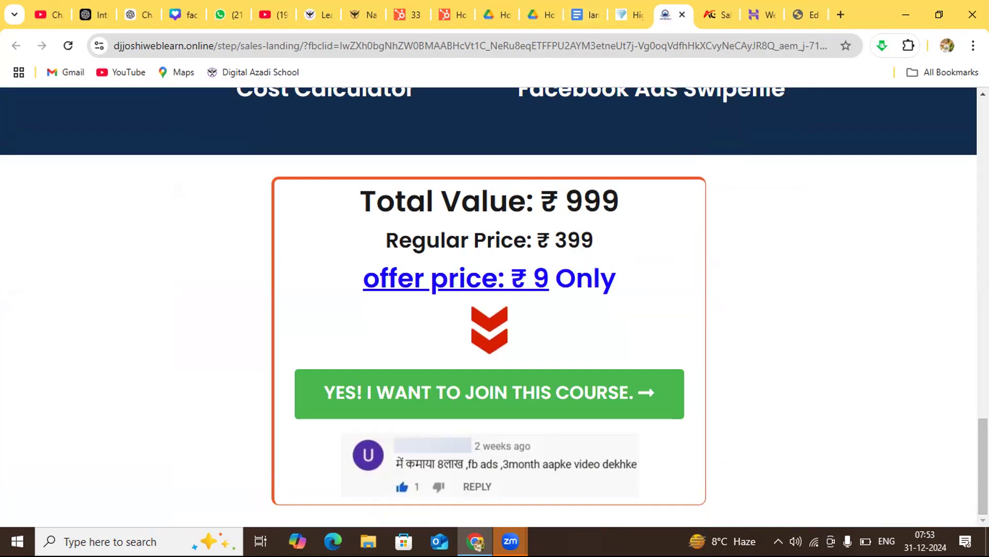
Switch to Microsoft Edge, search Google for facebook, and open the Facebook site.
{"action": "left_click", "coordinate": [333, 541]}
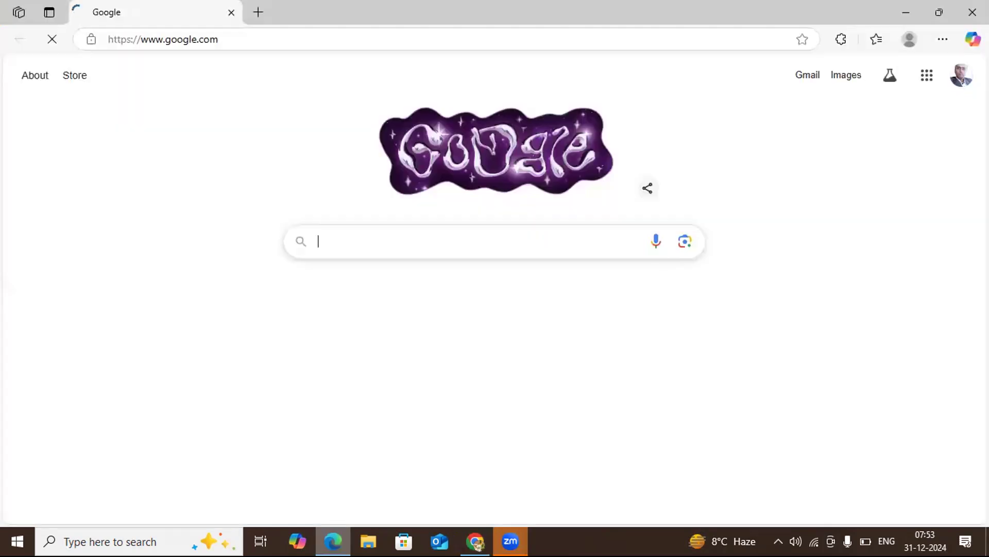
{"action": "left_click", "coordinate": [332, 239]}
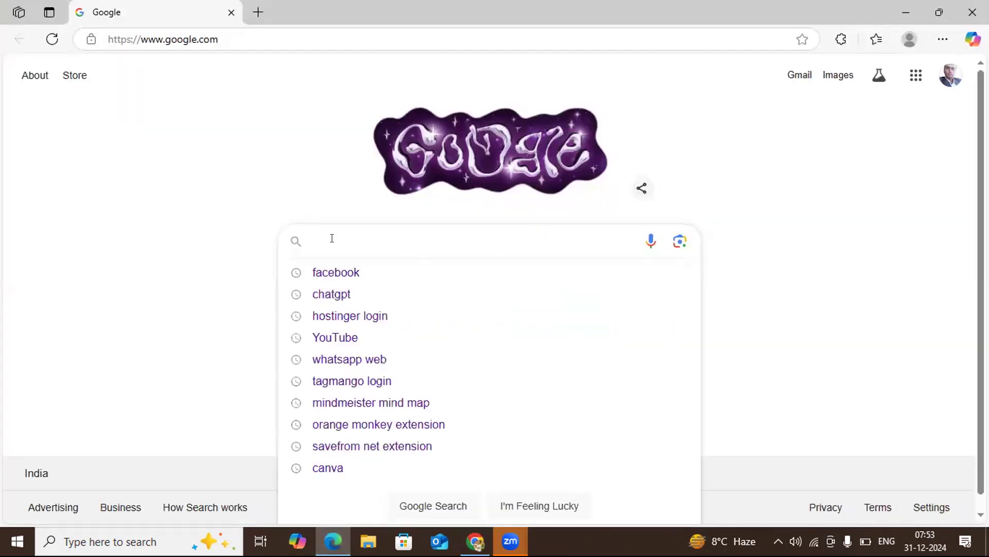
{"action": "left_click", "coordinate": [338, 273]}
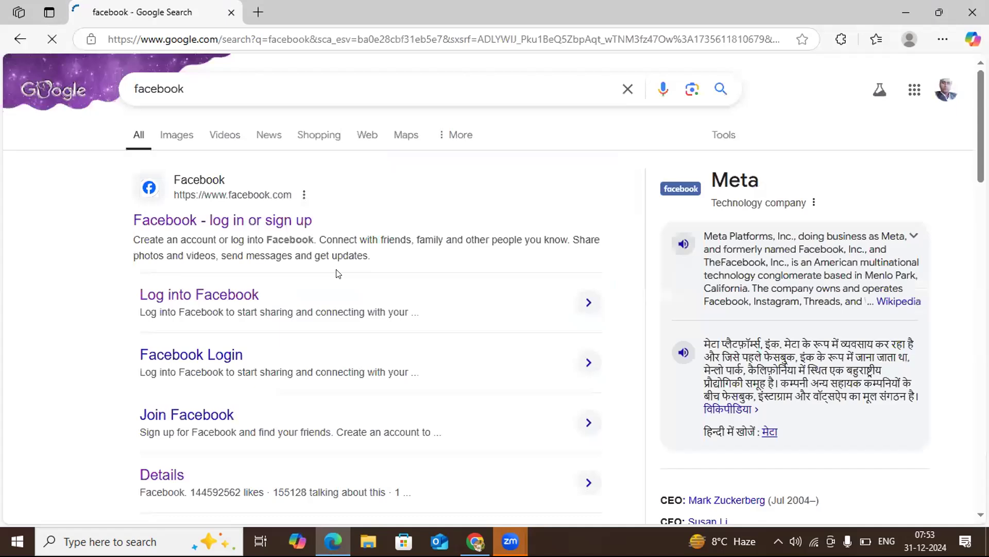
{"action": "left_click", "coordinate": [277, 219]}
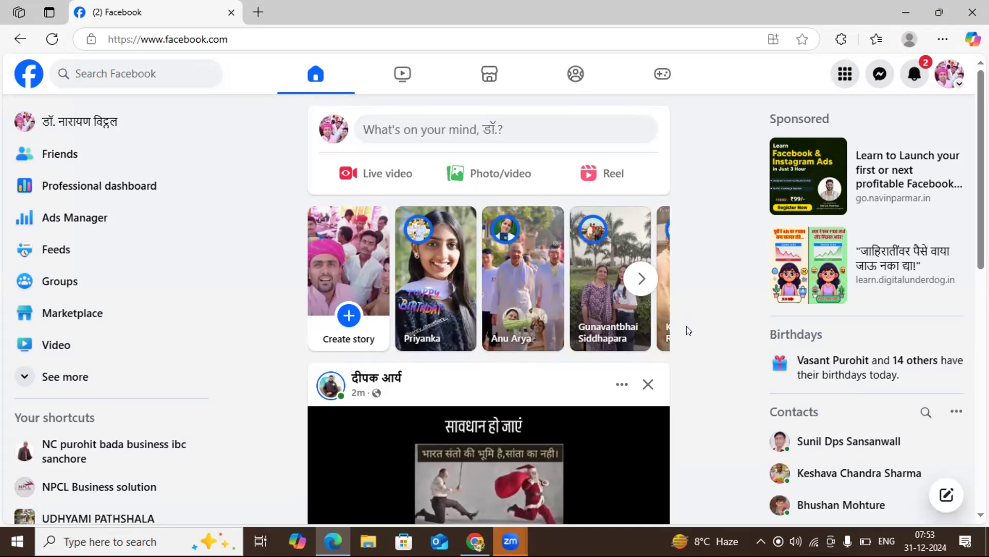
Find the sponsored PW Skills digital marketing post in the Facebook feed and open its Apply now landing page.
{"action": "scroll", "coordinate": [688, 331], "scroll_direction": "down", "scroll_amount": 2}
{"action": "scroll", "coordinate": [689, 331], "scroll_direction": "down", "scroll_amount": 6}
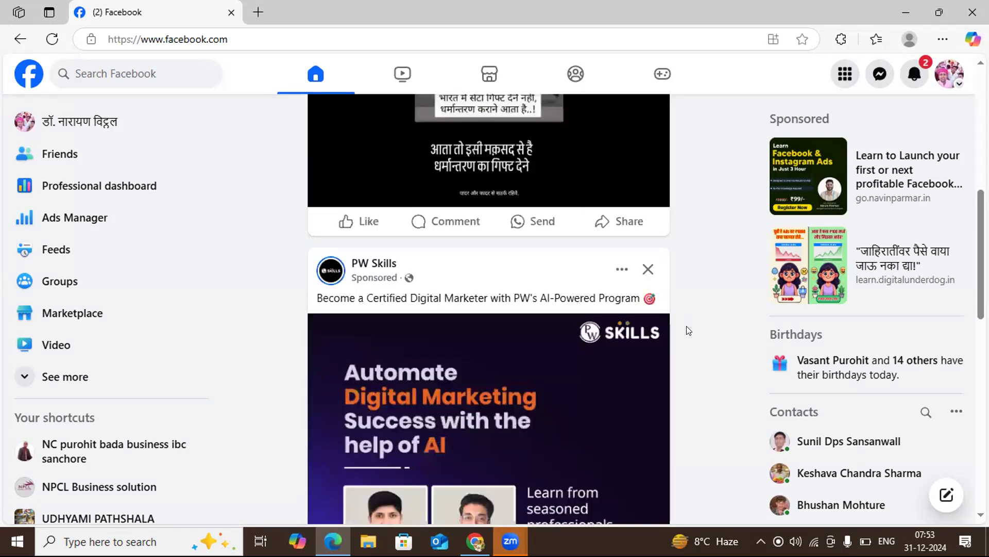
{"action": "scroll", "coordinate": [688, 330], "scroll_direction": "down", "scroll_amount": 1}
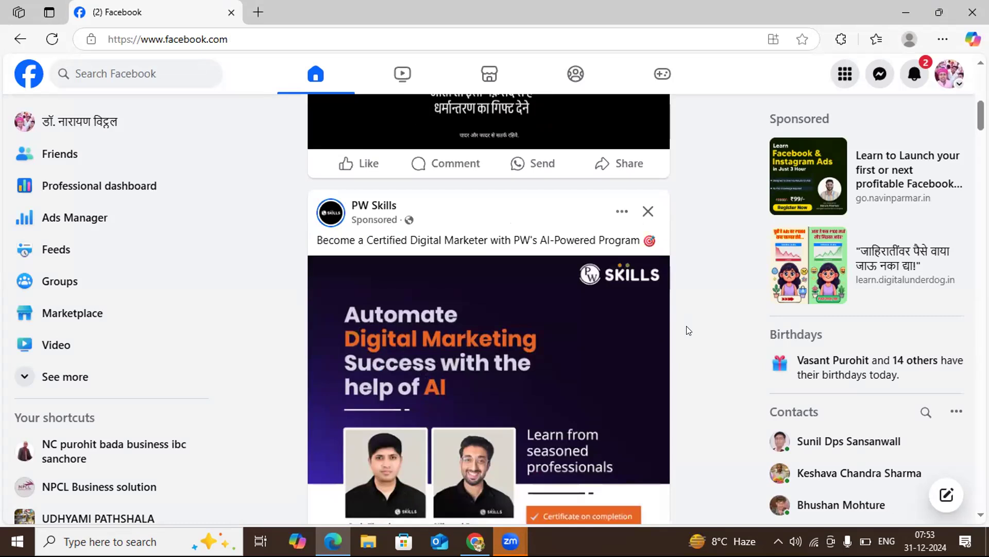
{"action": "scroll", "coordinate": [688, 331], "scroll_direction": "down", "scroll_amount": 1}
{"action": "scroll", "coordinate": [689, 331], "scroll_direction": "down", "scroll_amount": 4}
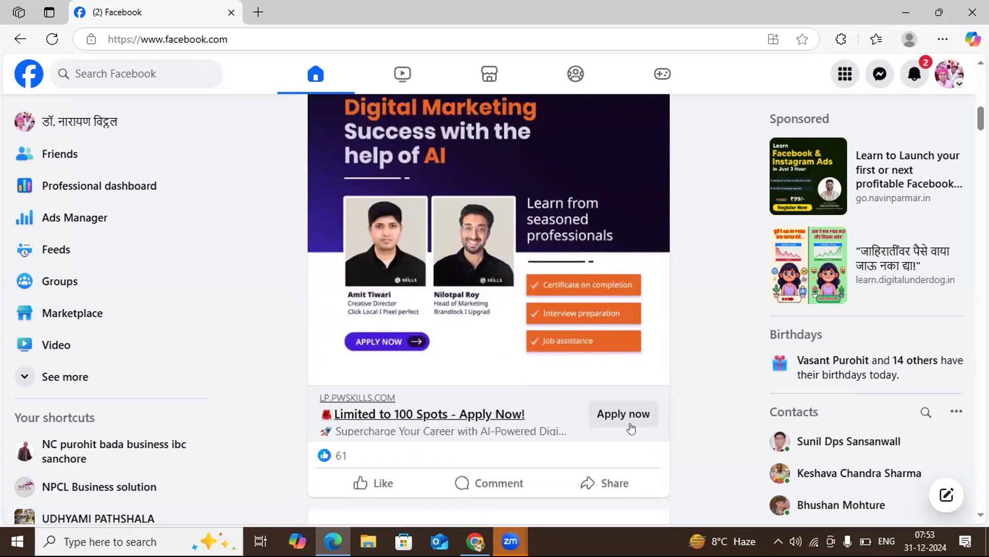
{"action": "left_click", "coordinate": [619, 412]}
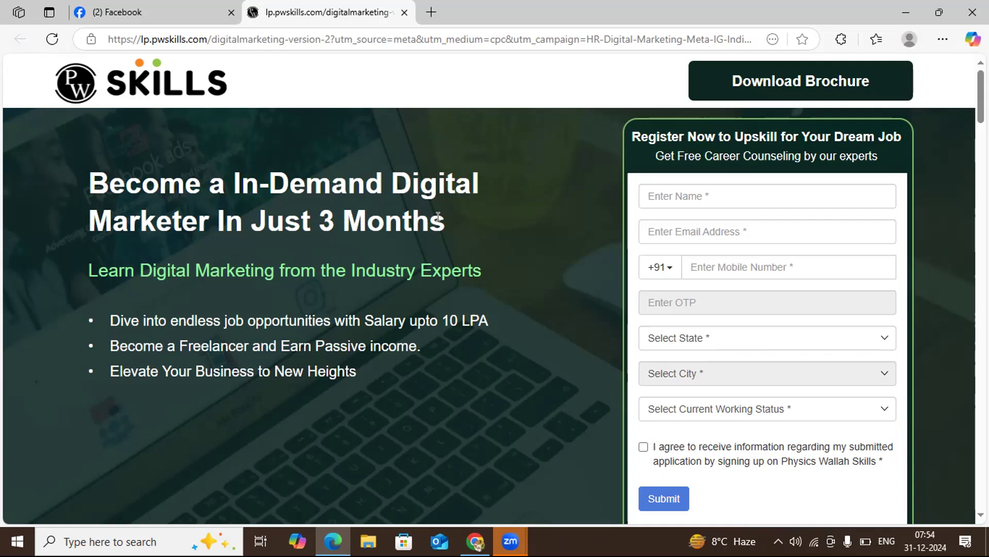
Copy the headline "Become a In-Demand Digital Marketer In Just 3 Months" and return to the Elementor landing page in Chrome.
{"action": "left_click_drag", "start_coordinate": [438, 216], "coordinate": [90, 170]}
{"action": "key", "text": "ctrl+c"}
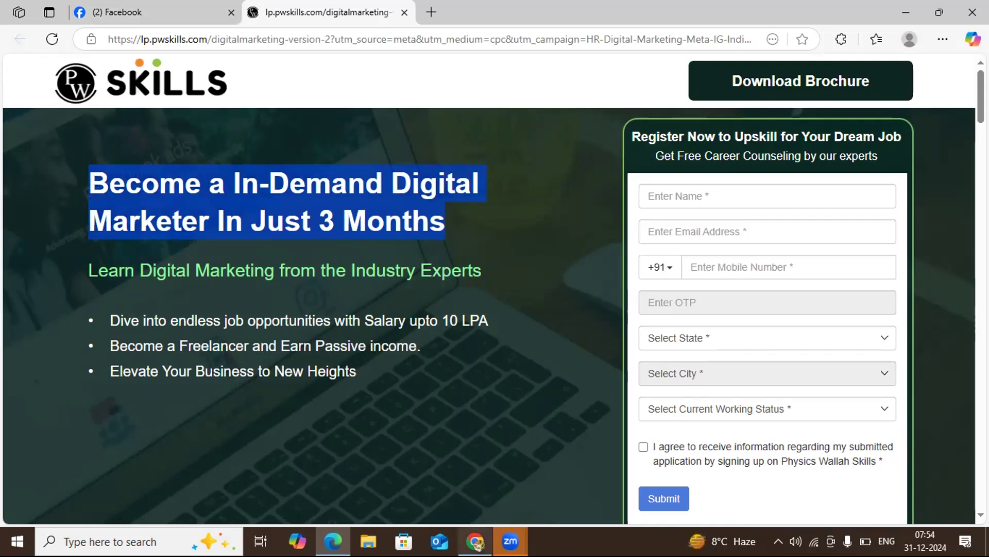
{"action": "left_click", "coordinate": [475, 541]}
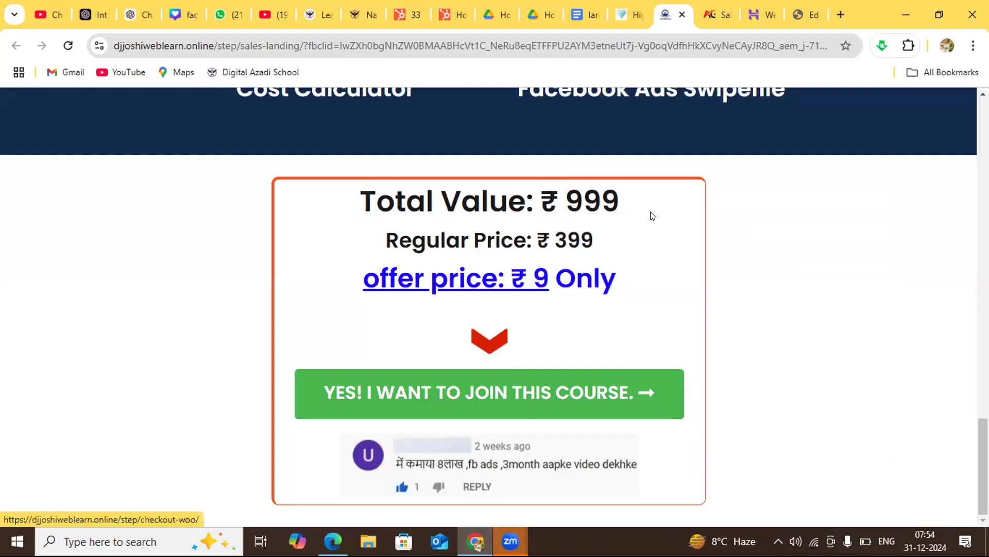
{"action": "left_click", "coordinate": [805, 16]}
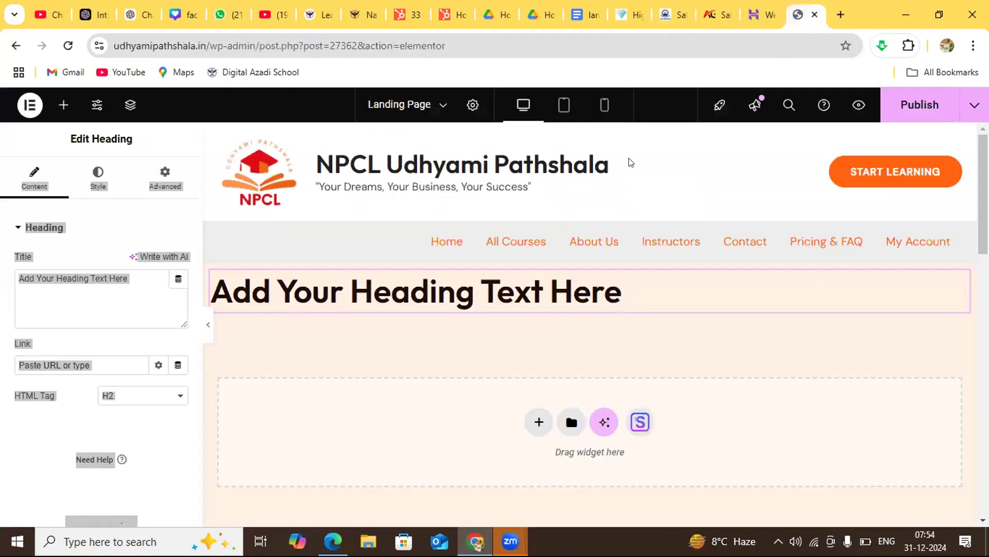
Replace the Heading widget's placeholder title with the copied text "Become a In-Demand Digital Marketer In Just 3 Months".
{"action": "left_click", "coordinate": [618, 288]}
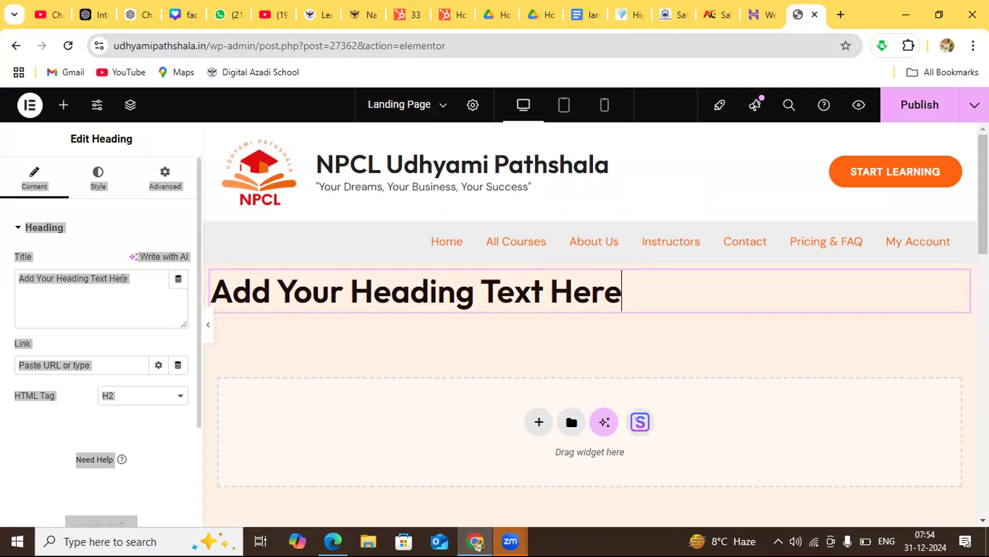
{"action": "left_click", "coordinate": [126, 278]}
{"action": "key", "text": "BackSpace"}
{"action": "key", "text": "BackSpace"}
{"action": "key", "text": "BackSpace"}
{"action": "key", "text": "BackSpace"}
{"action": "key", "text": "BackSpace"}
{"action": "key", "text": "BackSpace"}
{"action": "key", "text": "BackSpace"}
{"action": "key", "text": "BackSpace"}
{"action": "key", "text": "BackSpace"}
{"action": "key", "text": "BackSpace"}
{"action": "key", "text": "BackSpace"}
{"action": "key", "text": "BackSpace"}
{"action": "key", "text": "BackSpace"}
{"action": "key", "text": "BackSpace"}
{"action": "key", "text": "BackSpace"}
{"action": "key", "text": "BackSpace"}
{"action": "key", "text": "BackSpace"}
{"action": "key", "text": "BackSpace"}
{"action": "key", "text": "BackSpace"}
{"action": "key", "text": "BackSpace"}
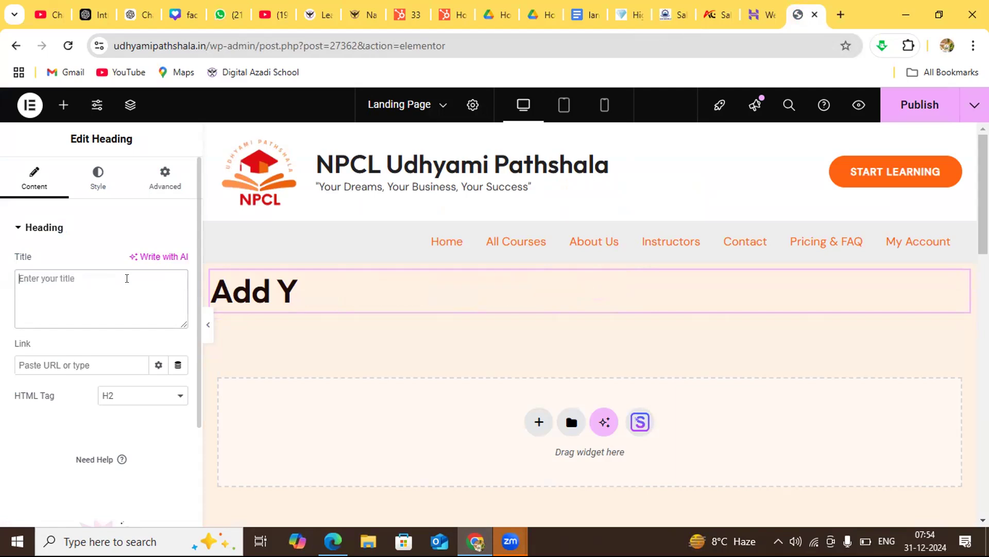
{"action": "key", "text": "ctrl+v"}
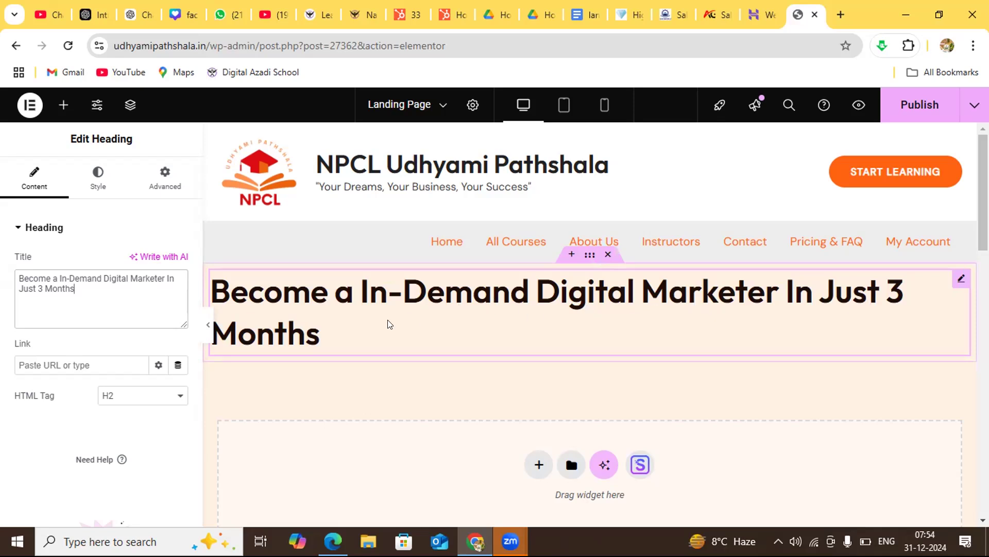
Publish the landing page and select its heading text for further editing.
{"action": "left_click", "coordinate": [348, 325]}
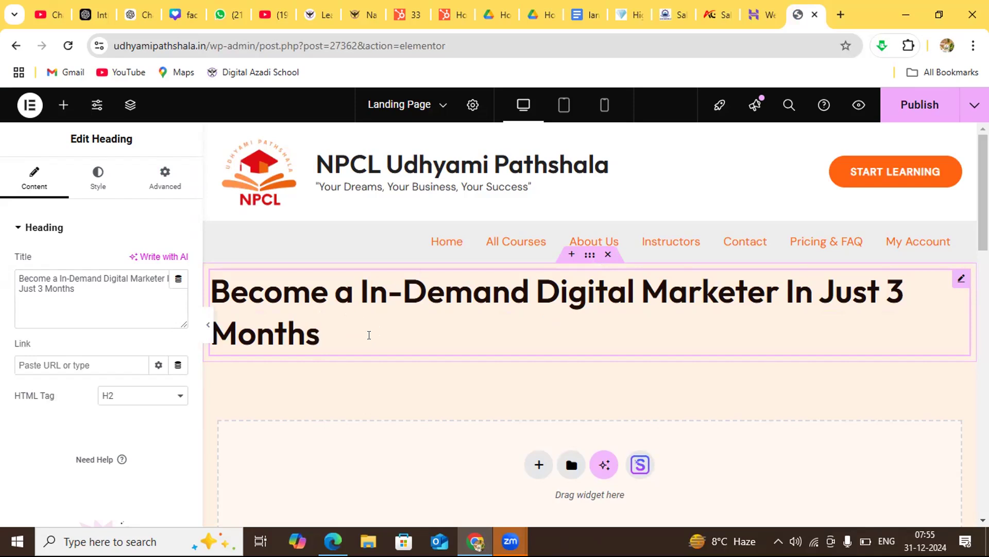
{"action": "left_click", "coordinate": [920, 105]}
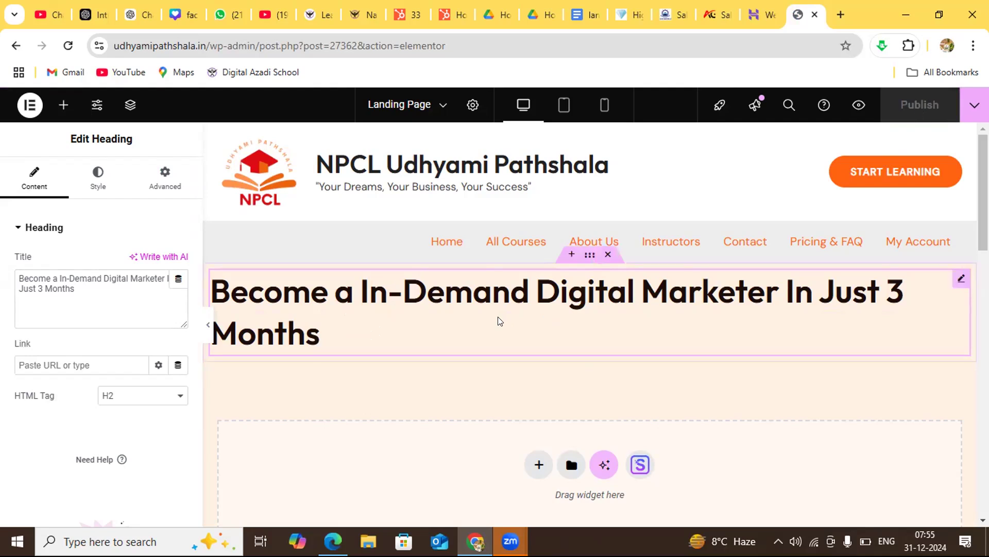
{"action": "left_click", "coordinate": [349, 335]}
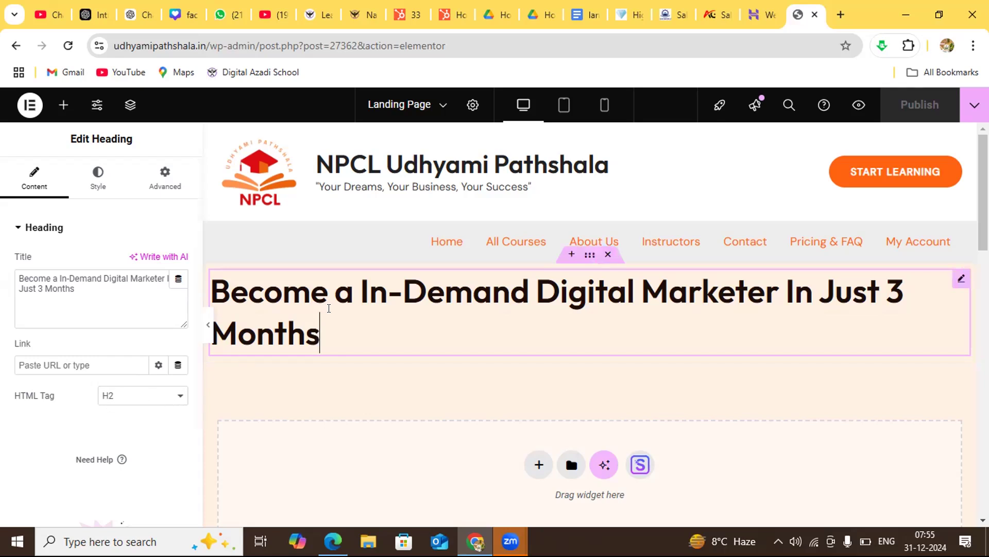
Set the headline's HTML tag to H1 and add a second Heading widget below it.
{"action": "left_click", "coordinate": [180, 398]}
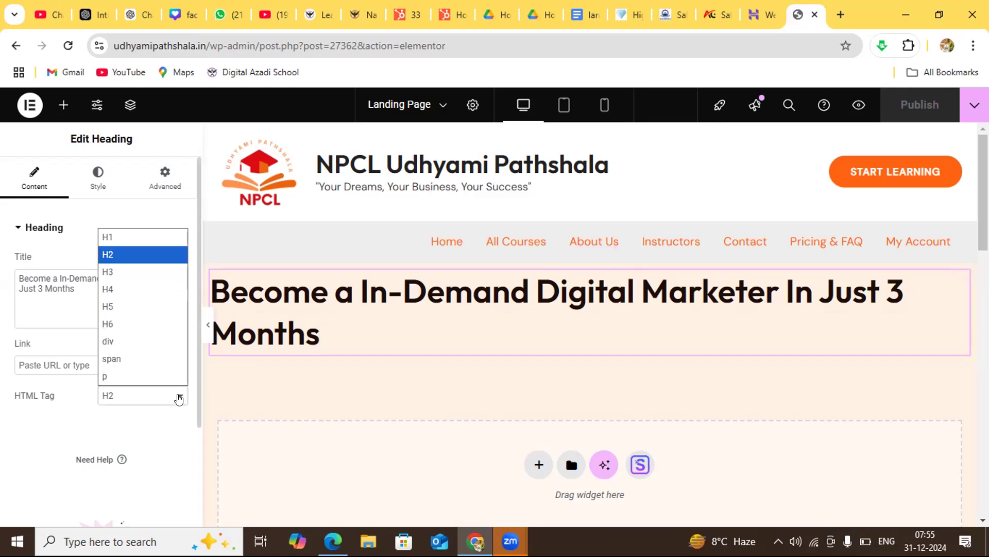
{"action": "left_click", "coordinate": [128, 237]}
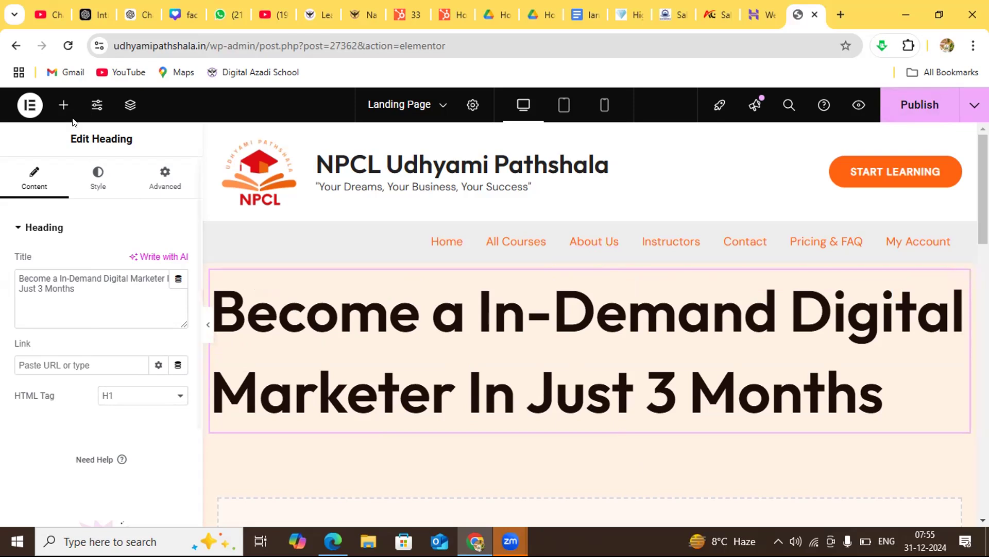
{"action": "left_click", "coordinate": [65, 105]}
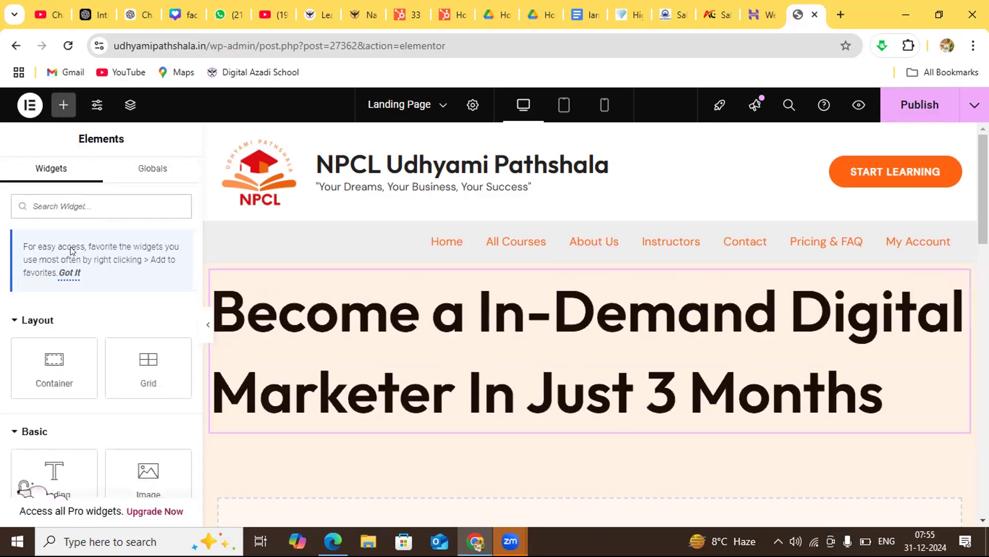
{"action": "left_click", "coordinate": [54, 462]}
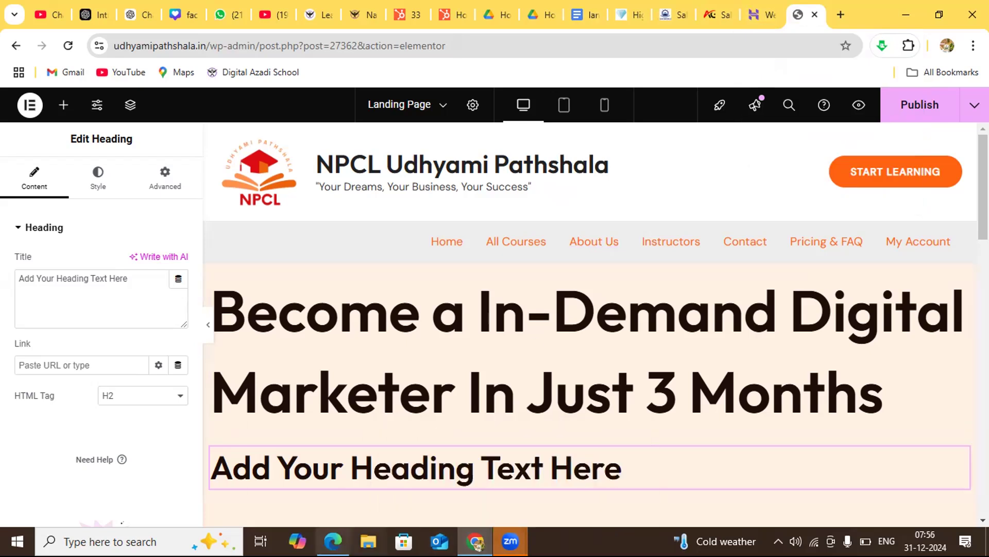
Switch to the PW Skills page in Edge, copy "Learn Digital Marketing from the Industry Experts", and return to Elementor in Chrome.
{"action": "mouse_move", "coordinate": [332, 540]}
{"action": "left_click", "coordinate": [332, 492]}
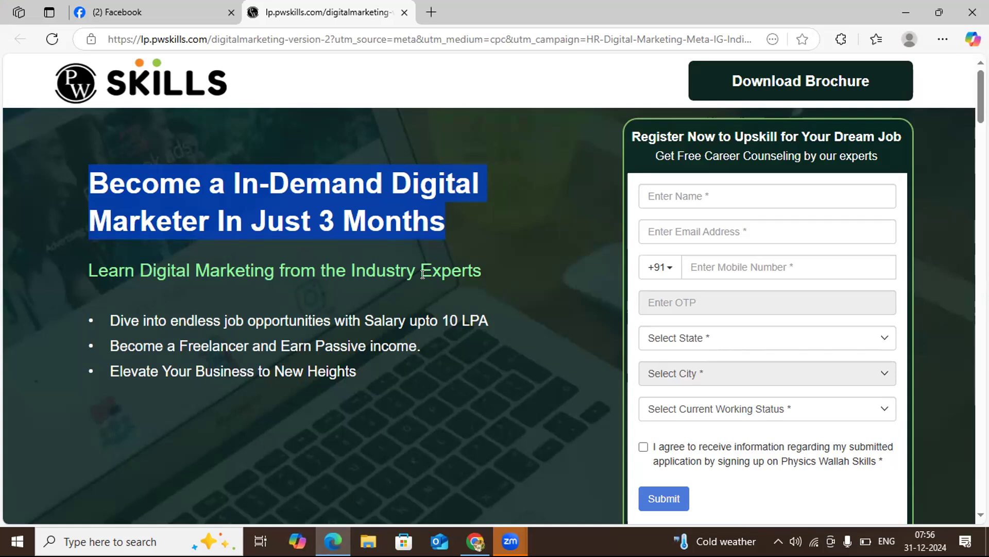
{"action": "left_click", "coordinate": [477, 238]}
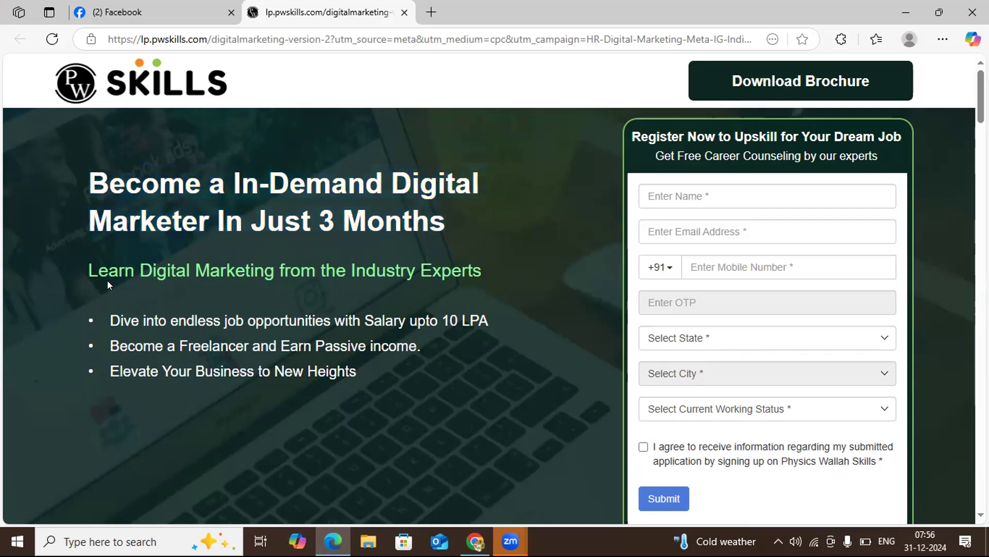
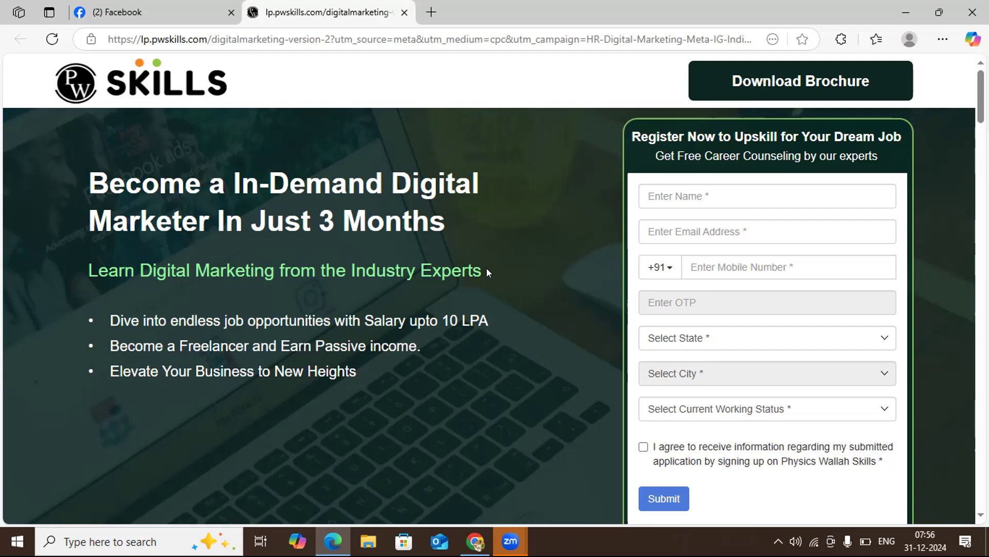
{"action": "left_click_drag", "start_coordinate": [476, 268], "coordinate": [83, 270]}
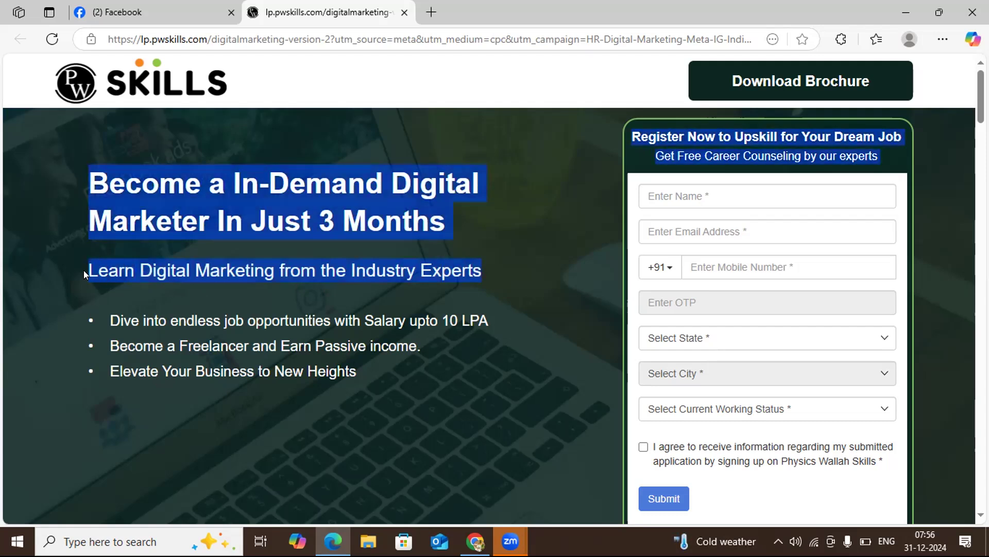
{"action": "left_click", "coordinate": [548, 303]}
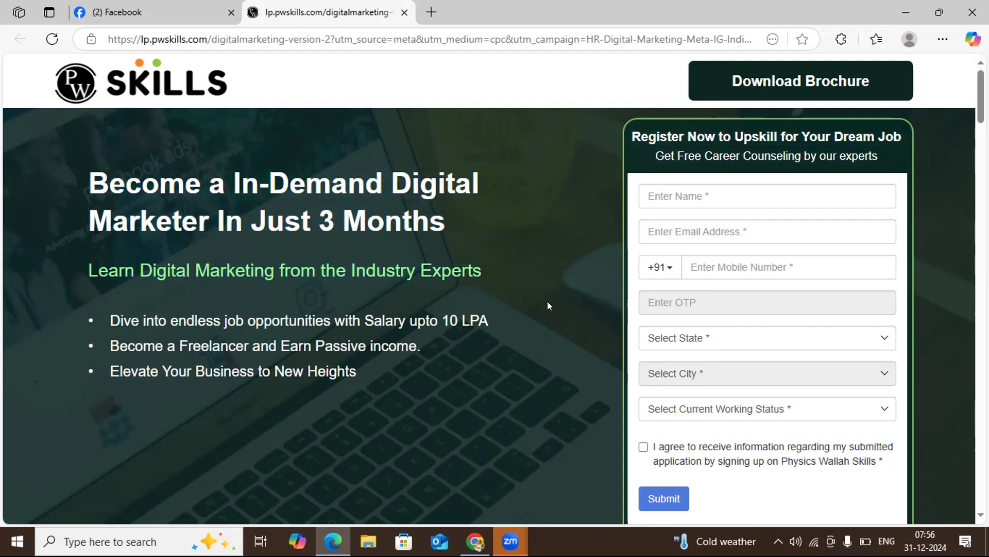
{"action": "left_click_drag", "start_coordinate": [475, 267], "coordinate": [87, 268]}
{"action": "key", "text": "ctrl+c"}
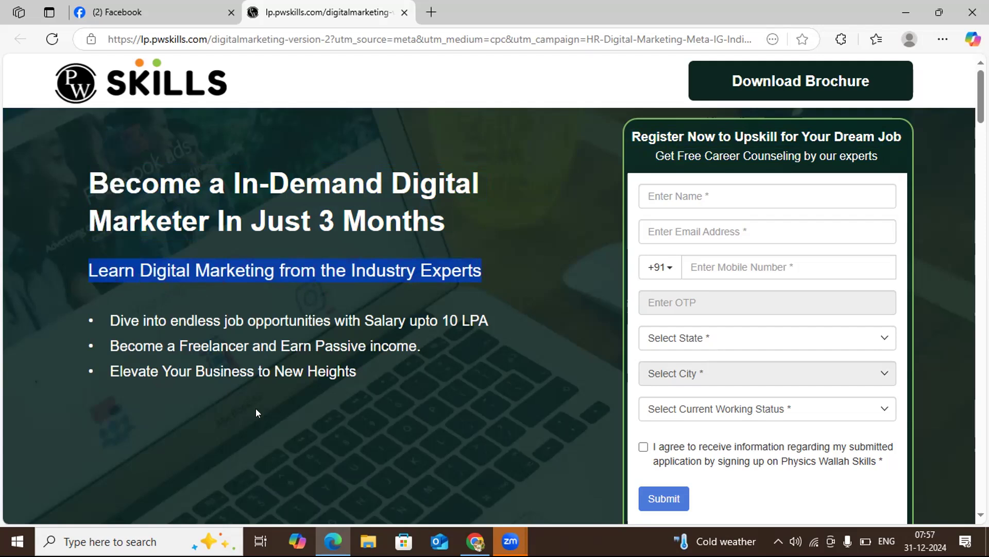
{"action": "left_click", "coordinate": [476, 541]}
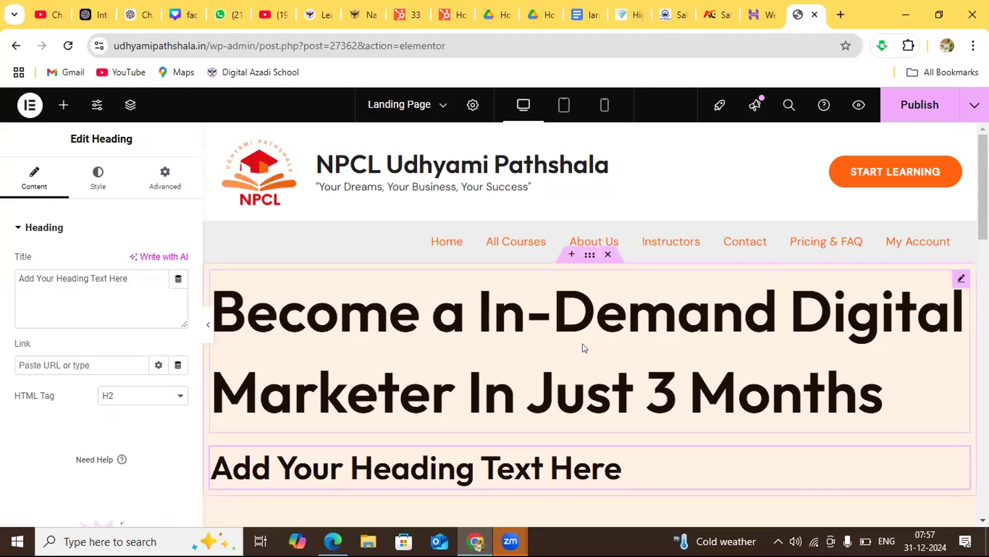
Replace the second heading's placeholder with the copied "Learn Digital Marketing from the Industry Experts" and add a third Heading widget below it.
{"action": "left_click", "coordinate": [607, 460]}
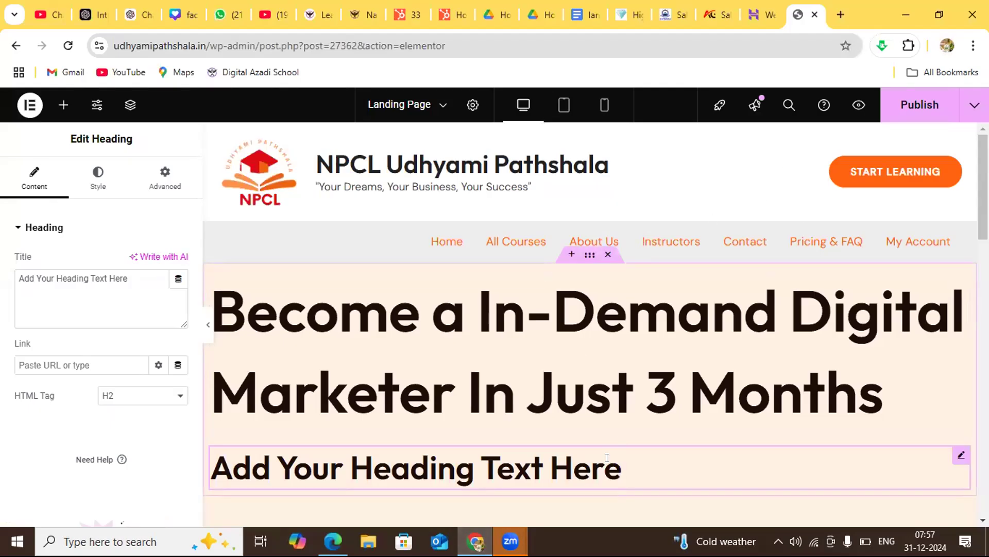
{"action": "left_click", "coordinate": [598, 473]}
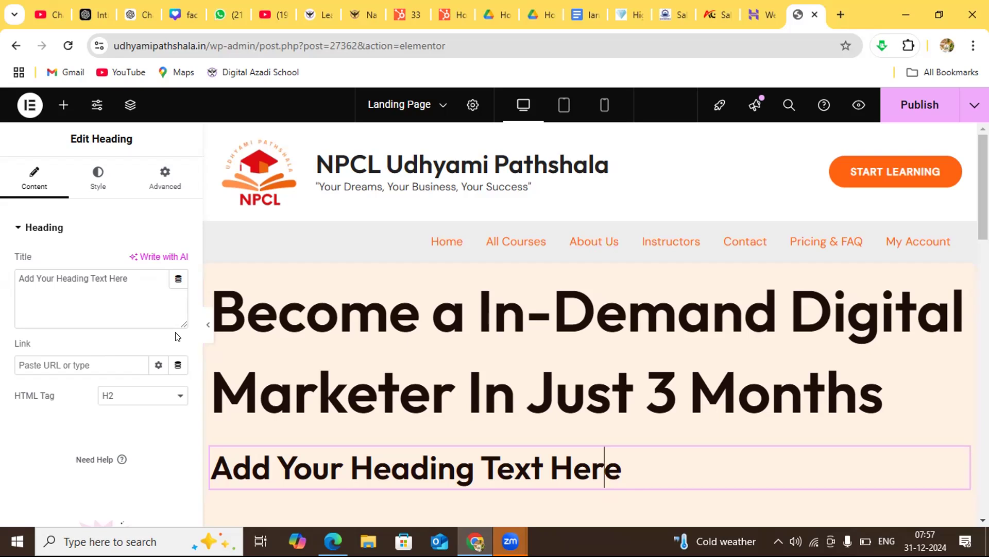
{"action": "left_click", "coordinate": [132, 284]}
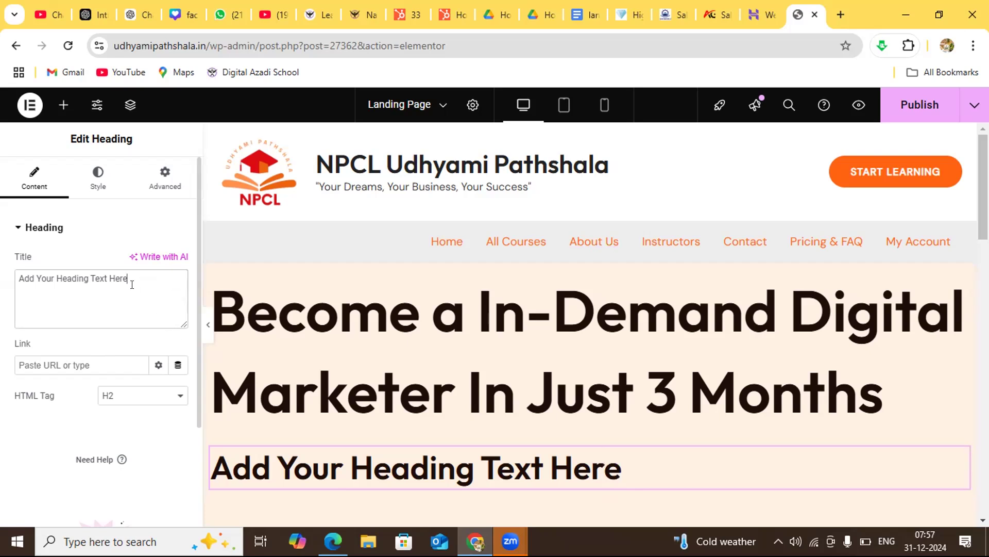
{"action": "key", "text": "BackSpace"}
{"action": "key", "text": "BackSpace"}
{"action": "key", "text": "BackSpace"}
{"action": "key", "text": "BackSpace"}
{"action": "key", "text": "BackSpace"}
{"action": "key", "text": "BackSpace"}
{"action": "key", "text": "BackSpace"}
{"action": "key", "text": "BackSpace"}
{"action": "key", "text": "BackSpace"}
{"action": "key", "text": "BackSpace"}
{"action": "key", "text": "BackSpace"}
{"action": "key", "text": "BackSpace"}
{"action": "key", "text": "BackSpace"}
{"action": "key", "text": "BackSpace"}
{"action": "key", "text": "BackSpace"}
{"action": "key", "text": "BackSpace"}
{"action": "key", "text": "BackSpace"}
{"action": "key", "text": "BackSpace"}
{"action": "key", "text": "BackSpace"}
{"action": "key", "text": "BackSpace"}
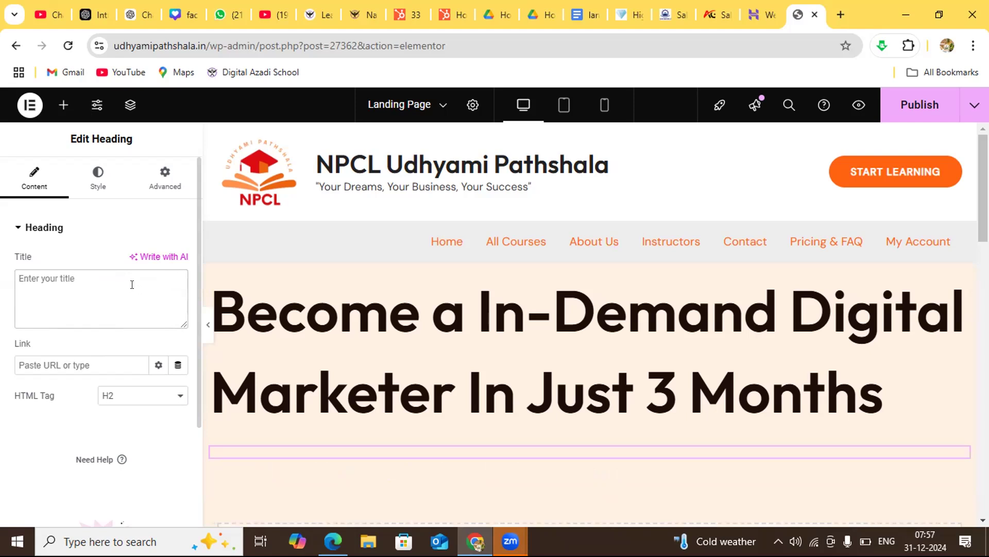
{"action": "key", "text": "ctrl+v"}
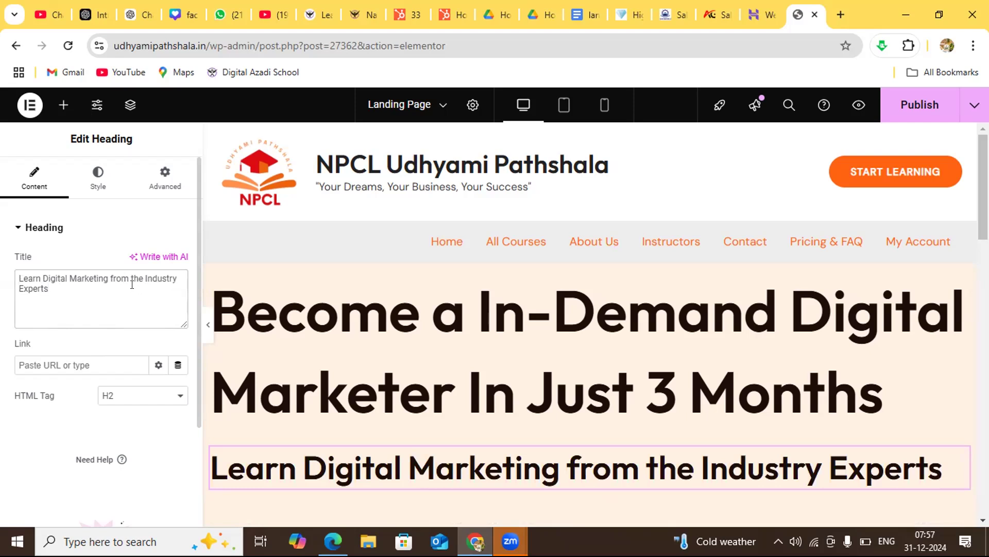
{"action": "left_click", "coordinate": [65, 105]}
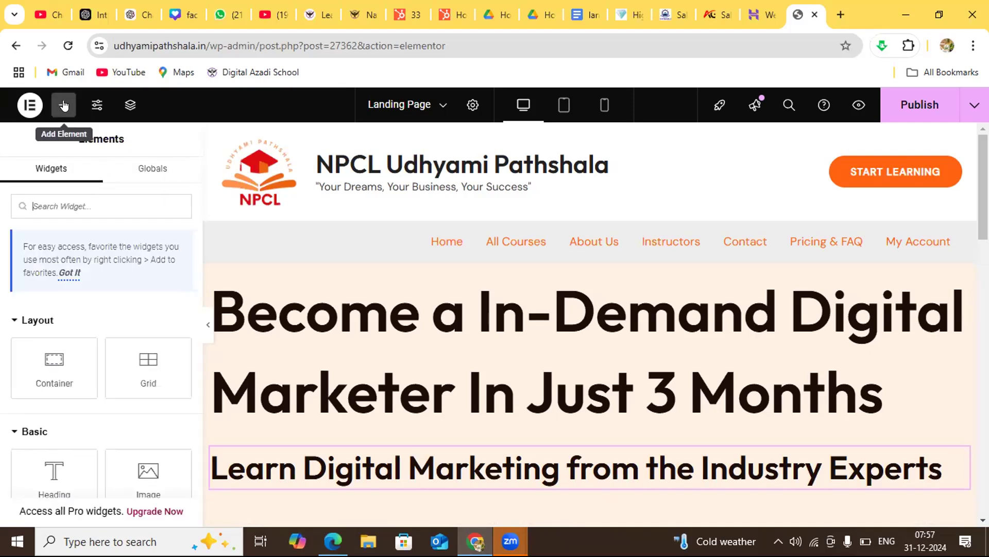
{"action": "left_click", "coordinate": [61, 471]}
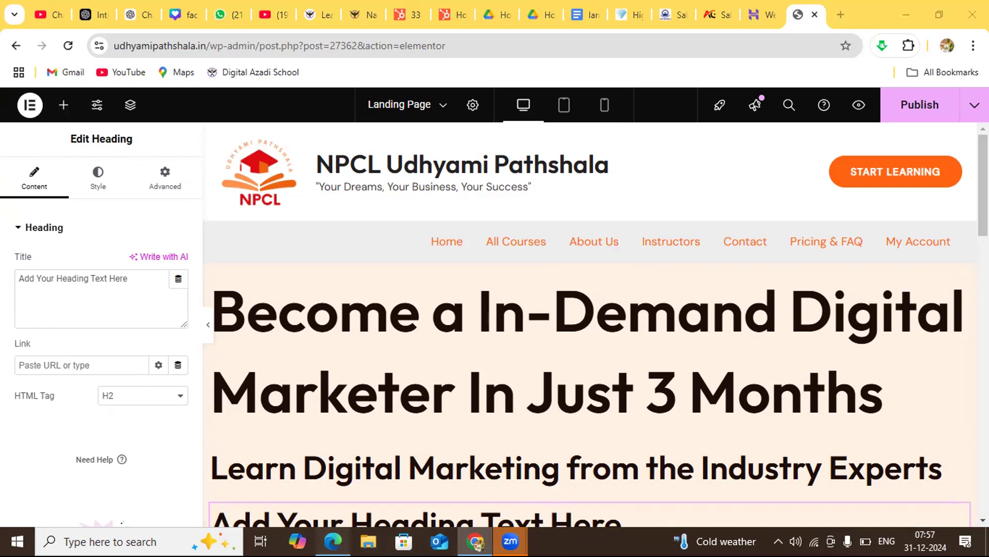
Copy the three bullet points under the subheading on the PW Skills page in Edge and return to Elementor in Chrome.
{"action": "left_click", "coordinate": [333, 541]}
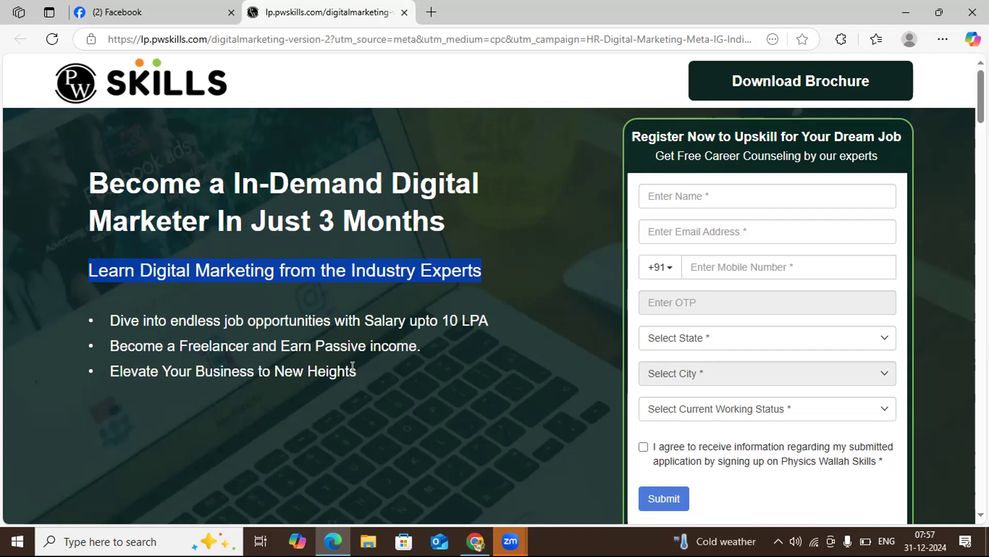
{"action": "left_click_drag", "start_coordinate": [355, 370], "coordinate": [108, 371]}
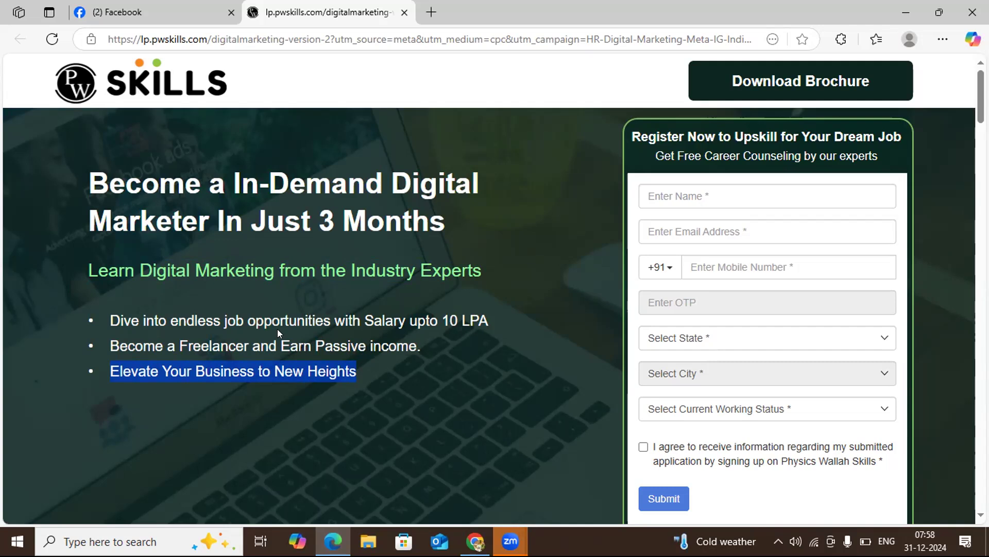
{"action": "left_click", "coordinate": [385, 374]}
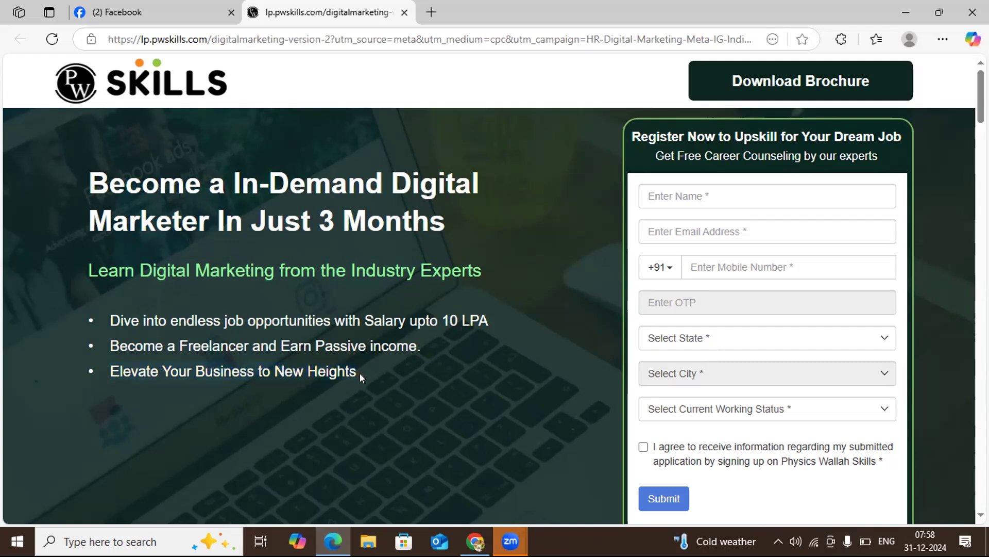
{"action": "left_click_drag", "start_coordinate": [354, 367], "coordinate": [108, 314]}
{"action": "key", "text": "ctrl+c"}
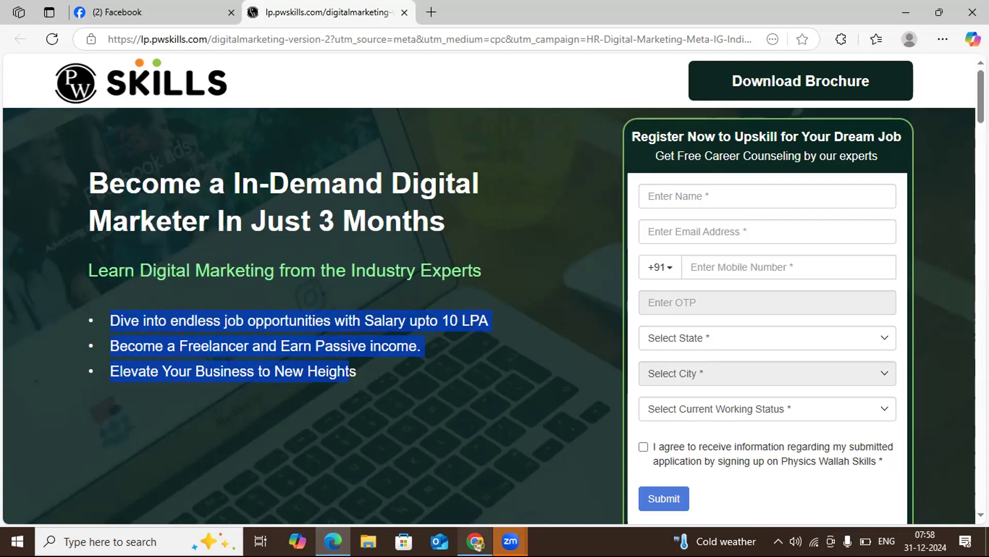
{"action": "left_click", "coordinate": [475, 541]}
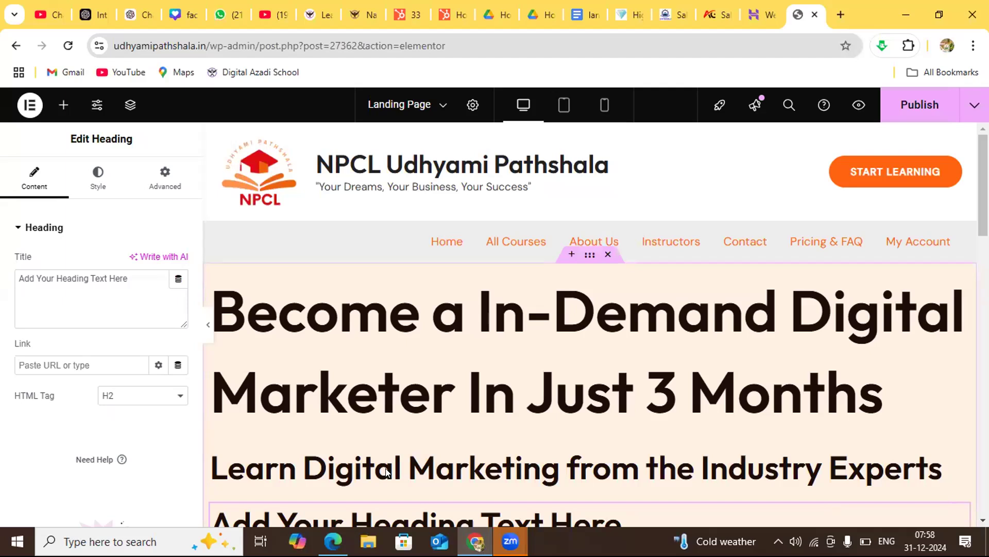
Replace the third heading's placeholder title with the three copied bullet lines, from "Dive into endless job opportunities" to "New Height".
{"action": "left_click", "coordinate": [131, 286]}
{"action": "key", "text": "BackSpace"}
{"action": "key", "text": "BackSpace"}
{"action": "key", "text": "BackSpace"}
{"action": "key", "text": "BackSpace"}
{"action": "key", "text": "BackSpace"}
{"action": "key", "text": "BackSpace"}
{"action": "key", "text": "BackSpace"}
{"action": "key", "text": "BackSpace"}
{"action": "key", "text": "BackSpace"}
{"action": "key", "text": "BackSpace"}
{"action": "key", "text": "BackSpace"}
{"action": "key", "text": "BackSpace"}
{"action": "key", "text": "BackSpace"}
{"action": "key", "text": "BackSpace"}
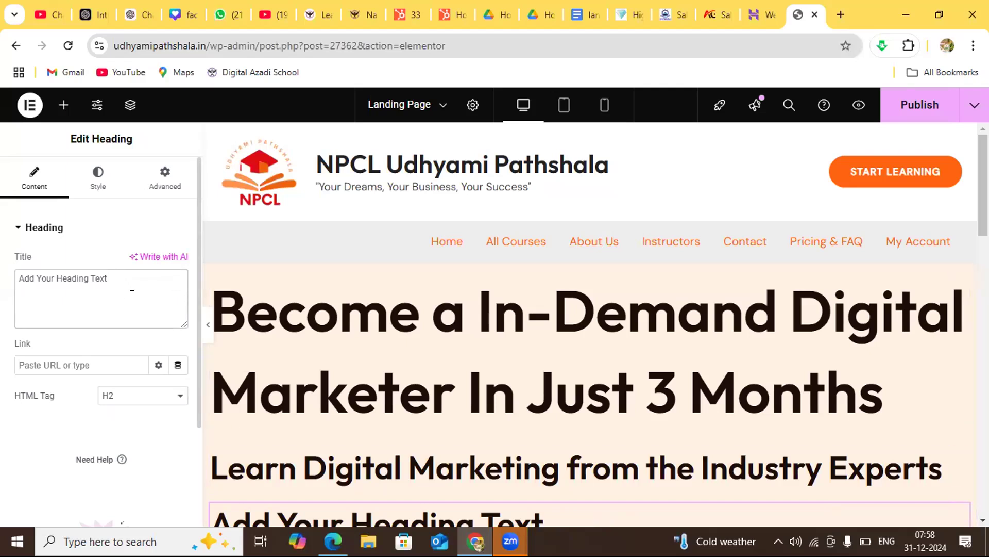
{"action": "key", "text": "BackSpace"}
{"action": "key", "text": "BackSpace"}
{"action": "key", "text": "BackSpace"}
{"action": "key", "text": "BackSpace"}
{"action": "key", "text": "BackSpace"}
{"action": "key", "text": "BackSpace"}
{"action": "key", "text": "BackSpace"}
{"action": "key", "text": "BackSpace"}
{"action": "key", "text": "BackSpace"}
{"action": "key", "text": "BackSpace"}
{"action": "key", "text": "BackSpace"}
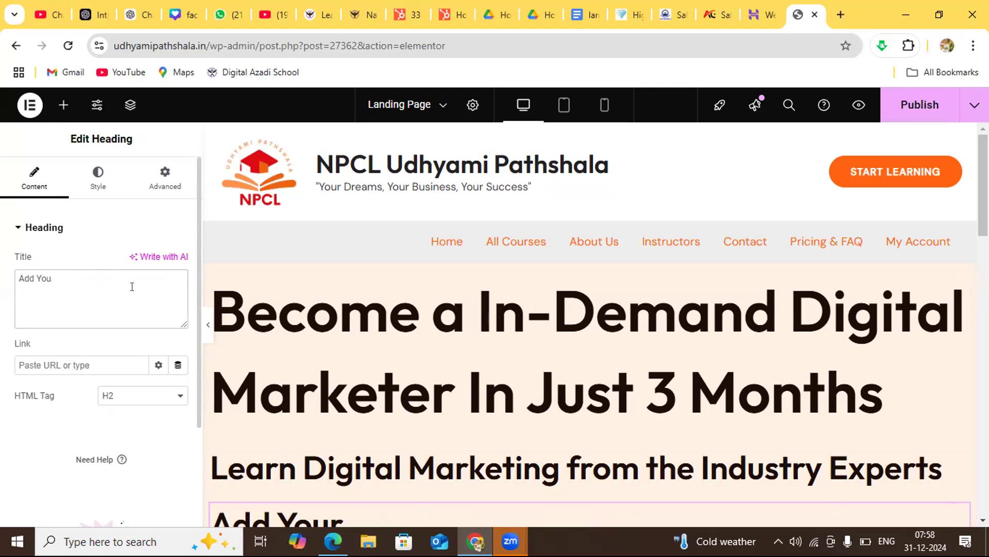
{"action": "key", "text": "BackSpace"}
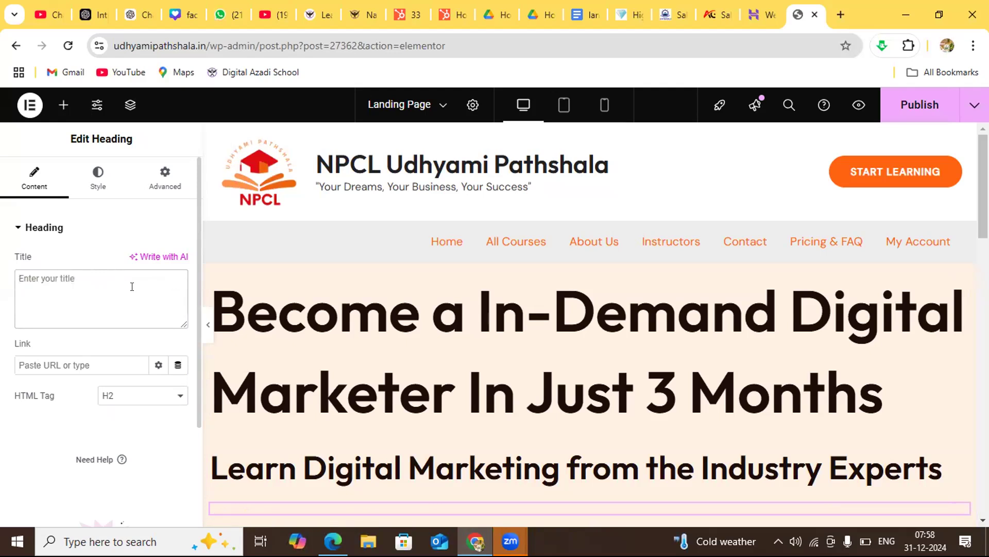
{"action": "key", "text": "ctrl+v"}
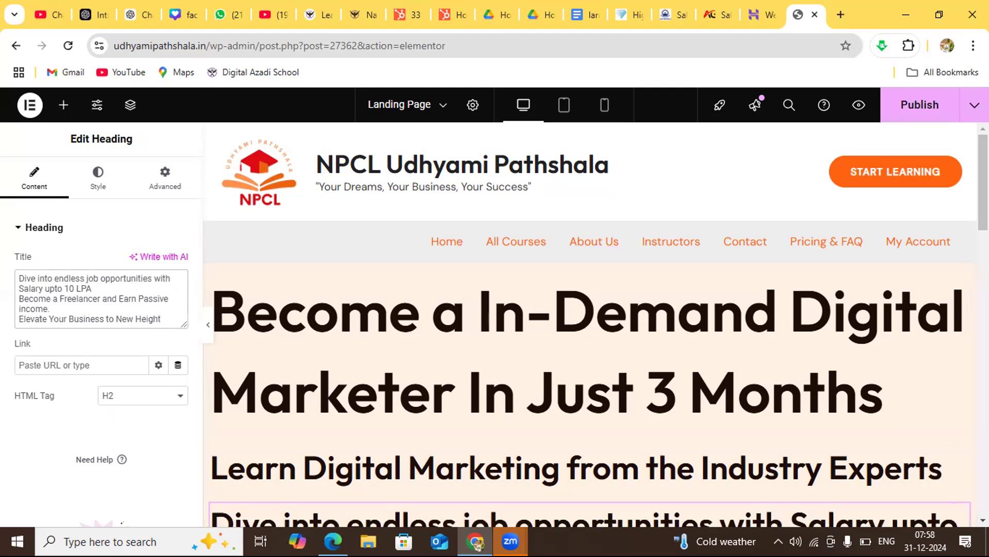
{"action": "scroll", "coordinate": [590, 325], "scroll_direction": "down", "scroll_amount": 3}
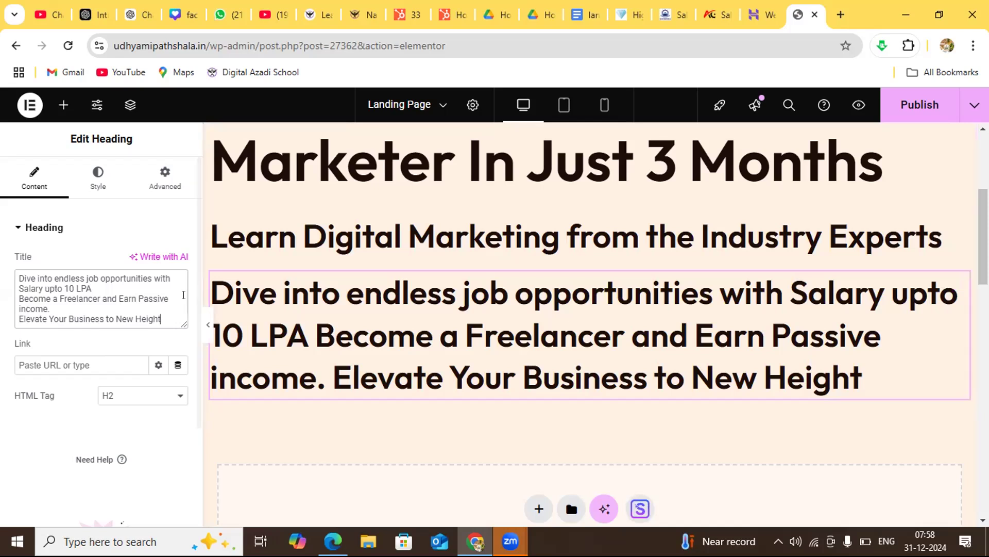
{"action": "key", "text": "Up"}
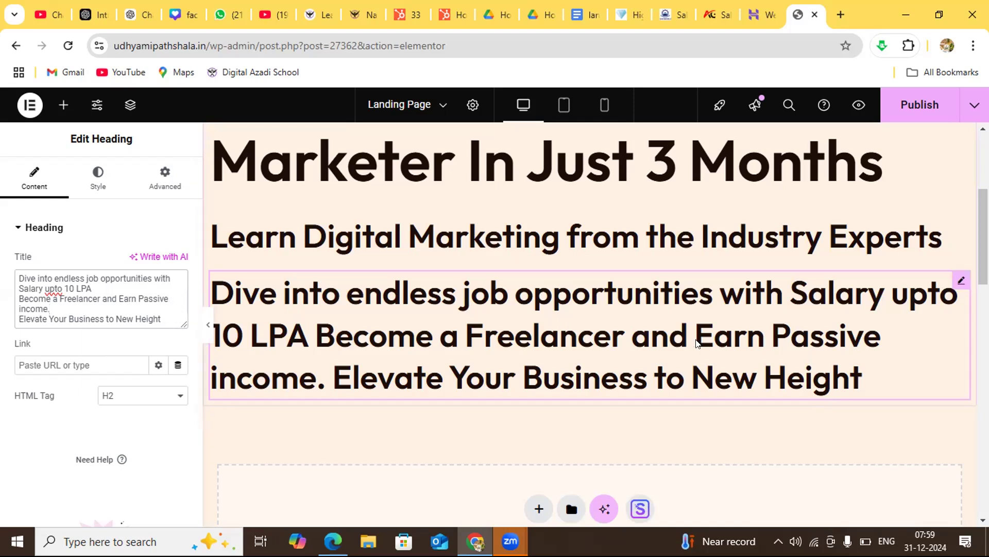
Try the right and justified alignments on the third heading's text, then center it.
{"action": "left_click", "coordinate": [959, 284]}
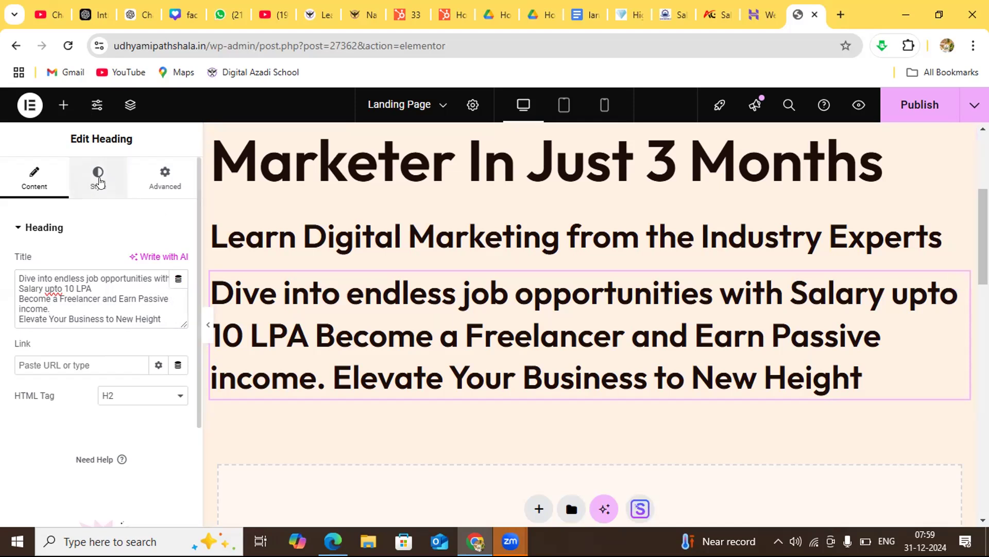
{"action": "left_click", "coordinate": [98, 178]}
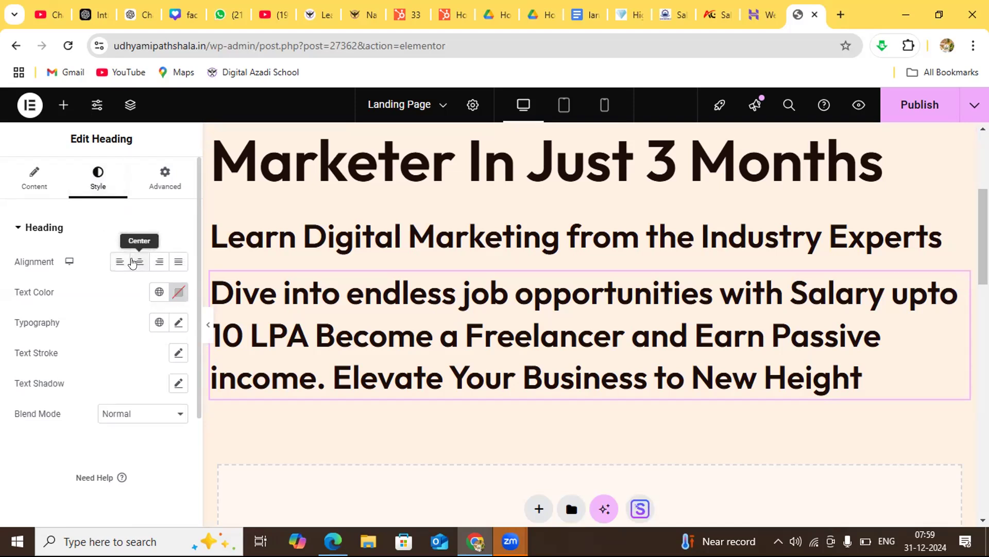
{"action": "left_click", "coordinate": [133, 262]}
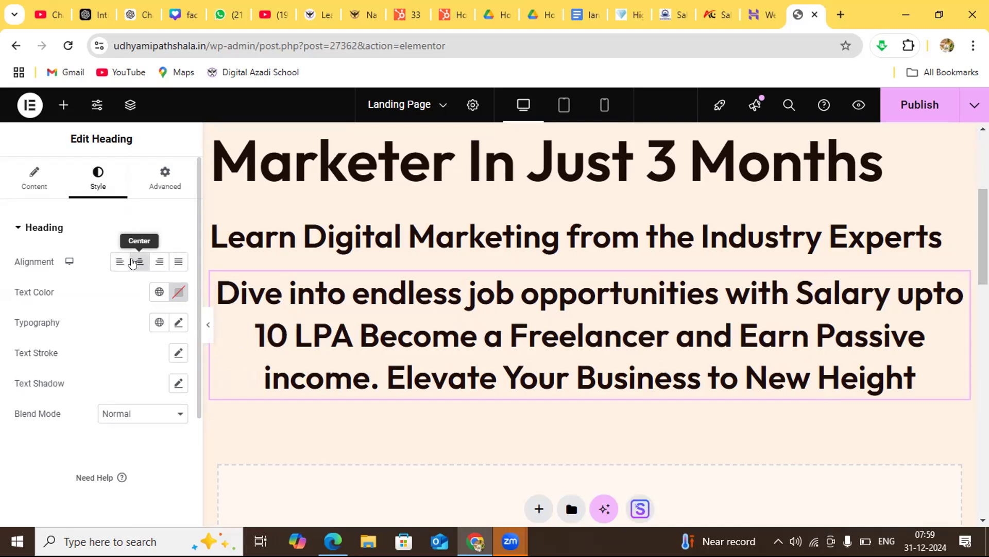
{"action": "left_click", "coordinate": [158, 263]}
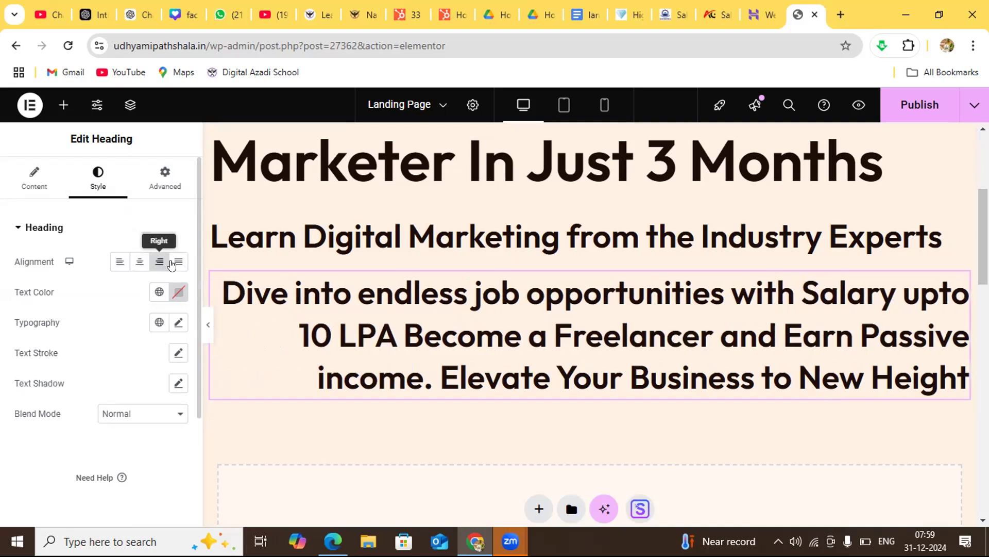
{"action": "left_click", "coordinate": [172, 263]}
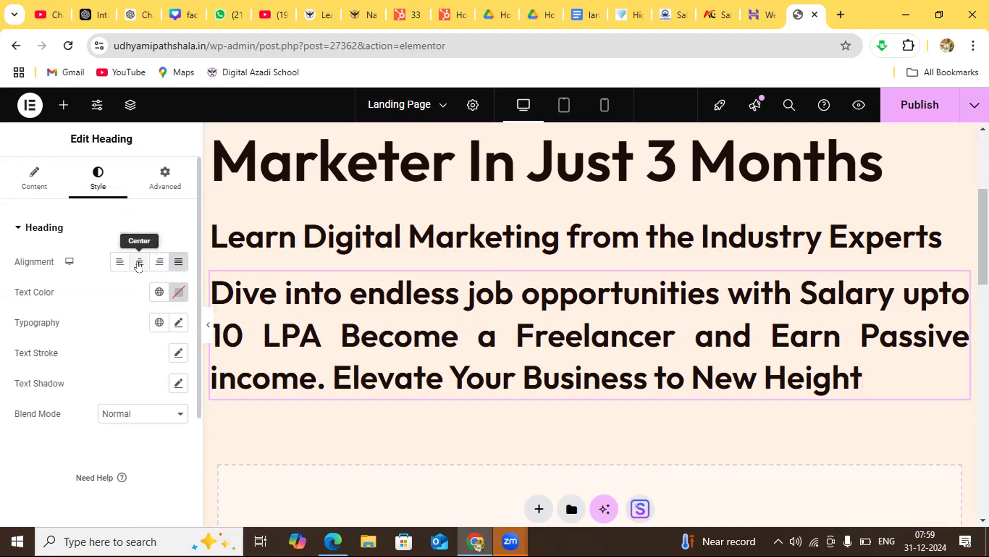
{"action": "left_click", "coordinate": [139, 264]}
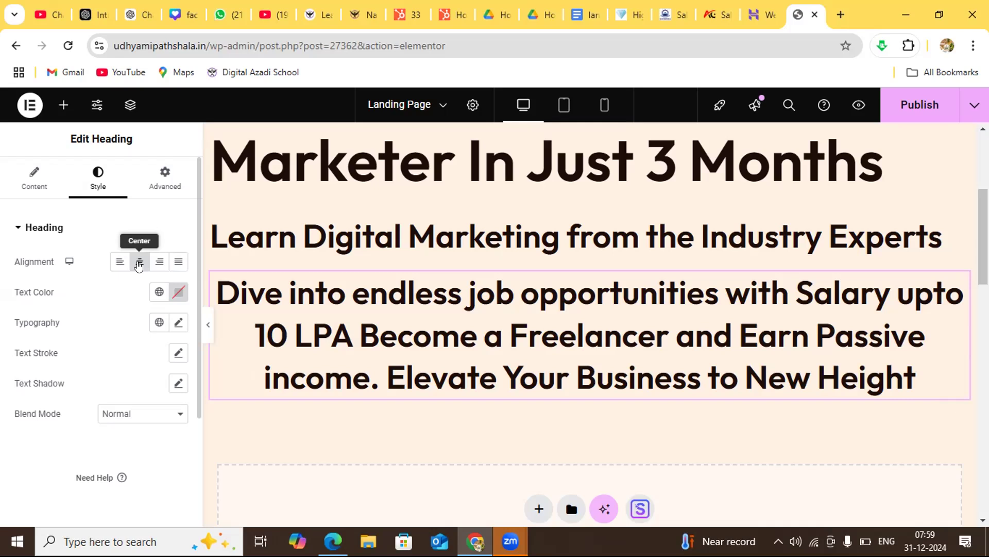
Enter the centered third heading's text on the canvas and publish the landing page.
{"action": "left_click", "coordinate": [332, 328]}
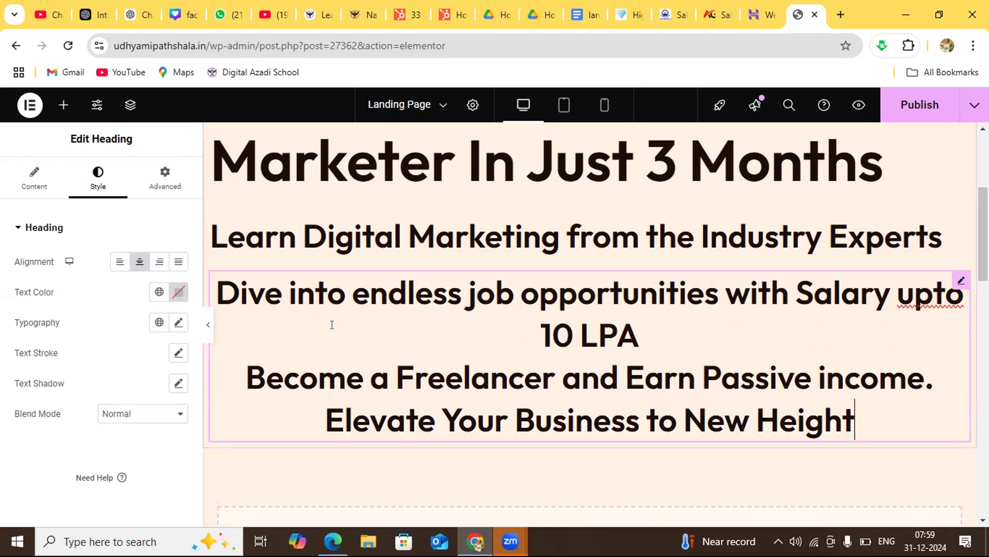
{"action": "left_click", "coordinate": [321, 414]}
{"action": "left_click", "coordinate": [902, 100]}
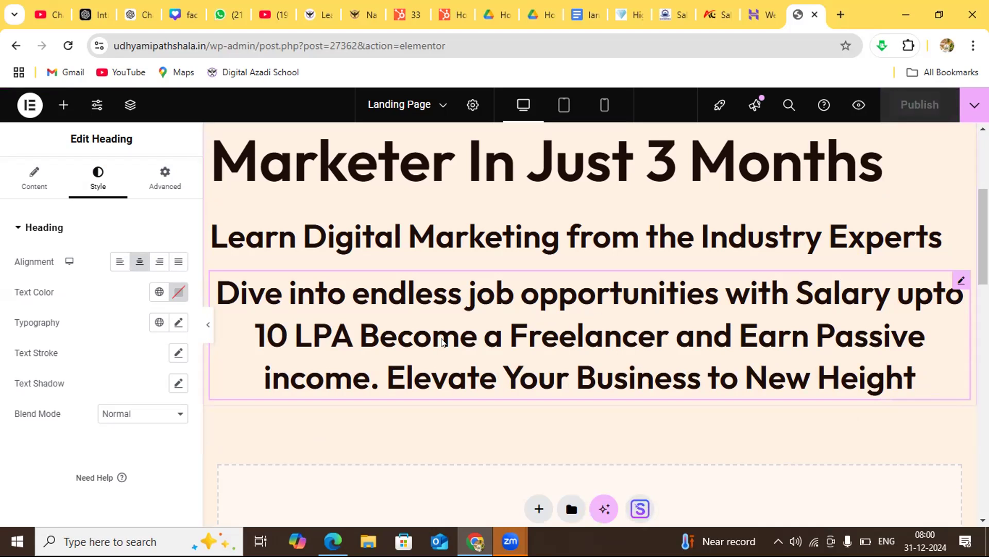
{"action": "left_click", "coordinate": [354, 335]}
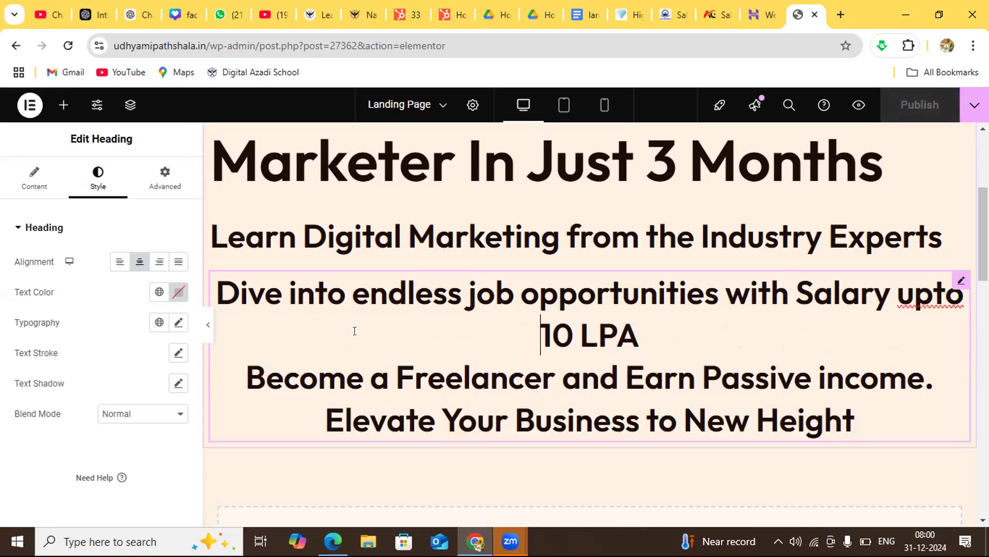
{"action": "left_click", "coordinate": [649, 335]}
{"action": "left_click", "coordinate": [920, 111]}
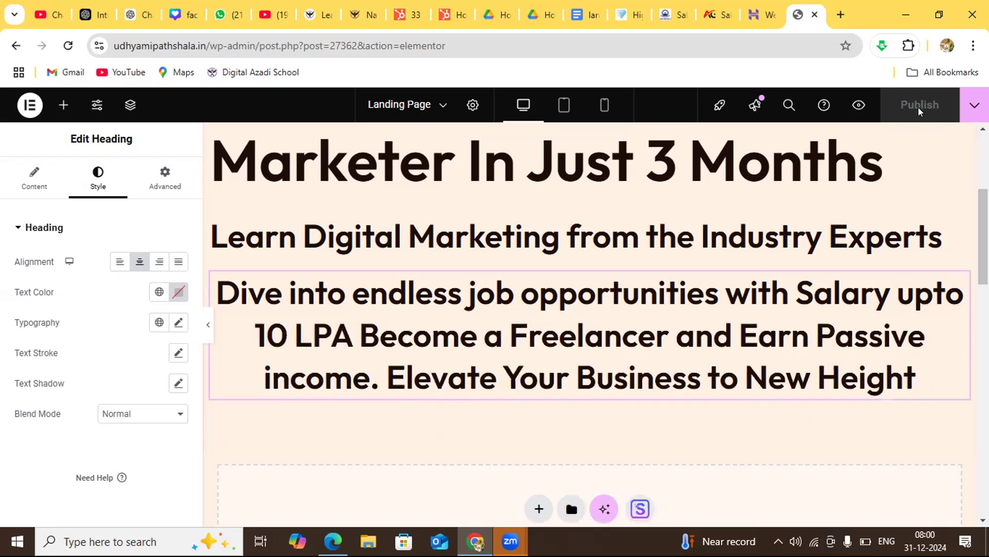
Break the third heading's text so each bullet starts on its own line, remove the extra blank lines between them, and publish the page.
{"action": "left_click", "coordinate": [357, 333]}
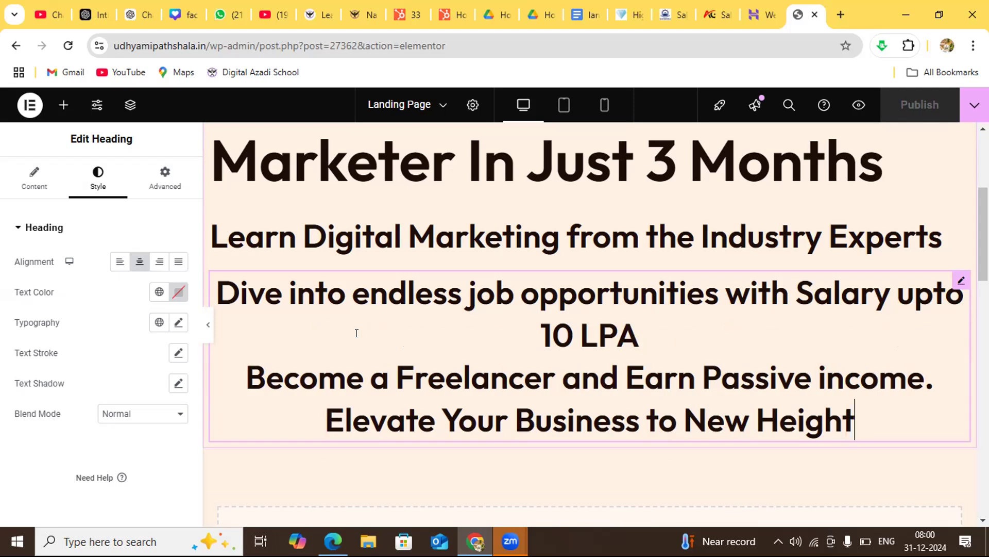
{"action": "key", "text": "Return"}
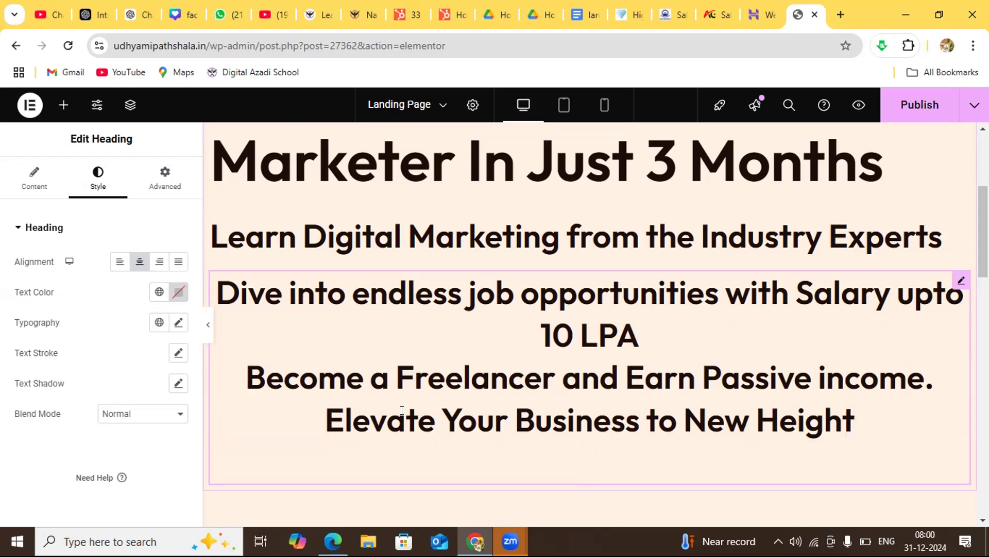
{"action": "left_click", "coordinate": [637, 334]}
{"action": "key", "text": "Return"}
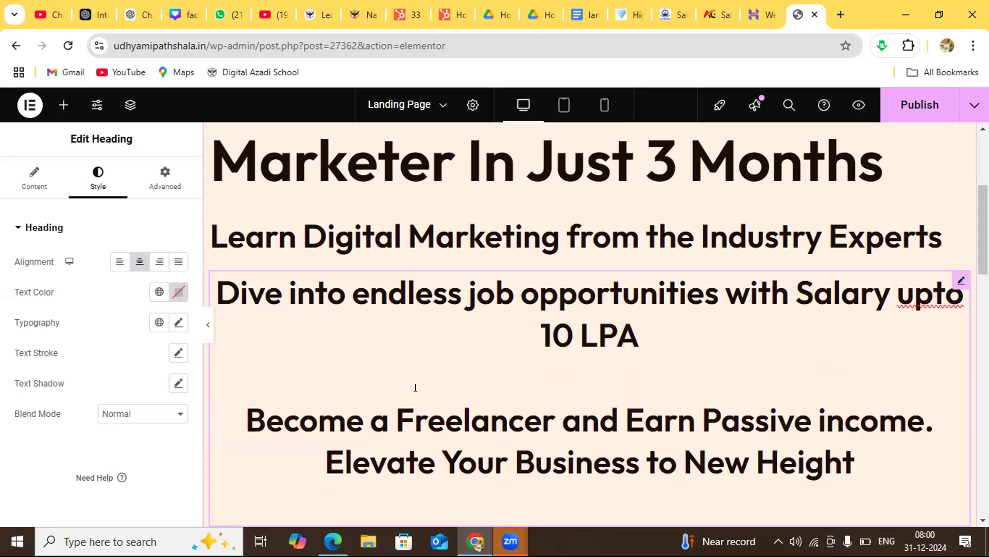
{"action": "left_click", "coordinate": [242, 415]}
{"action": "key", "text": "BackSpace"}
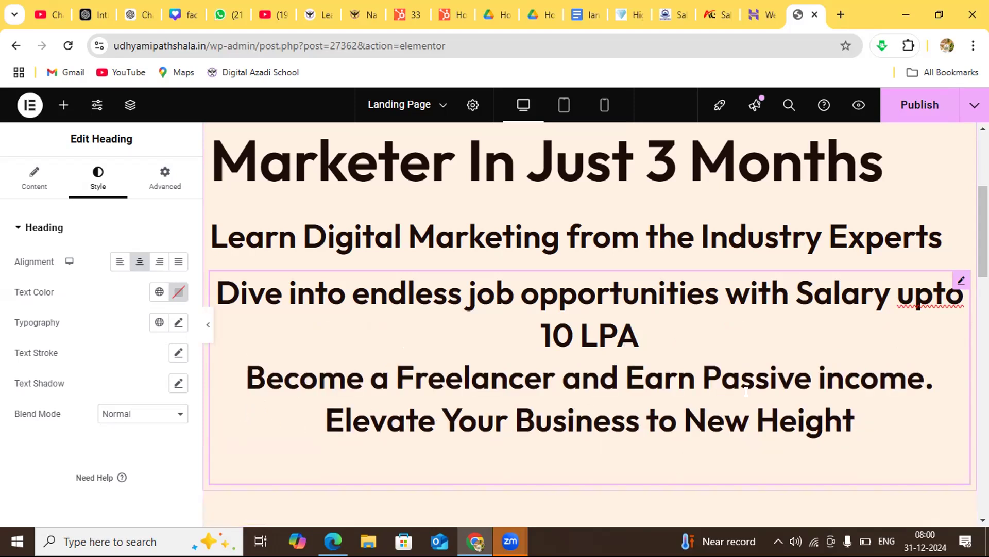
{"action": "left_click", "coordinate": [933, 387]}
{"action": "key", "text": "Return"}
{"action": "key", "text": "BackSpace"}
{"action": "left_click", "coordinate": [917, 104]}
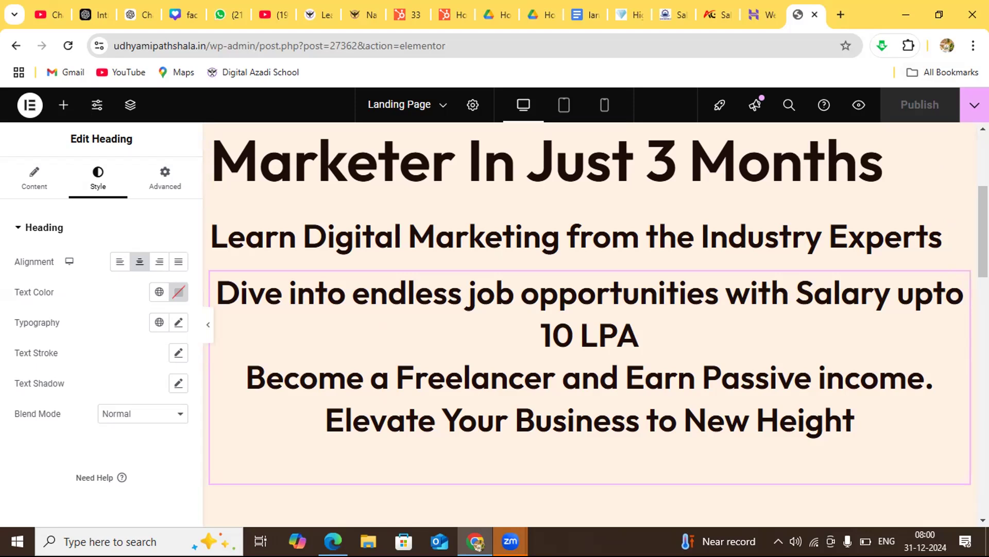
Add a Video widget below the third heading.
{"action": "scroll", "coordinate": [598, 330], "scroll_direction": "down", "scroll_amount": 4}
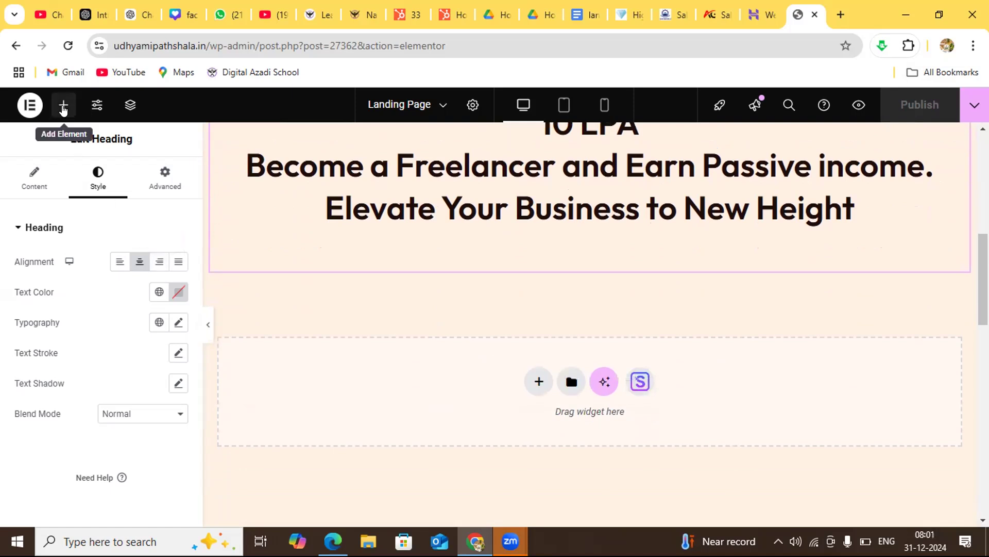
{"action": "left_click", "coordinate": [63, 106]}
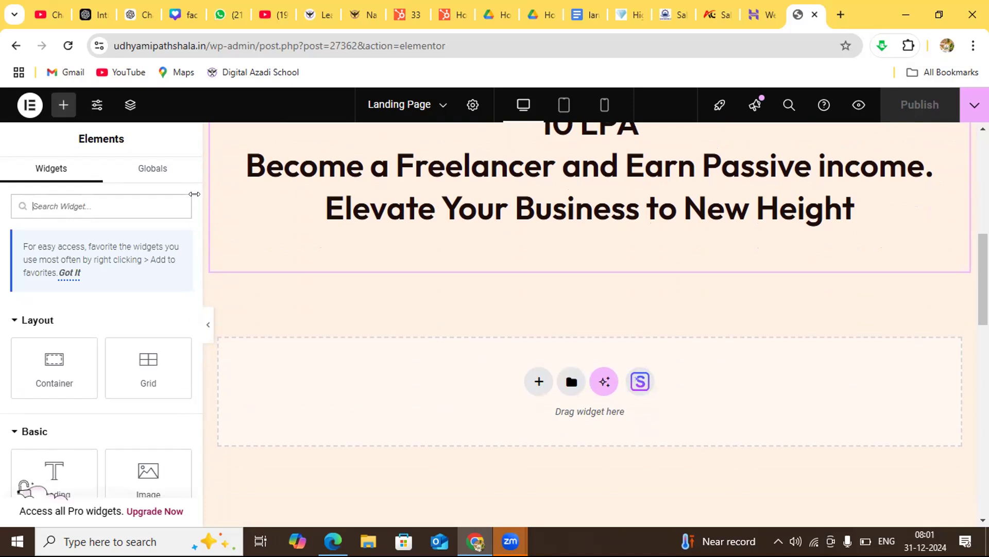
{"action": "left_click_drag", "start_coordinate": [199, 191], "coordinate": [199, 212]}
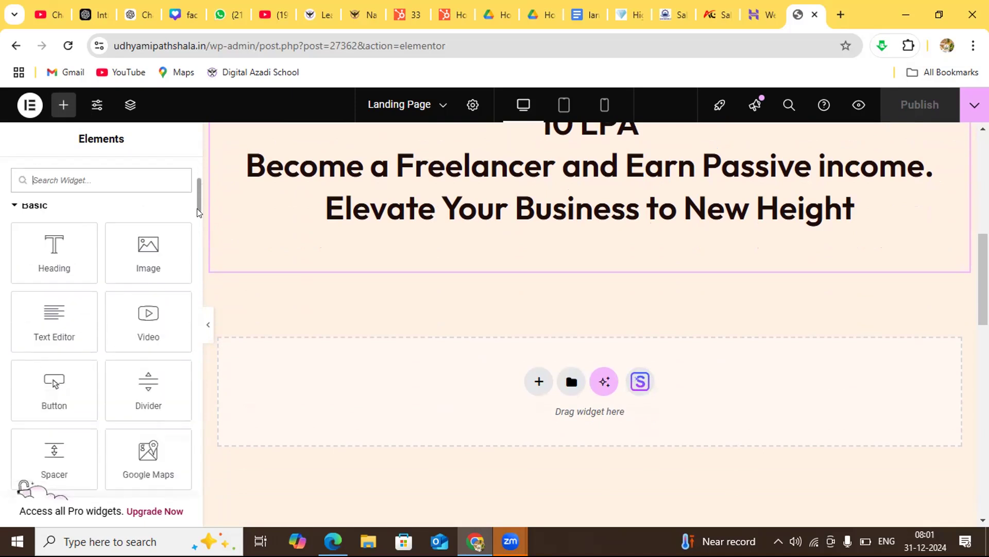
{"action": "left_click", "coordinate": [160, 305]}
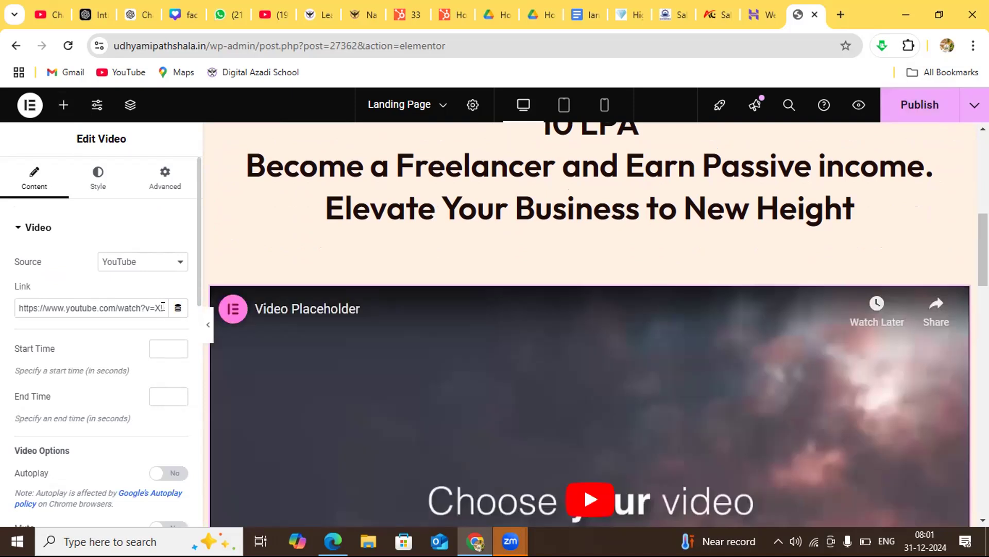
Try the 1:1 aspect ratio on the video, then go back to 16:9.
{"action": "left_click", "coordinate": [96, 181]}
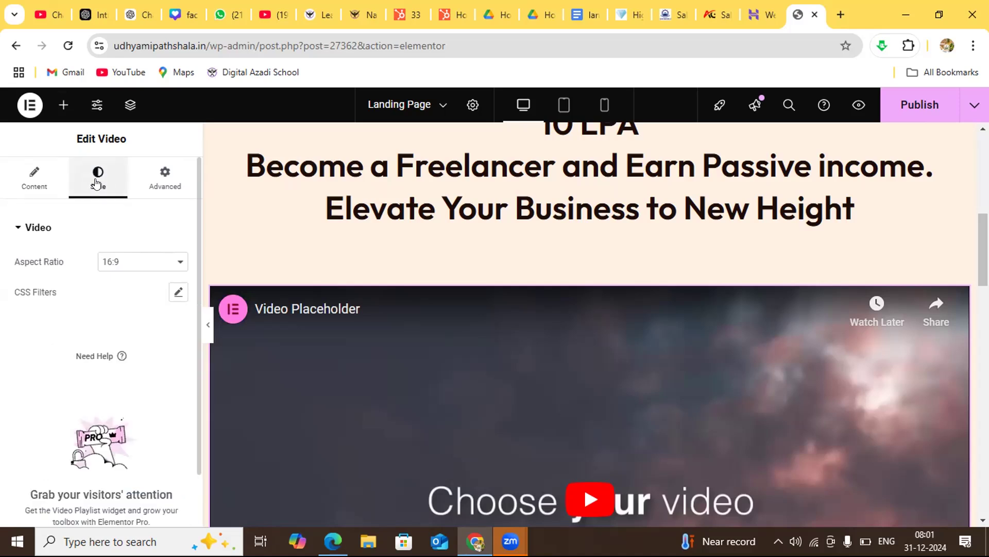
{"action": "left_click", "coordinate": [179, 262]}
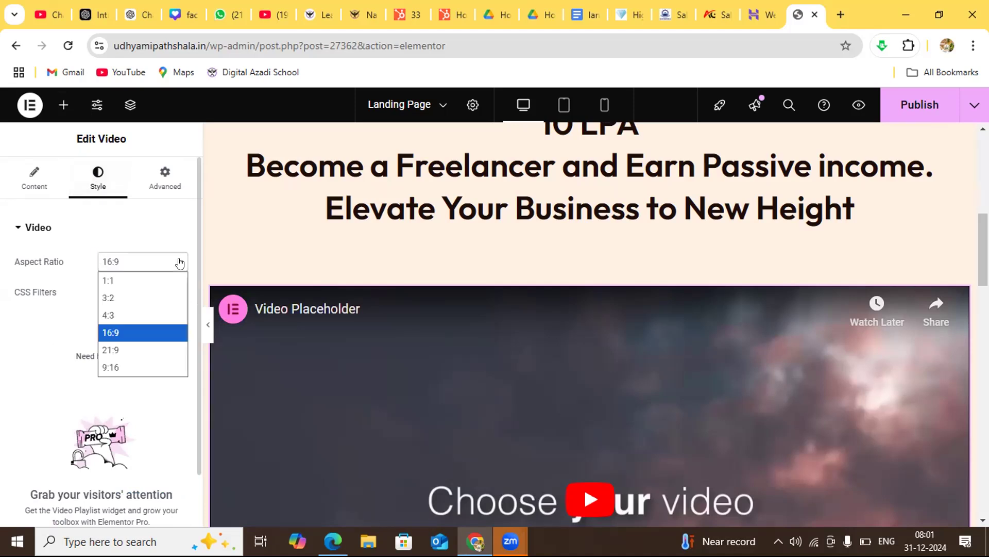
{"action": "left_click", "coordinate": [133, 283]}
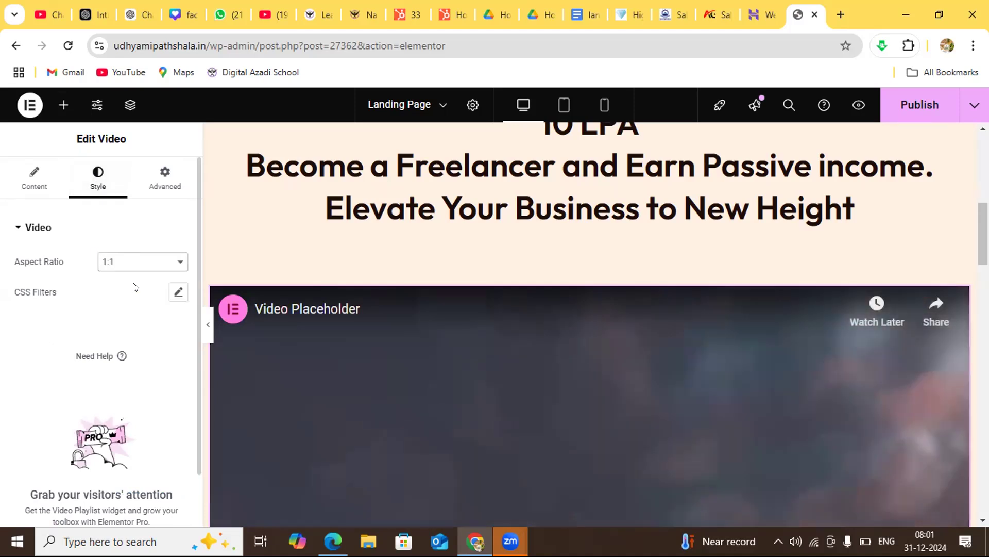
{"action": "left_click", "coordinate": [178, 262]}
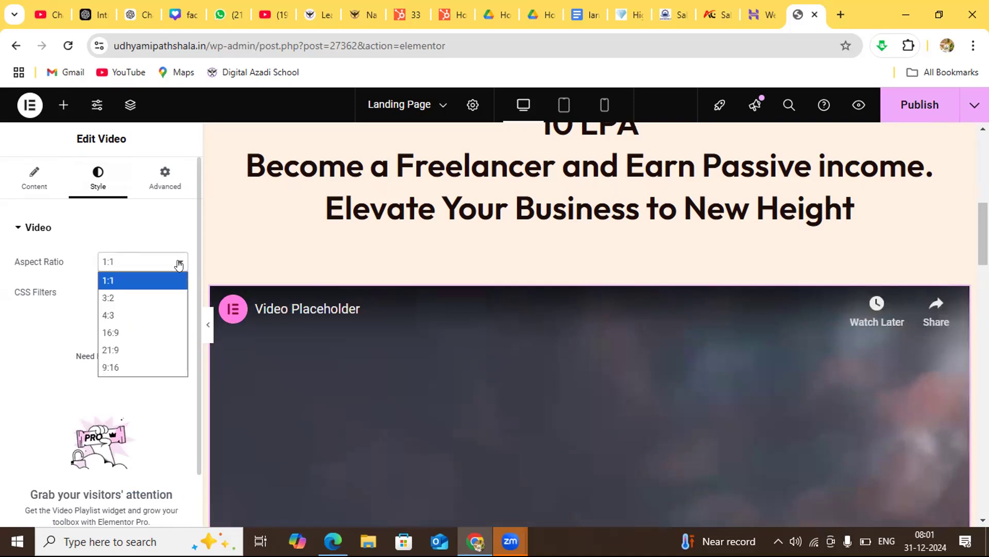
{"action": "left_click", "coordinate": [122, 330]}
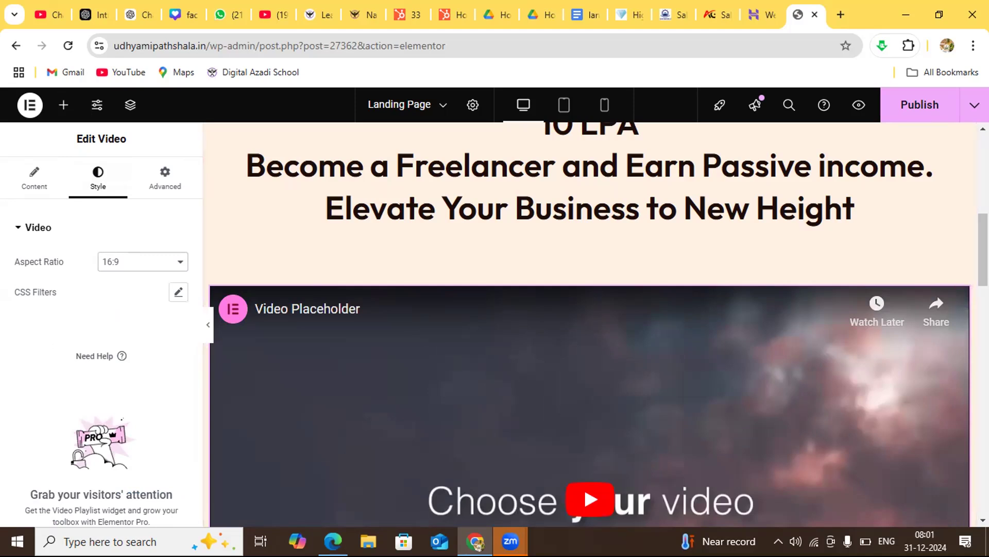
Try the 21:9 and 9:16 aspect ratios on the placeholder video, then return to 21:9.
{"action": "scroll", "coordinate": [956, 515], "scroll_direction": "down", "scroll_amount": 2}
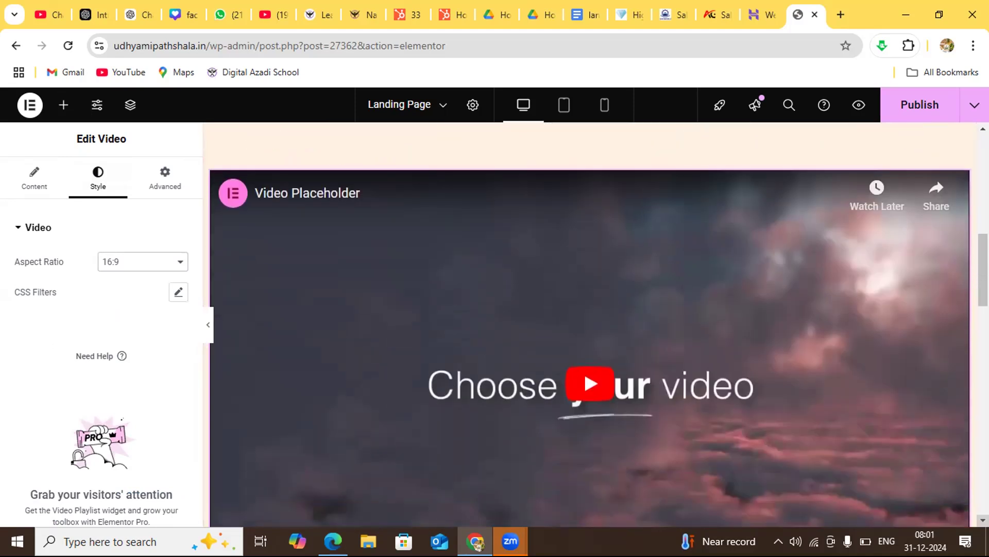
{"action": "left_click", "coordinate": [983, 520]}
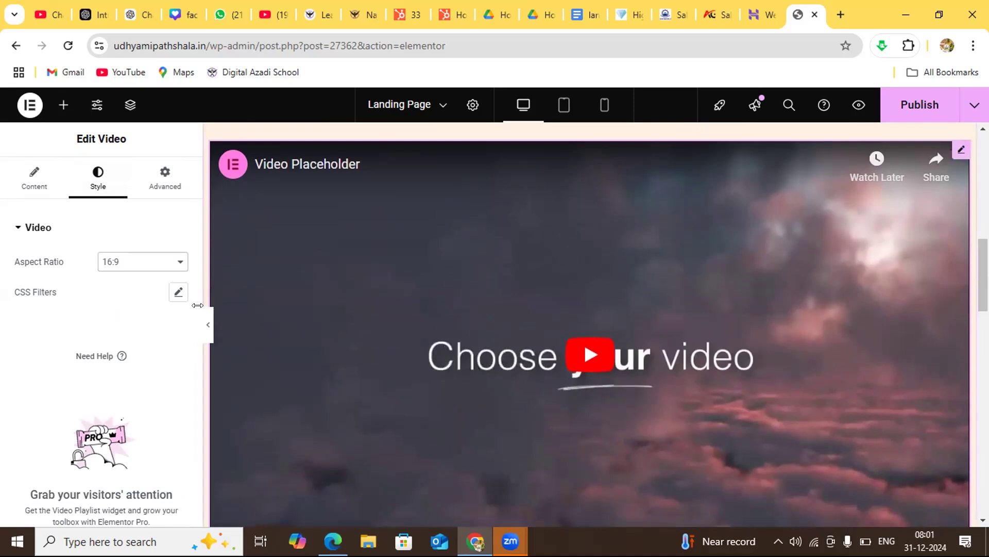
{"action": "left_click", "coordinate": [178, 261]}
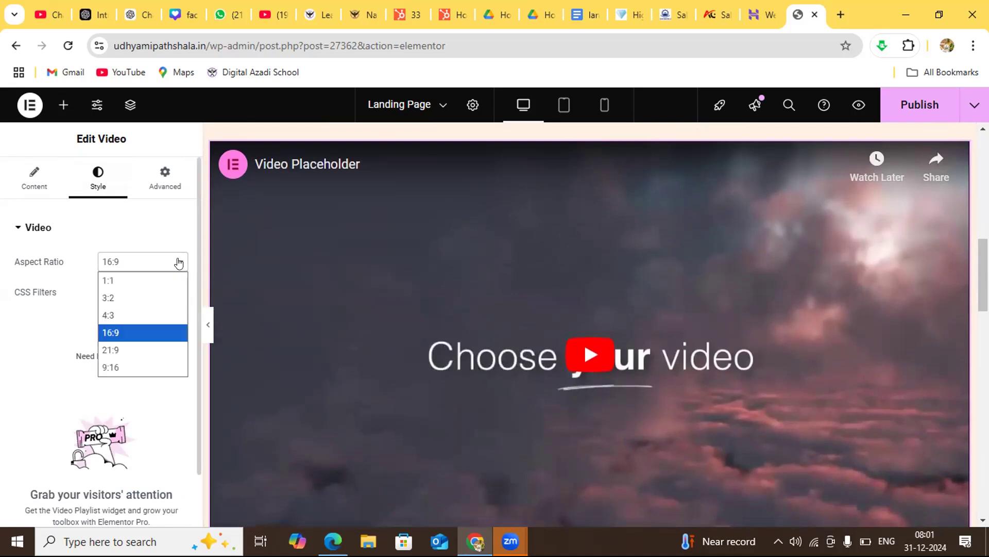
{"action": "left_click", "coordinate": [127, 349]}
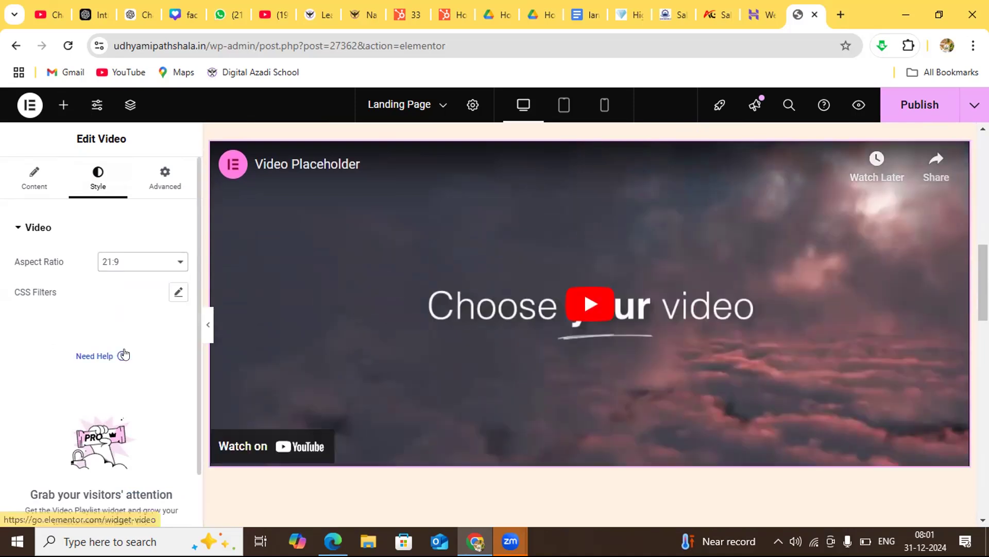
{"action": "left_click", "coordinate": [179, 262]}
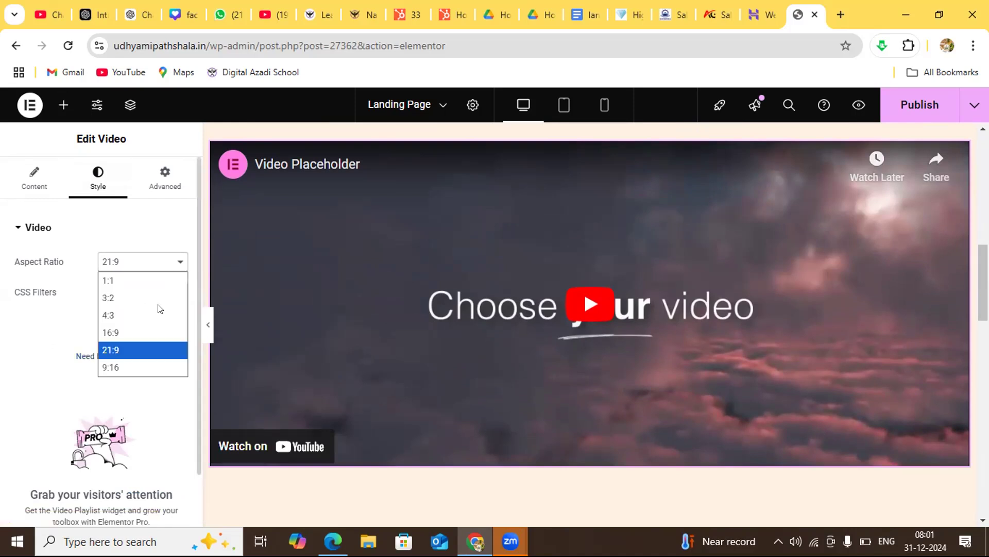
{"action": "left_click", "coordinate": [128, 365]}
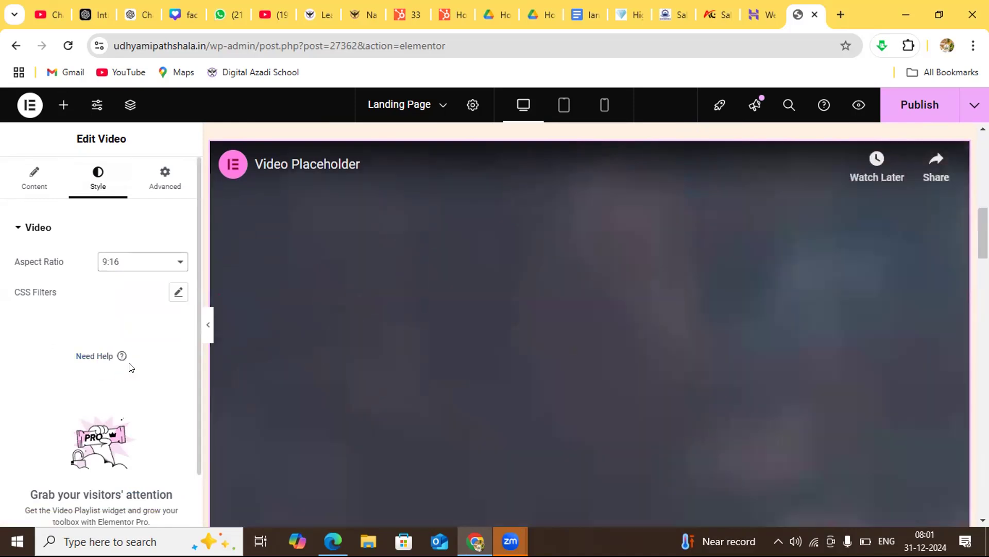
{"action": "left_click", "coordinate": [182, 263]}
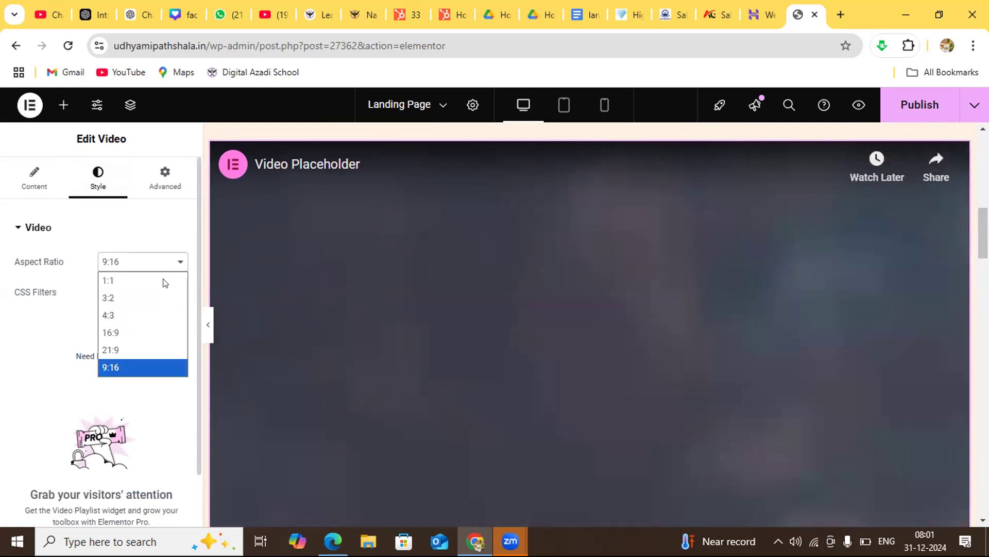
{"action": "left_click", "coordinate": [119, 344]}
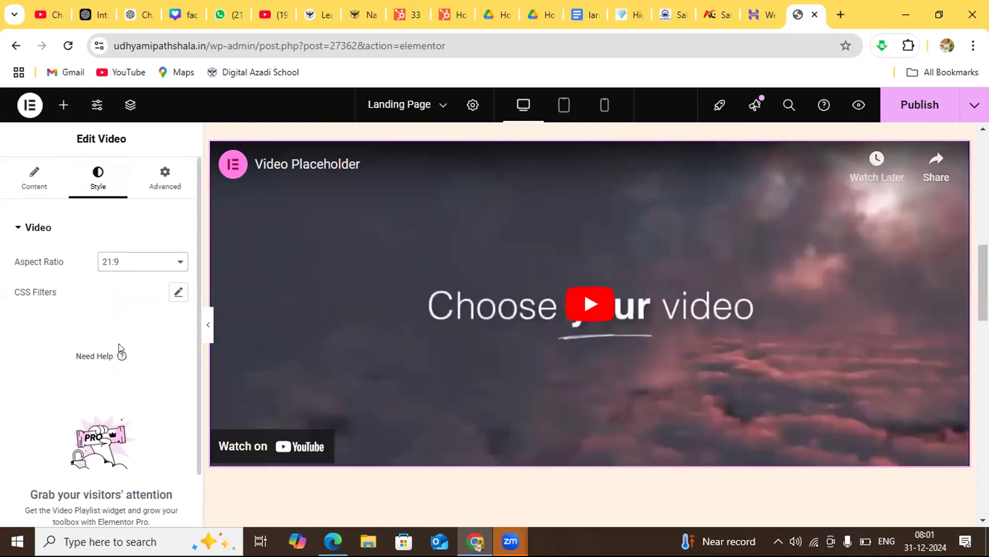
Compare the video at the 16:9 and 4:3 aspect ratios, then set it to 21:9.
{"action": "left_click", "coordinate": [181, 263]}
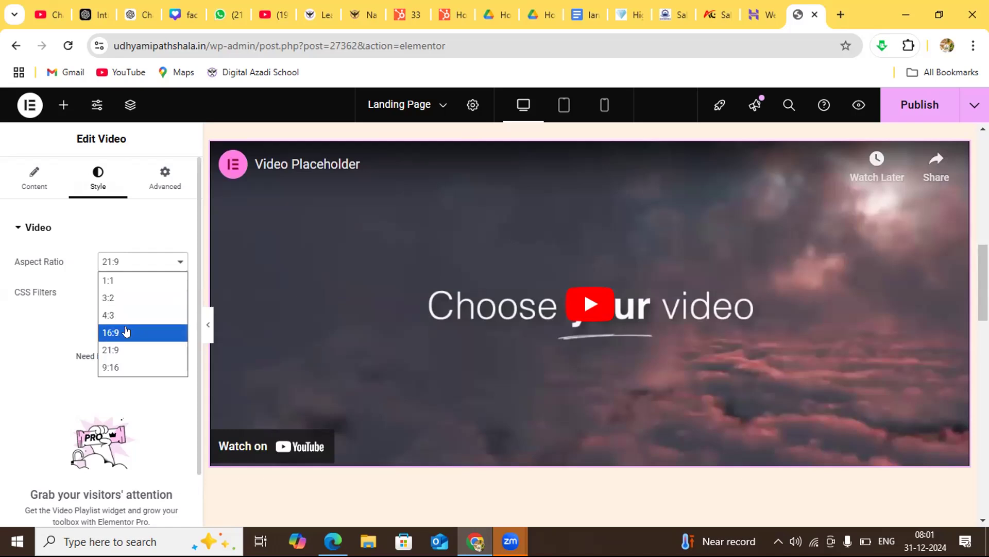
{"action": "left_click", "coordinate": [128, 331]}
{"action": "left_click", "coordinate": [180, 262]}
{"action": "left_click", "coordinate": [119, 316]}
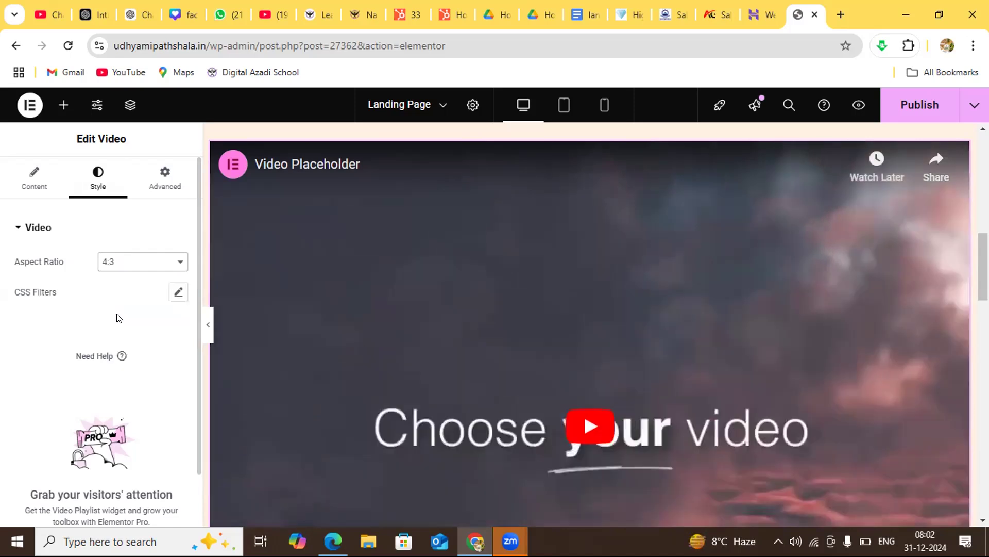
{"action": "left_click", "coordinate": [182, 265]}
{"action": "left_click", "coordinate": [124, 348]}
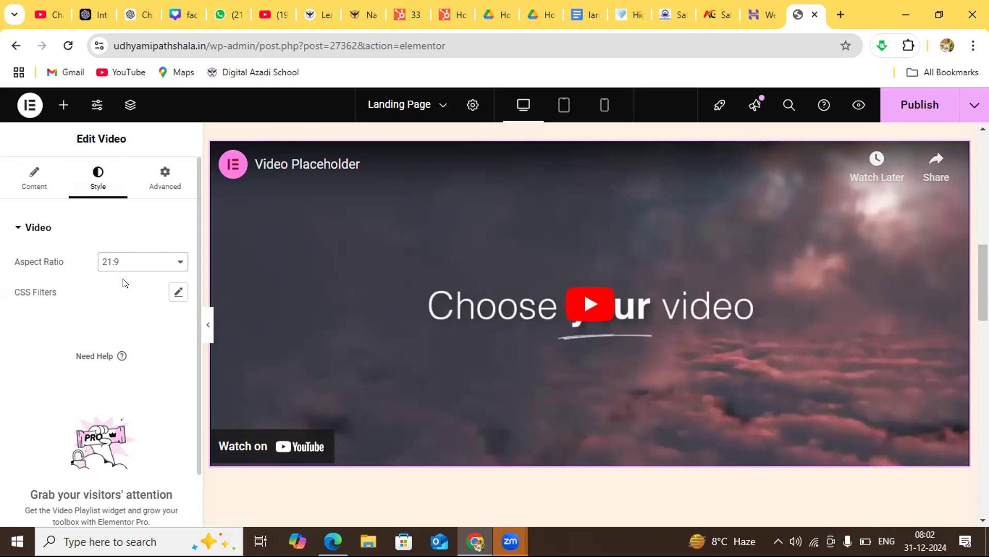
Look through the Video widget's advanced layout options, such as margin, padding, width and alignment.
{"action": "left_click", "coordinate": [165, 183]}
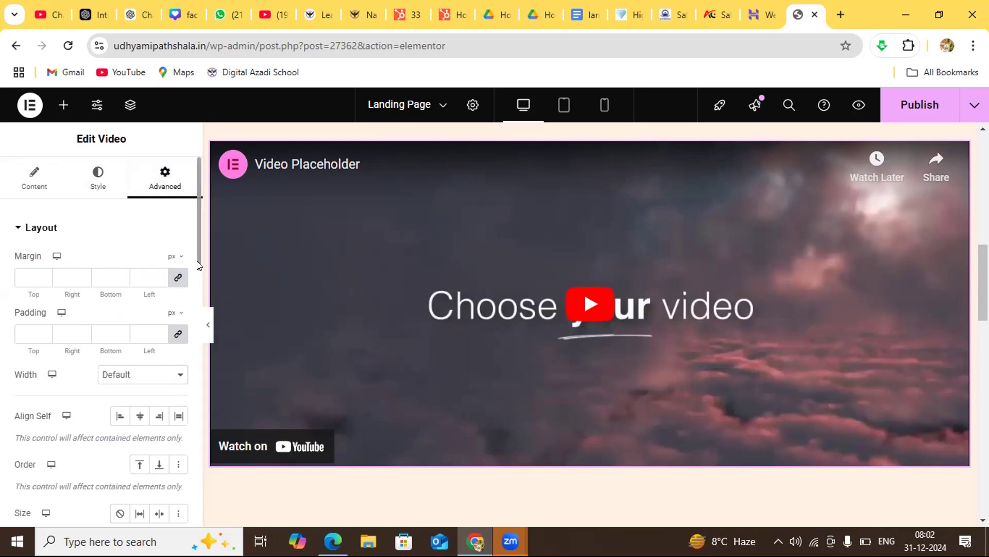
{"action": "left_click_drag", "start_coordinate": [197, 265], "coordinate": [205, 203]}
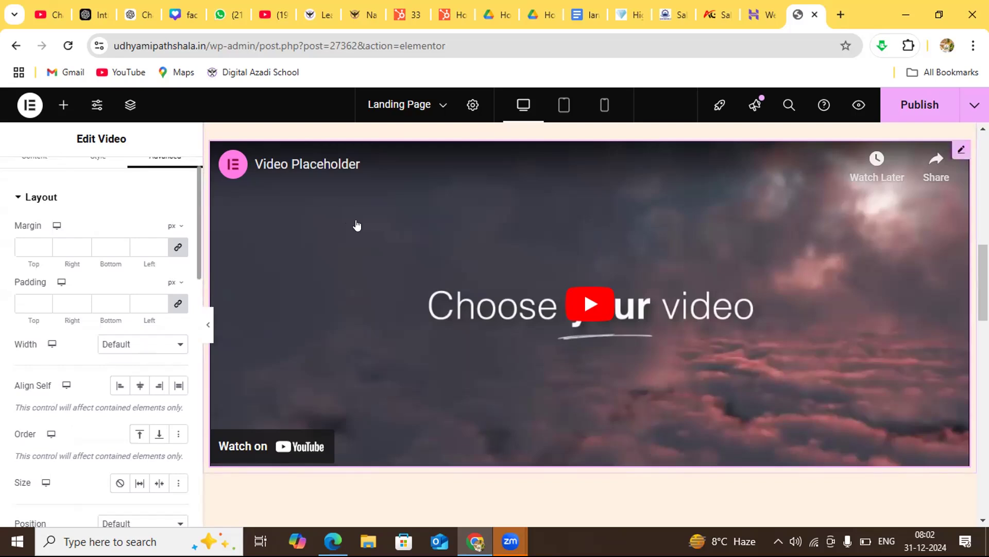
{"action": "scroll", "coordinate": [183, 196], "scroll_direction": "up", "scroll_amount": 1}
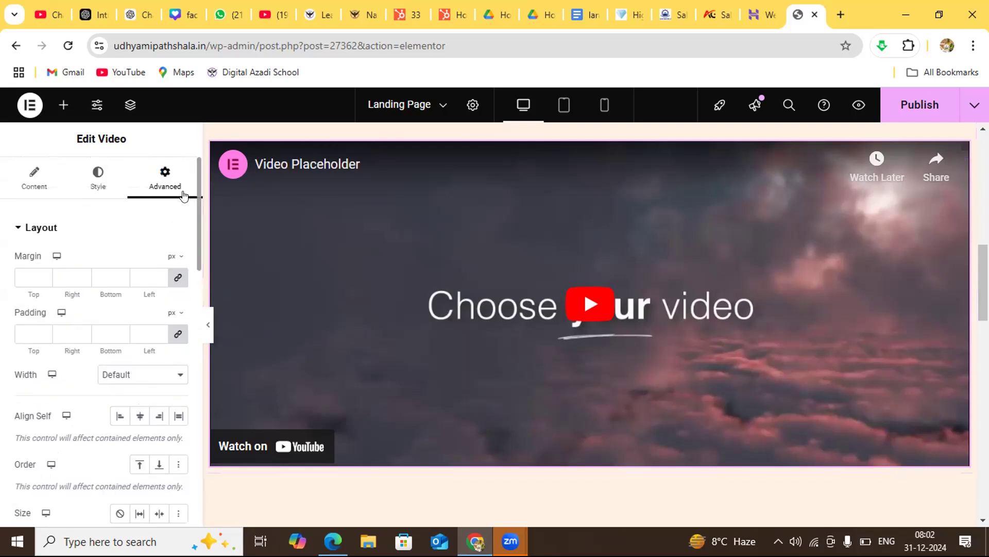
Copy the shareable link of the "How to Create Facebook Ads? A Simple Guide!" video from YouTube Studio and return to the Elementor editor.
{"action": "left_click", "coordinate": [33, 184]}
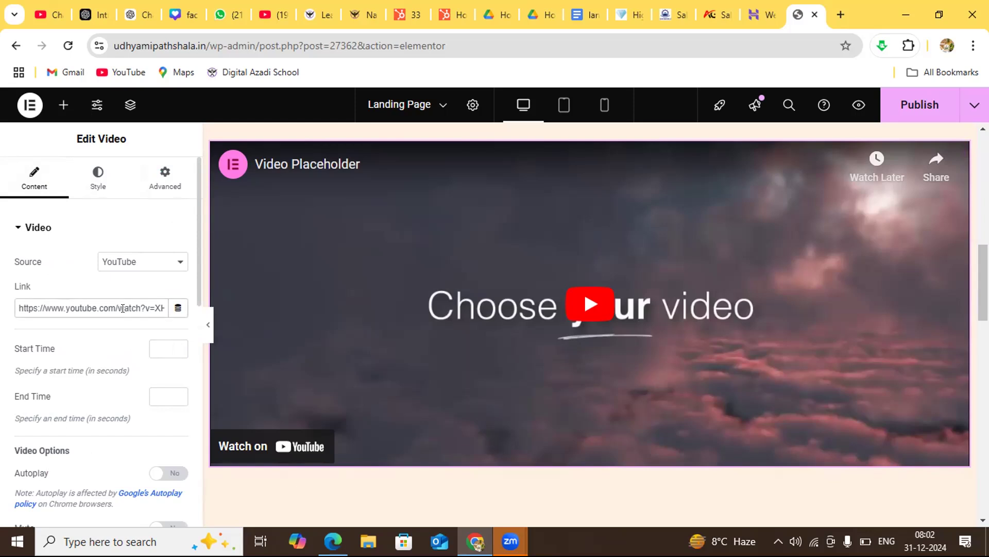
{"action": "left_click", "coordinate": [149, 308]}
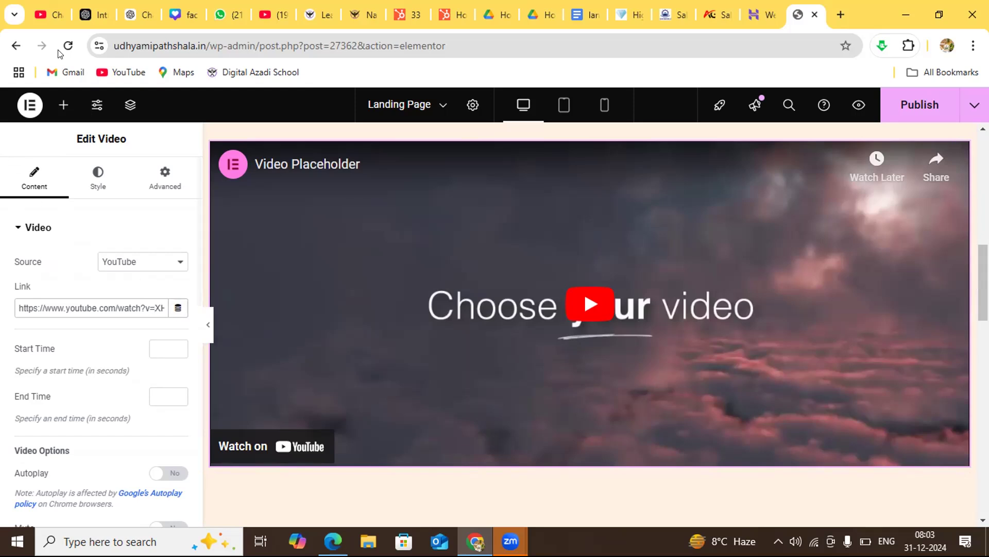
{"action": "left_click", "coordinate": [52, 12]}
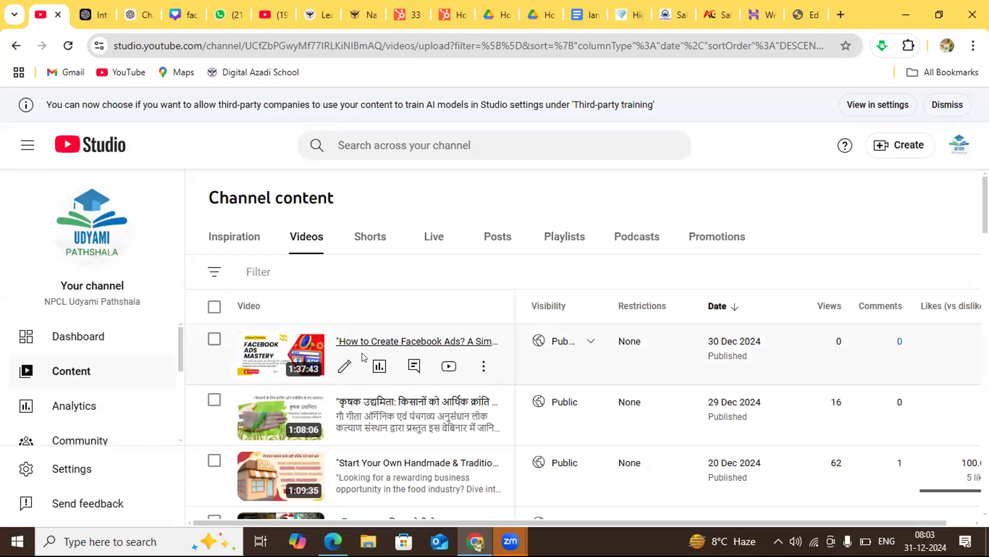
{"action": "left_click", "coordinate": [483, 367]}
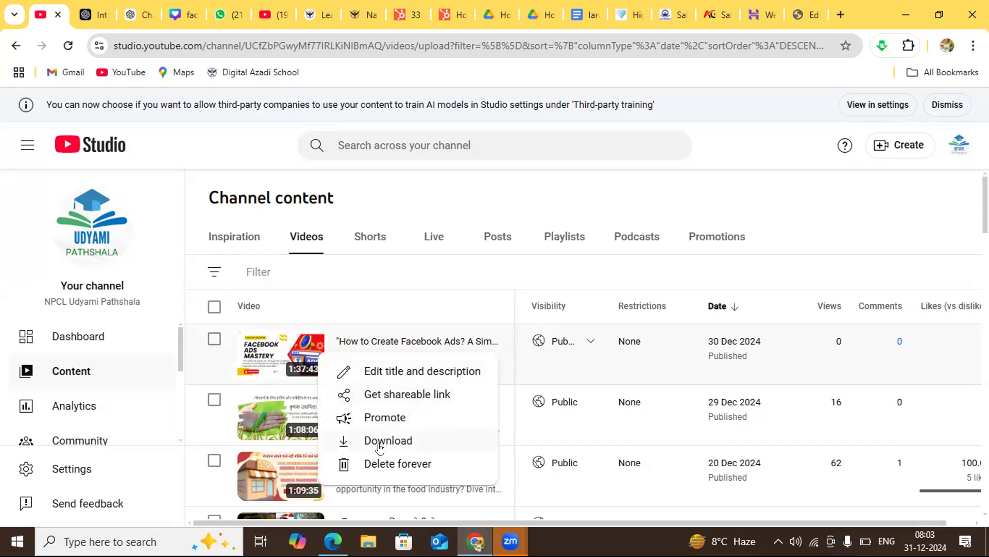
{"action": "left_click", "coordinate": [404, 394]}
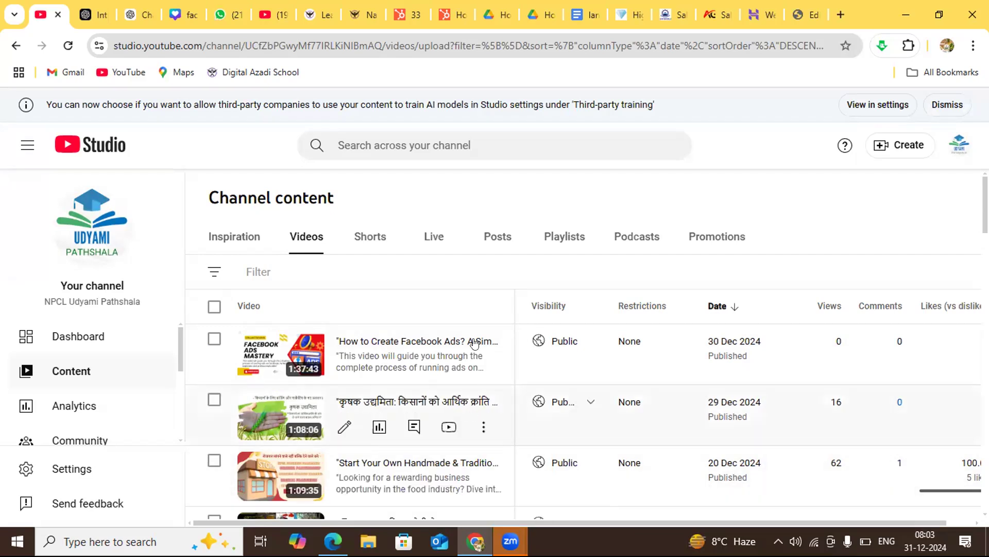
{"action": "left_click", "coordinate": [806, 13]}
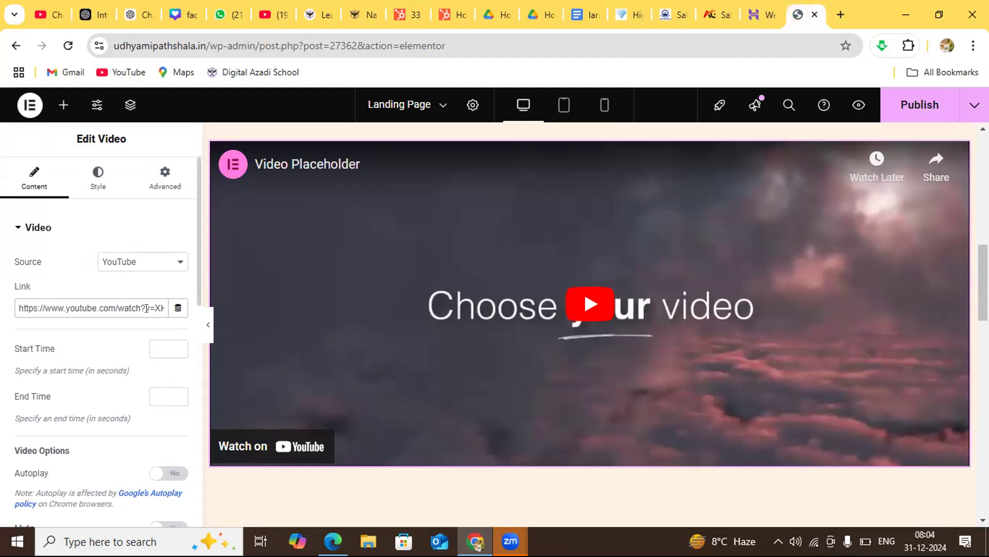
{"action": "key", "text": "BackSpace"}
{"action": "key", "text": "BackSpace"}
{"action": "key", "text": "BackSpace"}
{"action": "key", "text": "BackSpace"}
{"action": "key", "text": "BackSpace"}
{"action": "key", "text": "BackSpace"}
{"action": "key", "text": "BackSpace"}
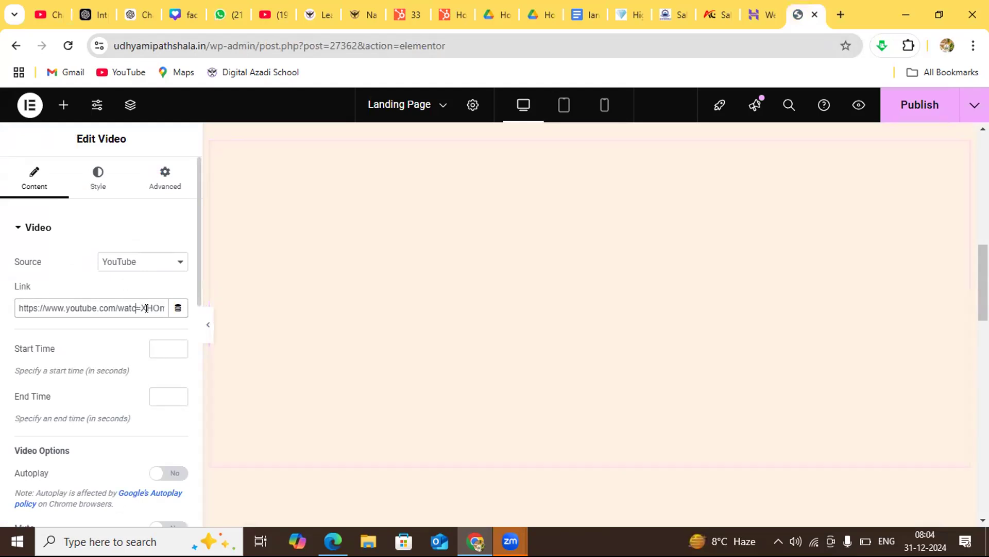
{"action": "key", "text": "BackSpace"}
{"action": "key", "text": "BackSpace"}
{"action": "key", "text": "BackSpace"}
{"action": "key", "text": "BackSpace"}
{"action": "key", "text": "BackSpace"}
{"action": "key", "text": "BackSpace"}
{"action": "key", "text": "BackSpace"}
{"action": "key", "text": "BackSpace"}
{"action": "key", "text": "BackSpace"}
{"action": "key", "text": "BackSpace"}
{"action": "key", "text": "BackSpace"}
{"action": "key", "text": "BackSpace"}
{"action": "key", "text": "BackSpace"}
{"action": "key", "text": "BackSpace"}
{"action": "key", "text": "BackSpace"}
{"action": "key", "text": "BackSpace"}
{"action": "left_click", "coordinate": [133, 308]}
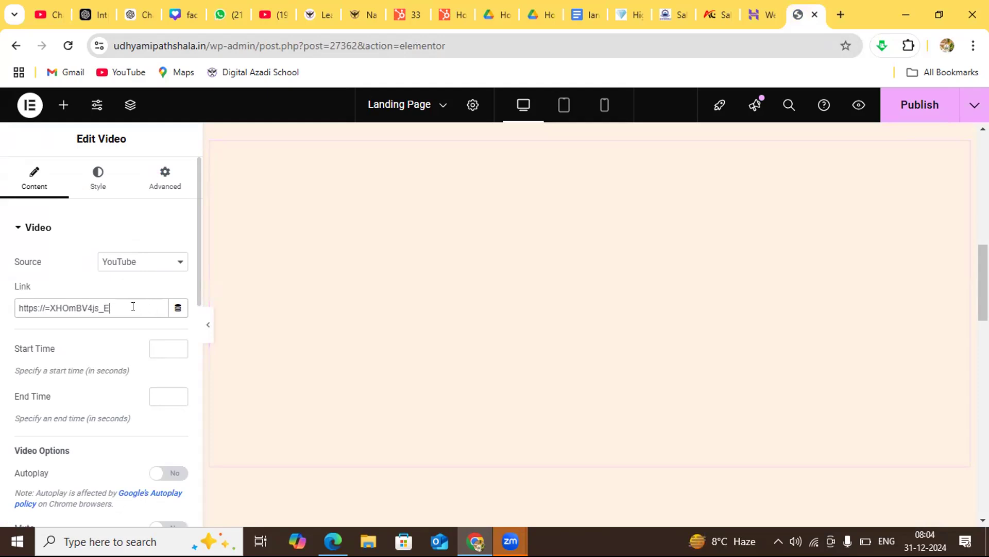
{"action": "key", "text": "BackSpace"}
{"action": "key", "text": "BackSpace"}
{"action": "key", "text": "BackSpace"}
{"action": "key", "text": "BackSpace"}
{"action": "key", "text": "BackSpace"}
{"action": "key", "text": "BackSpace"}
{"action": "key", "text": "BackSpace"}
{"action": "key", "text": "BackSpace"}
{"action": "key", "text": "BackSpace"}
{"action": "key", "text": "BackSpace"}
{"action": "key", "text": "BackSpace"}
{"action": "key", "text": "BackSpace"}
{"action": "key", "text": "BackSpace"}
{"action": "key", "text": "BackSpace"}
{"action": "key", "text": "BackSpace"}
{"action": "key", "text": "BackSpace"}
{"action": "key", "text": "BackSpace"}
{"action": "key", "text": "BackSpace"}
{"action": "key", "text": "BackSpace"}
{"action": "key", "text": "BackSpace"}
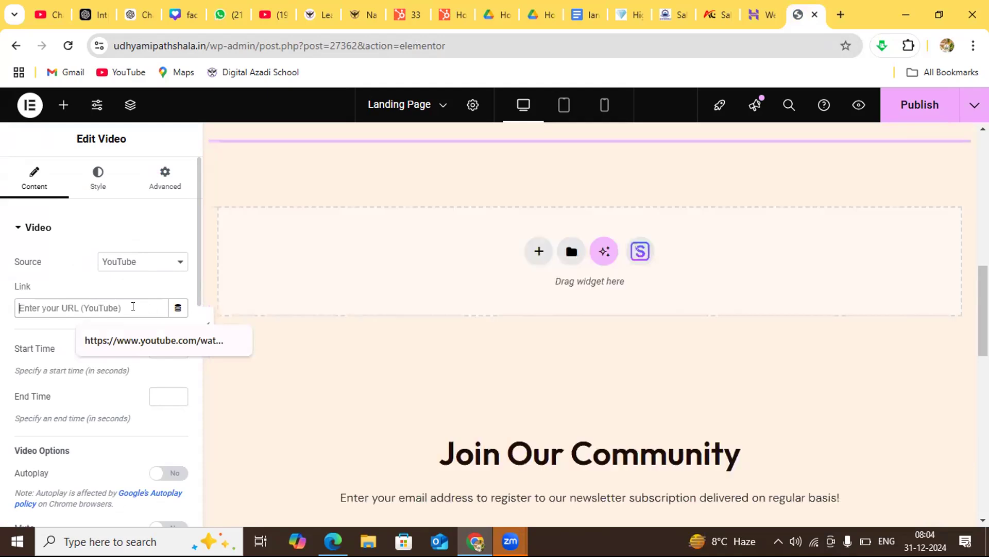
{"action": "left_click", "coordinate": [146, 341]}
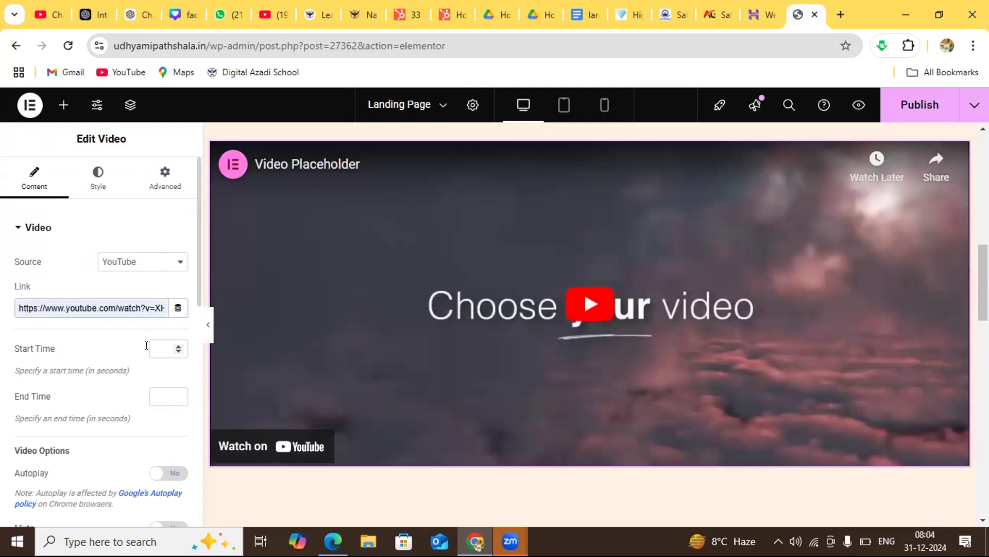
{"action": "left_click", "coordinate": [155, 308]}
{"action": "key", "text": "BackSpace"}
{"action": "key", "text": "BackSpace"}
{"action": "key", "text": "BackSpace"}
{"action": "key", "text": "BackSpace"}
{"action": "key", "text": "BackSpace"}
{"action": "key", "text": "BackSpace"}
{"action": "key", "text": "BackSpace"}
{"action": "key", "text": "BackSpace"}
{"action": "key", "text": "BackSpace"}
{"action": "key", "text": "BackSpace"}
{"action": "key", "text": "BackSpace"}
{"action": "key", "text": "BackSpace"}
{"action": "key", "text": "BackSpace"}
{"action": "key", "text": "BackSpace"}
{"action": "key", "text": "BackSpace"}
{"action": "key", "text": "BackSpace"}
{"action": "key", "text": "BackSpace"}
{"action": "key", "text": "BackSpace"}
{"action": "key", "text": "BackSpace"}
{"action": "key", "text": "BackSpace"}
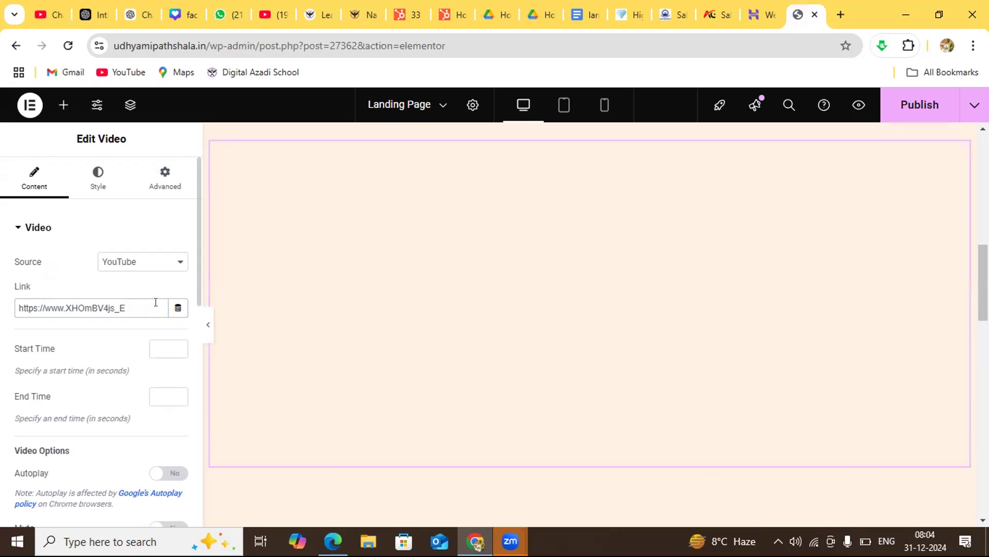
{"action": "key", "text": "BackSpace"}
{"action": "key", "text": "BackSpace"}
{"action": "key", "text": "BackSpace"}
{"action": "key", "text": "BackSpace"}
{"action": "key", "text": "BackSpace"}
{"action": "key", "text": "BackSpace"}
{"action": "key", "text": "BackSpace"}
{"action": "key", "text": "BackSpace"}
{"action": "key", "text": "BackSpace"}
{"action": "key", "text": "BackSpace"}
{"action": "key", "text": "BackSpace"}
{"action": "key", "text": "BackSpace"}
{"action": "key", "text": "BackSpace"}
{"action": "key", "text": "BackSpace"}
{"action": "key", "text": "BackSpace"}
{"action": "key", "text": "BackSpace"}
{"action": "key", "text": "BackSpace"}
{"action": "key", "text": "BackSpace"}
{"action": "key", "text": "BackSpace"}
{"action": "key", "text": "BackSpace"}
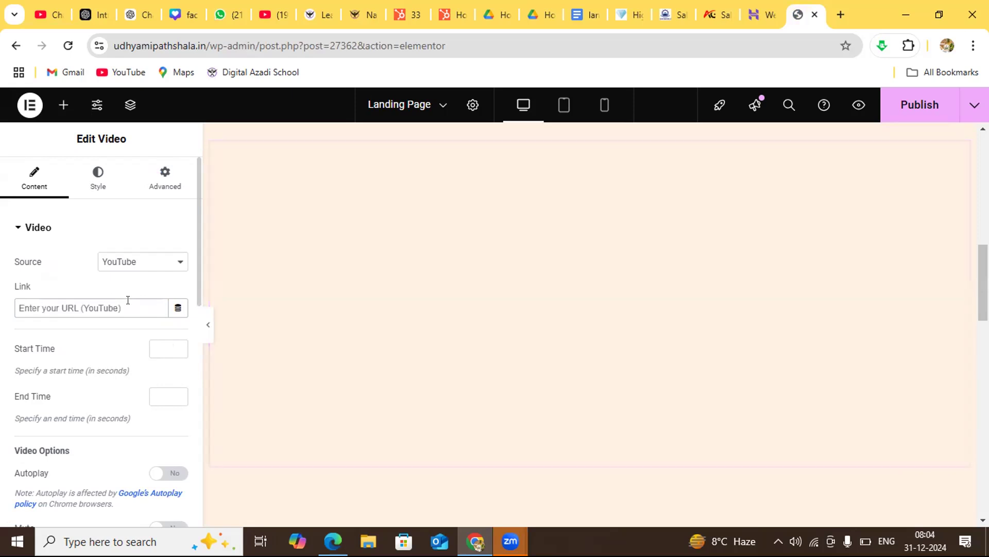
{"action": "key", "text": "ctrl+v"}
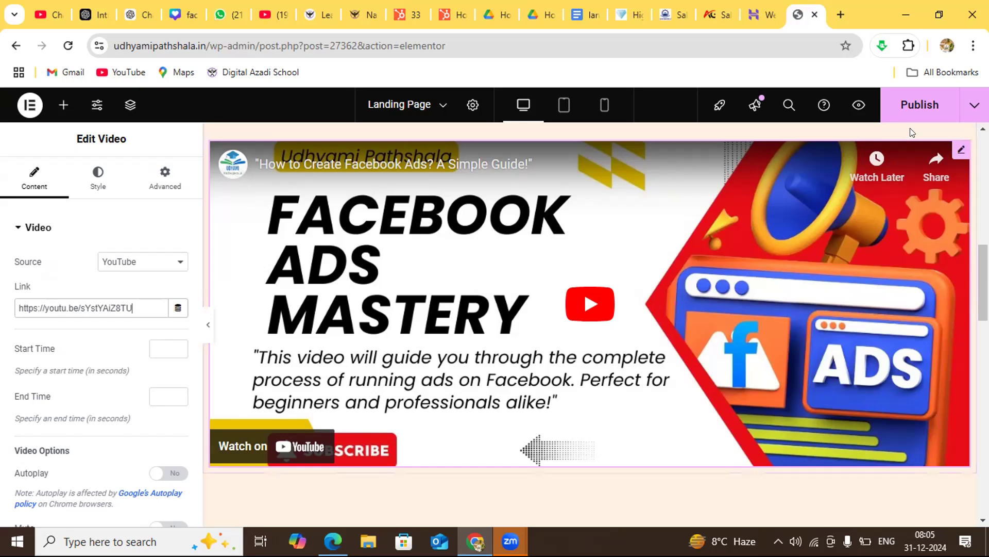
{"action": "left_click", "coordinate": [915, 105]}
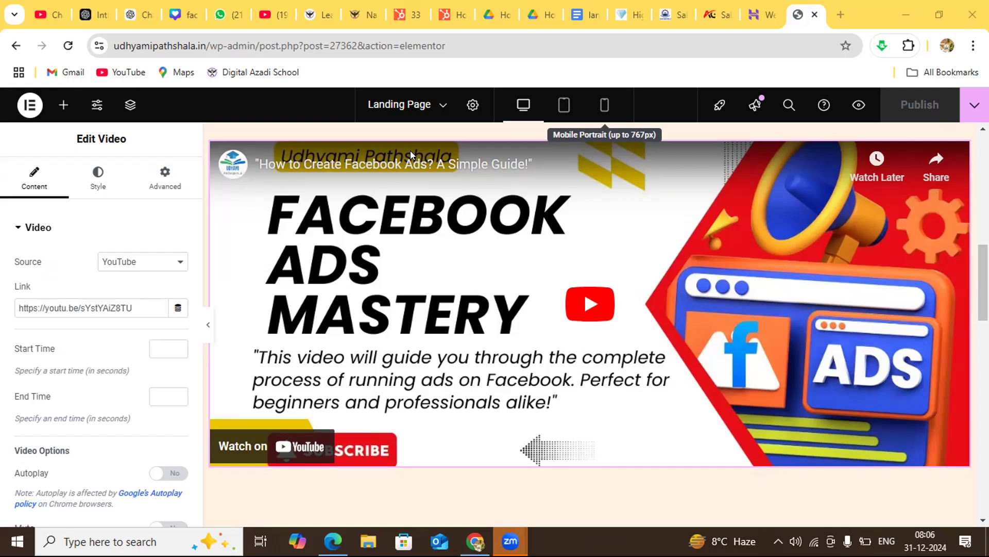
Review the landing page from its menu and headings through the embedded video to the newsletter section.
{"action": "left_click", "coordinate": [983, 128]}
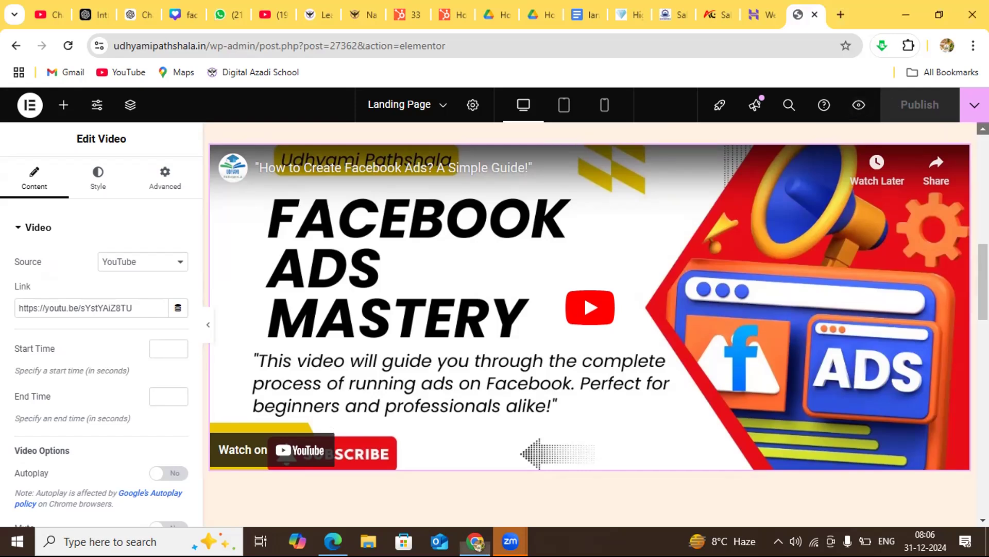
{"action": "scroll", "coordinate": [983, 129], "scroll_direction": "up", "scroll_amount": 8}
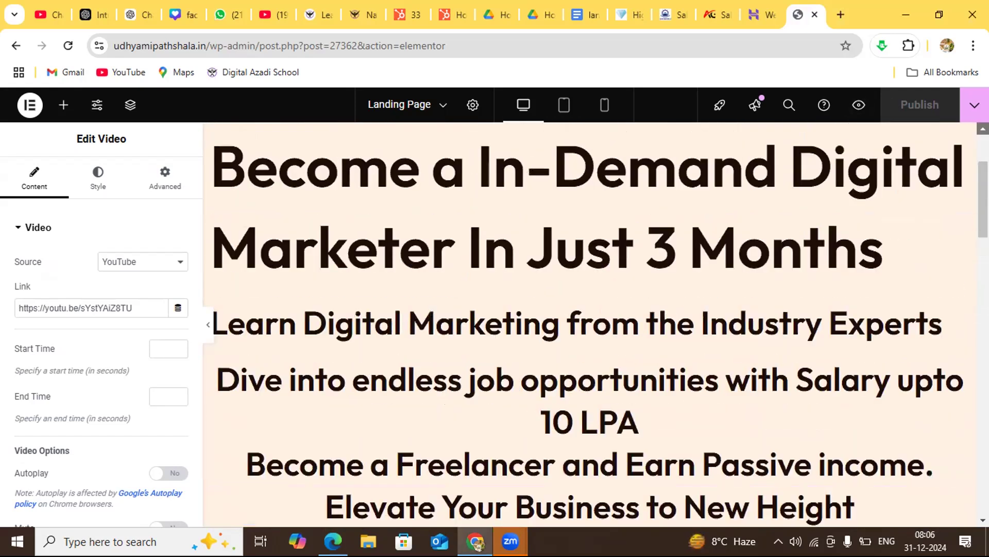
{"action": "scroll", "coordinate": [984, 128], "scroll_direction": "up", "scroll_amount": 2}
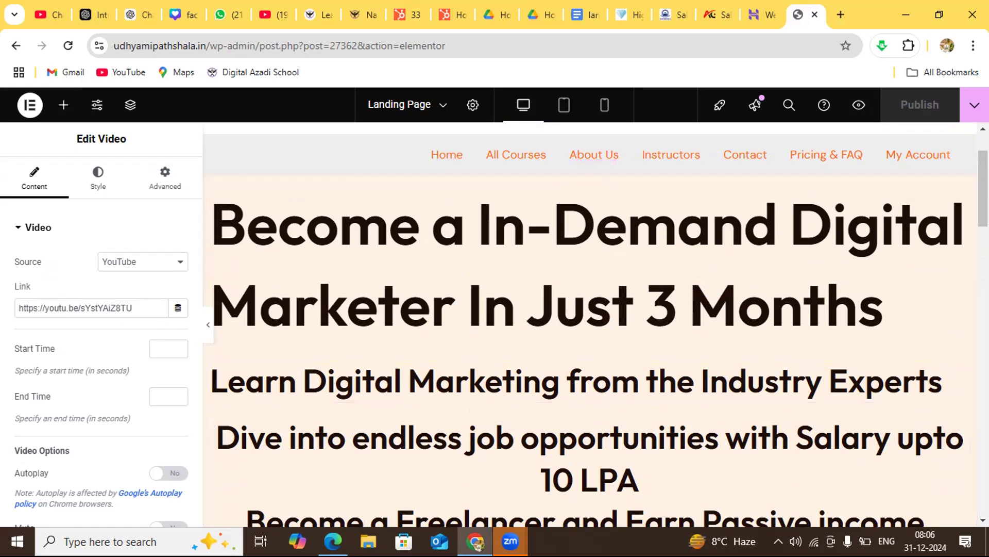
{"action": "scroll", "coordinate": [596, 324], "scroll_direction": "down", "scroll_amount": 4}
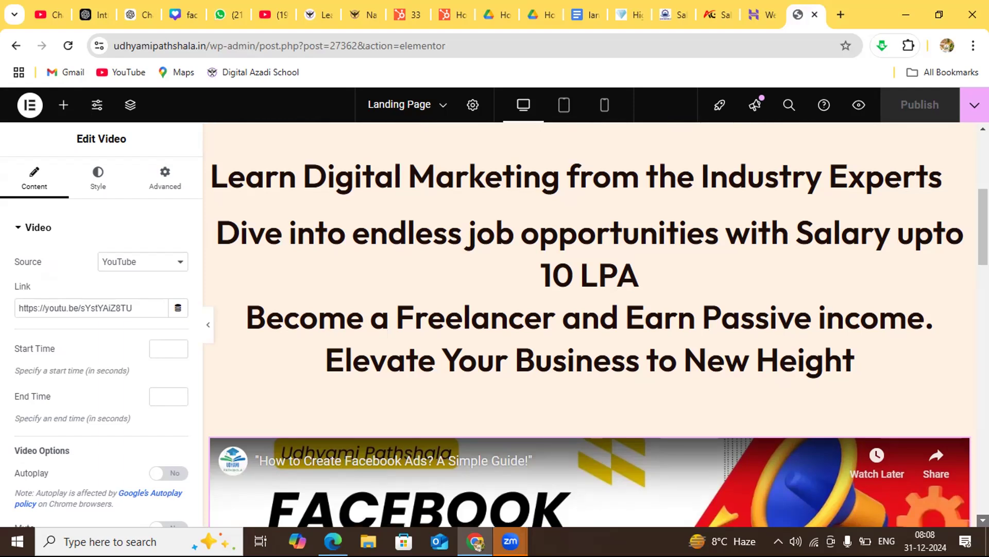
{"action": "scroll", "coordinate": [591, 330], "scroll_direction": "down", "scroll_amount": 3}
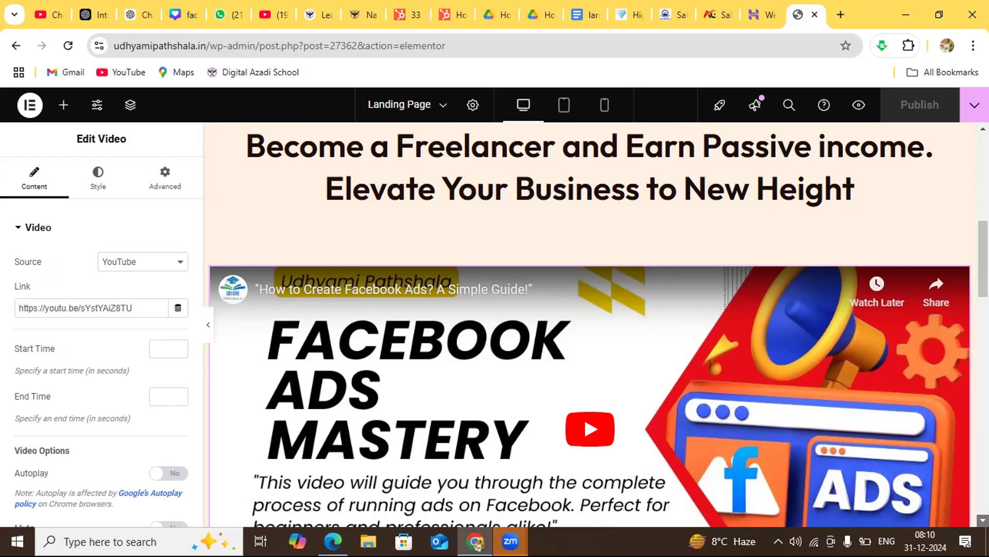
{"action": "scroll", "coordinate": [591, 325], "scroll_direction": "down", "scroll_amount": 5}
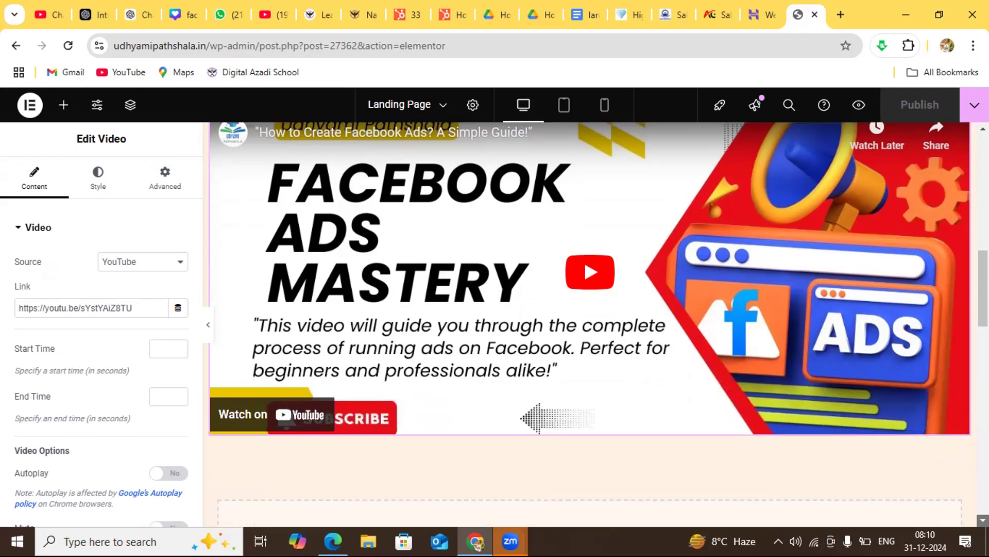
{"action": "scroll", "coordinate": [591, 324], "scroll_direction": "down", "scroll_amount": 4}
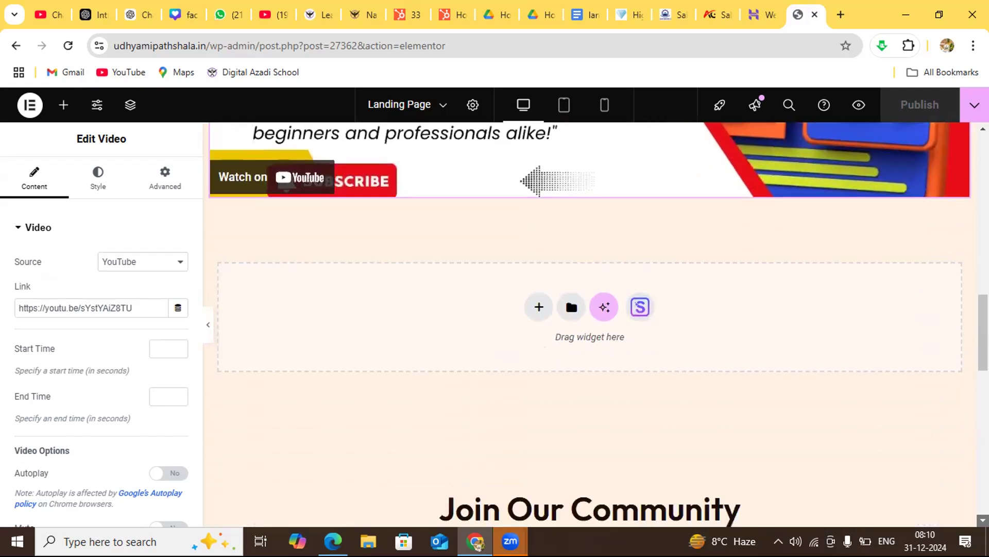
{"action": "scroll", "coordinate": [590, 324], "scroll_direction": "down", "scroll_amount": 3}
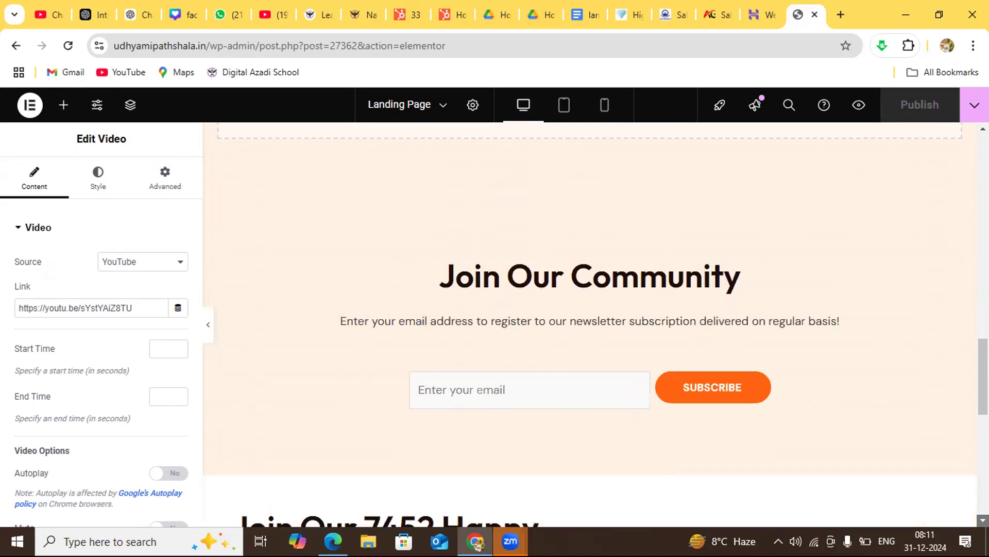
{"action": "scroll", "coordinate": [509, 356], "scroll_direction": "up", "scroll_amount": 10}
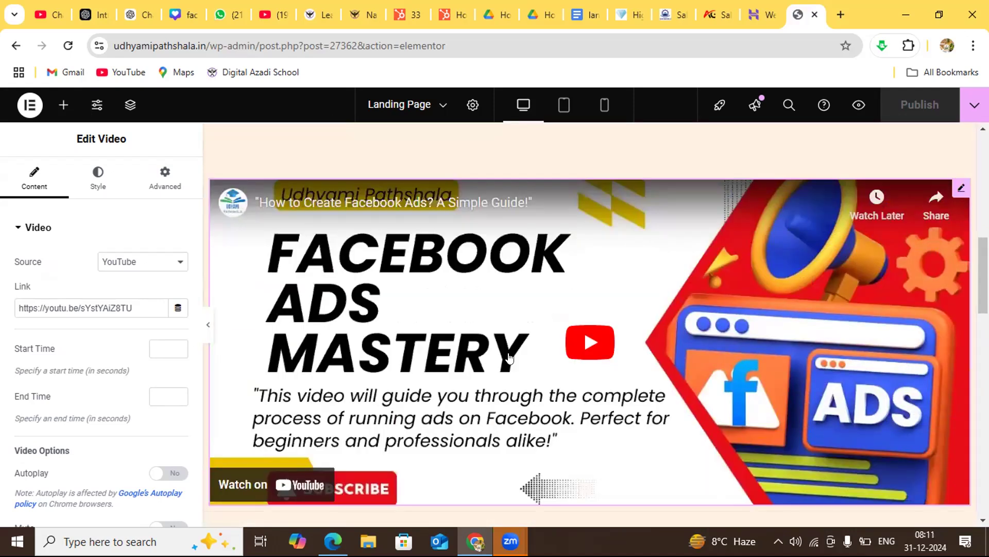
Switch to Microsoft Edge and examine the PW Skills digital marketing landing page from its registration form to the tools section.
{"action": "left_click", "coordinate": [333, 540]}
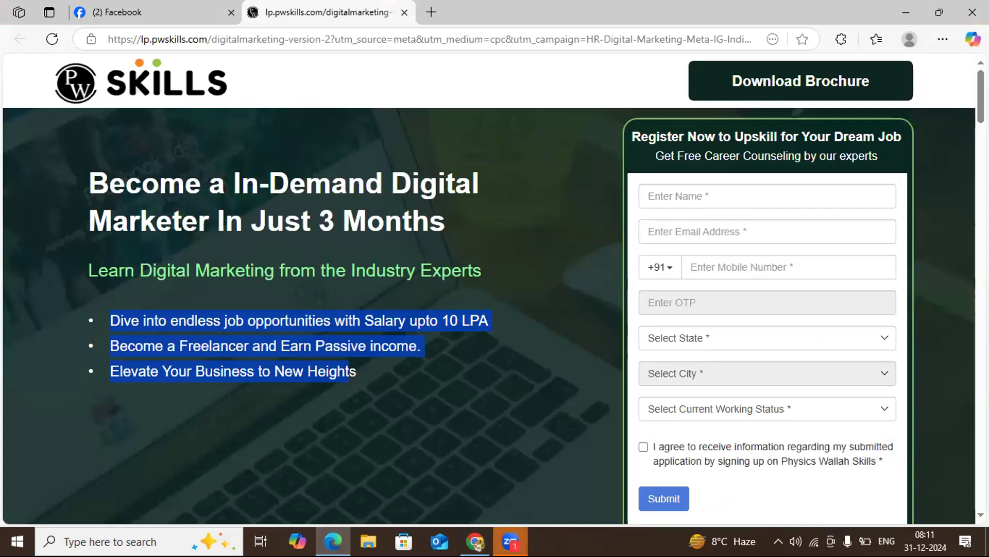
{"action": "scroll", "coordinate": [490, 316], "scroll_direction": "down", "scroll_amount": 2}
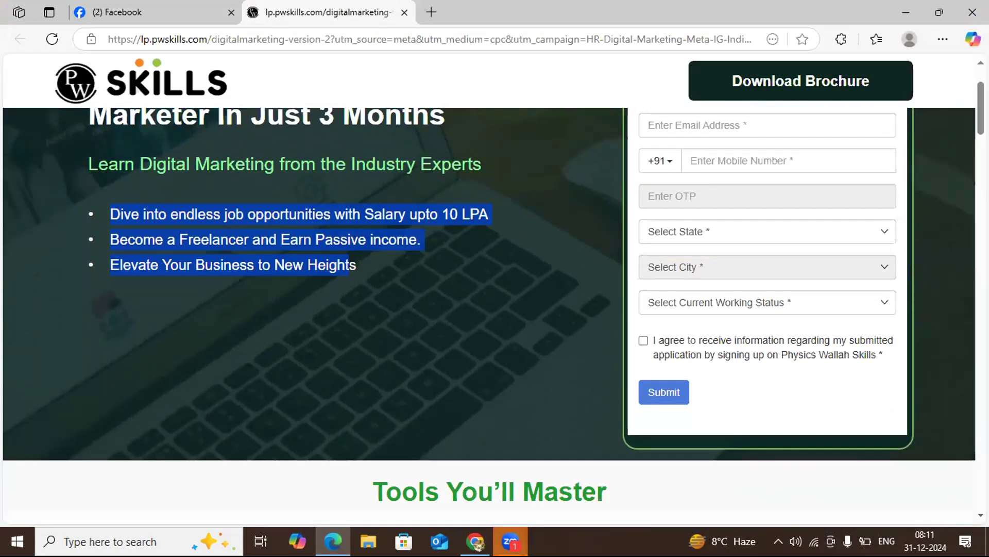
Examine the PW Skills landing page's tools, career benefits and unique offerings sections as a layout reference.
{"action": "scroll", "coordinate": [490, 315], "scroll_direction": "down", "scroll_amount": 2}
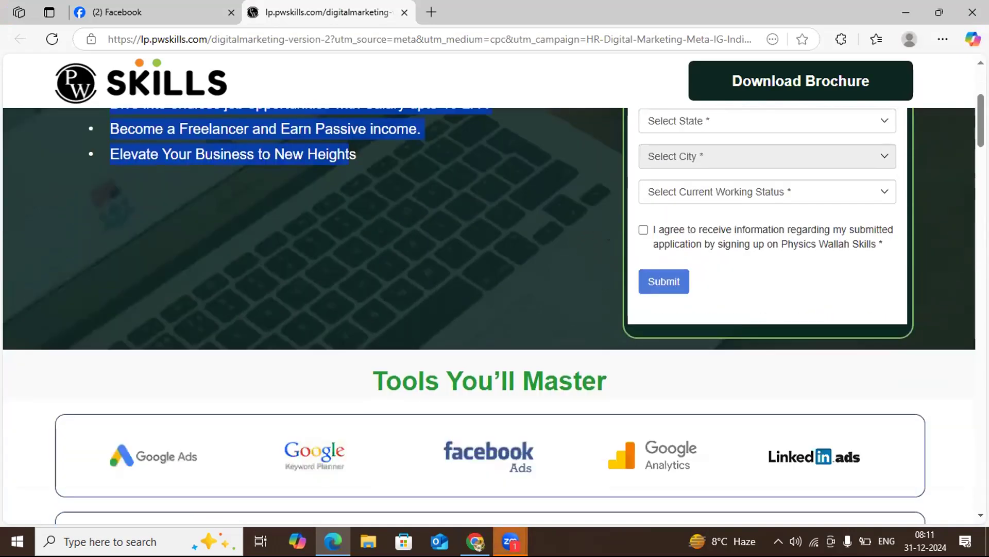
{"action": "scroll", "coordinate": [722, 369], "scroll_direction": "down", "scroll_amount": 2}
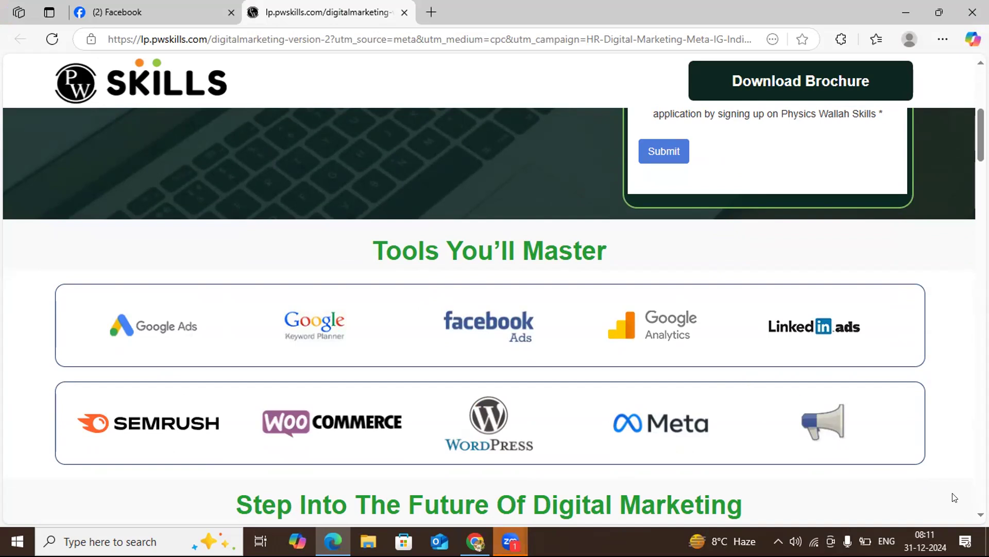
{"action": "scroll", "coordinate": [494, 315], "scroll_direction": "down", "scroll_amount": 2}
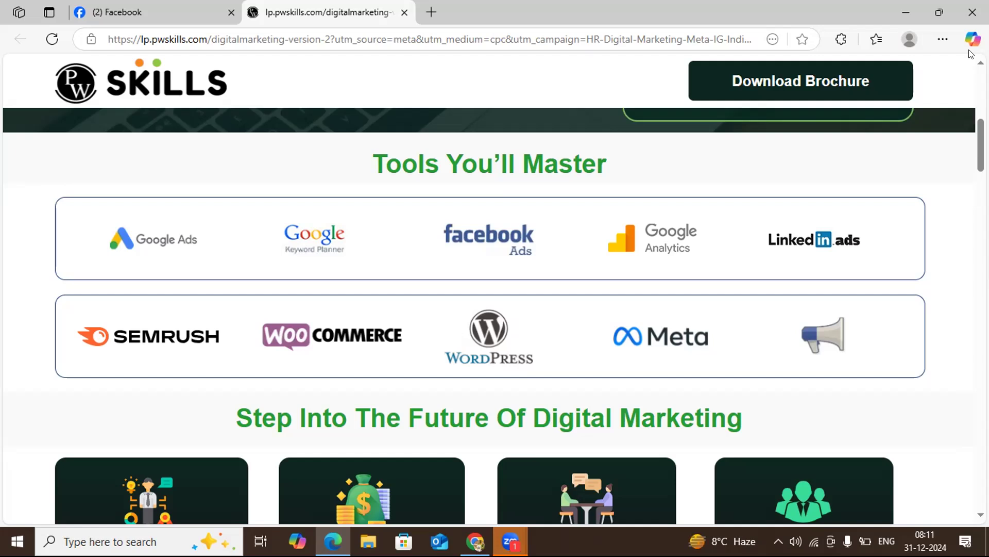
{"action": "scroll", "coordinate": [493, 317], "scroll_direction": "up", "scroll_amount": 2}
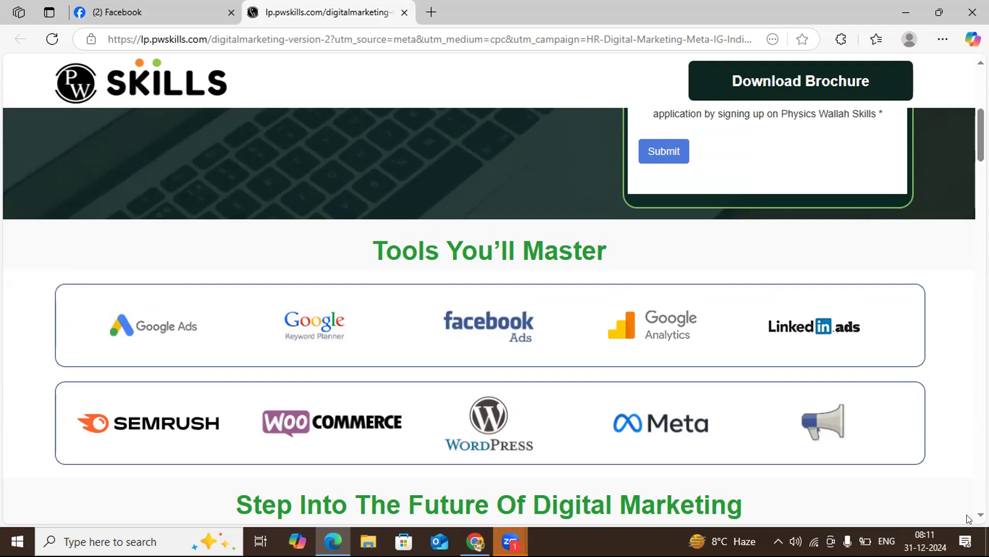
{"action": "scroll", "coordinate": [452, 353], "scroll_direction": "down", "scroll_amount": 3}
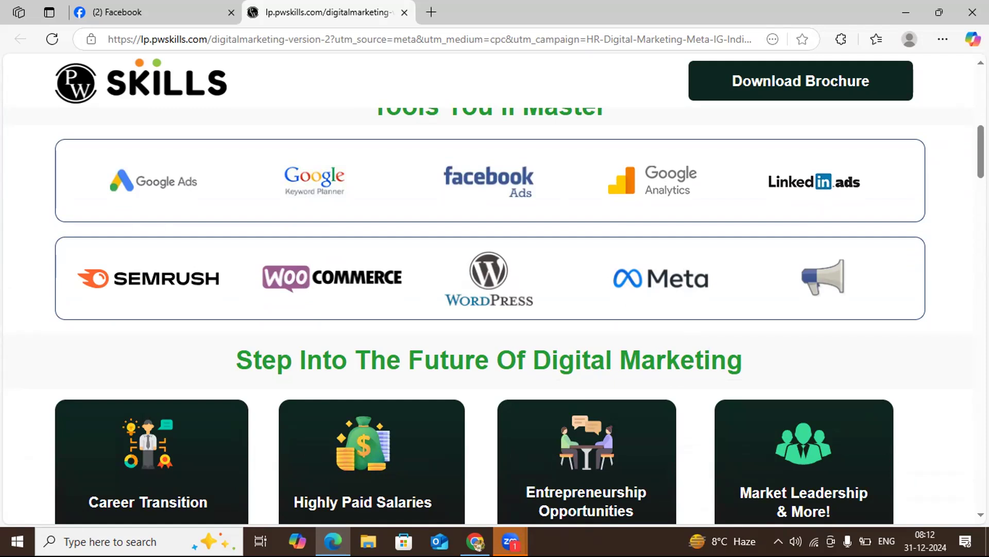
{"action": "scroll", "coordinate": [493, 315], "scroll_direction": "down", "scroll_amount": 3}
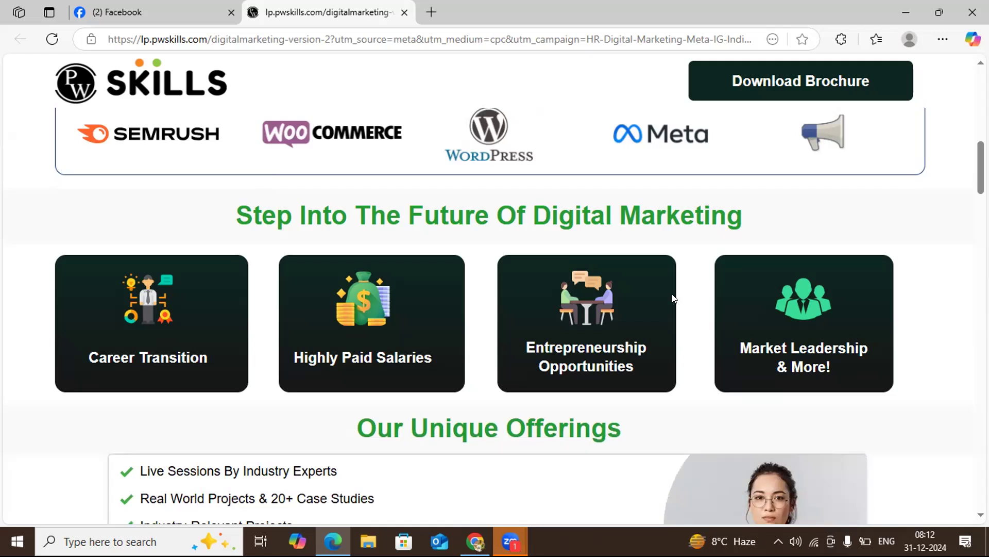
{"action": "scroll", "coordinate": [493, 307], "scroll_direction": "up", "scroll_amount": 9}
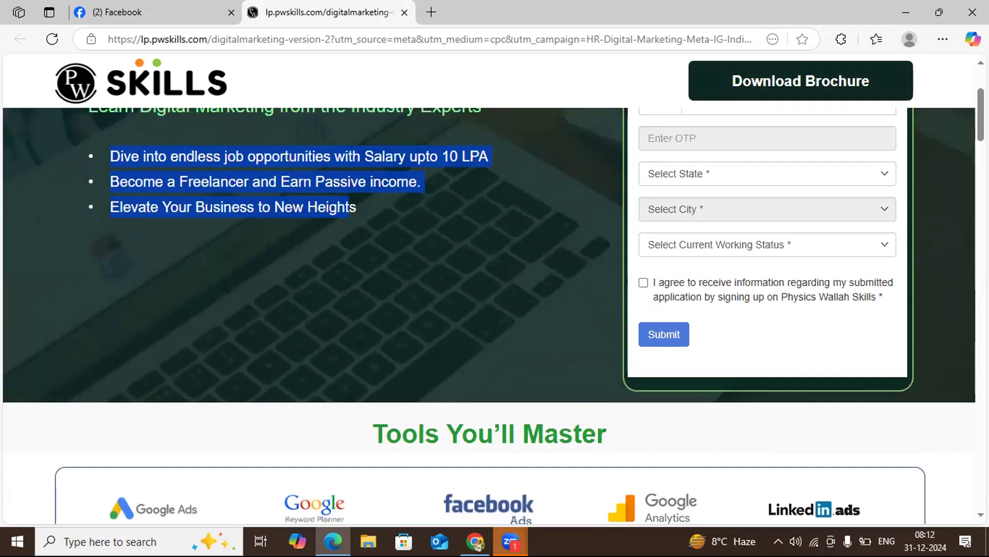
Copy the heading text "Tools You'll Master" from the PW Skills landing page.
{"action": "scroll", "coordinate": [757, 399], "scroll_direction": "down", "scroll_amount": 2}
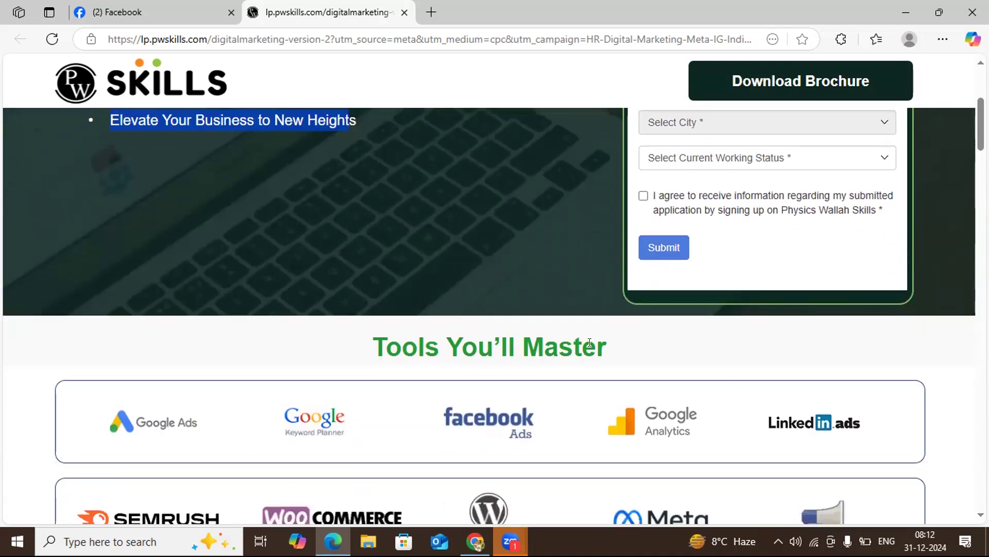
{"action": "left_click_drag", "start_coordinate": [602, 345], "coordinate": [372, 332]}
{"action": "key", "text": "ctrl+c"}
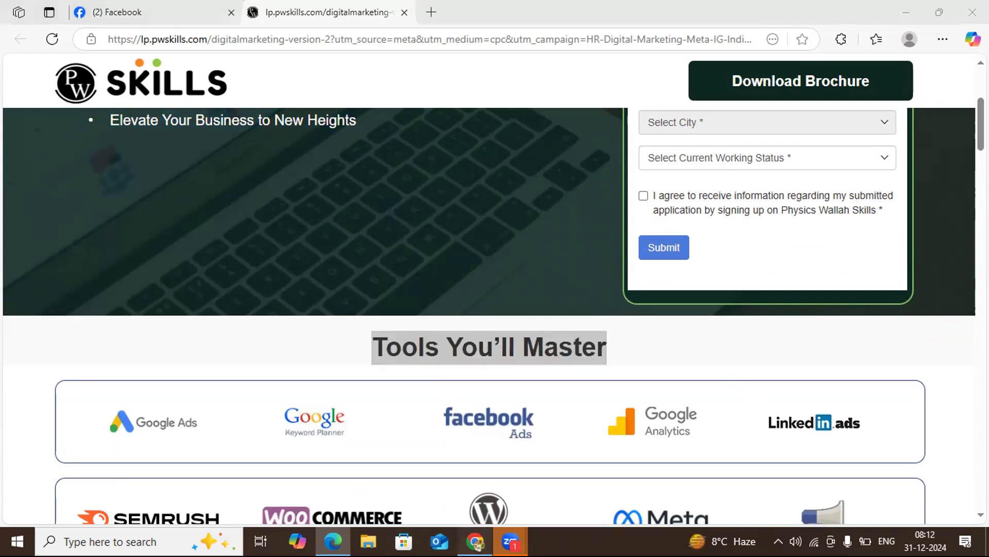
Switch to the Elementor landing page in Chrome and add a Heading widget directly below the Facebook Ads video.
{"action": "left_click", "coordinate": [475, 541]}
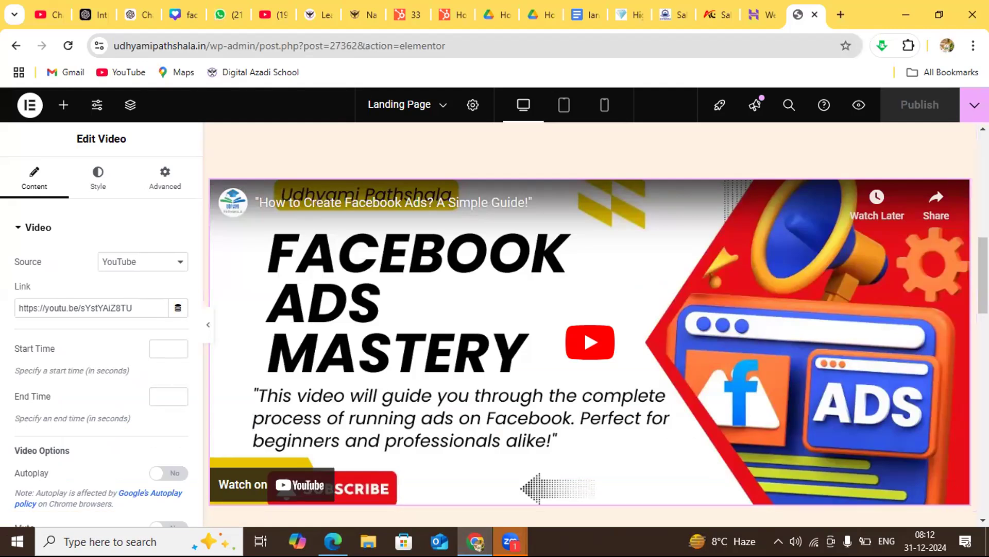
{"action": "left_click", "coordinate": [983, 519]}
{"action": "left_click", "coordinate": [982, 519]}
{"action": "left_click", "coordinate": [982, 519]}
{"action": "left_click", "coordinate": [983, 519]}
{"action": "left_click", "coordinate": [983, 519]}
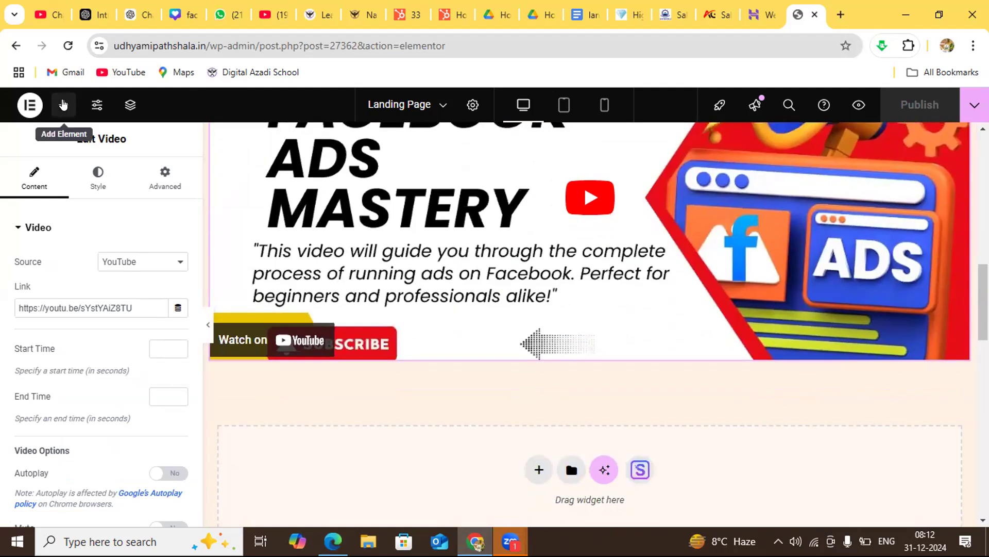
{"action": "left_click", "coordinate": [63, 105]}
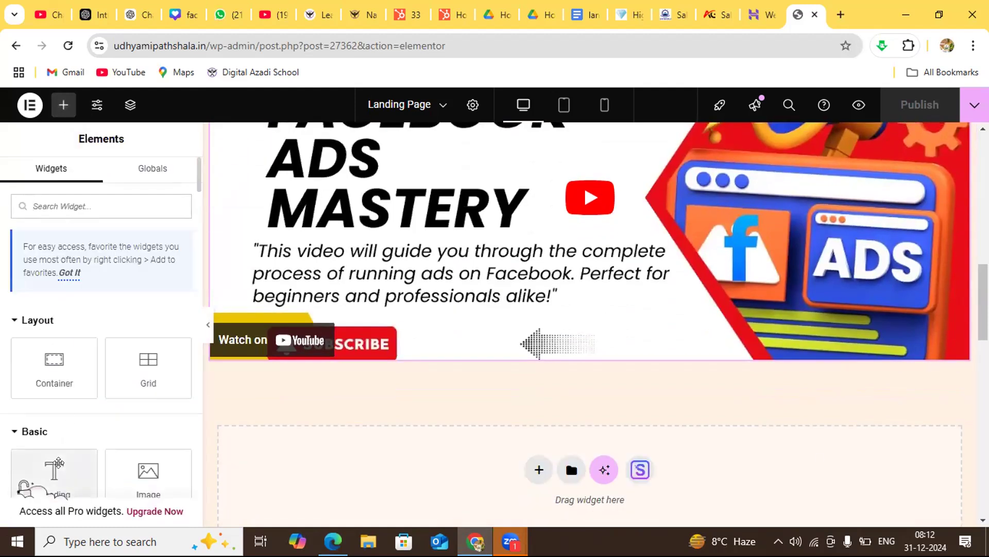
{"action": "left_click", "coordinate": [63, 470]}
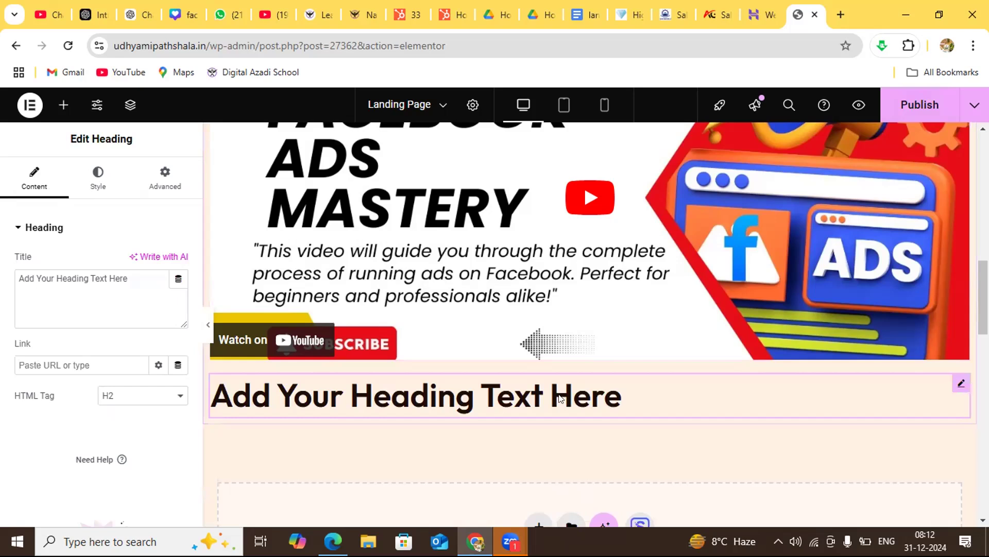
Replace the new heading's placeholder title with the copied text "Tools You'll Master".
{"action": "left_click", "coordinate": [134, 284]}
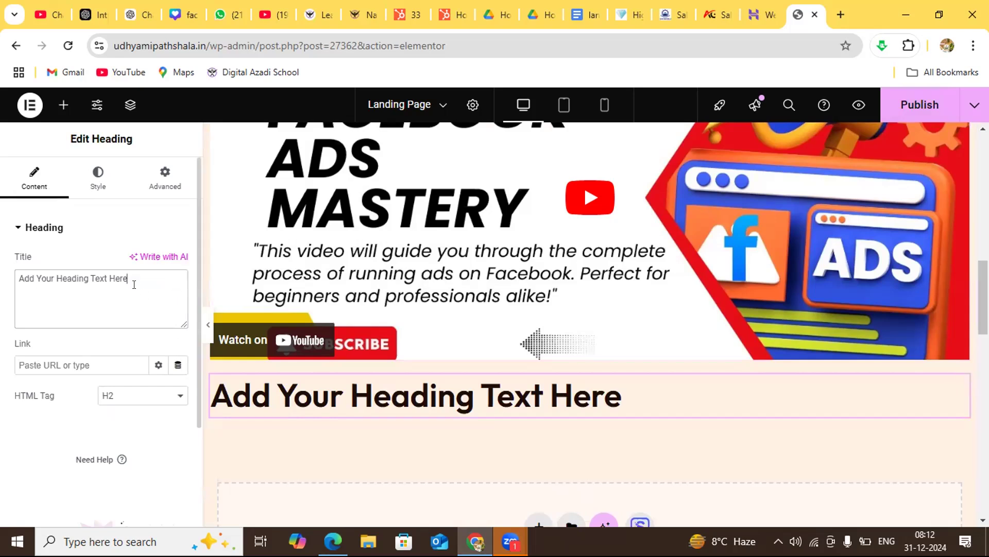
{"action": "double_click", "coordinate": [134, 284]}
{"action": "key", "text": "BackSpace"}
{"action": "key", "text": "BackSpace"}
{"action": "key", "text": "BackSpace"}
{"action": "key", "text": "BackSpace"}
{"action": "key", "text": "BackSpace"}
{"action": "key", "text": "BackSpace"}
{"action": "key", "text": "BackSpace"}
{"action": "key", "text": "BackSpace"}
{"action": "key", "text": "BackSpace"}
{"action": "key", "text": "BackSpace"}
{"action": "key", "text": "BackSpace"}
{"action": "key", "text": "BackSpace"}
{"action": "key", "text": "BackSpace"}
{"action": "key", "text": "BackSpace"}
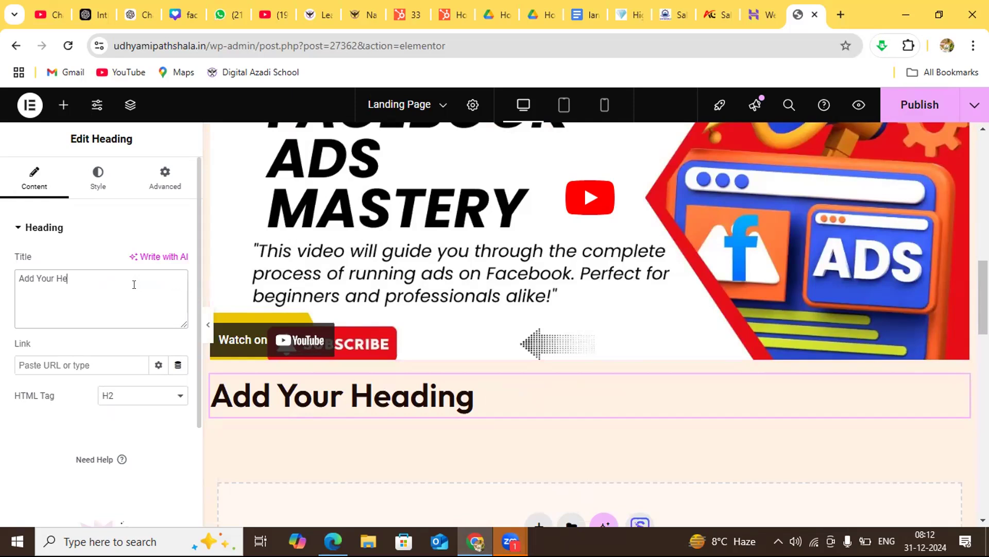
{"action": "key", "text": "BackSpace"}
{"action": "key", "text": "BackSpace"}
{"action": "key", "text": "BackSpace"}
{"action": "key", "text": "BackSpace"}
{"action": "key", "text": "BackSpace"}
{"action": "key", "text": "BackSpace"}
{"action": "key", "text": "BackSpace"}
{"action": "key", "text": "BackSpace"}
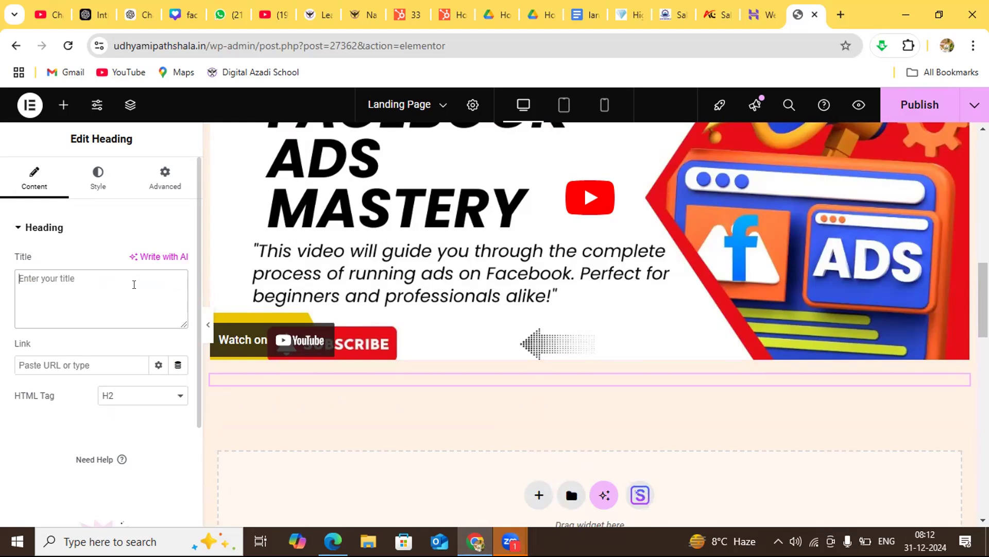
{"action": "key", "text": "ctrl+v"}
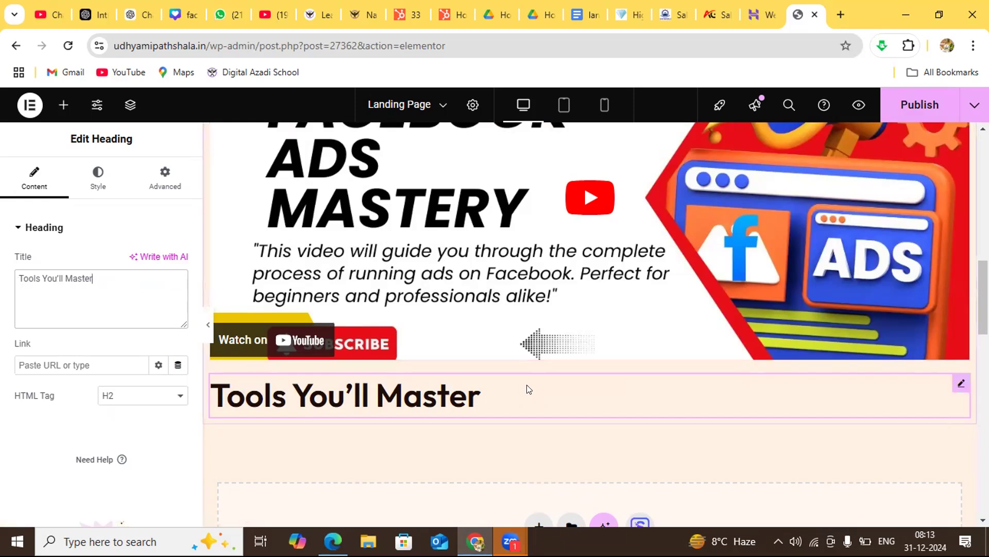
Center-align the "Tools You'll Master" heading.
{"action": "left_click", "coordinate": [503, 398]}
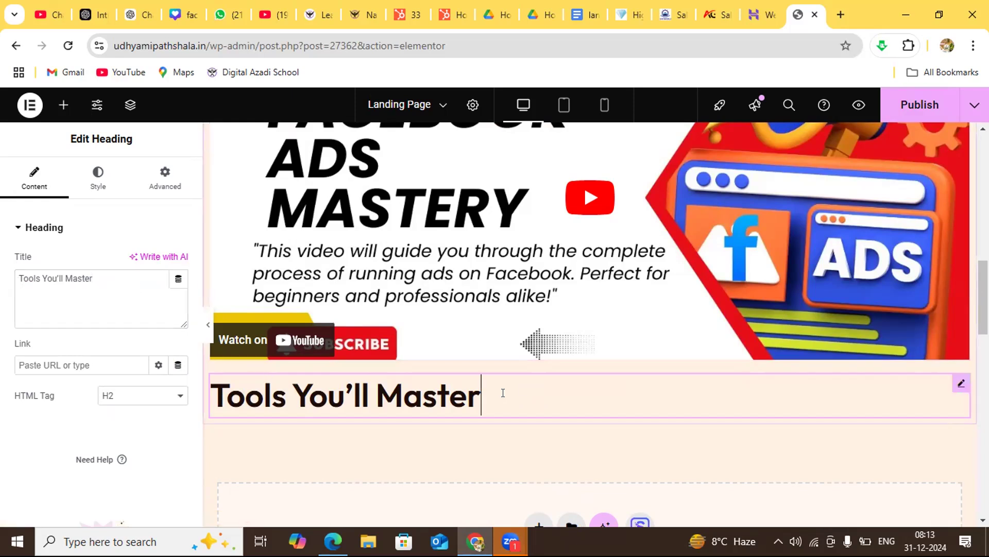
{"action": "left_click", "coordinate": [90, 184]}
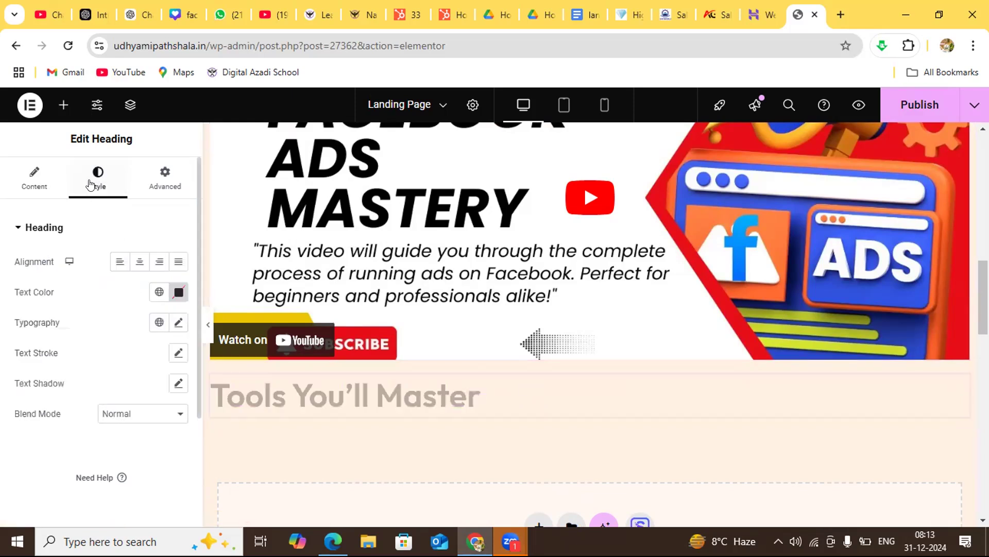
{"action": "left_click", "coordinate": [138, 262]}
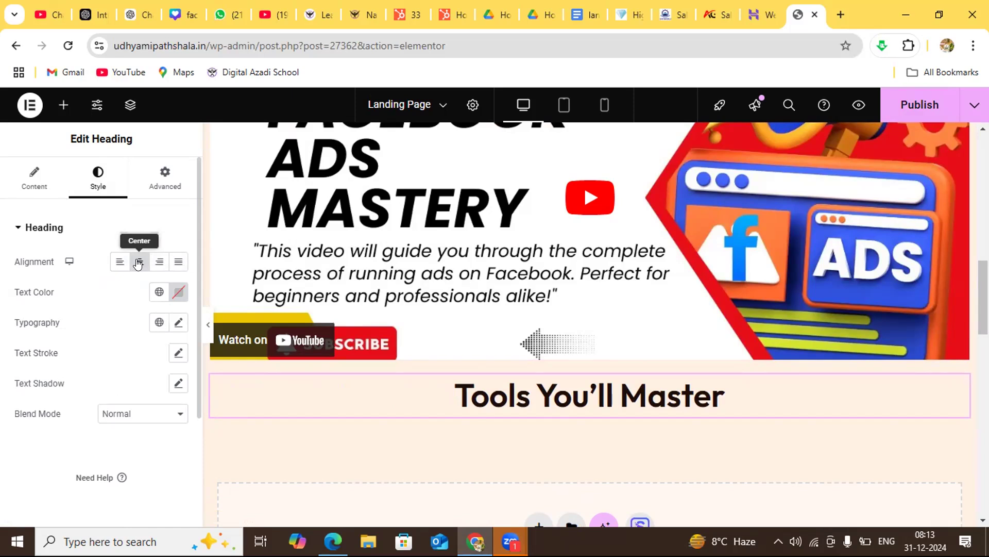
{"action": "left_click", "coordinate": [138, 262]}
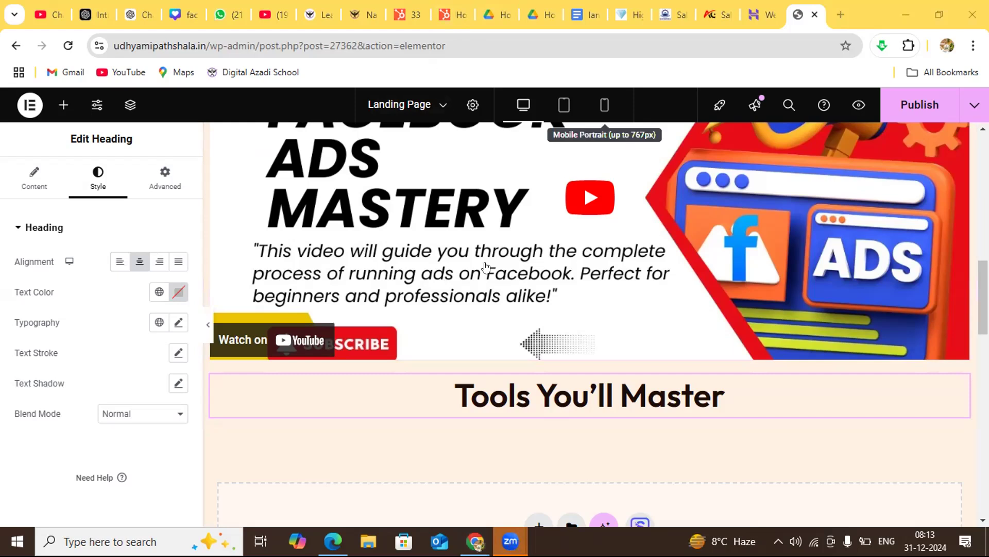
Switch to the PW Skills page in Edge and copy the heading text "Step Into The Future Of Digital Marketing".
{"action": "left_click", "coordinate": [334, 541]}
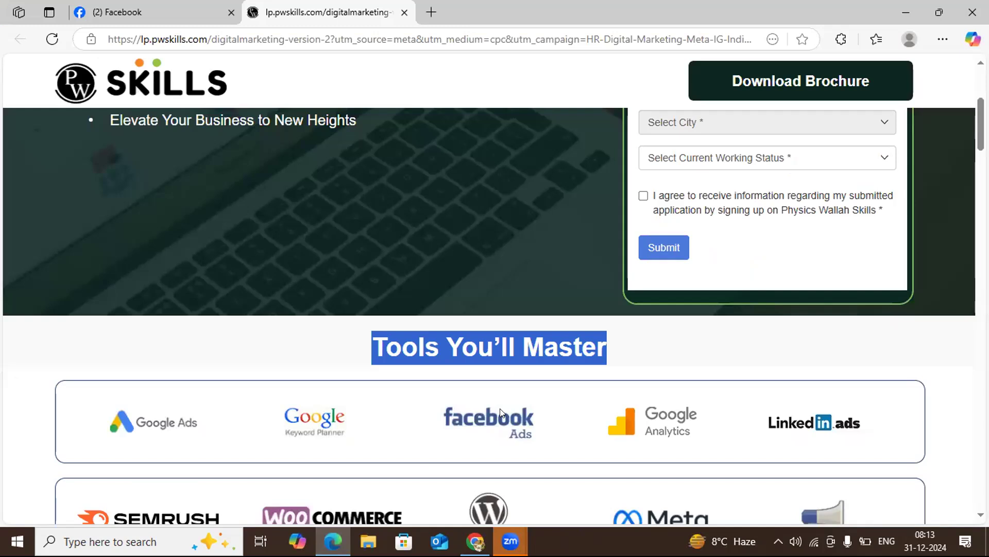
{"action": "scroll", "coordinate": [490, 309], "scroll_direction": "down", "scroll_amount": 3}
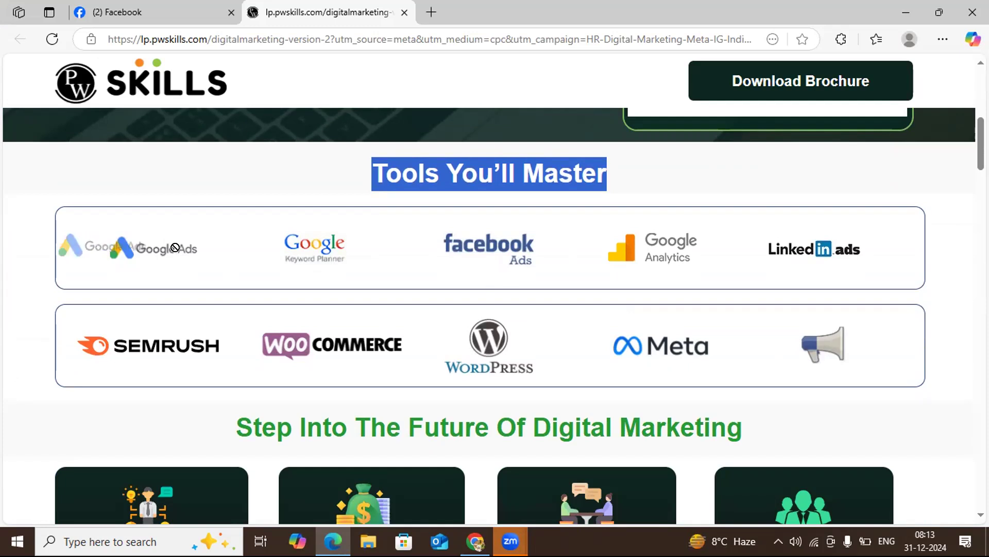
{"action": "mouse_move", "coordinate": [185, 248]}
{"action": "left_mouse_down"}
{"action": "mouse_move", "coordinate": [182, 292]}
{"action": "mouse_move", "coordinate": [199, 255]}
{"action": "left_mouse_up"}
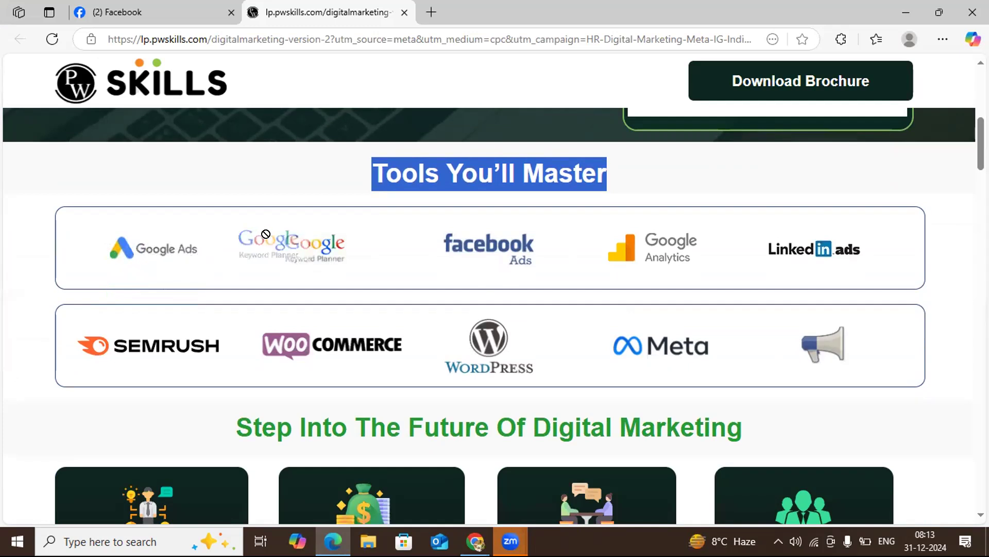
{"action": "mouse_move", "coordinate": [491, 352]}
{"action": "left_mouse_down"}
{"action": "mouse_move", "coordinate": [469, 324]}
{"action": "mouse_move", "coordinate": [483, 343]}
{"action": "left_mouse_up"}
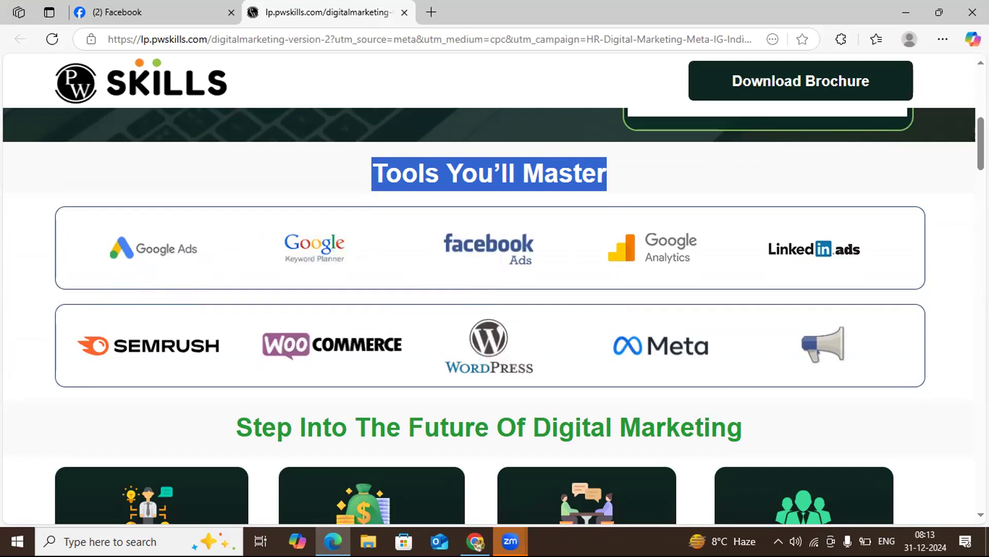
{"action": "scroll", "coordinate": [493, 316], "scroll_direction": "down", "scroll_amount": 3}
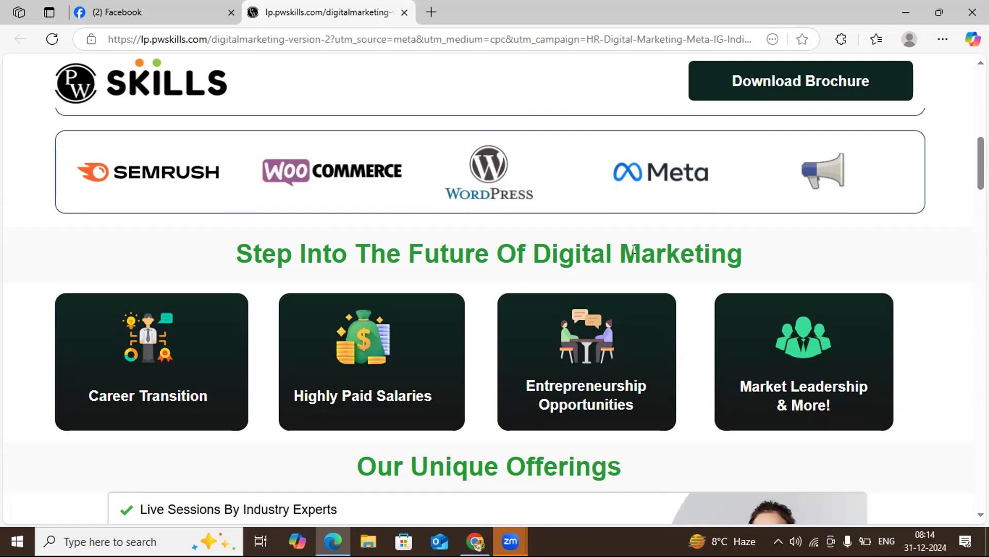
{"action": "left_click_drag", "start_coordinate": [646, 240], "coordinate": [236, 249]}
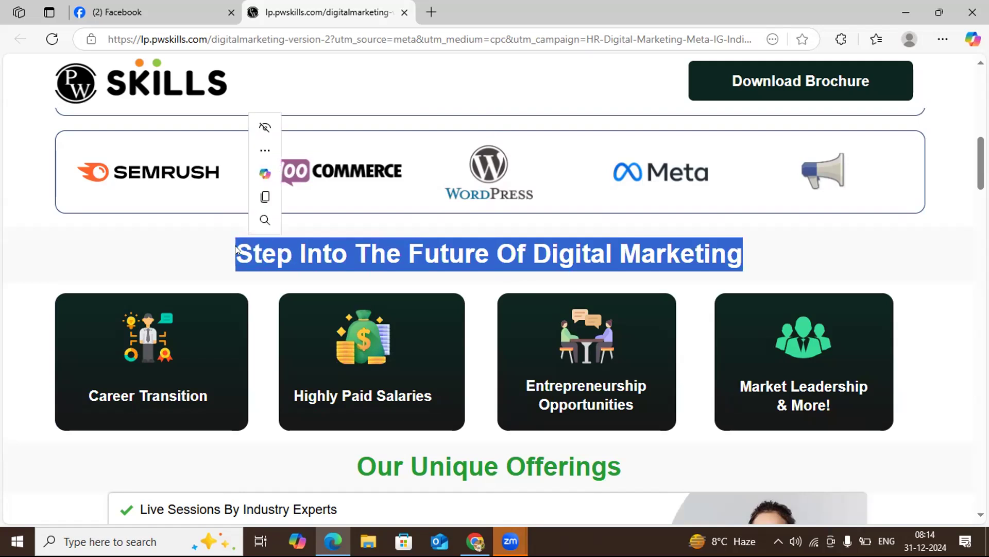
{"action": "left_click", "coordinate": [265, 197]}
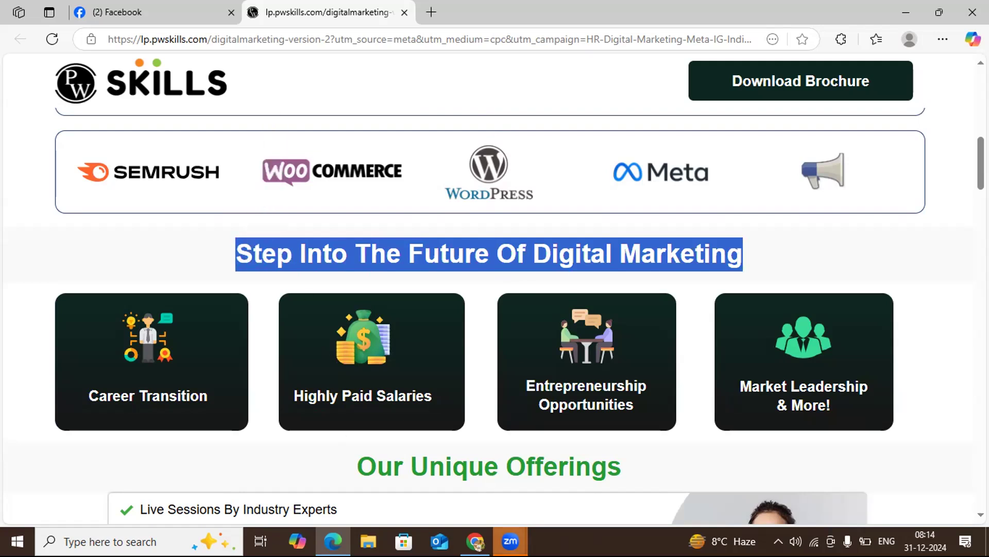
Return to the Elementor landing page in Chrome and add a Heading widget below the "Tools You'll Master" heading.
{"action": "left_click", "coordinate": [475, 541]}
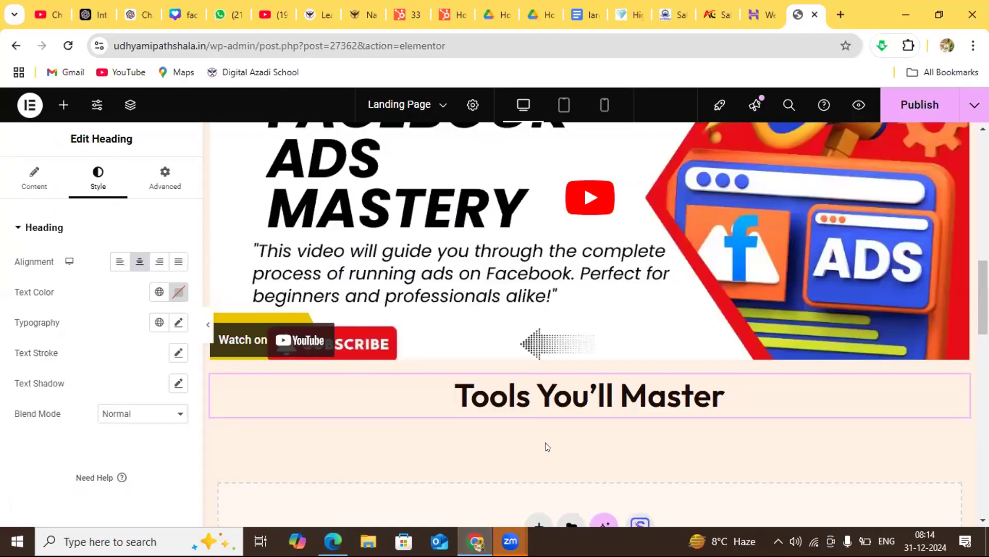
{"action": "left_click", "coordinate": [63, 105]}
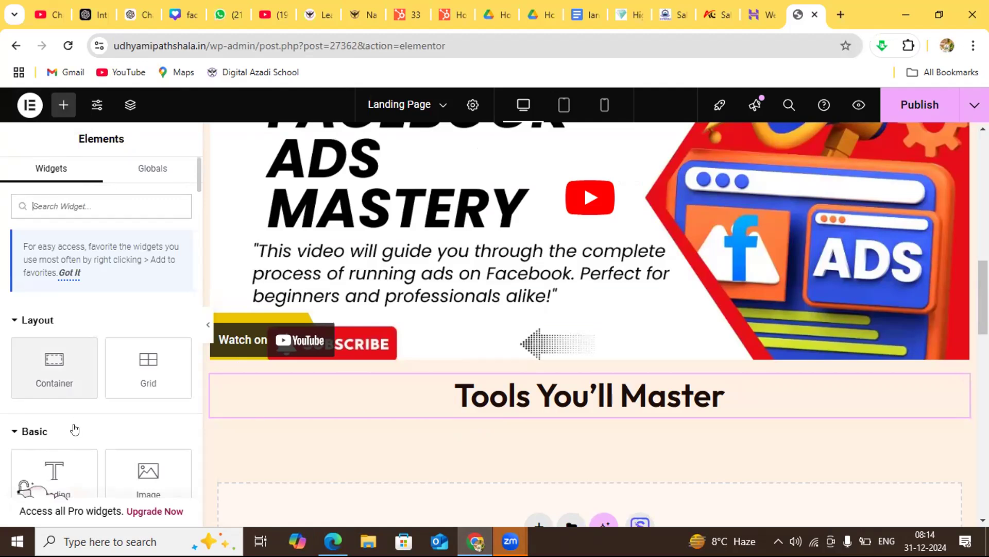
{"action": "left_click_drag", "start_coordinate": [54, 459], "coordinate": [314, 464]}
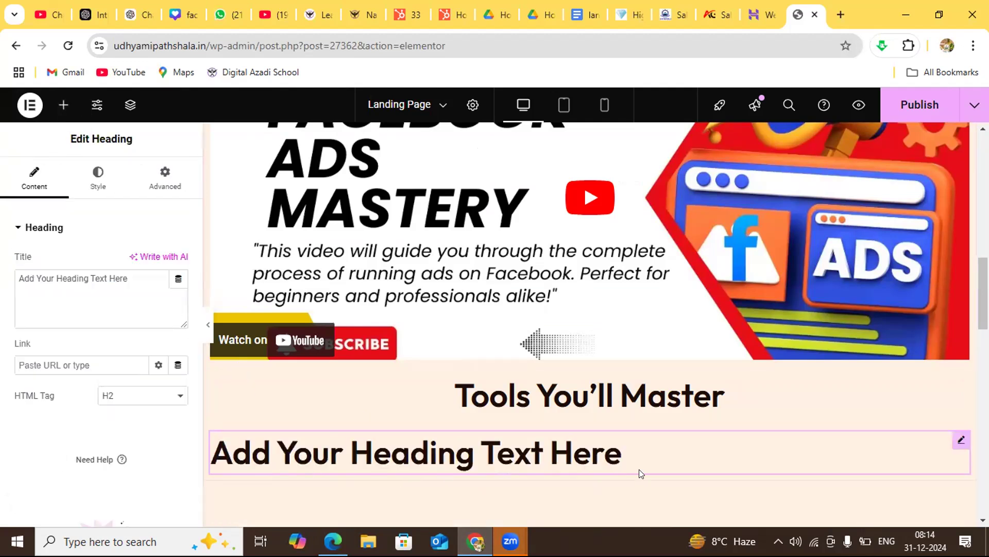
{"action": "left_click", "coordinate": [636, 448]}
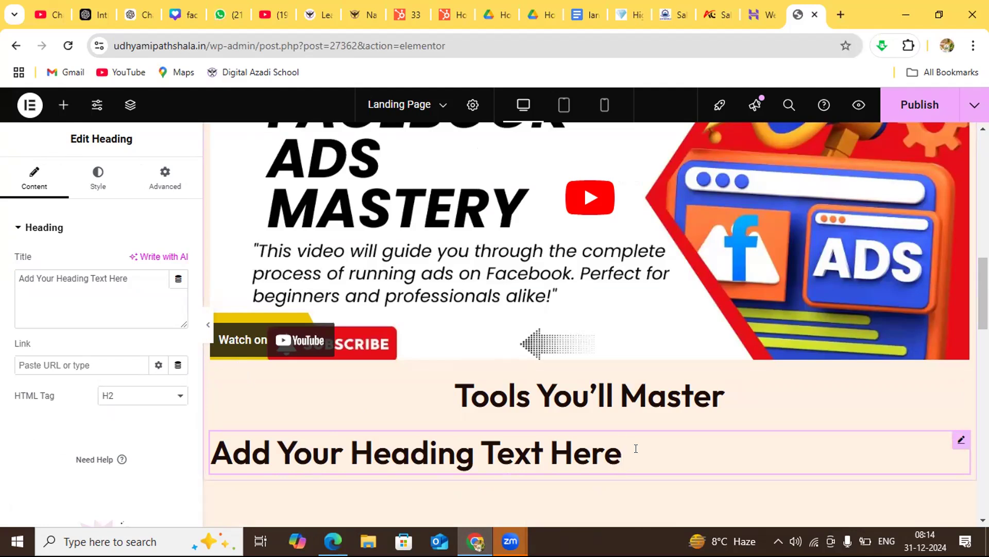
Replace the second heading's placeholder title with the copied text "Step Into The Future Of Digital Marketing".
{"action": "double_click", "coordinate": [125, 282]}
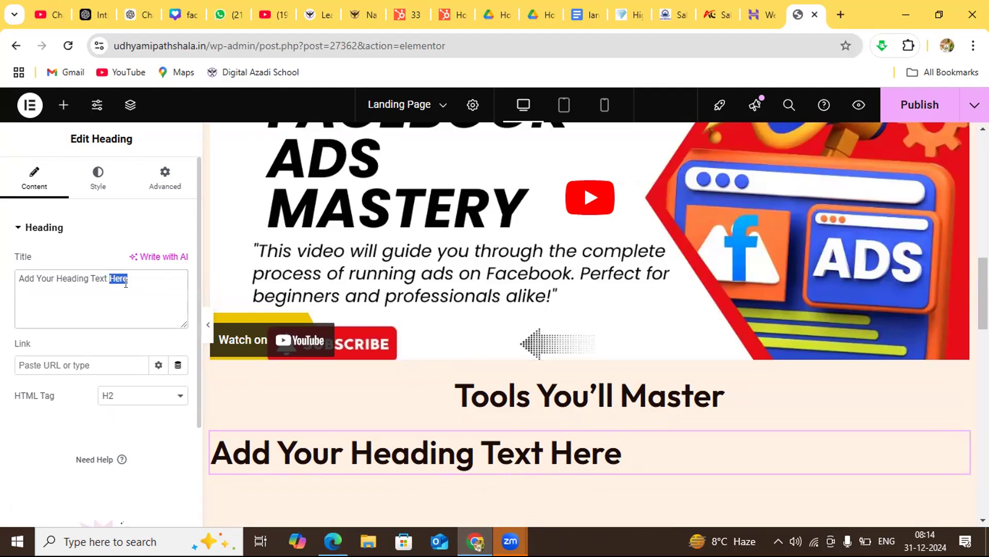
{"action": "key", "text": "BackSpace"}
{"action": "key", "text": "BackSpace"}
{"action": "key", "text": "BackSpace"}
{"action": "key", "text": "BackSpace"}
{"action": "key", "text": "BackSpace"}
{"action": "key", "text": "BackSpace"}
{"action": "key", "text": "BackSpace"}
{"action": "key", "text": "BackSpace"}
{"action": "key", "text": "BackSpace"}
{"action": "key", "text": "BackSpace"}
{"action": "key", "text": "BackSpace"}
{"action": "key", "text": "BackSpace"}
{"action": "key", "text": "BackSpace"}
{"action": "key", "text": "BackSpace"}
{"action": "key", "text": "BackSpace"}
{"action": "key", "text": "BackSpace"}
{"action": "key", "text": "BackSpace"}
{"action": "key", "text": "BackSpace"}
{"action": "key", "text": "BackSpace"}
{"action": "key", "text": "BackSpace"}
{"action": "key", "text": "BackSpace"}
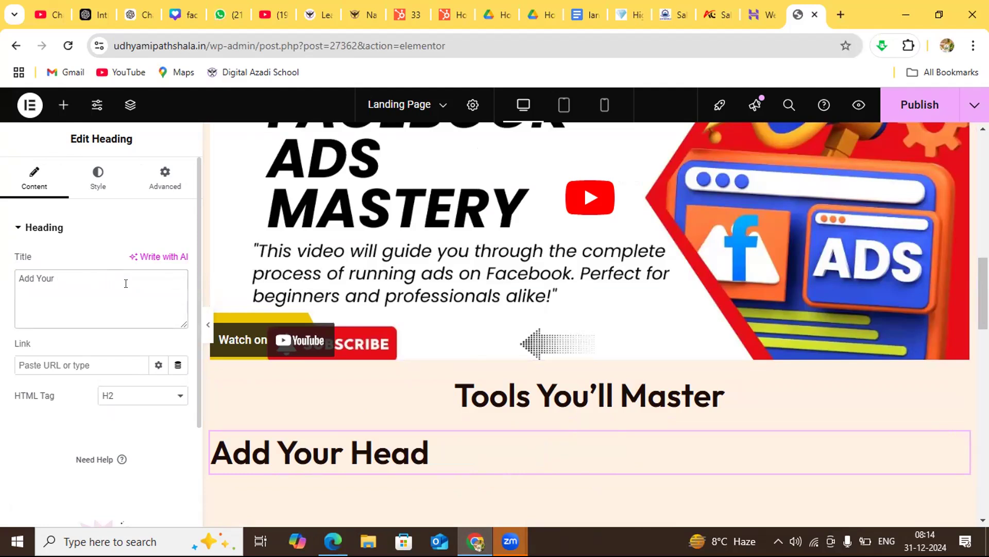
{"action": "key", "text": "ctrl+v"}
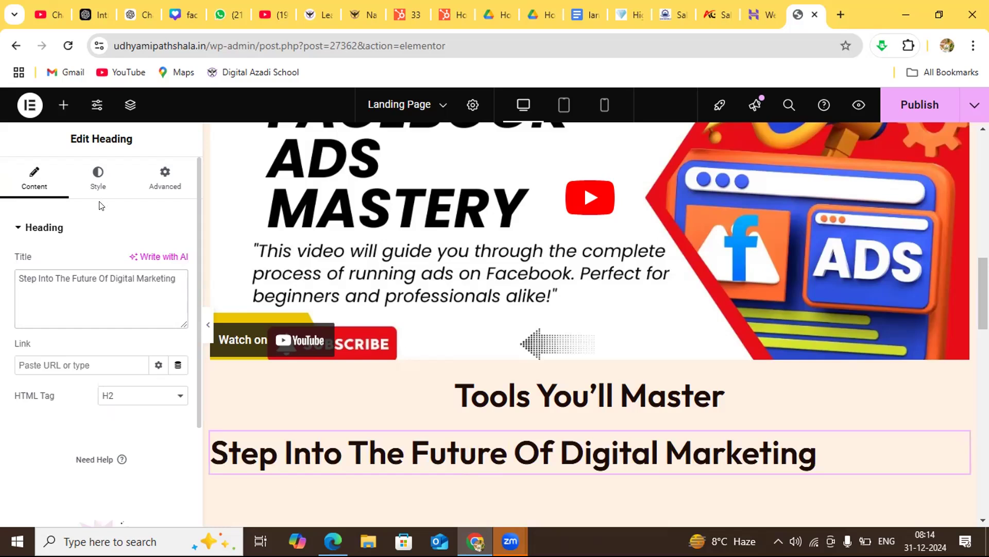
Center-align the "Step Into The Future Of Digital Marketing" heading and recheck its title and alignment settings.
{"action": "left_click", "coordinate": [98, 178]}
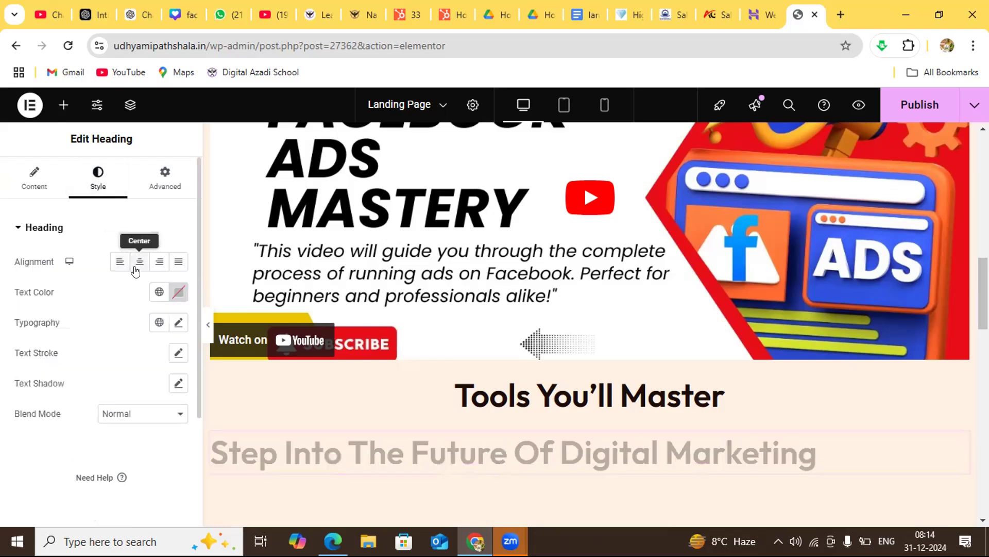
{"action": "left_click", "coordinate": [137, 262]}
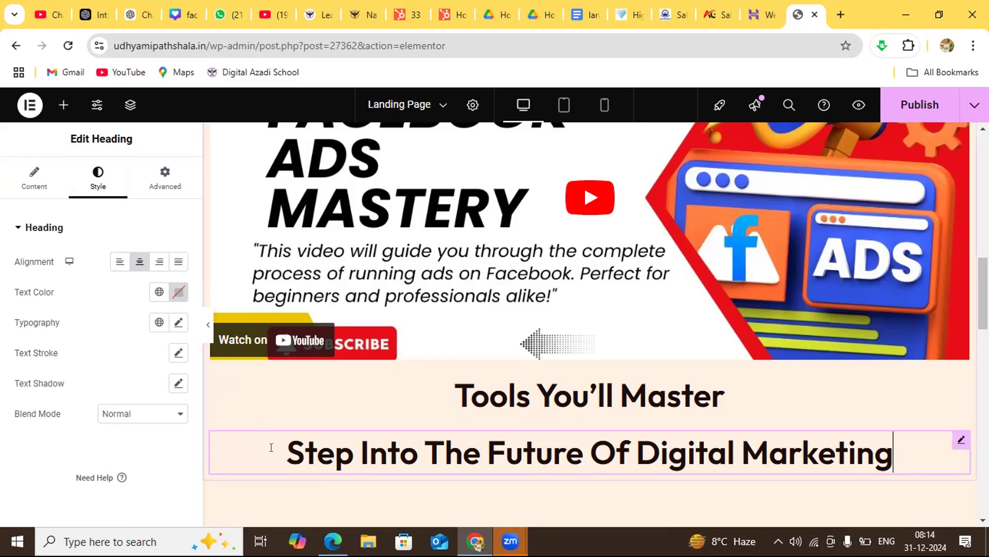
{"action": "left_click", "coordinate": [37, 181]}
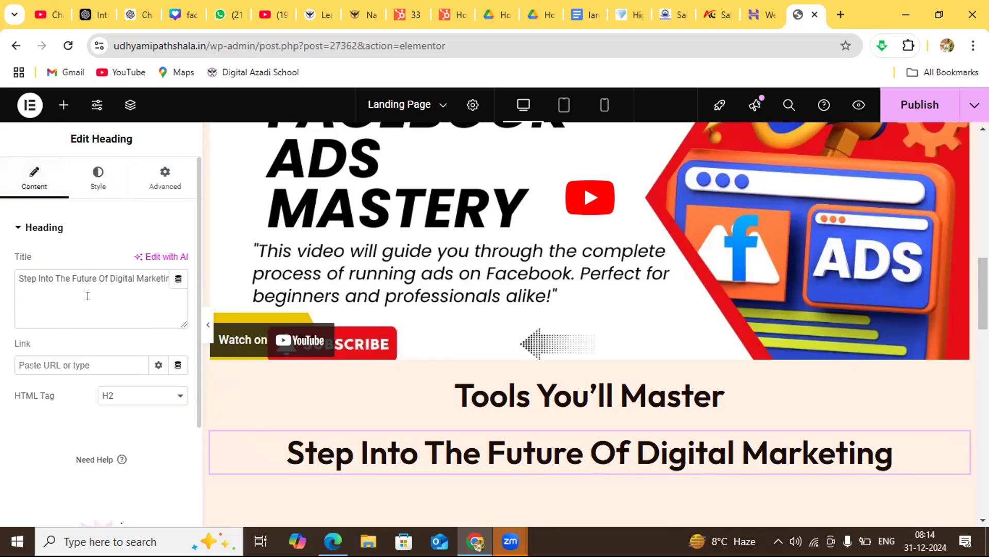
{"action": "left_click", "coordinate": [96, 184]}
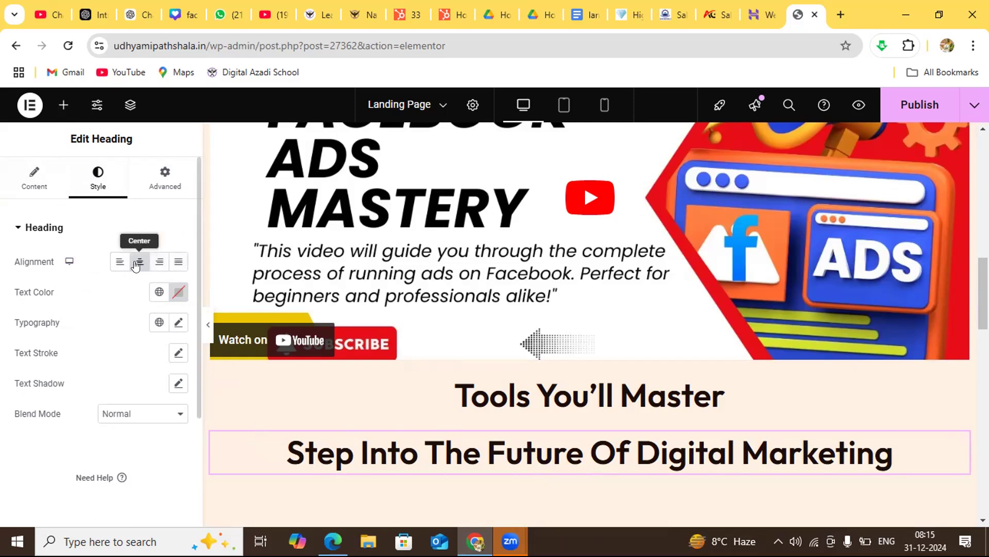
{"action": "left_click", "coordinate": [276, 442]}
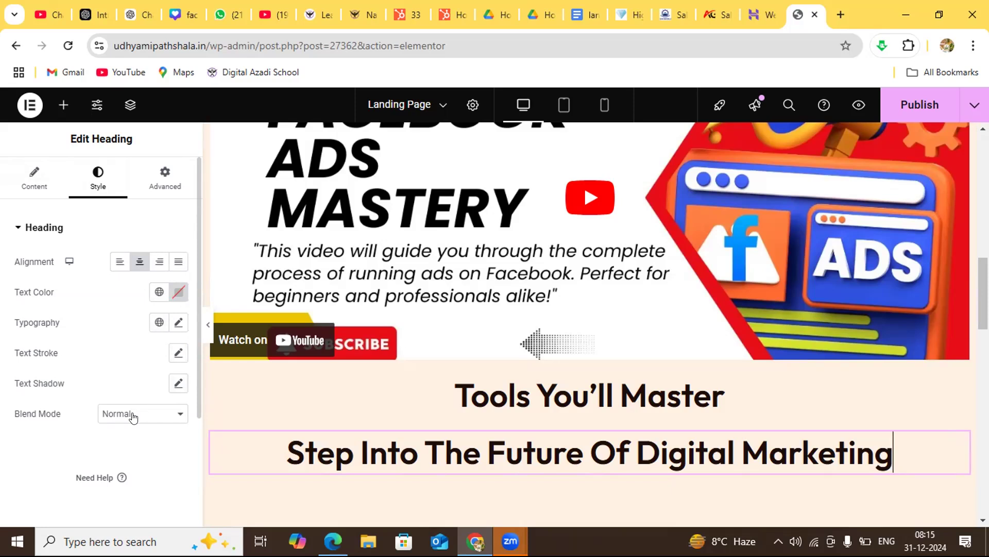
Look through the heading's Advanced options from Layout down to Custom CSS, and return to its content settings.
{"action": "left_click", "coordinate": [165, 179]}
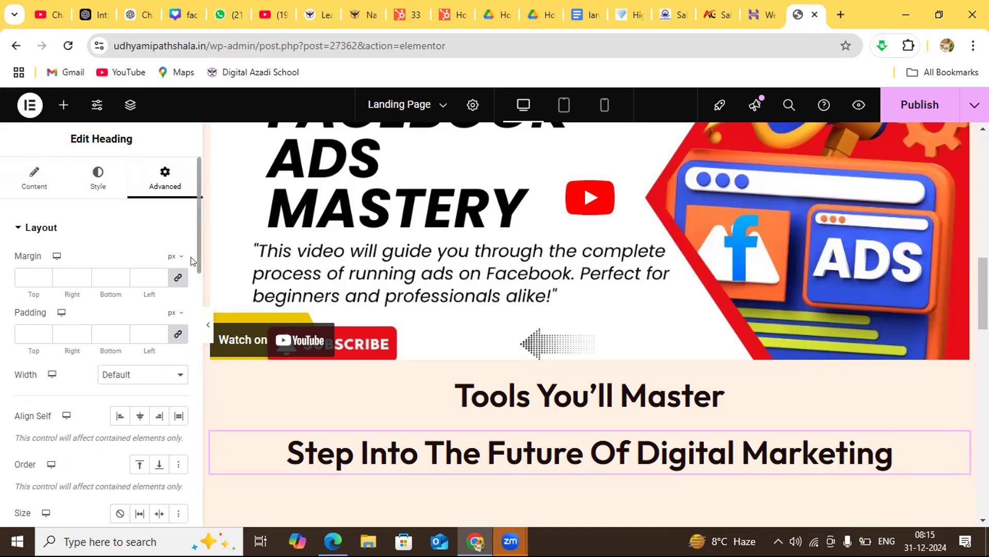
{"action": "scroll", "coordinate": [194, 282], "scroll_direction": "down", "scroll_amount": 1}
{"action": "scroll", "coordinate": [194, 282], "scroll_direction": "down", "scroll_amount": 4}
{"action": "scroll", "coordinate": [189, 354], "scroll_direction": "down", "scroll_amount": 4}
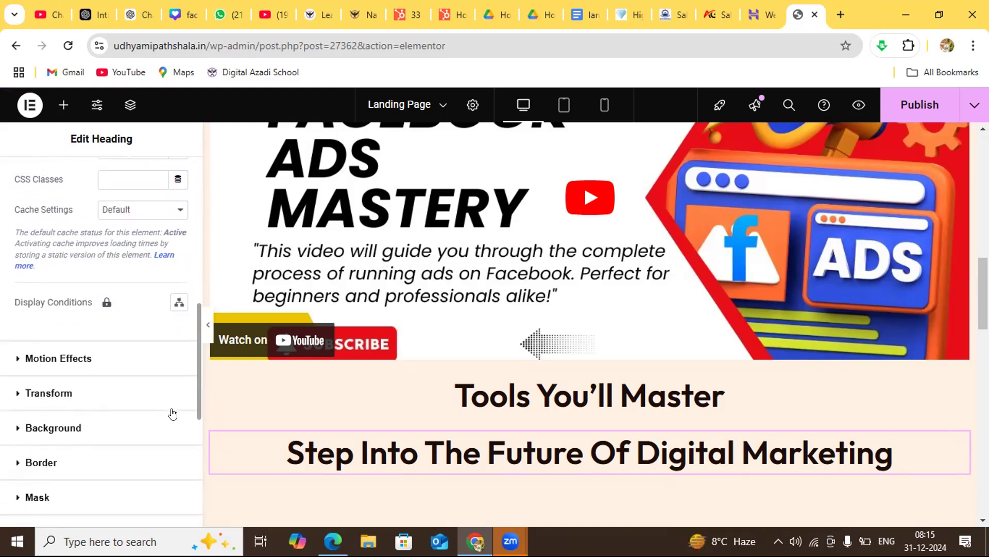
{"action": "scroll", "coordinate": [173, 414], "scroll_direction": "down", "scroll_amount": 2}
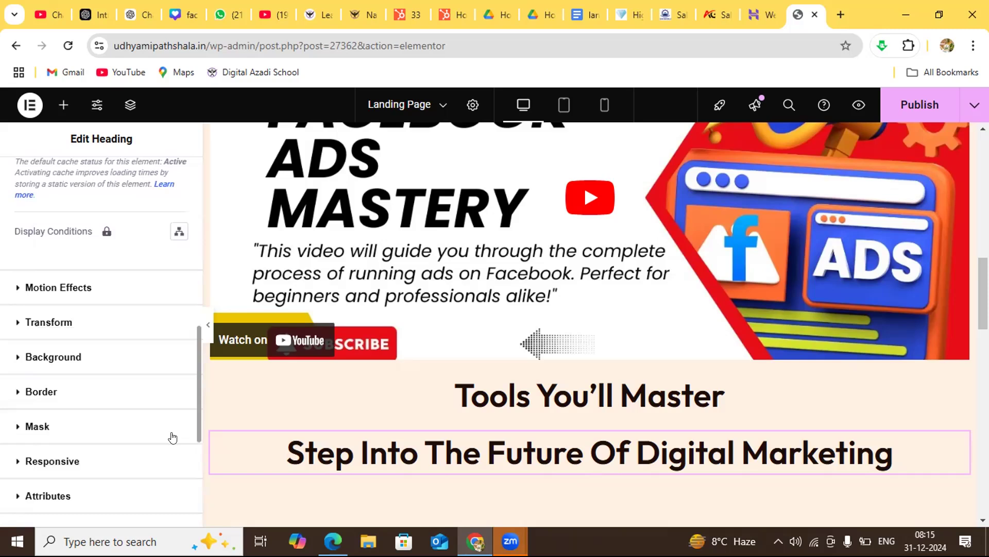
{"action": "scroll", "coordinate": [172, 437], "scroll_direction": "down", "scroll_amount": 2}
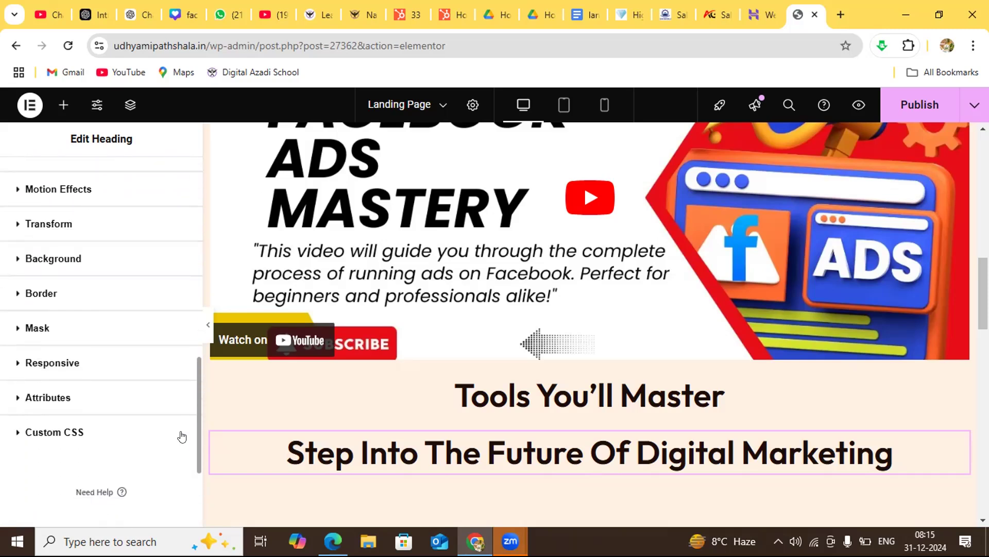
{"action": "scroll", "coordinate": [181, 436], "scroll_direction": "up", "scroll_amount": 2}
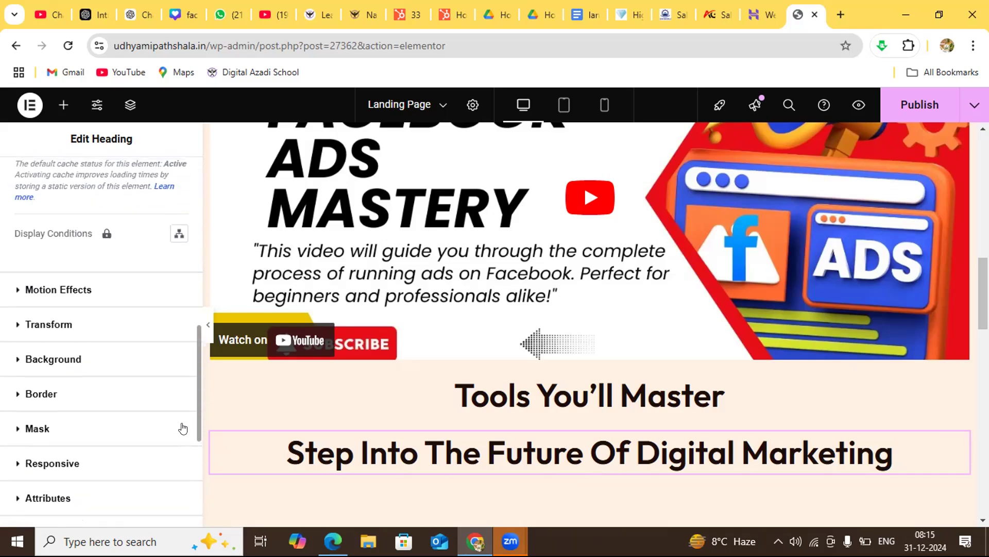
{"action": "scroll", "coordinate": [183, 425], "scroll_direction": "up", "scroll_amount": 3}
{"action": "scroll", "coordinate": [207, 340], "scroll_direction": "up", "scroll_amount": 7}
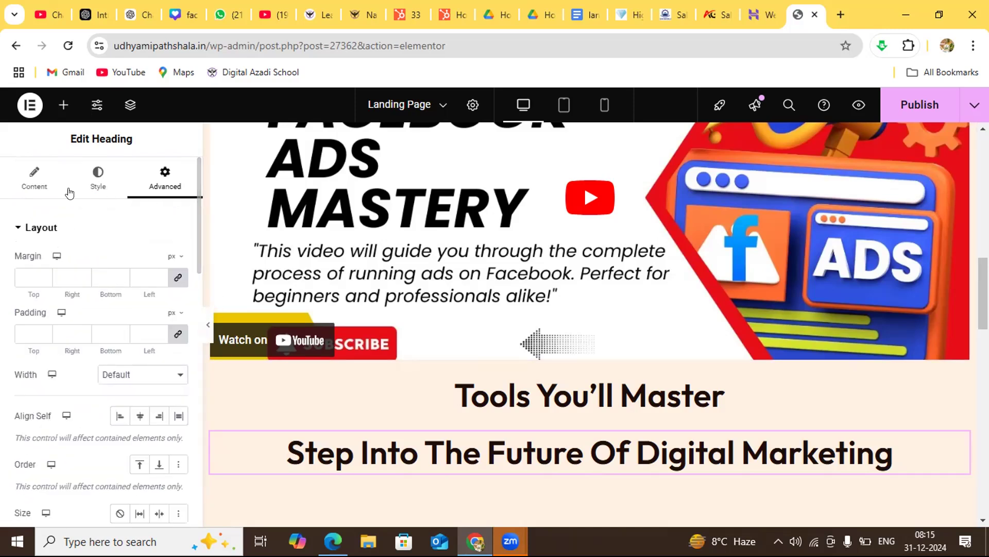
{"action": "left_click", "coordinate": [40, 191]}
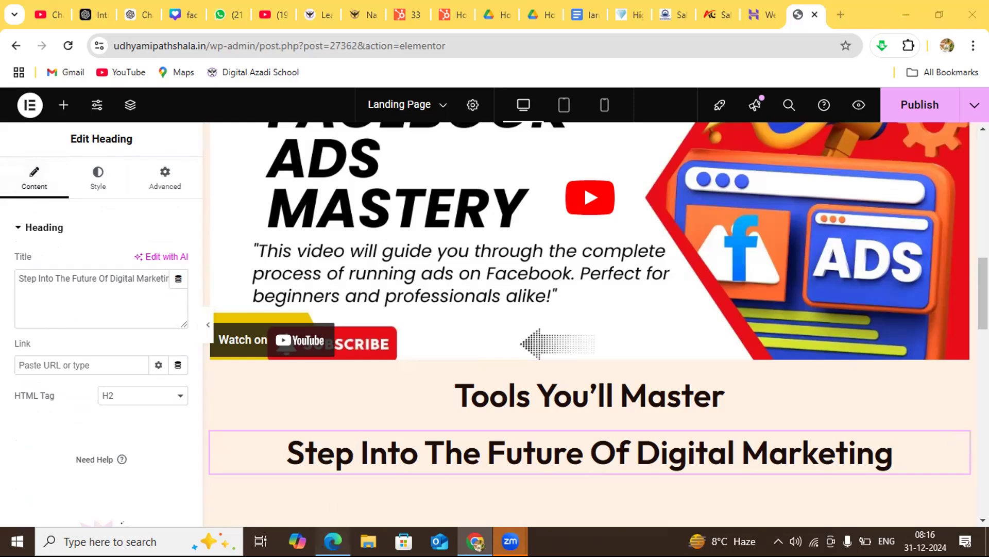
Switch to the PW Skills page in Edge and examine the cards below the "Step Into The Future Of Digital Marketing" heading.
{"action": "left_click", "coordinate": [333, 541]}
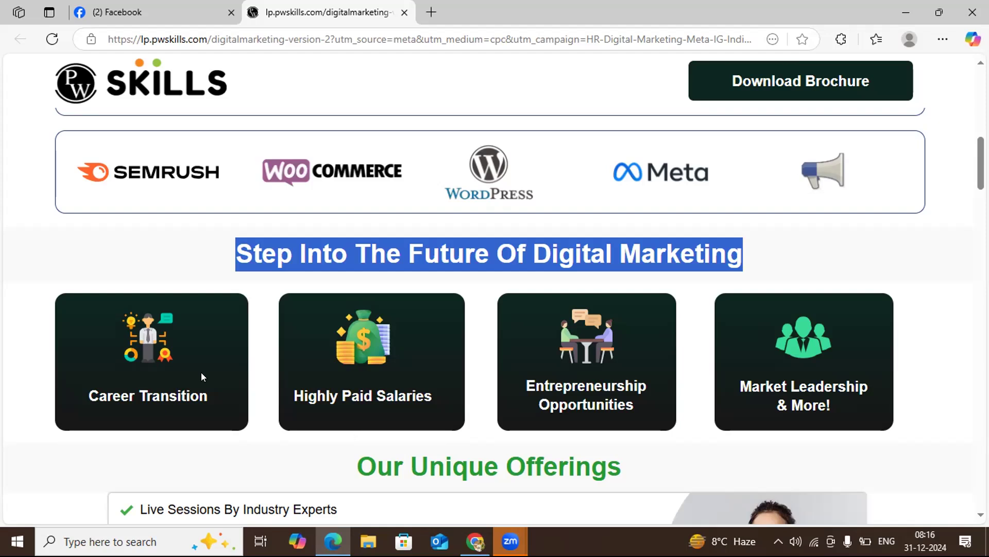
{"action": "left_click_drag", "start_coordinate": [86, 388], "coordinate": [373, 380]}
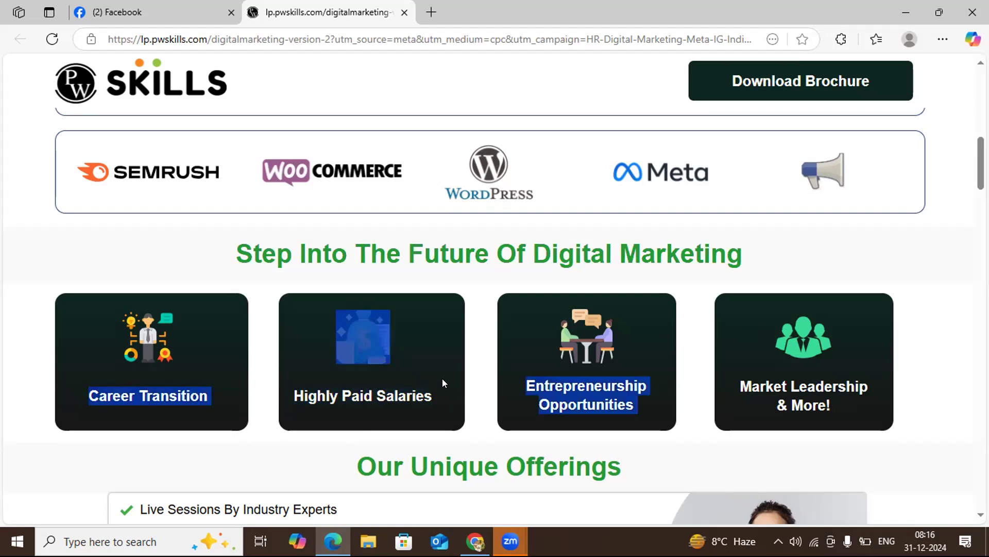
{"action": "left_click_drag", "start_coordinate": [689, 380], "coordinate": [712, 383]}
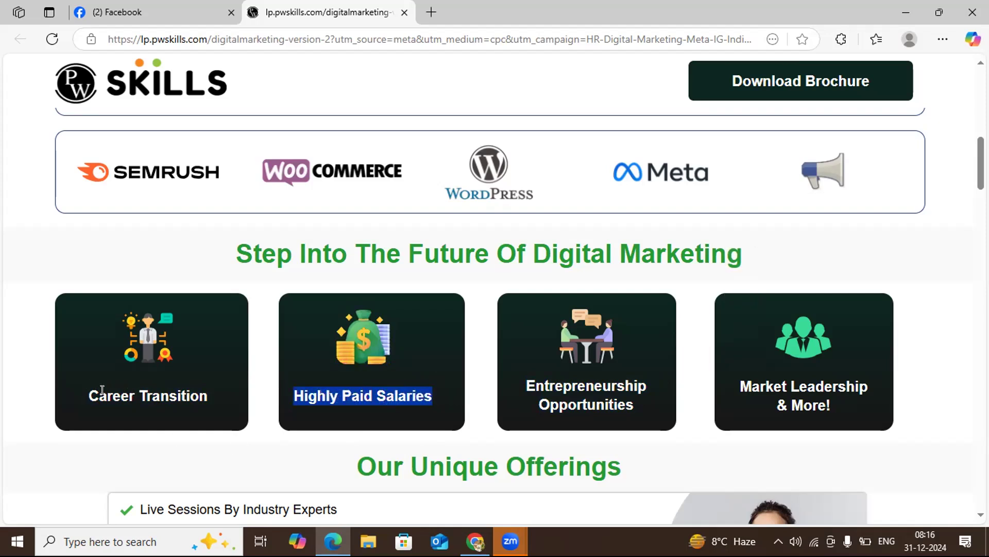
{"action": "left_click_drag", "start_coordinate": [208, 395], "coordinate": [82, 399]}
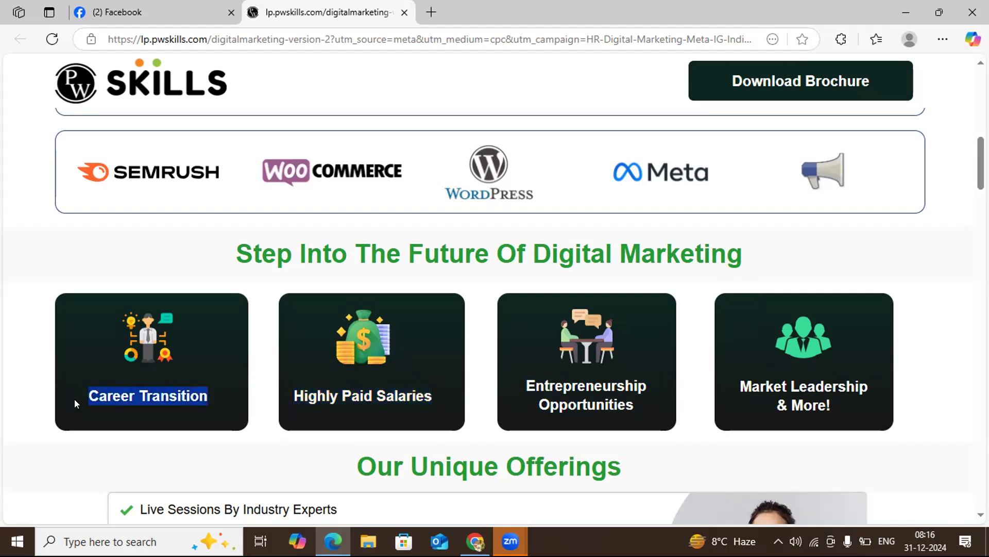
{"action": "left_click", "coordinate": [491, 375]}
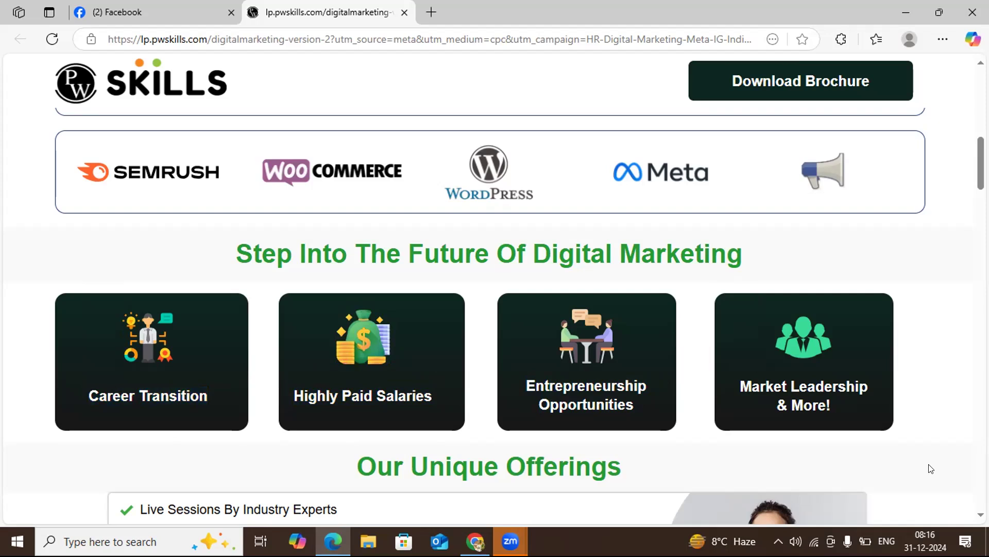
Copy the PW Skills page's web address and paste it on a new line ending the "landing page samples" Google Docs document in Chrome.
{"action": "left_click", "coordinate": [750, 33]}
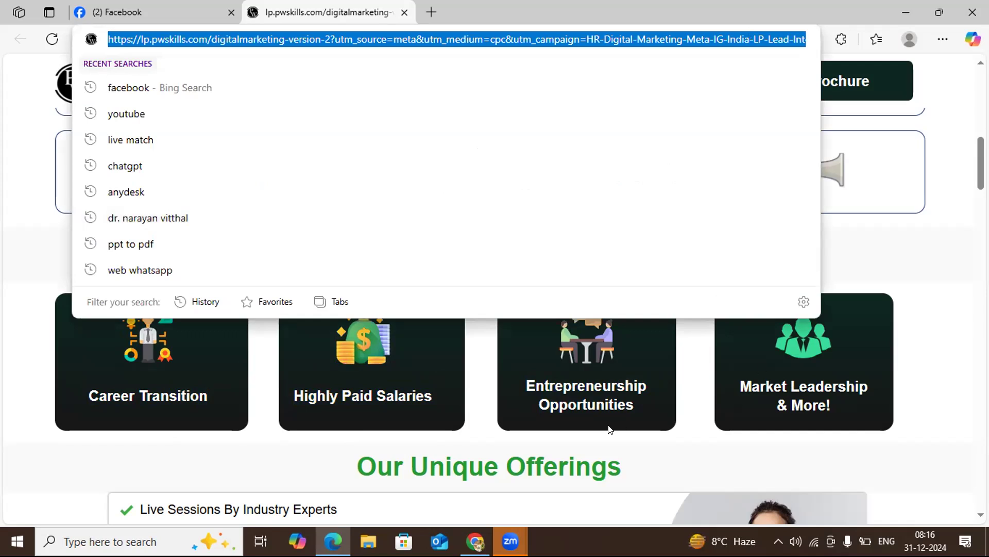
{"action": "left_click", "coordinate": [475, 542]}
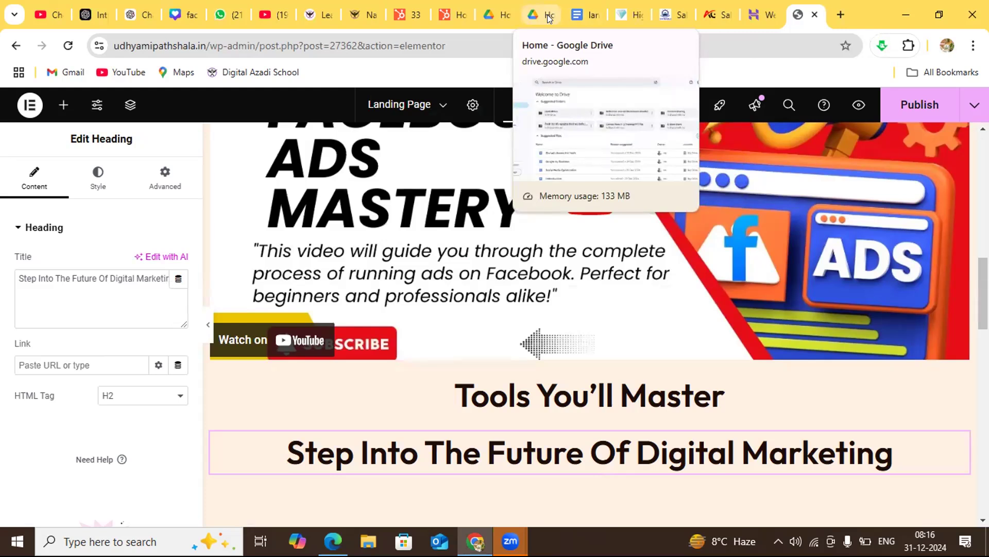
{"action": "left_click", "coordinate": [580, 16]}
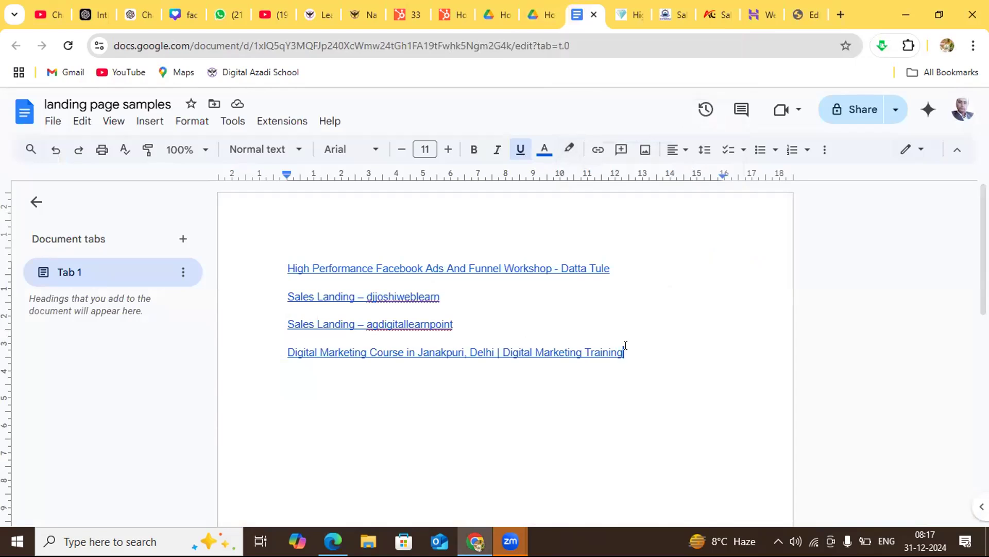
{"action": "key", "text": "Return"}
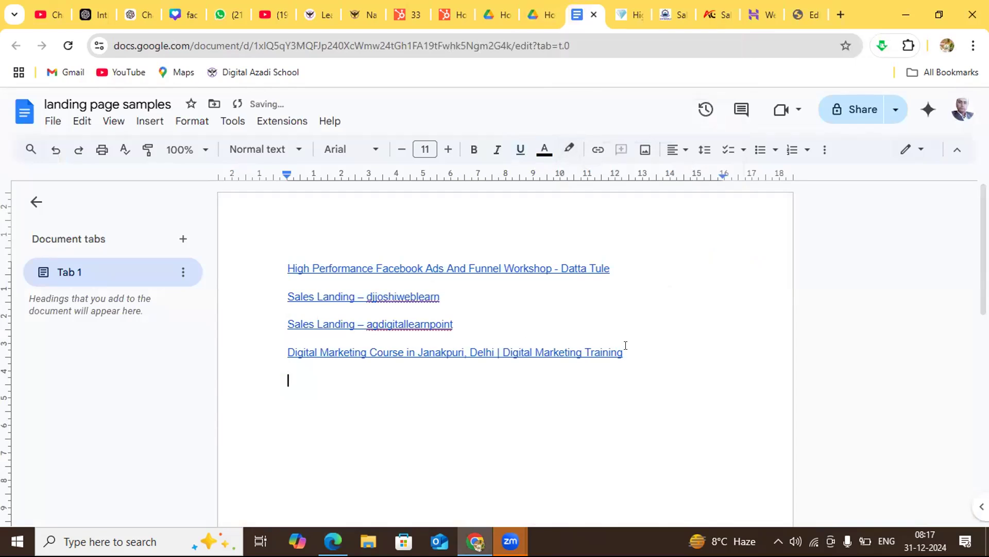
{"action": "key", "text": "ctrl+v"}
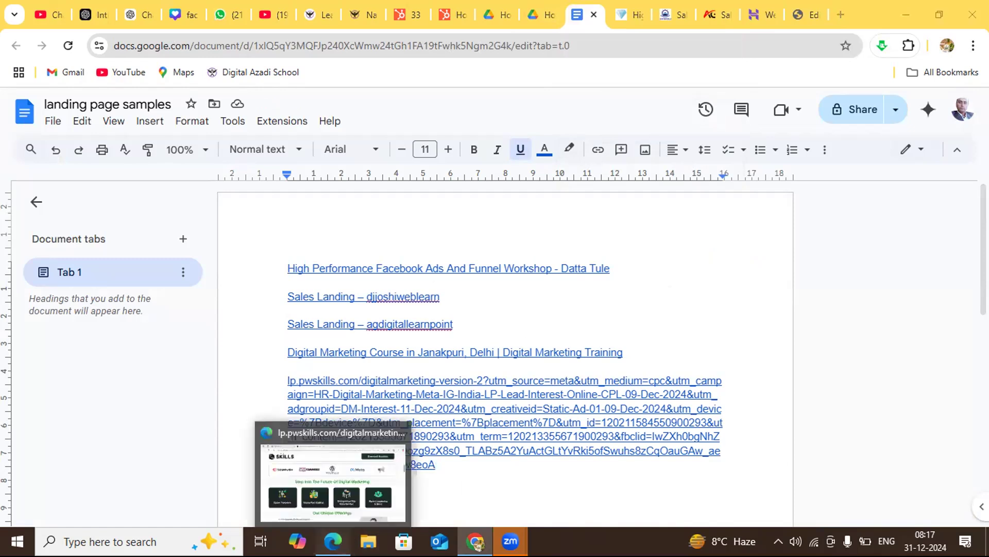
Copy the PW Skills web address from Edge again and paste it below the first copy in the "landing page samples" document.
{"action": "left_click", "coordinate": [332, 541]}
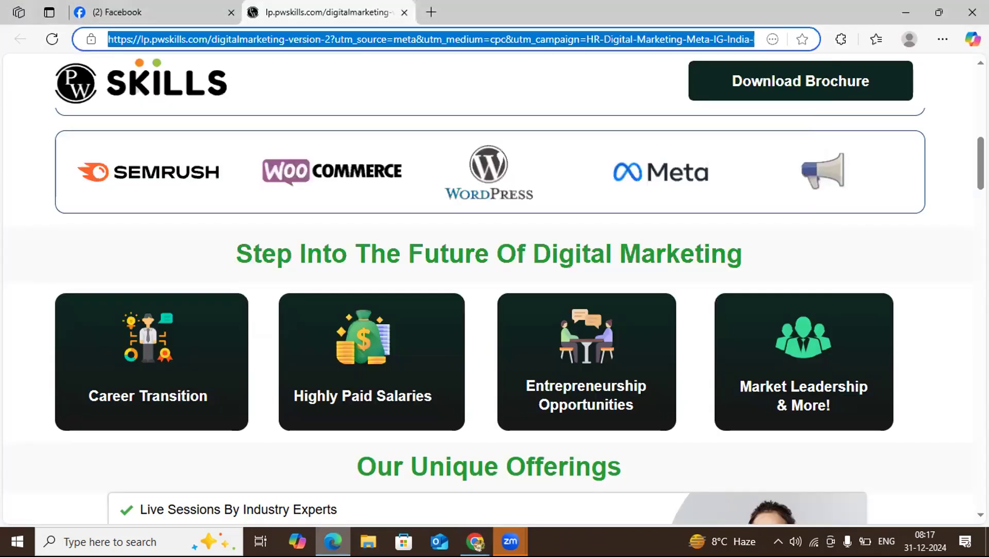
{"action": "left_click", "coordinate": [752, 40]}
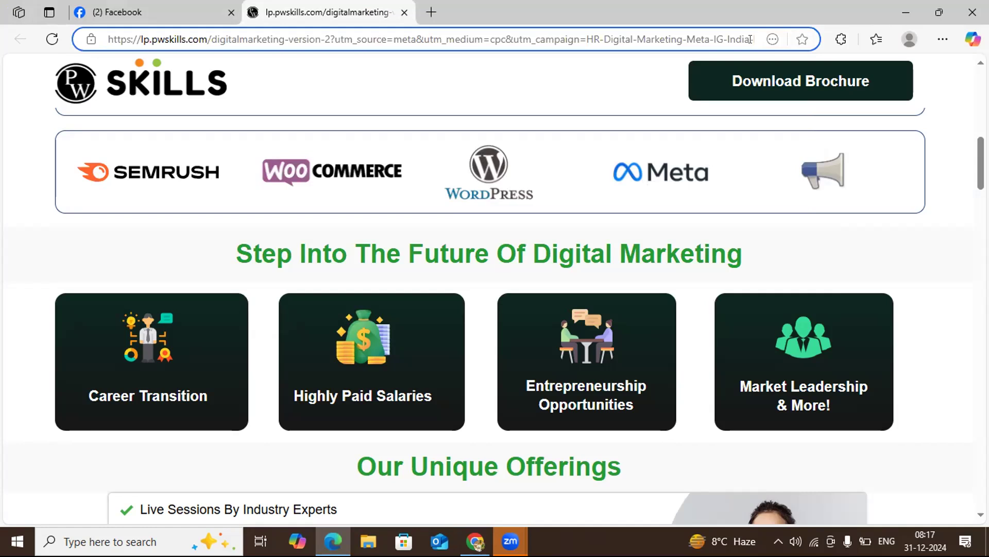
{"action": "left_click", "coordinate": [809, 244]}
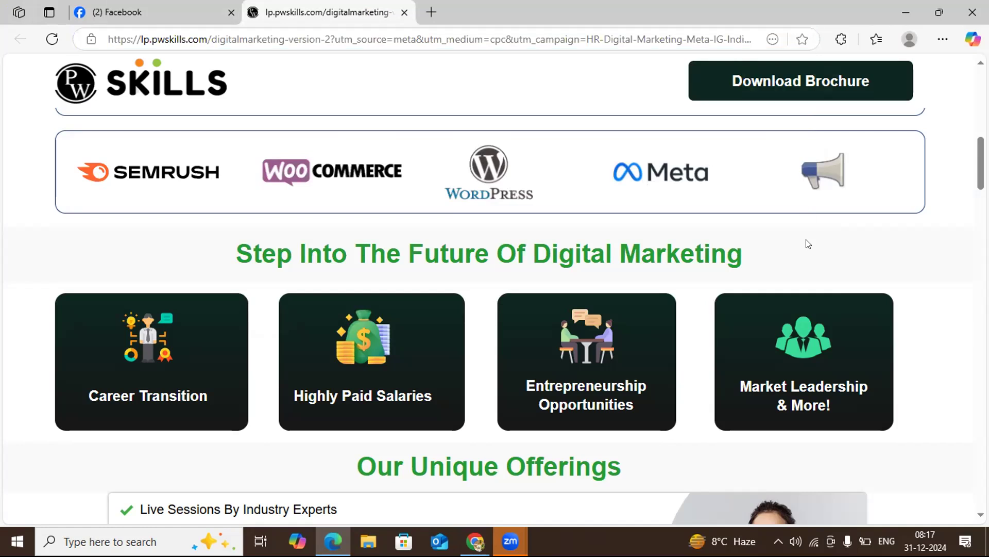
{"action": "left_click", "coordinate": [715, 39]}
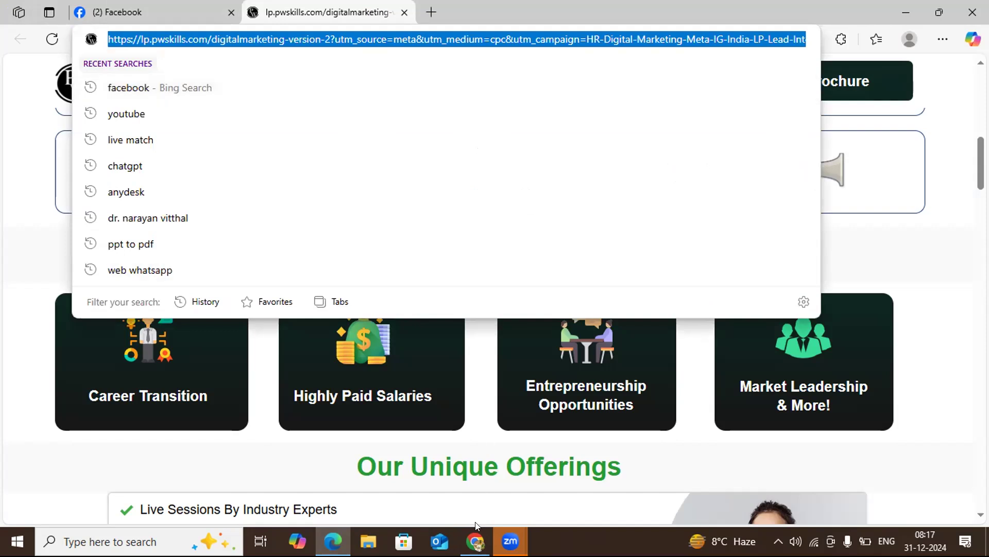
{"action": "left_click", "coordinate": [477, 542]}
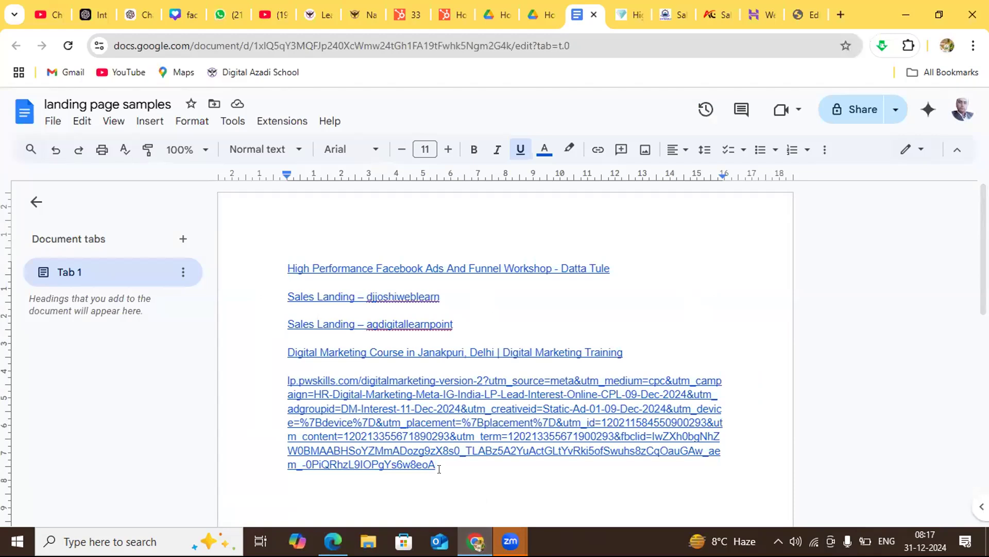
{"action": "key", "text": "Return"}
{"action": "key", "text": "Return"}
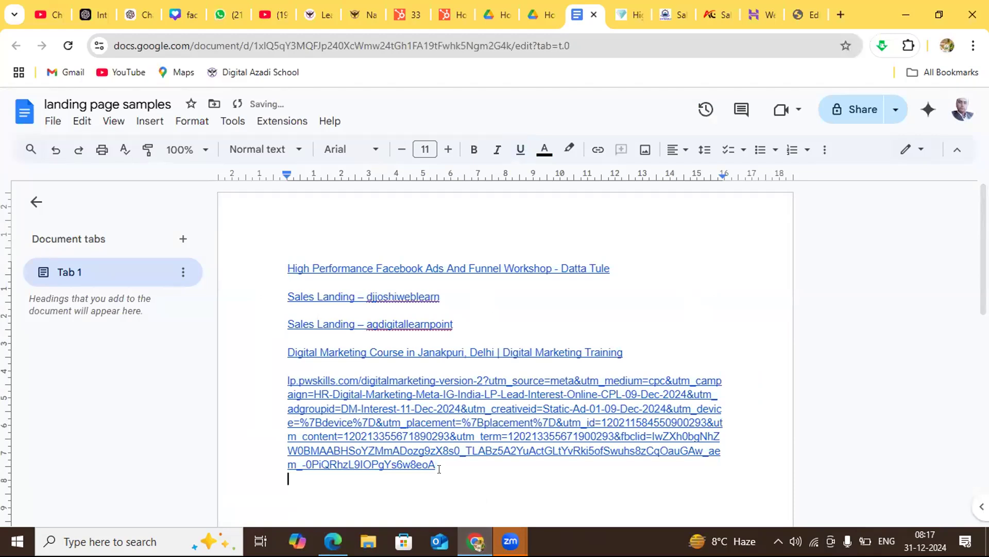
{"action": "key", "text": "ctrl+v"}
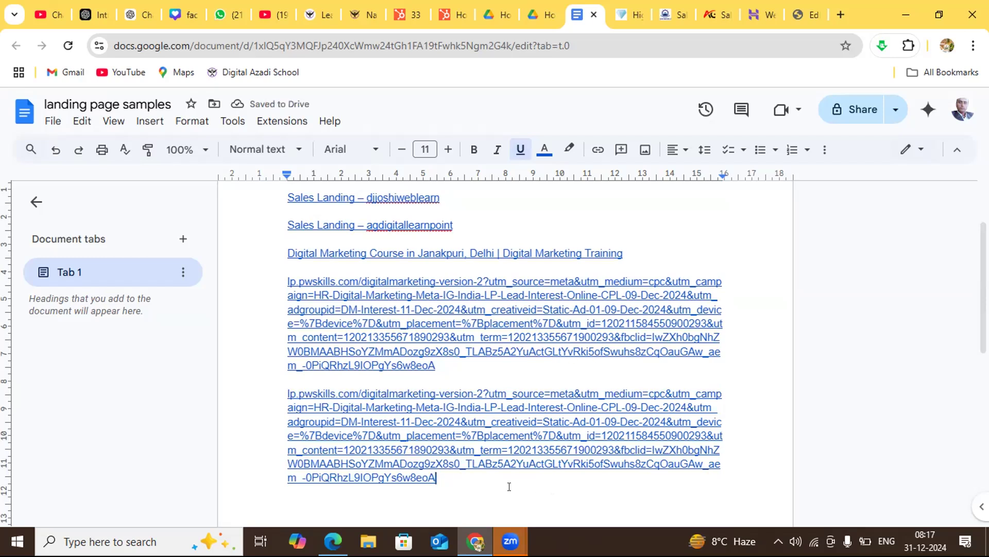
{"action": "left_click", "coordinate": [669, 232]}
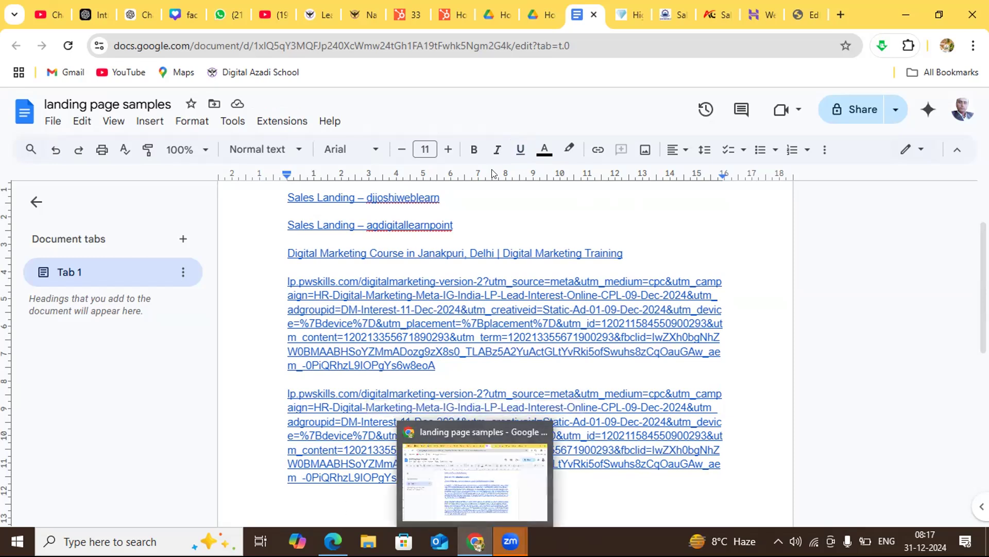
Return to the Elementor landing page and compare the area below its second heading with the card section on the PW Skills page in Edge.
{"action": "left_click", "coordinate": [812, 15]}
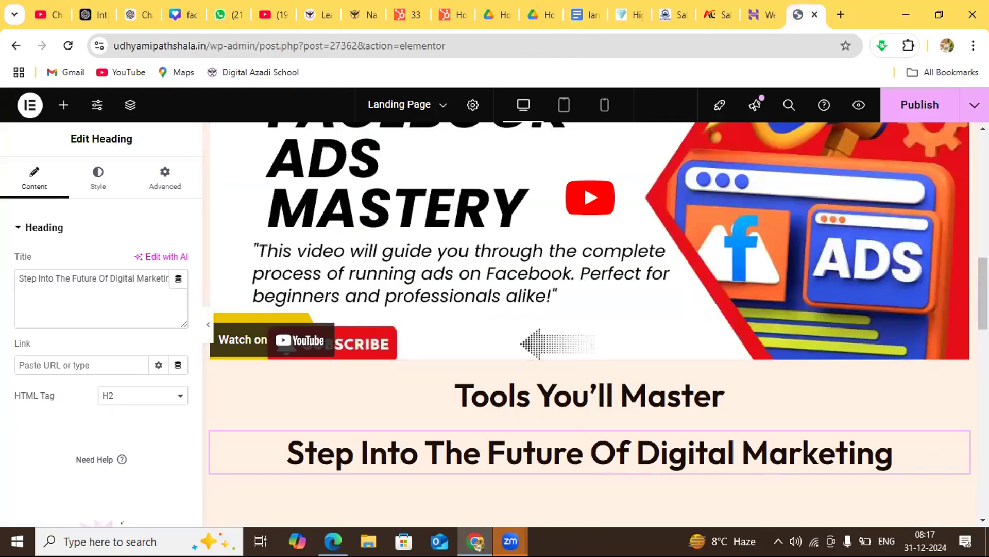
{"action": "scroll", "coordinate": [708, 459], "scroll_direction": "down", "scroll_amount": 2}
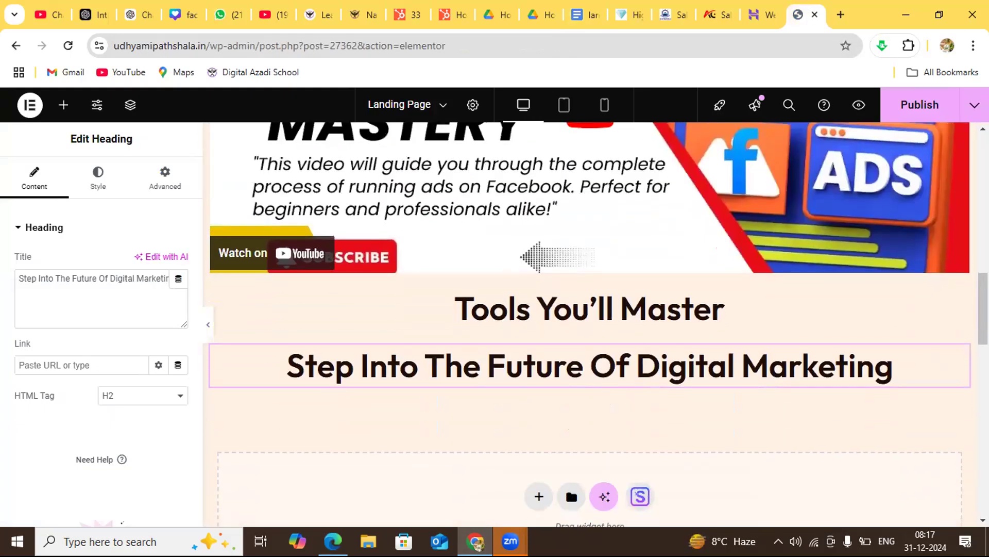
{"action": "left_click", "coordinate": [475, 541]}
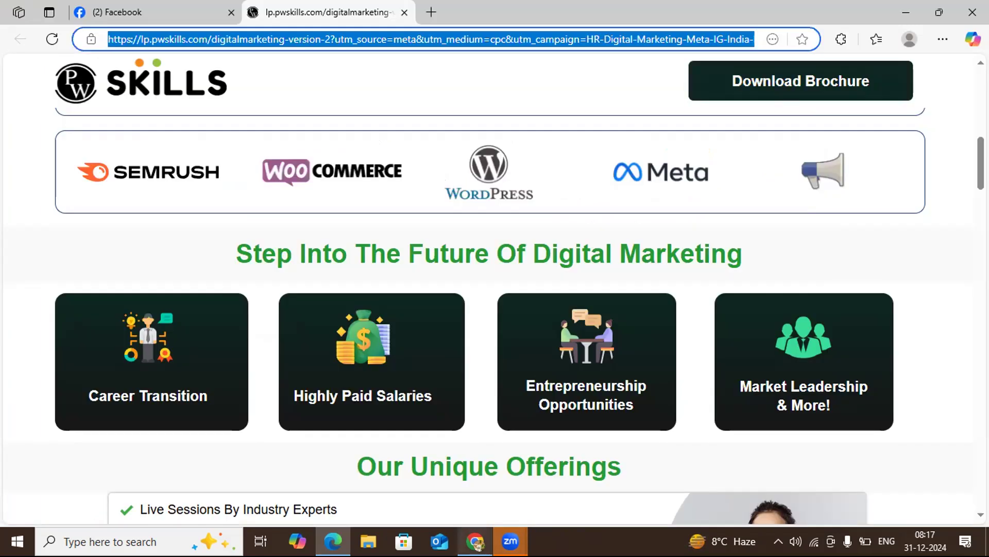
{"action": "left_click", "coordinate": [475, 541]}
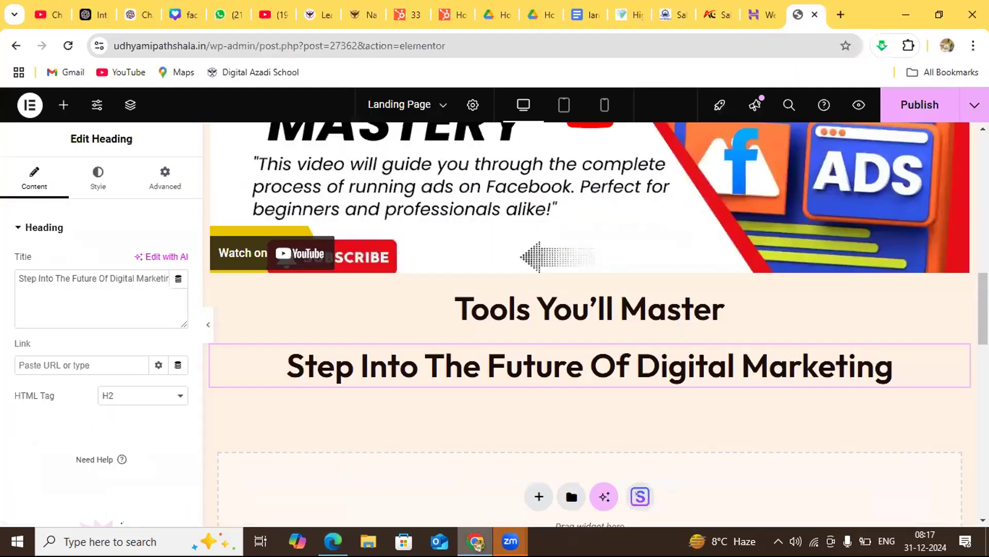
{"action": "left_click", "coordinate": [475, 541]}
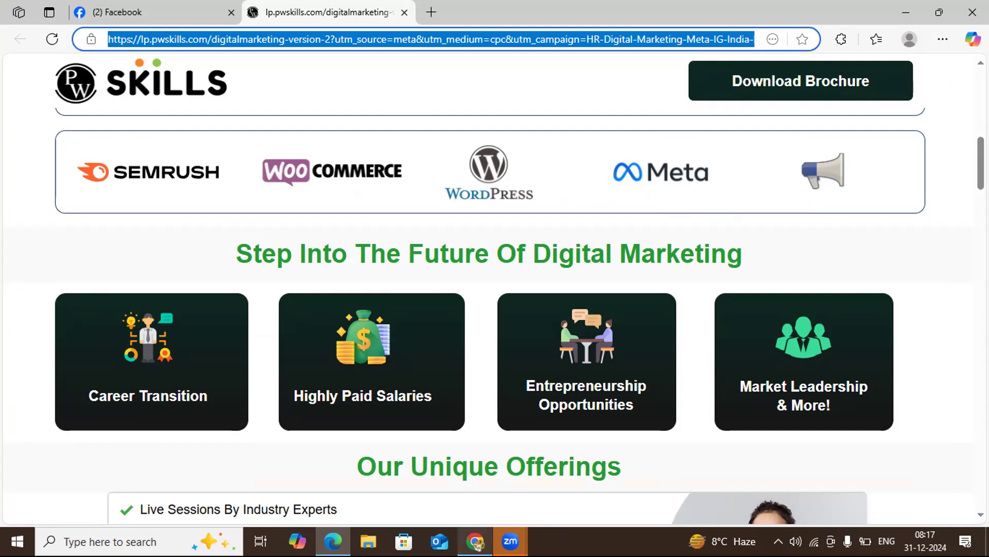
Switch to Chrome and open the first PW Skills link from the "landing page samples" document.
{"action": "left_click", "coordinate": [476, 541]}
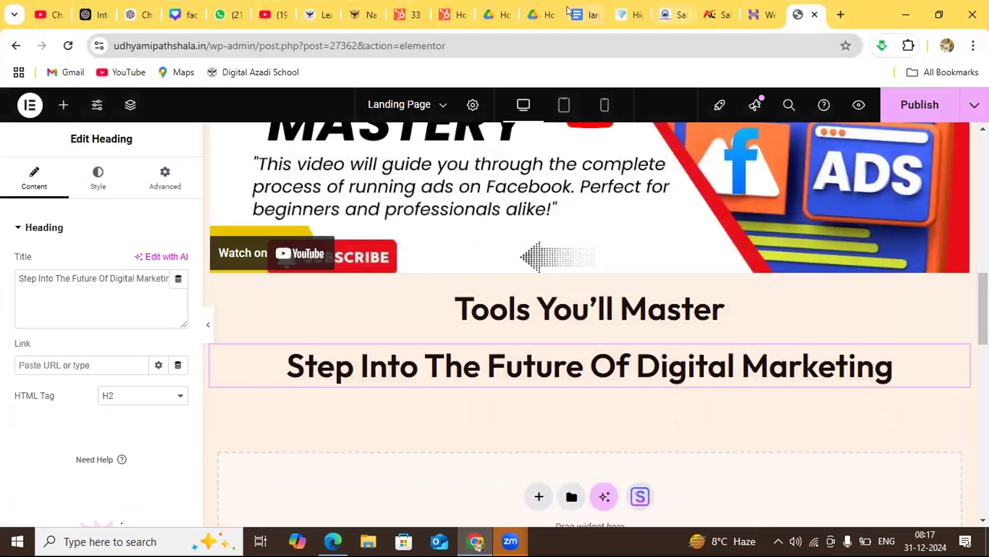
{"action": "left_click", "coordinate": [585, 15]}
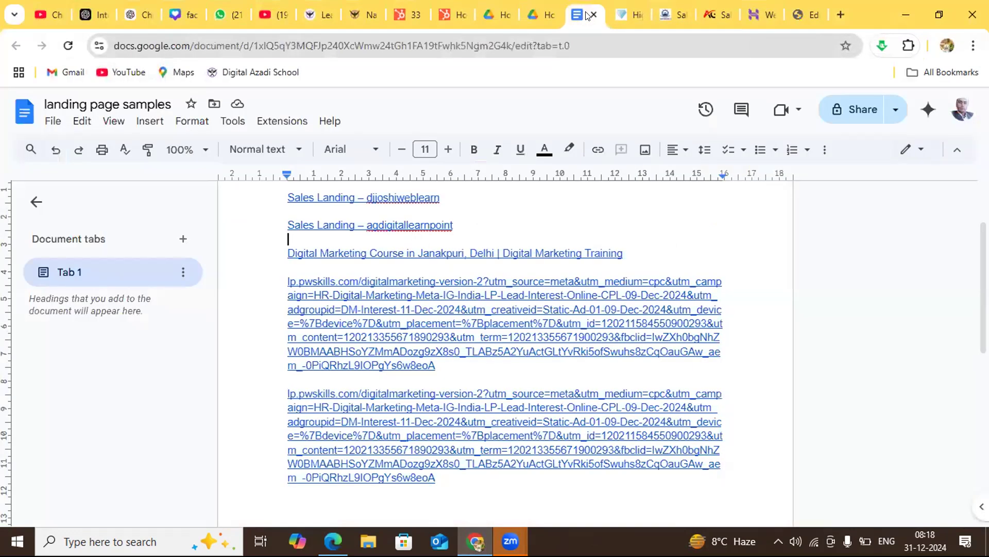
{"action": "left_click", "coordinate": [510, 322]}
{"action": "left_click", "coordinate": [416, 387]}
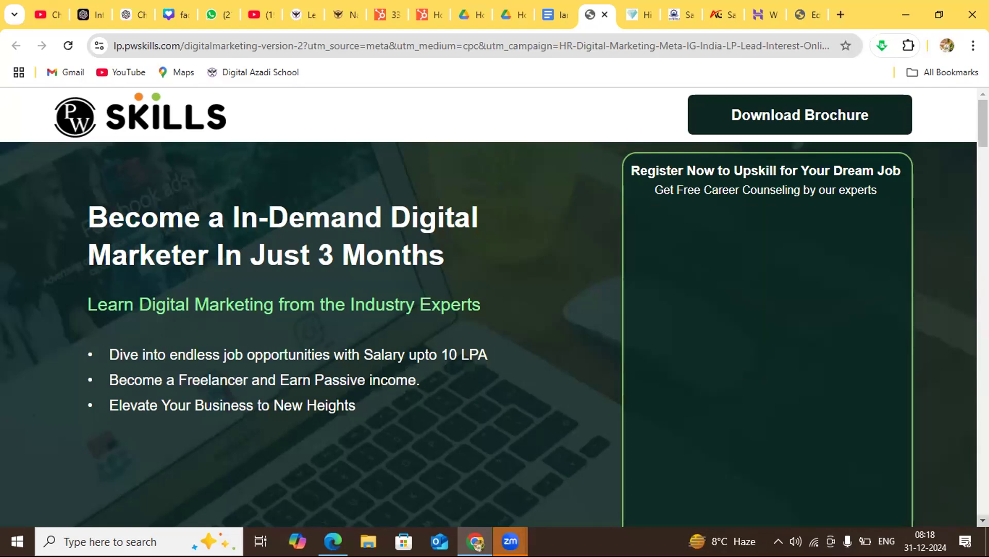
Copy the "Our Unique Offerings" heading text from the PW Skills page.
{"action": "scroll", "coordinate": [495, 309], "scroll_direction": "down", "scroll_amount": 3}
{"action": "scroll", "coordinate": [495, 309], "scroll_direction": "down", "scroll_amount": 8}
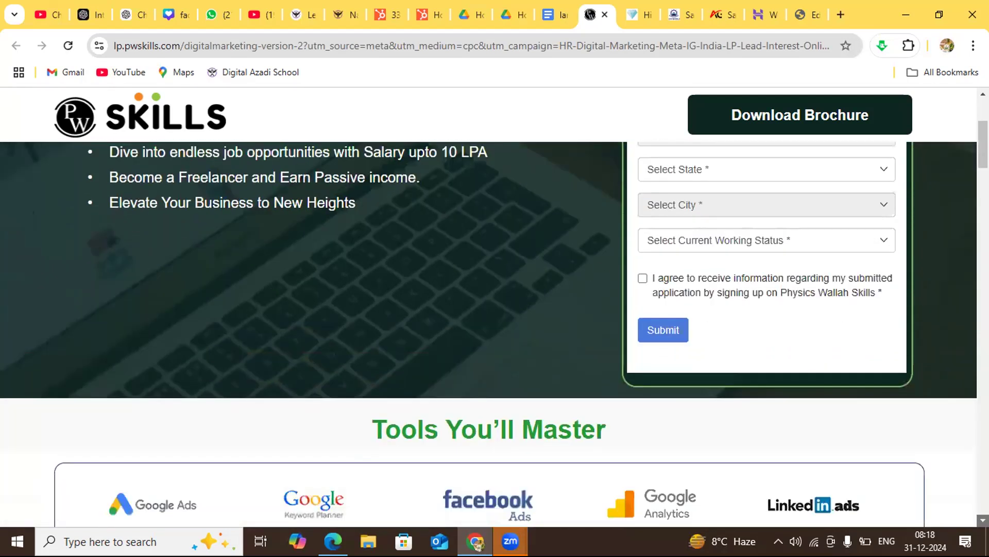
{"action": "scroll", "coordinate": [494, 309], "scroll_direction": "down", "scroll_amount": 5}
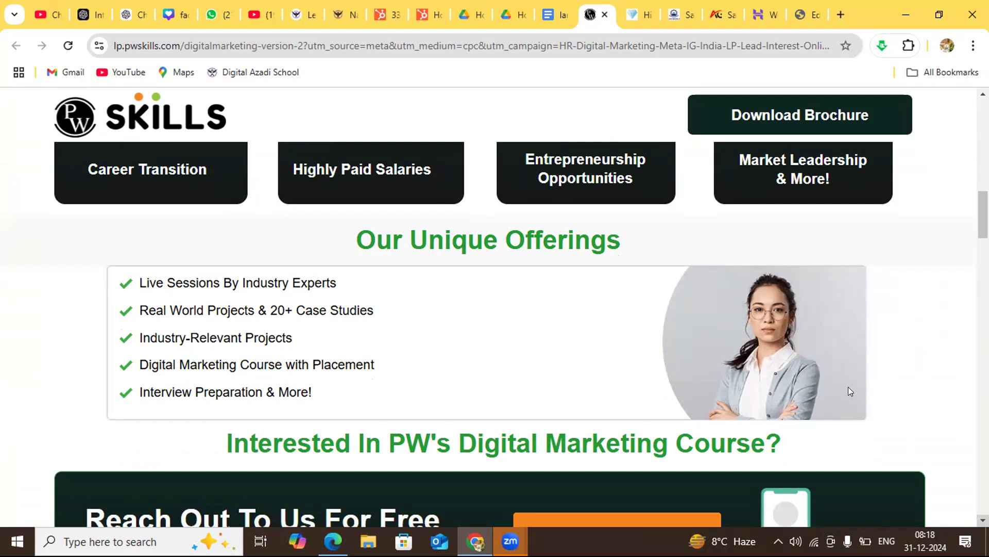
{"action": "left_click_drag", "start_coordinate": [613, 239], "coordinate": [351, 231]}
{"action": "key", "text": "ctrl+c"}
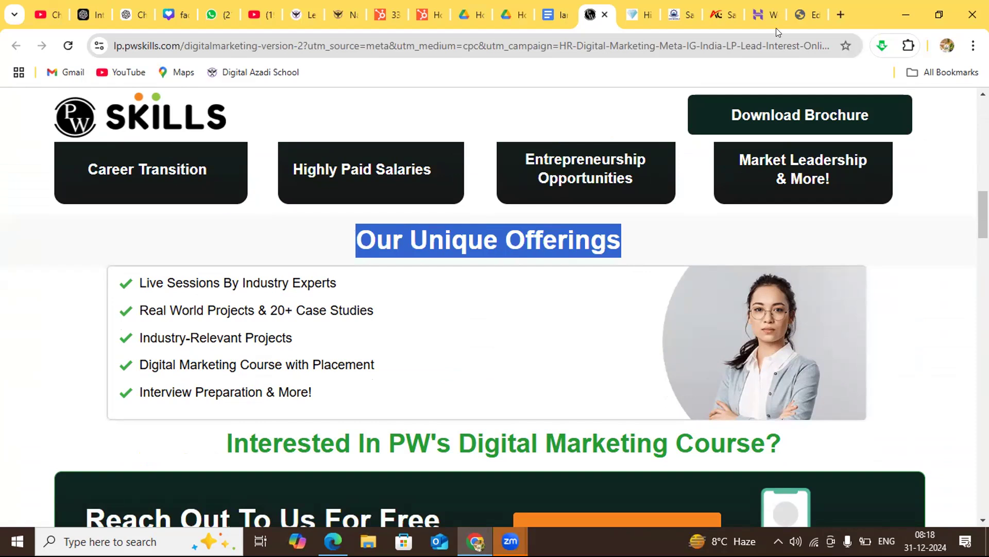
Add a heading below "Step Into The Future Of Digital Marketing" on the Elementor landing page and replace its placeholder with the copied "Our Unique Offerings".
{"action": "left_click", "coordinate": [807, 15]}
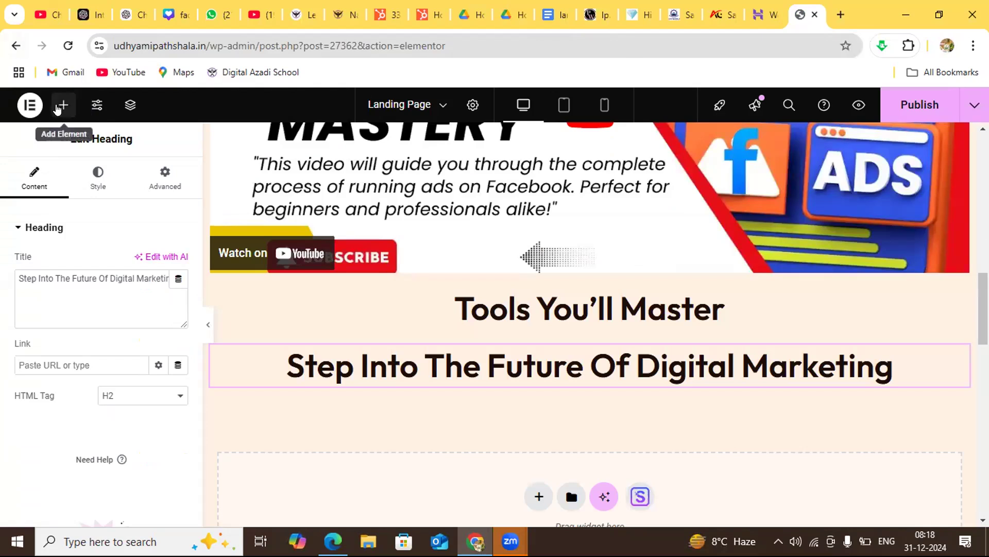
{"action": "left_click", "coordinate": [57, 107]}
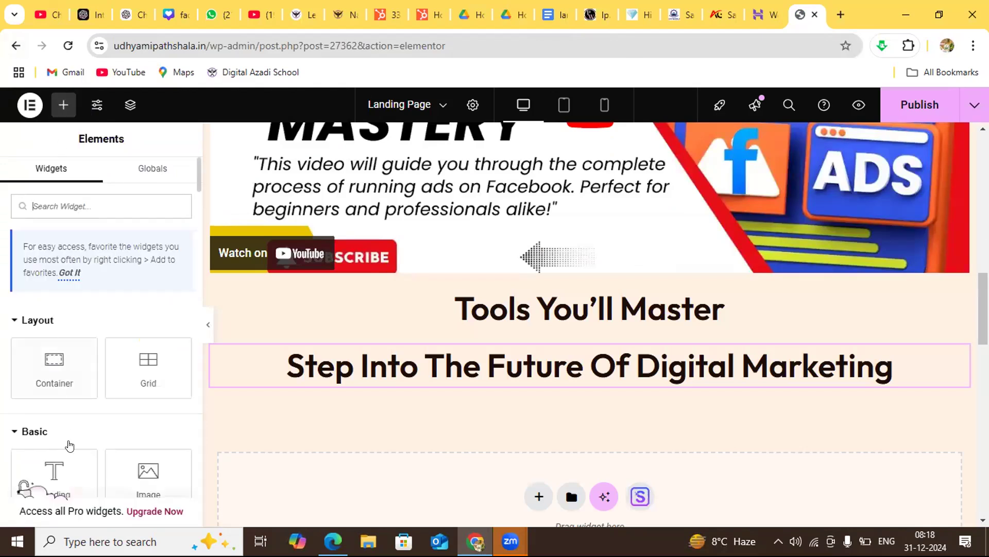
{"action": "left_click", "coordinate": [57, 462]}
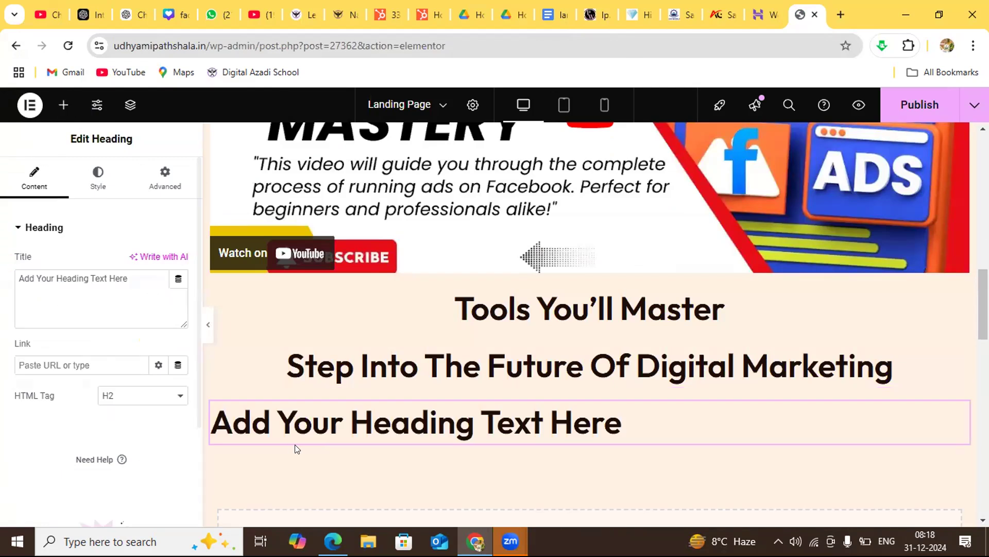
{"action": "left_click", "coordinate": [136, 277]}
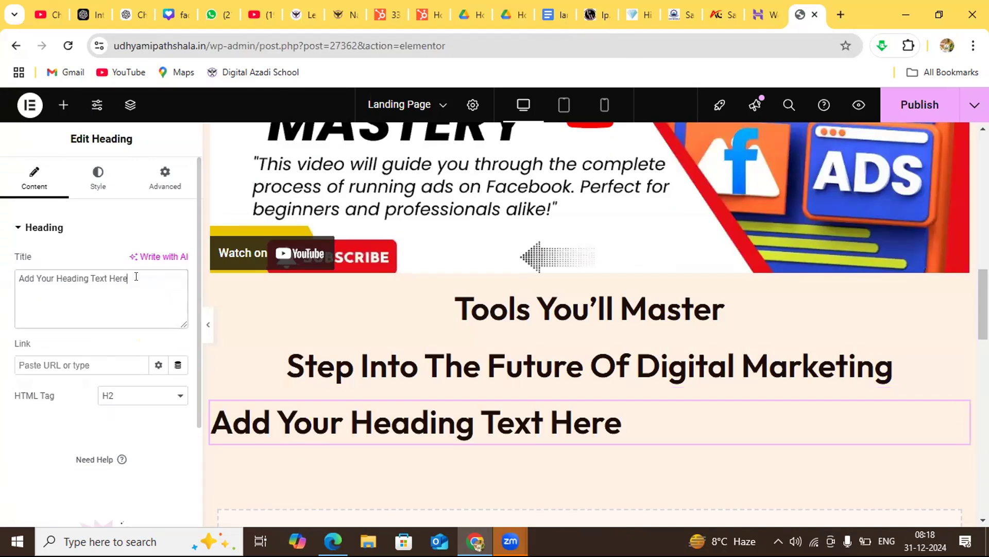
{"action": "key", "text": "BackSpace"}
{"action": "key", "text": "BackSpace"}
{"action": "key", "text": "BackSpace"}
{"action": "key", "text": "BackSpace"}
{"action": "key", "text": "BackSpace"}
{"action": "key", "text": "BackSpace"}
{"action": "key", "text": "BackSpace"}
{"action": "key", "text": "BackSpace"}
{"action": "key", "text": "BackSpace"}
{"action": "key", "text": "BackSpace"}
{"action": "key", "text": "BackSpace"}
{"action": "key", "text": "BackSpace"}
{"action": "key", "text": "BackSpace"}
{"action": "key", "text": "BackSpace"}
{"action": "key", "text": "BackSpace"}
{"action": "key", "text": "BackSpace"}
{"action": "key", "text": "BackSpace"}
{"action": "key", "text": "BackSpace"}
{"action": "key", "text": "BackSpace"}
{"action": "key", "text": "BackSpace"}
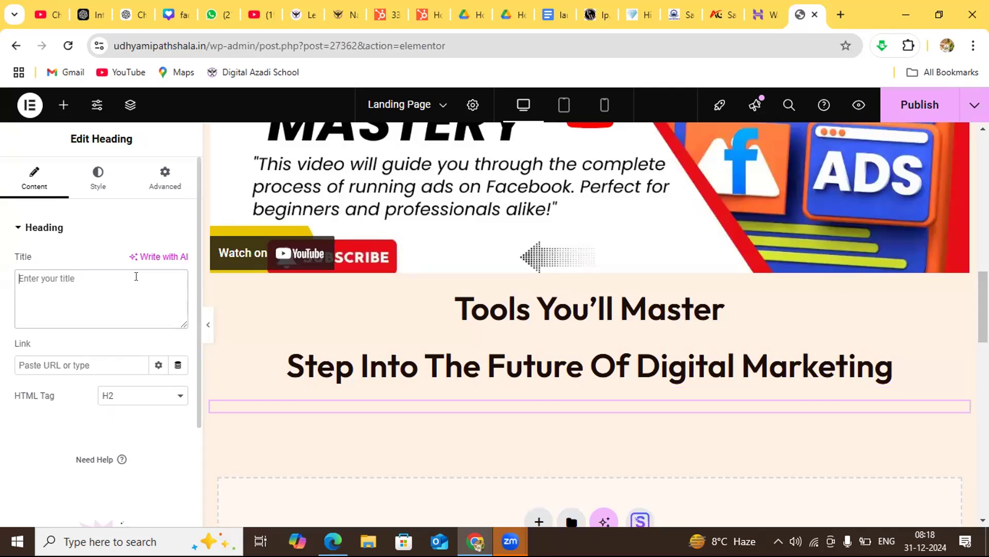
{"action": "key", "text": "ctrl+v"}
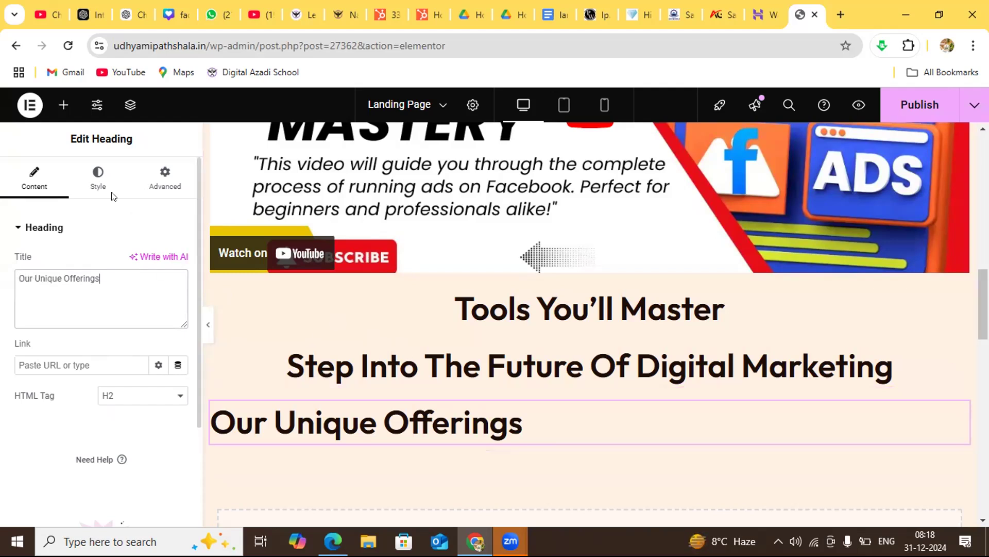
Centre the "Our Unique Offerings" heading and publish the landing page.
{"action": "left_click", "coordinate": [99, 179]}
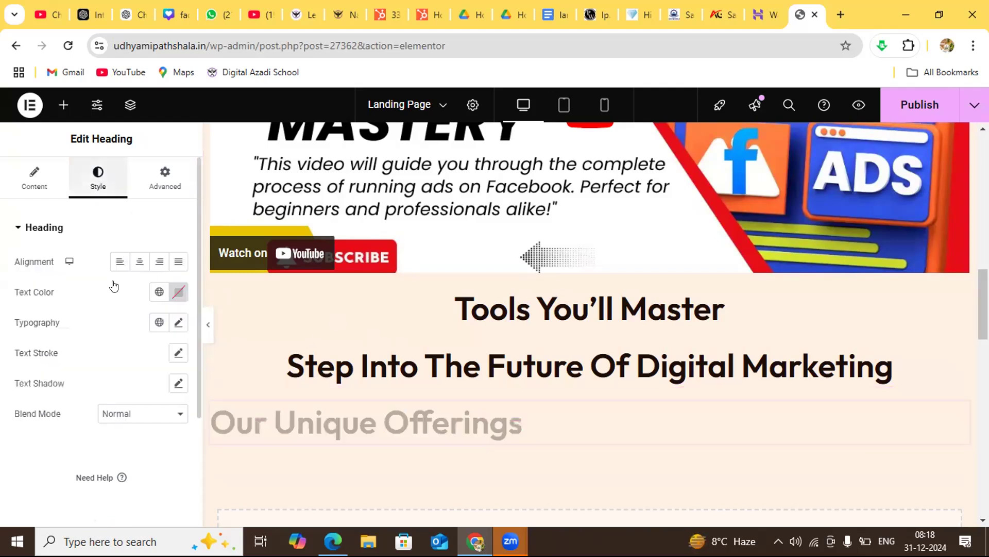
{"action": "left_click", "coordinate": [139, 262]}
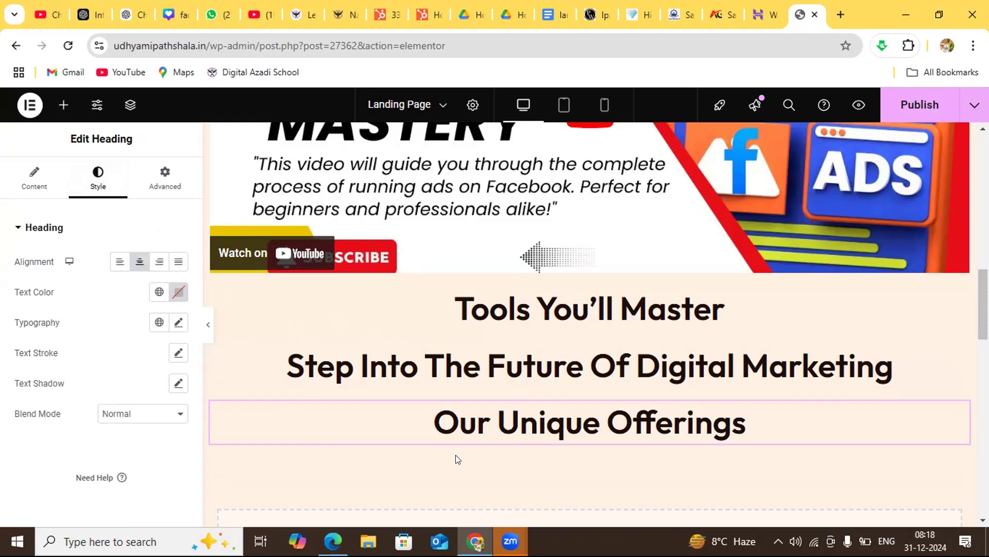
{"action": "left_click", "coordinate": [909, 100]}
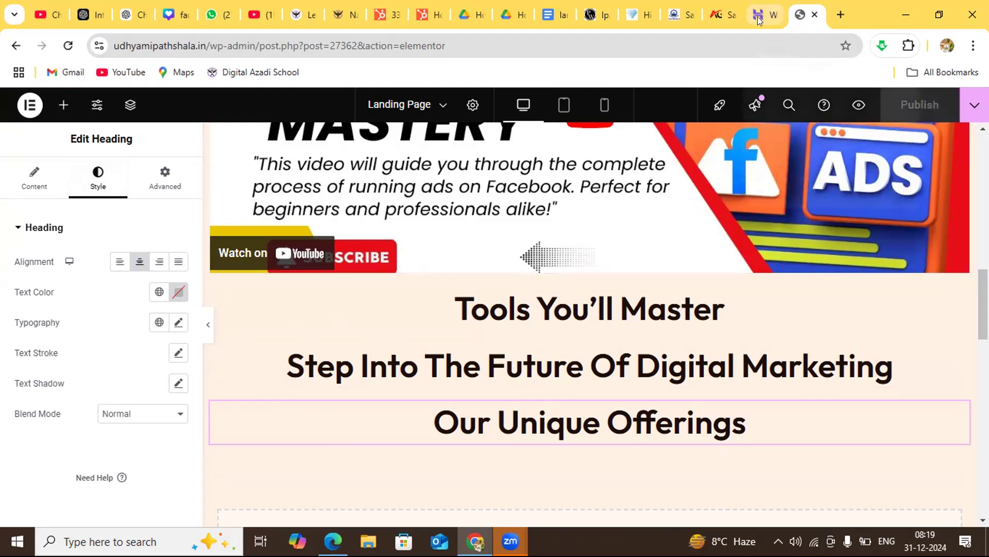
Copy the five checklist items under "Our Unique Offerings" on the PW Skills page, from "Live Sessions By Industry Experts" to "Interview Preparation & More!".
{"action": "mouse_move", "coordinate": [764, 16]}
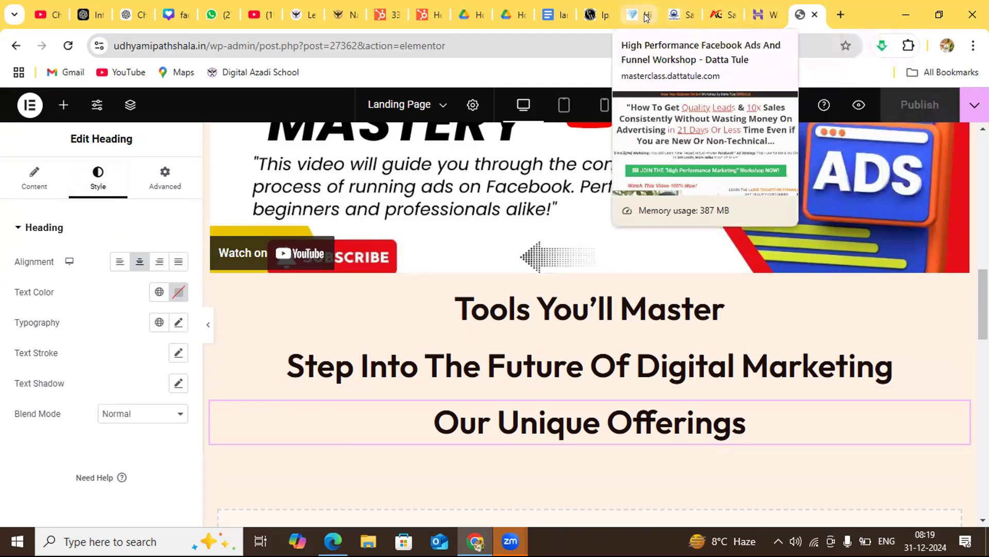
{"action": "left_click", "coordinate": [606, 17]}
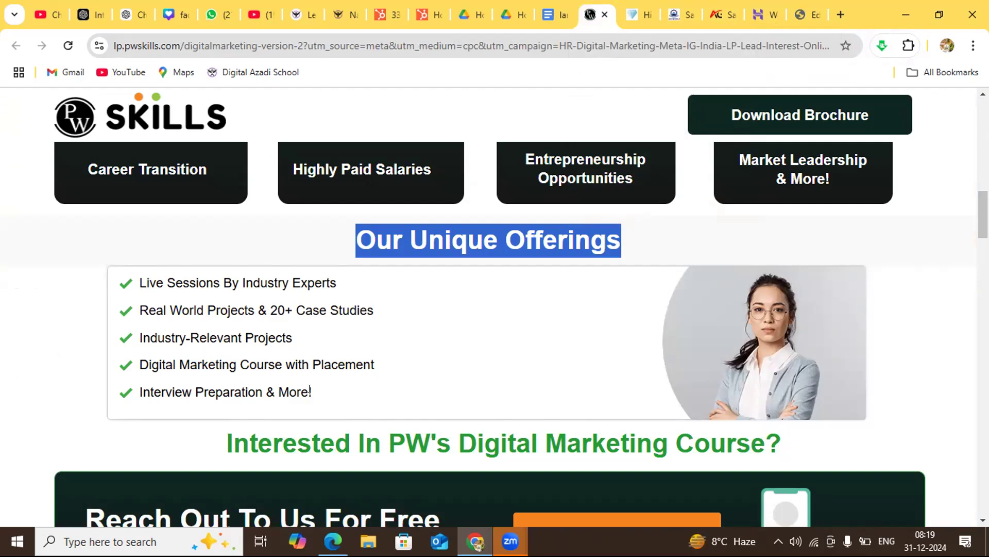
{"action": "left_click_drag", "start_coordinate": [310, 390], "coordinate": [129, 287]}
{"action": "key", "text": "ctrl+c"}
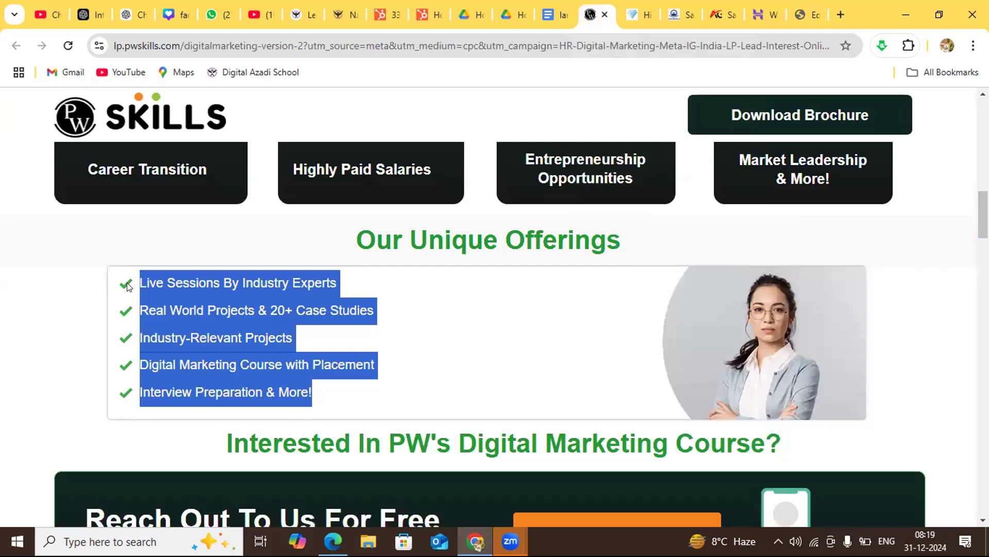
Return to the Elementor landing page and add a Text Editor widget below the "Our Unique Offerings" heading.
{"action": "left_click", "coordinate": [806, 14]}
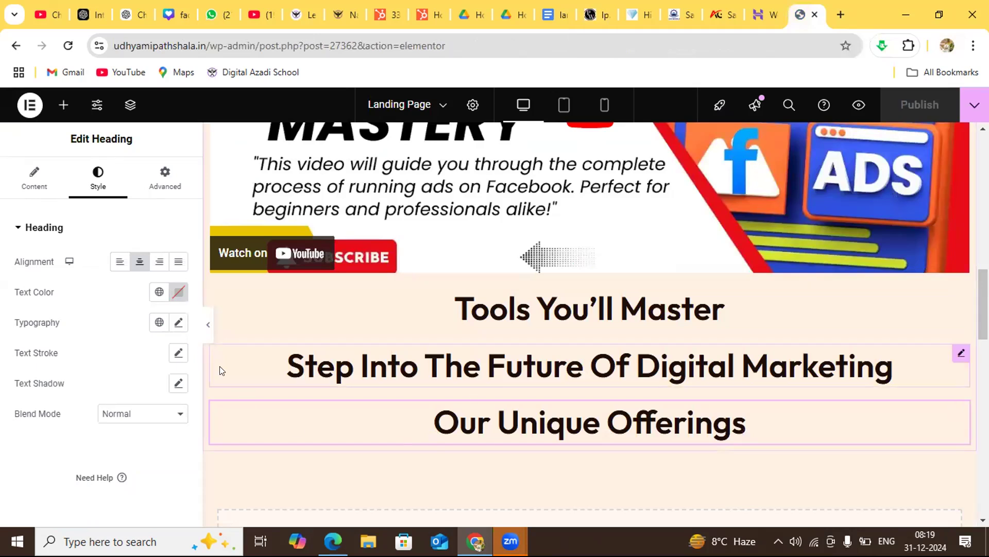
{"action": "left_click", "coordinate": [63, 107]}
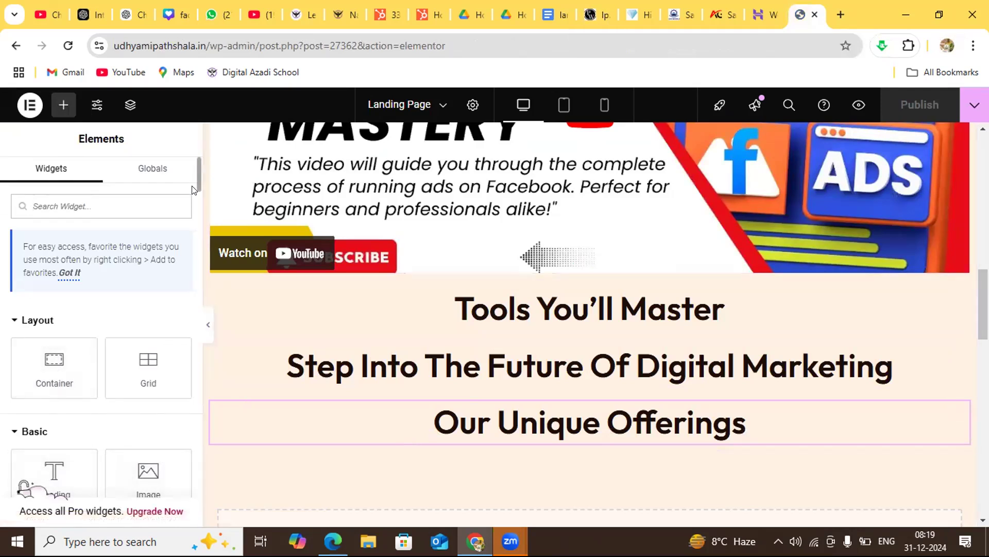
{"action": "scroll", "coordinate": [192, 190], "scroll_direction": "down", "scroll_amount": 6}
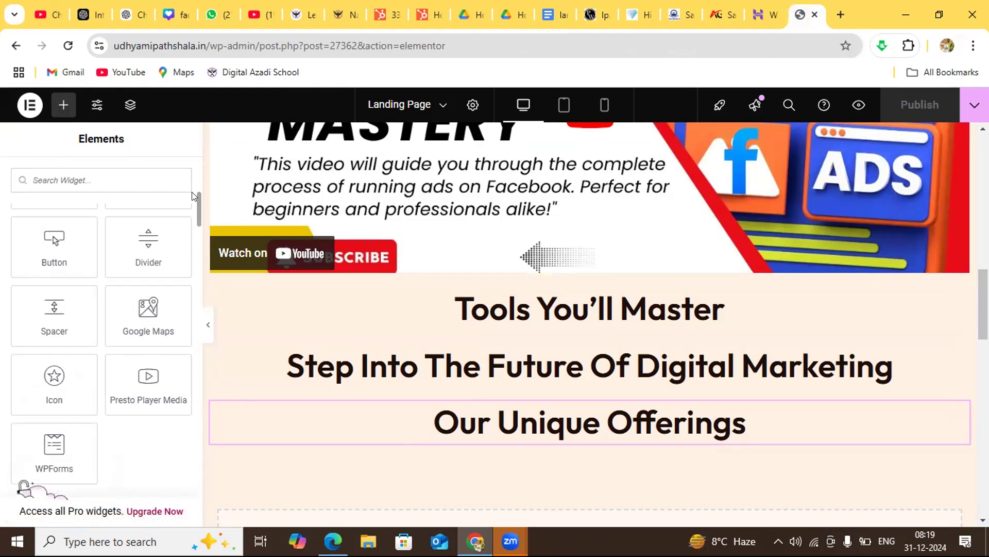
{"action": "scroll", "coordinate": [197, 177], "scroll_direction": "up", "scroll_amount": 6}
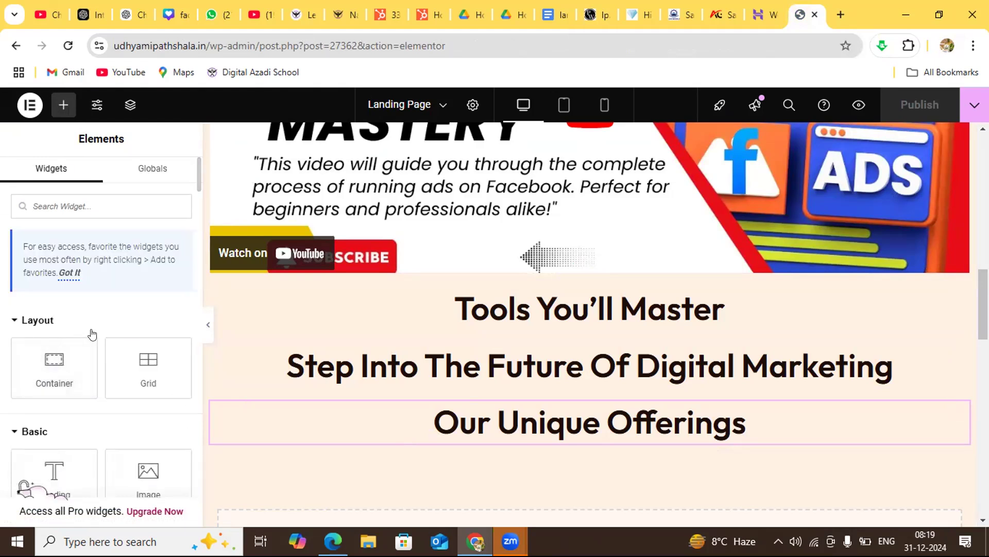
{"action": "left_click", "coordinate": [116, 434]}
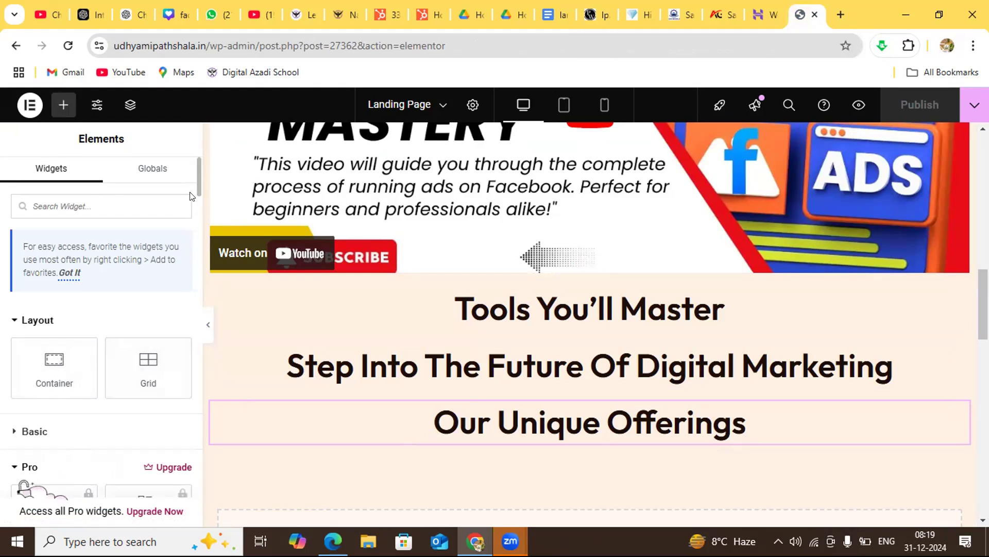
{"action": "left_click_drag", "start_coordinate": [198, 192], "coordinate": [190, 287]}
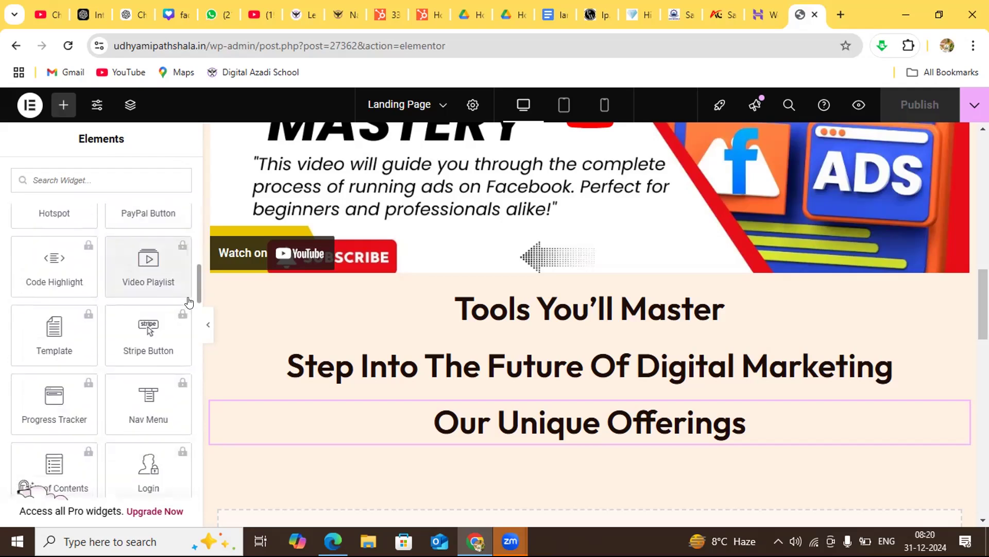
{"action": "scroll", "coordinate": [189, 320], "scroll_direction": "up", "scroll_amount": 15}
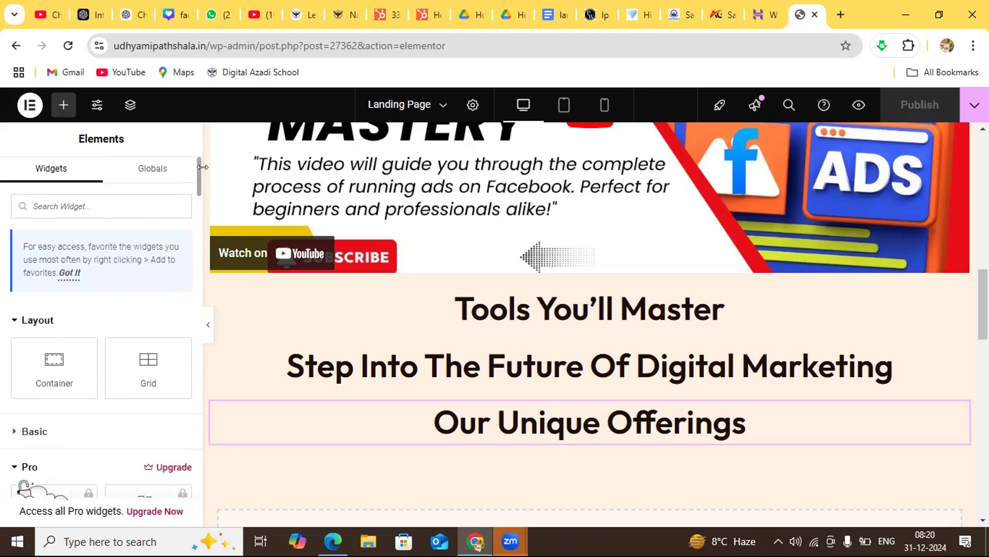
{"action": "left_click", "coordinate": [88, 436]}
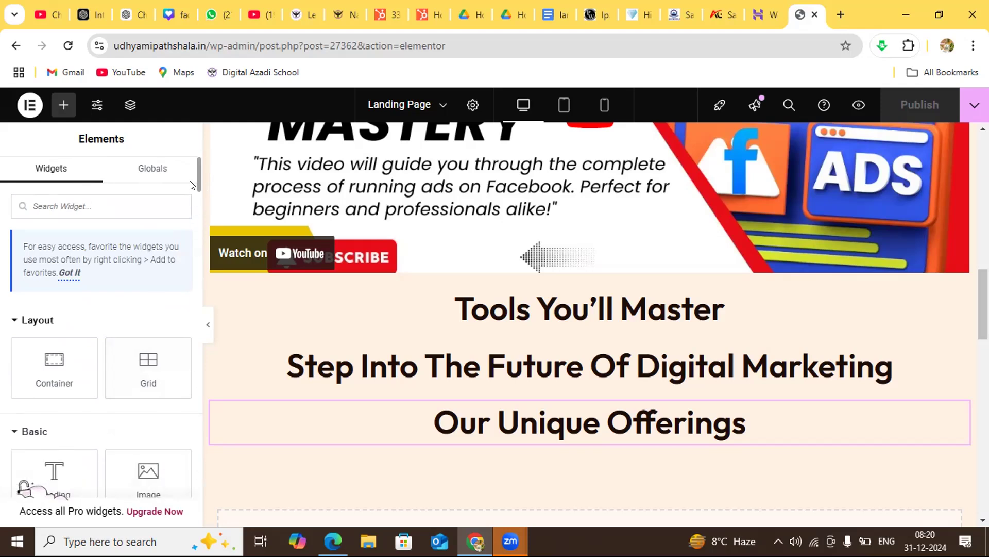
{"action": "scroll", "coordinate": [196, 185], "scroll_direction": "down", "scroll_amount": 4}
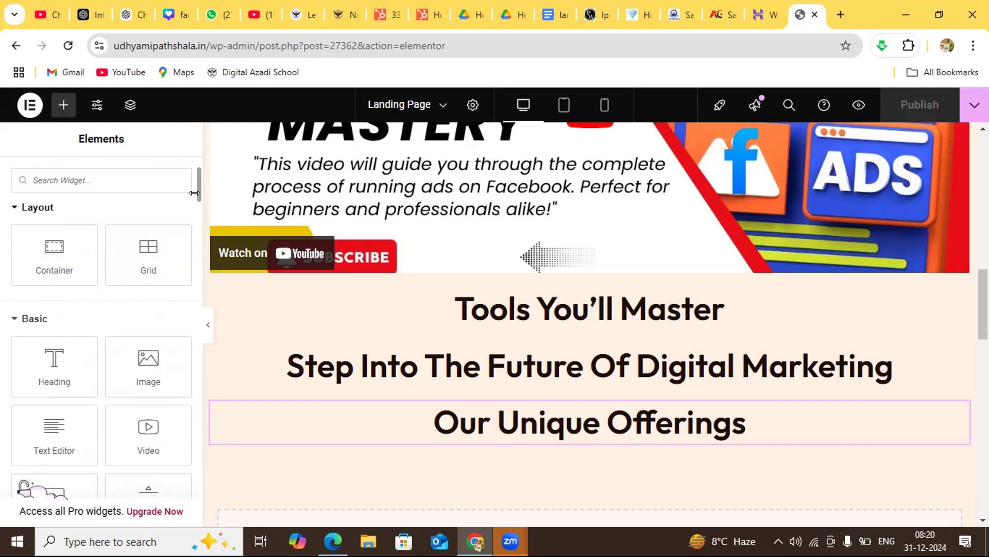
{"action": "left_click", "coordinate": [43, 433]}
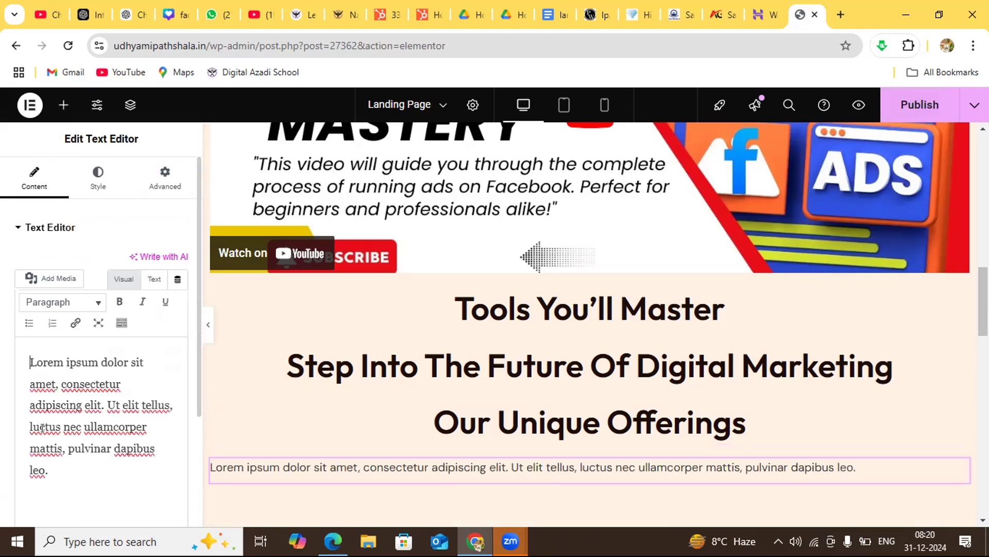
Replace the Text Editor's Lorem ipsum placeholder with the copied list of five course offerings.
{"action": "left_click", "coordinate": [55, 476]}
{"action": "key", "text": "BackSpace"}
{"action": "key", "text": "BackSpace"}
{"action": "key", "text": "BackSpace"}
{"action": "key", "text": "BackSpace"}
{"action": "key", "text": "BackSpace"}
{"action": "key", "text": "BackSpace"}
{"action": "key", "text": "BackSpace"}
{"action": "key", "text": "BackSpace"}
{"action": "key", "text": "BackSpace"}
{"action": "key", "text": "BackSpace"}
{"action": "key", "text": "BackSpace"}
{"action": "key", "text": "BackSpace"}
{"action": "key", "text": "BackSpace"}
{"action": "key", "text": "BackSpace"}
{"action": "key", "text": "BackSpace"}
{"action": "key", "text": "BackSpace"}
{"action": "key", "text": "BackSpace"}
{"action": "key", "text": "BackSpace"}
{"action": "key", "text": "BackSpace"}
{"action": "key", "text": "BackSpace"}
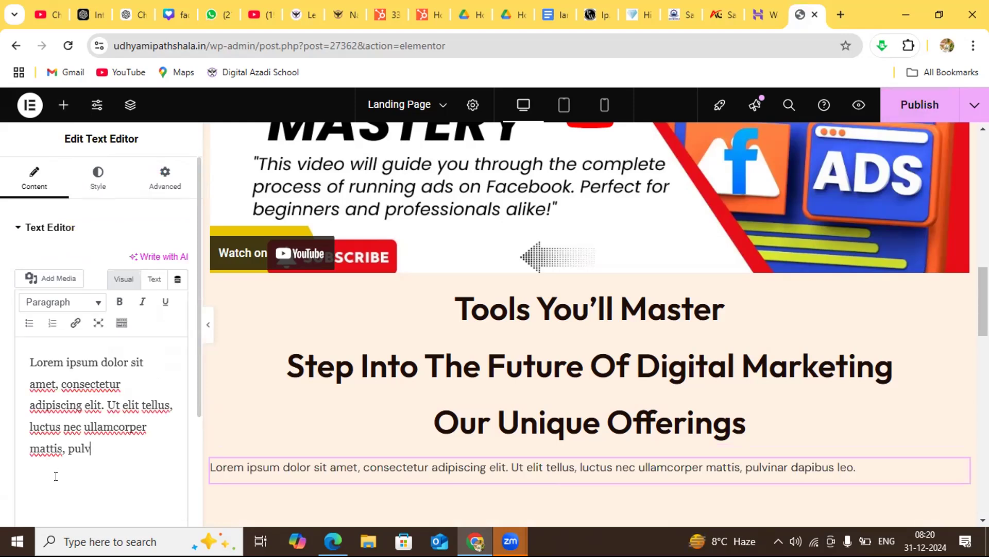
{"action": "key", "text": "BackSpace"}
{"action": "key", "text": "BackSpace"}
{"action": "key", "text": "BackSpace"}
{"action": "key", "text": "BackSpace"}
{"action": "key", "text": "BackSpace"}
{"action": "key", "text": "BackSpace"}
{"action": "key", "text": "BackSpace"}
{"action": "key", "text": "BackSpace"}
{"action": "key", "text": "BackSpace"}
{"action": "key", "text": "BackSpace"}
{"action": "key", "text": "BackSpace"}
{"action": "key", "text": "BackSpace"}
{"action": "key", "text": "BackSpace"}
{"action": "key", "text": "BackSpace"}
{"action": "key", "text": "BackSpace"}
{"action": "key", "text": "BackSpace"}
{"action": "key", "text": "BackSpace"}
{"action": "key", "text": "BackSpace"}
{"action": "key", "text": "BackSpace"}
{"action": "key", "text": "BackSpace"}
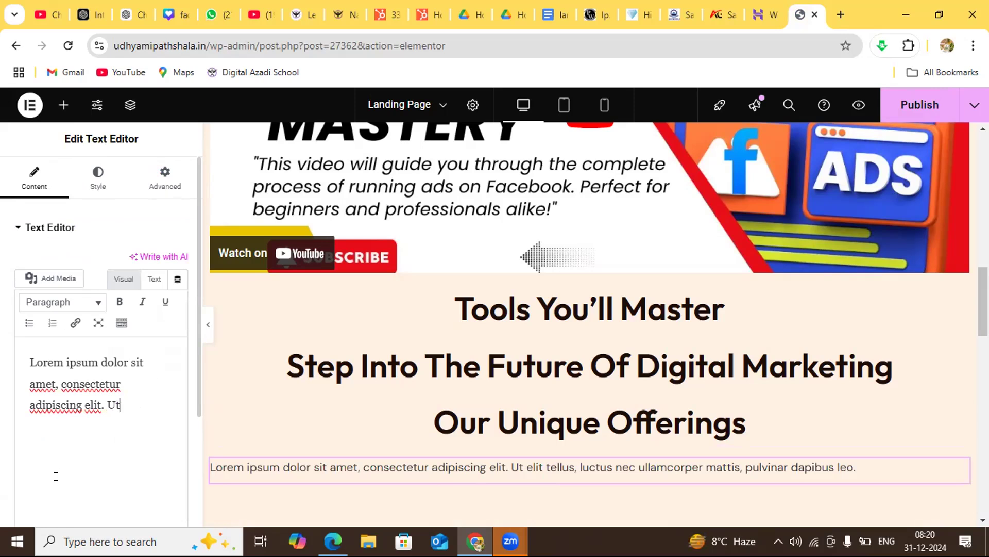
{"action": "key", "text": "BackSpace"}
{"action": "key", "text": "BackSpace"}
{"action": "key", "text": "BackSpace"}
{"action": "key", "text": "BackSpace"}
{"action": "key", "text": "BackSpace"}
{"action": "key", "text": "BackSpace"}
{"action": "key", "text": "BackSpace"}
{"action": "key", "text": "BackSpace"}
{"action": "key", "text": "BackSpace"}
{"action": "key", "text": "BackSpace"}
{"action": "key", "text": "BackSpace"}
{"action": "key", "text": "BackSpace"}
{"action": "key", "text": "BackSpace"}
{"action": "key", "text": "BackSpace"}
{"action": "key", "text": "BackSpace"}
{"action": "key", "text": "BackSpace"}
{"action": "key", "text": "BackSpace"}
{"action": "key", "text": "BackSpace"}
{"action": "key", "text": "BackSpace"}
{"action": "key", "text": "BackSpace"}
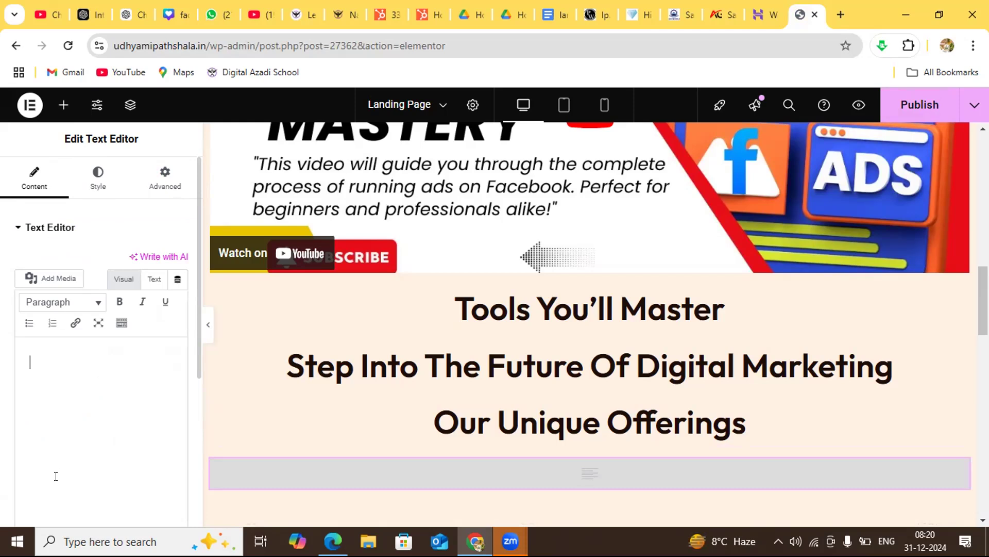
{"action": "key", "text": "ctrl+v"}
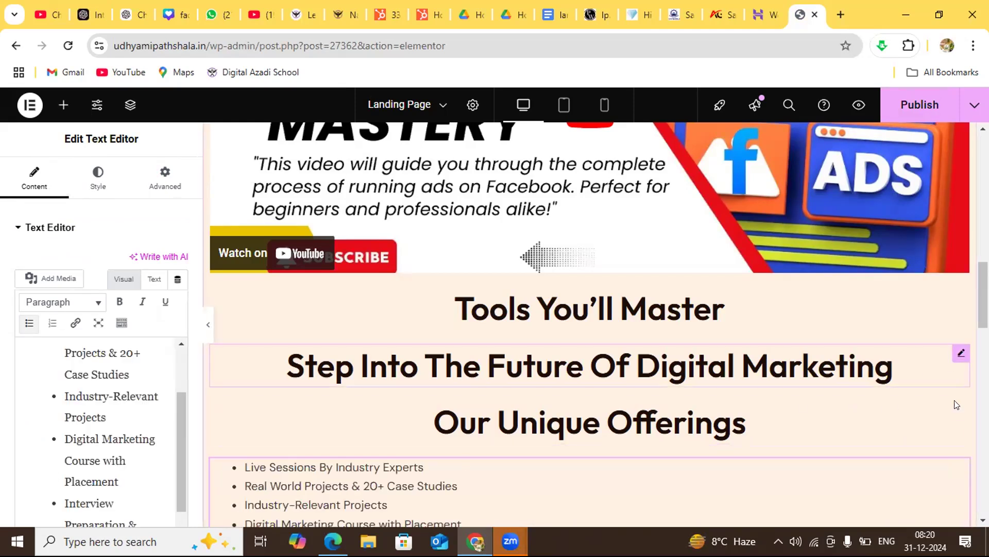
Compare the pasted offerings list on the landing page with the "Our Unique Offerings" section on the PW Skills page.
{"action": "scroll", "coordinate": [949, 365], "scroll_direction": "down", "scroll_amount": 2}
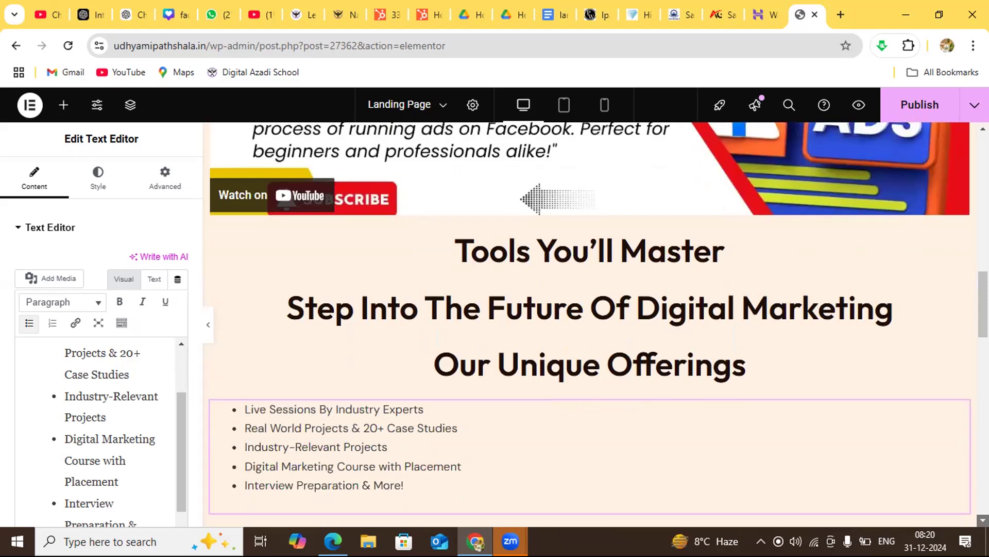
{"action": "scroll", "coordinate": [948, 365], "scroll_direction": "down", "scroll_amount": 3}
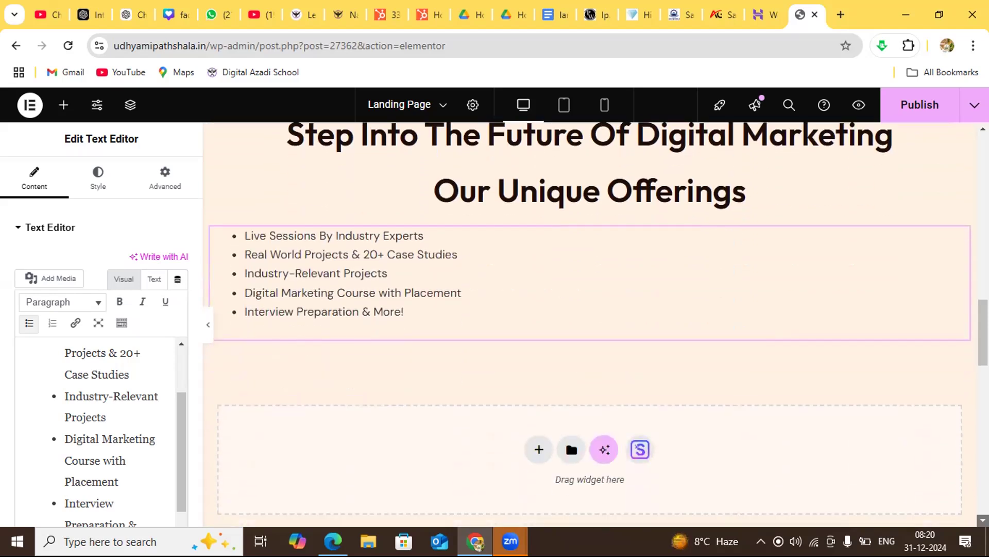
{"action": "left_click", "coordinate": [592, 15]}
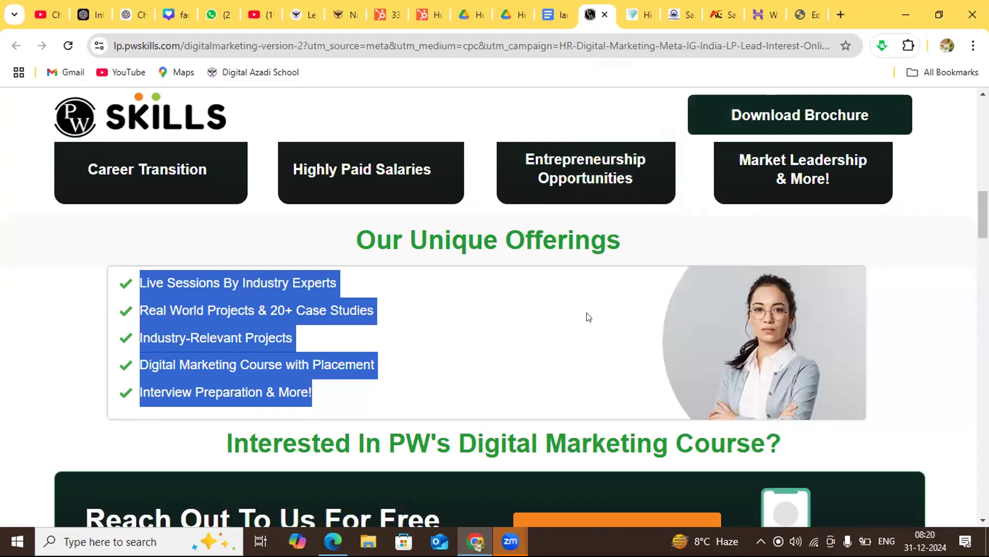
Copy the heading "Interested In PW's Digital Marketing Course?" from the PW Skills page.
{"action": "left_click", "coordinate": [801, 439]}
{"action": "left_click_drag", "start_coordinate": [781, 443], "coordinate": [225, 439]}
{"action": "key", "text": "ctrl+c"}
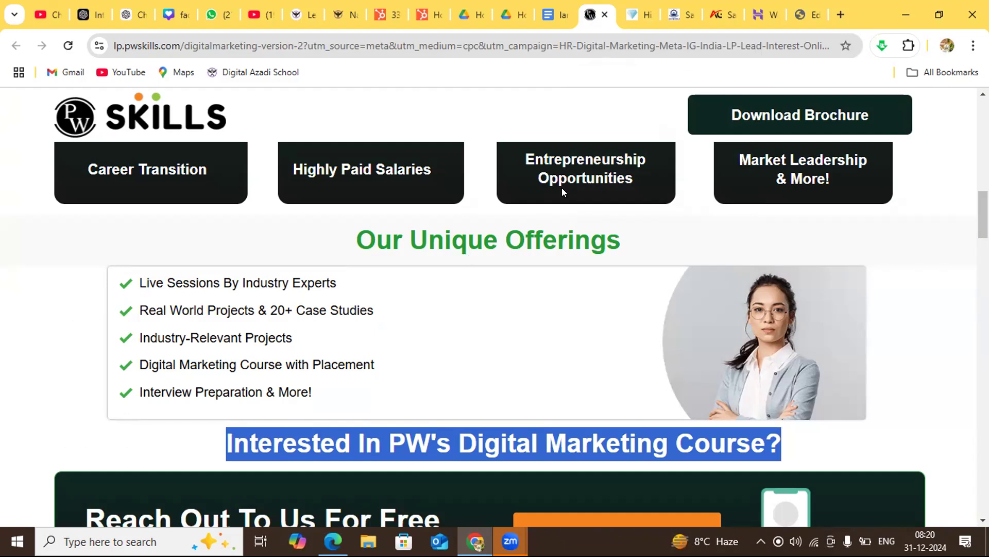
Return to the Elementor landing page and add a Heading widget below the offerings list.
{"action": "left_click", "coordinate": [811, 7]}
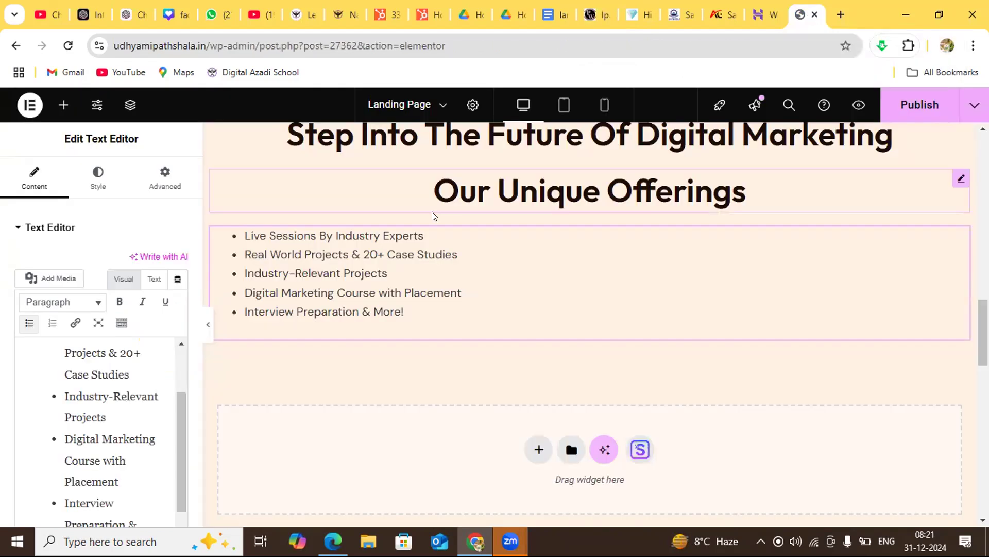
{"action": "left_click", "coordinate": [58, 105]}
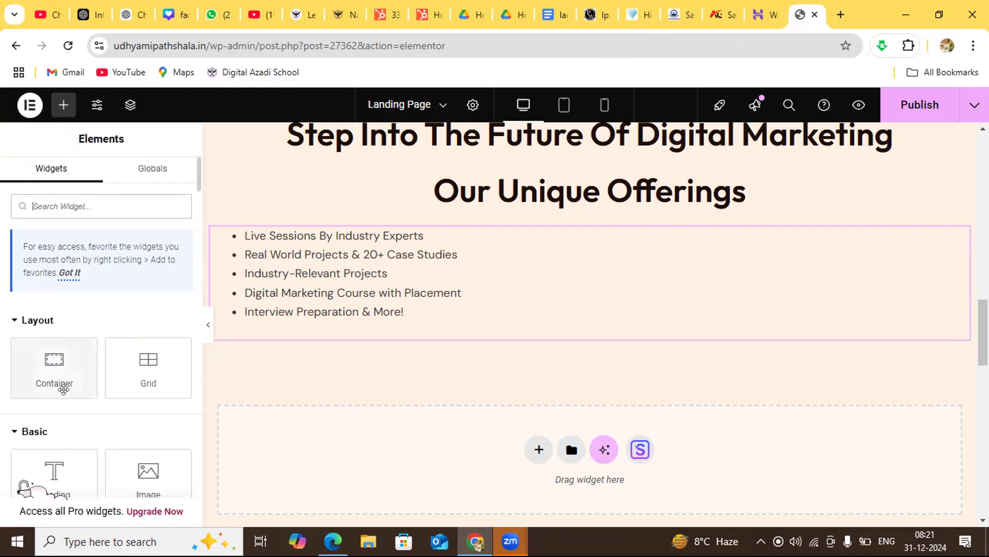
{"action": "left_click_drag", "start_coordinate": [59, 463], "coordinate": [473, 362]}
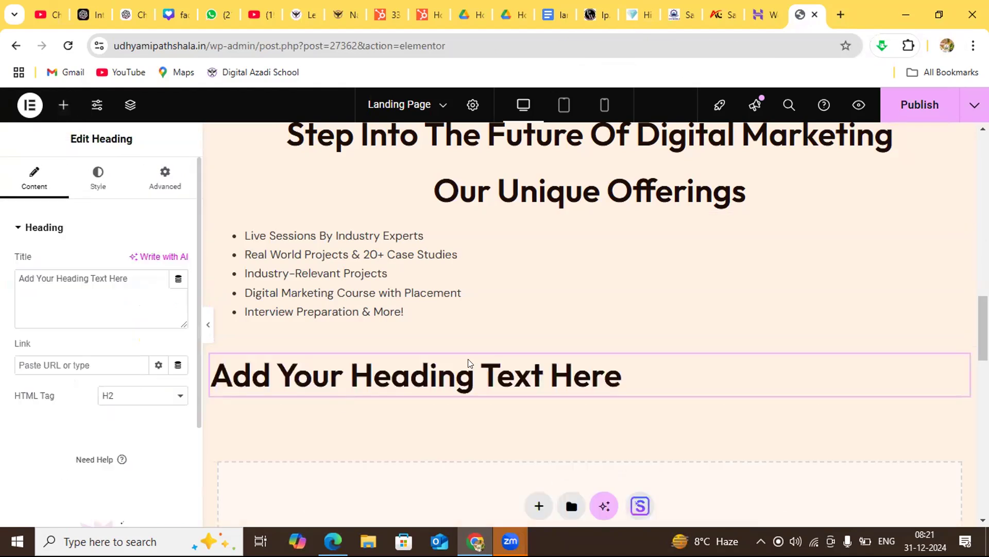
Replace the new heading's placeholder with the copied "Interested In PW's Digital Marketing Course?" and centre-align it.
{"action": "left_click", "coordinate": [133, 276]}
{"action": "key", "text": "BackSpace"}
{"action": "key", "text": "BackSpace"}
{"action": "key", "text": "BackSpace"}
{"action": "key", "text": "BackSpace"}
{"action": "key", "text": "BackSpace"}
{"action": "key", "text": "BackSpace"}
{"action": "key", "text": "BackSpace"}
{"action": "key", "text": "BackSpace"}
{"action": "key", "text": "BackSpace"}
{"action": "key", "text": "BackSpace"}
{"action": "key", "text": "BackSpace"}
{"action": "key", "text": "BackSpace"}
{"action": "key", "text": "BackSpace"}
{"action": "key", "text": "BackSpace"}
{"action": "key", "text": "BackSpace"}
{"action": "key", "text": "BackSpace"}
{"action": "key", "text": "BackSpace"}
{"action": "key", "text": "BackSpace"}
{"action": "key", "text": "BackSpace"}
{"action": "key", "text": "BackSpace"}
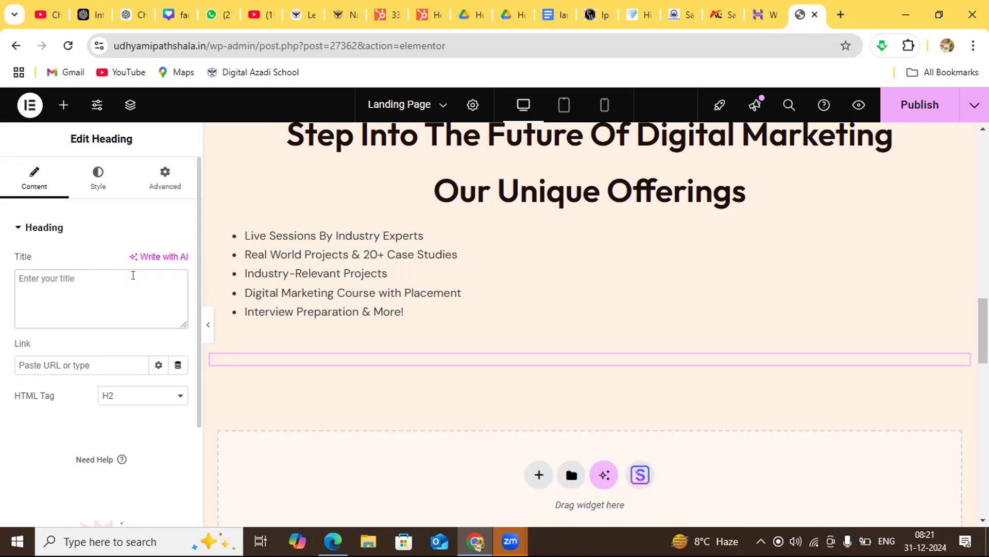
{"action": "key", "text": "ctrl+v"}
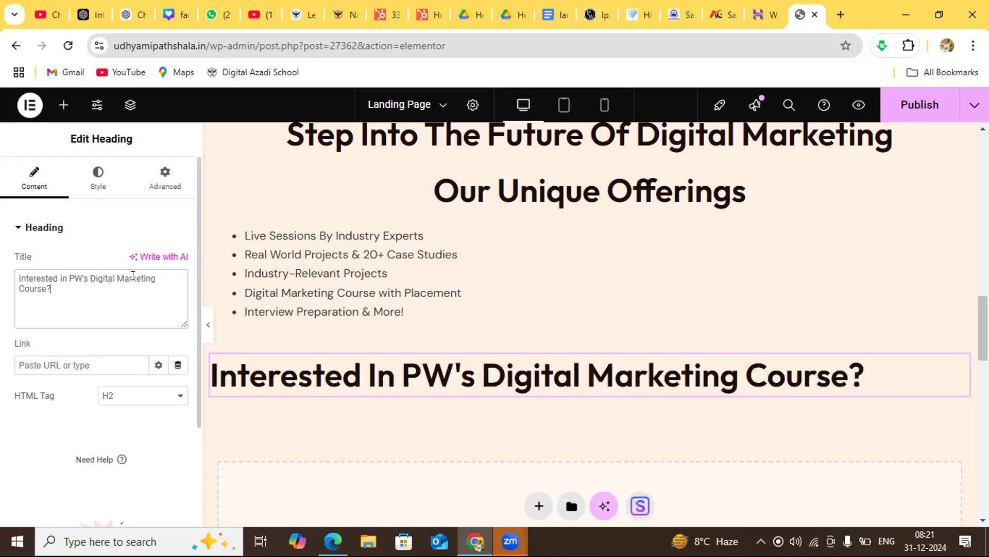
{"action": "left_click", "coordinate": [97, 178]}
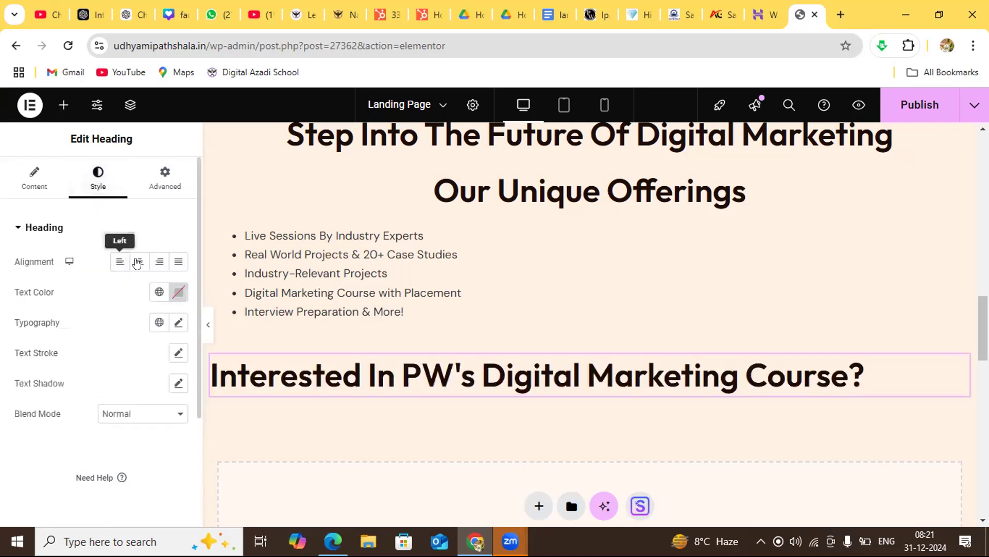
{"action": "left_click", "coordinate": [137, 262]}
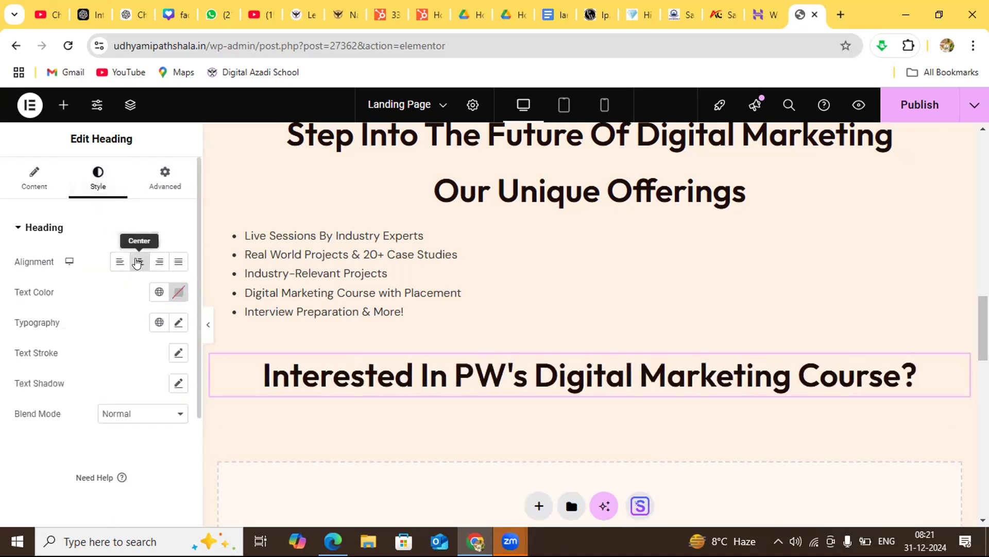
Examine the PW Skills page's counselling banner, mentor profiles, program fee and "Learn Digital Marketing from Scratch" sections.
{"action": "left_click", "coordinate": [596, 16]}
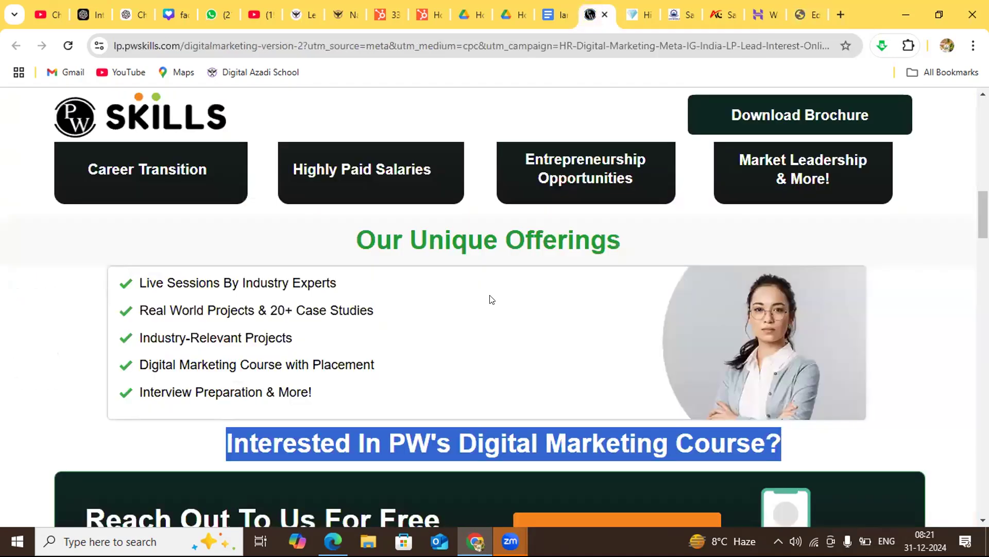
{"action": "left_click", "coordinate": [806, 437]}
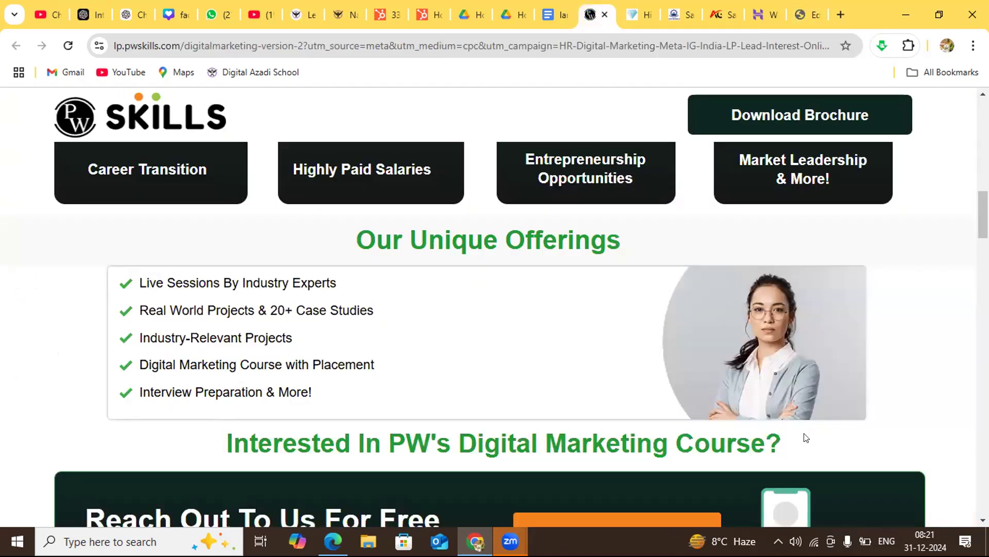
{"action": "scroll", "coordinate": [806, 437], "scroll_direction": "down", "scroll_amount": 5}
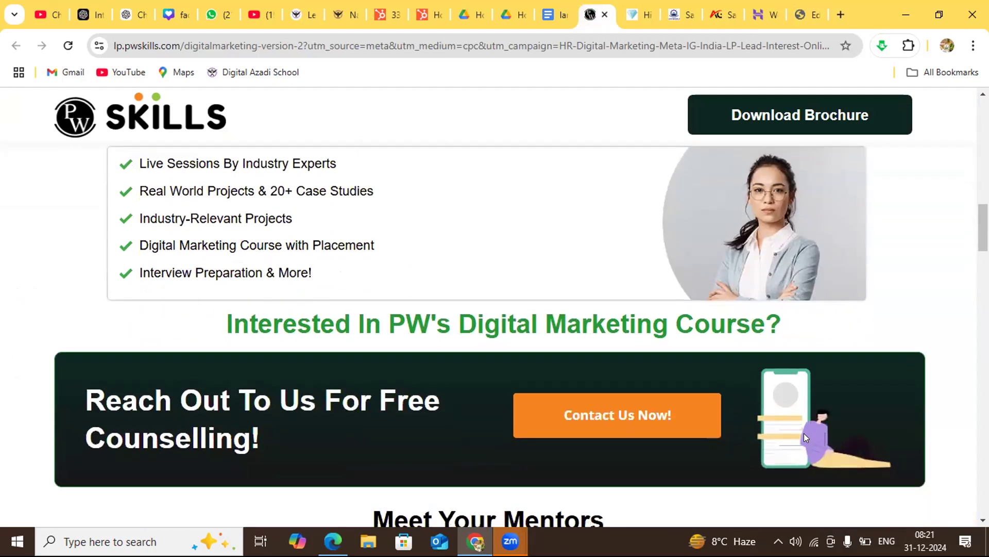
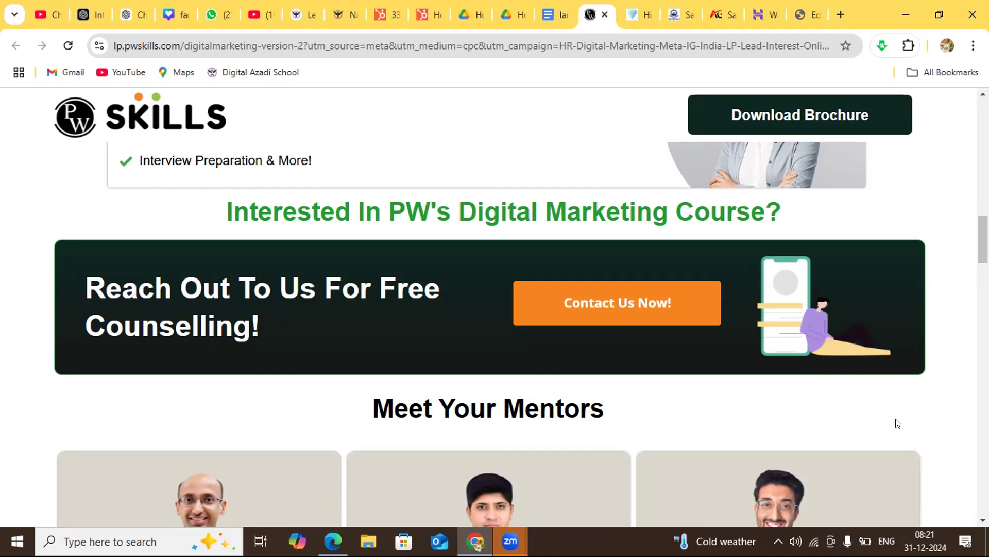
{"action": "scroll", "coordinate": [515, 333], "scroll_direction": "down", "scroll_amount": 3}
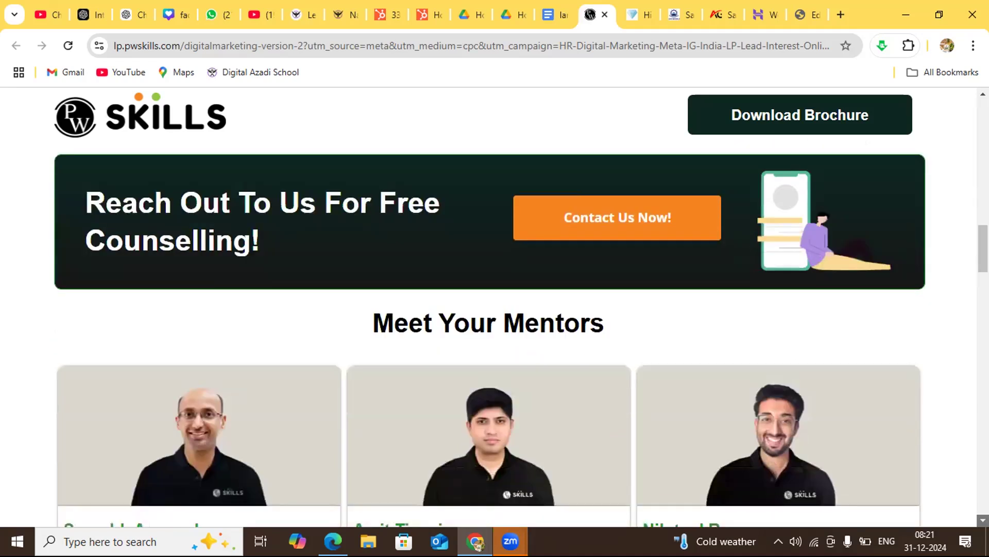
{"action": "scroll", "coordinate": [495, 333], "scroll_direction": "down", "scroll_amount": 1}
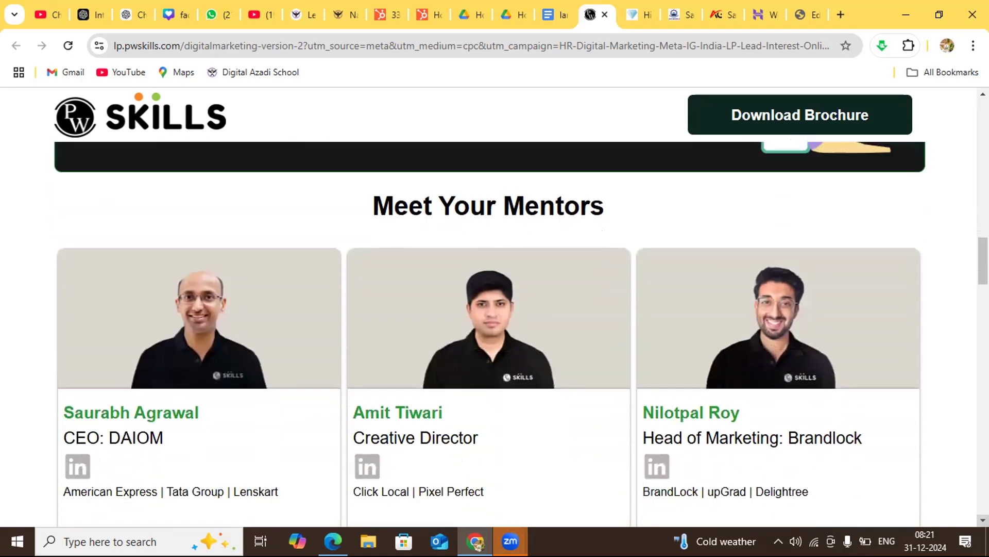
{"action": "scroll", "coordinate": [494, 333], "scroll_direction": "down", "scroll_amount": 4}
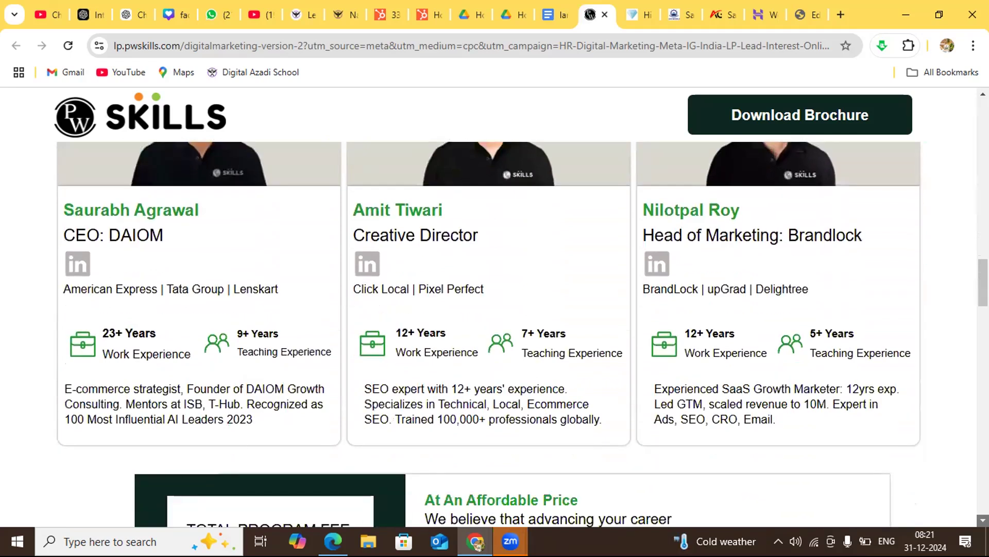
{"action": "scroll", "coordinate": [495, 333], "scroll_direction": "down", "scroll_amount": 1}
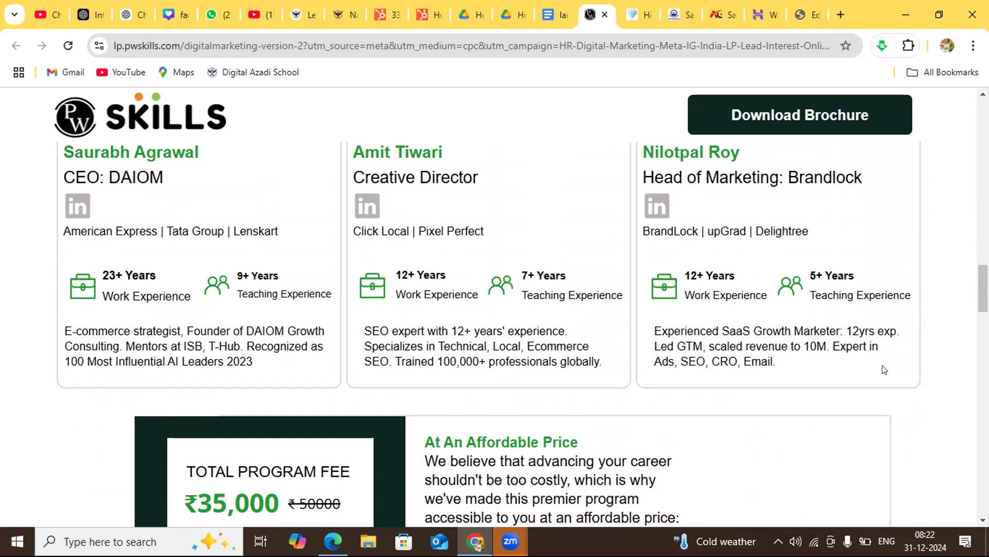
{"action": "scroll", "coordinate": [953, 471], "scroll_direction": "down", "scroll_amount": 3}
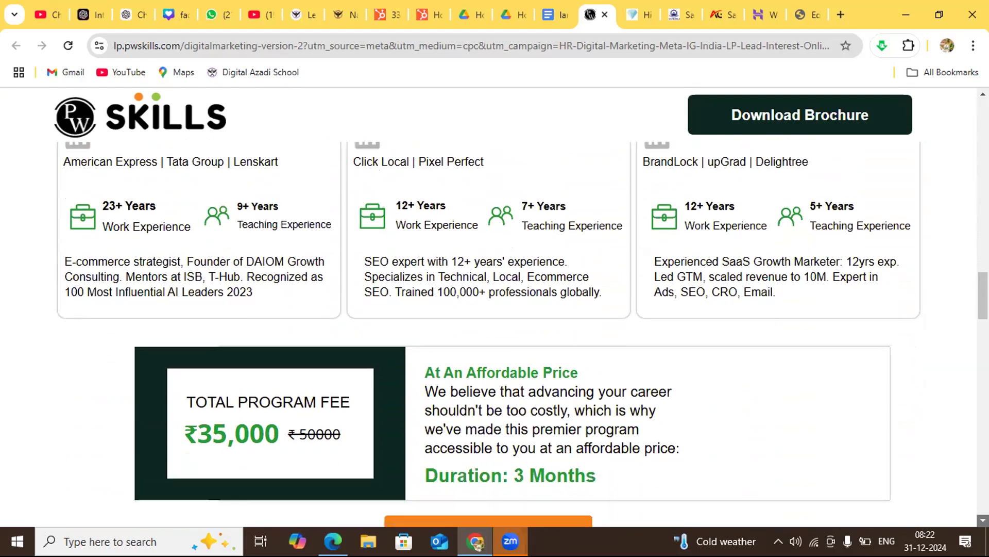
{"action": "scroll", "coordinate": [515, 335], "scroll_direction": "down", "scroll_amount": 3}
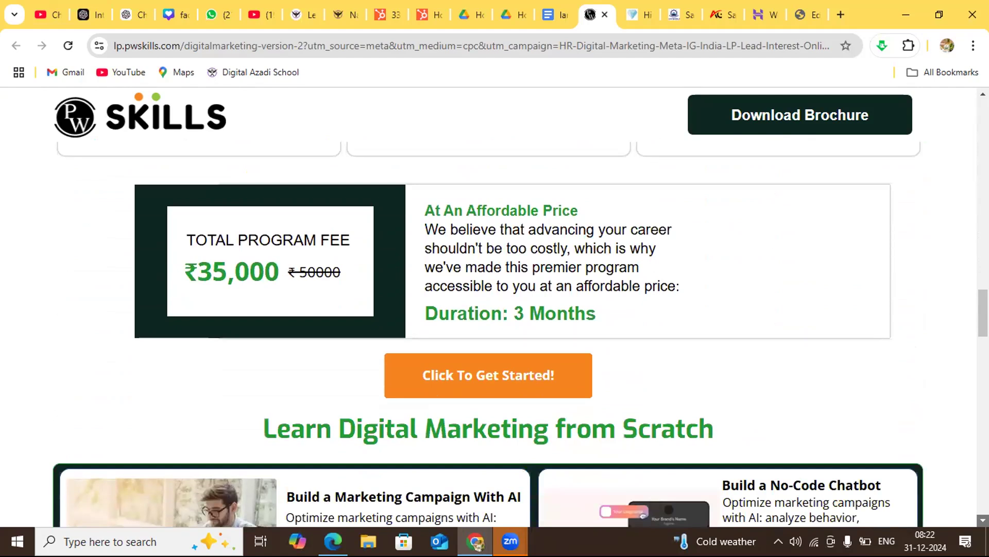
{"action": "scroll", "coordinate": [489, 335], "scroll_direction": "down", "scroll_amount": 4}
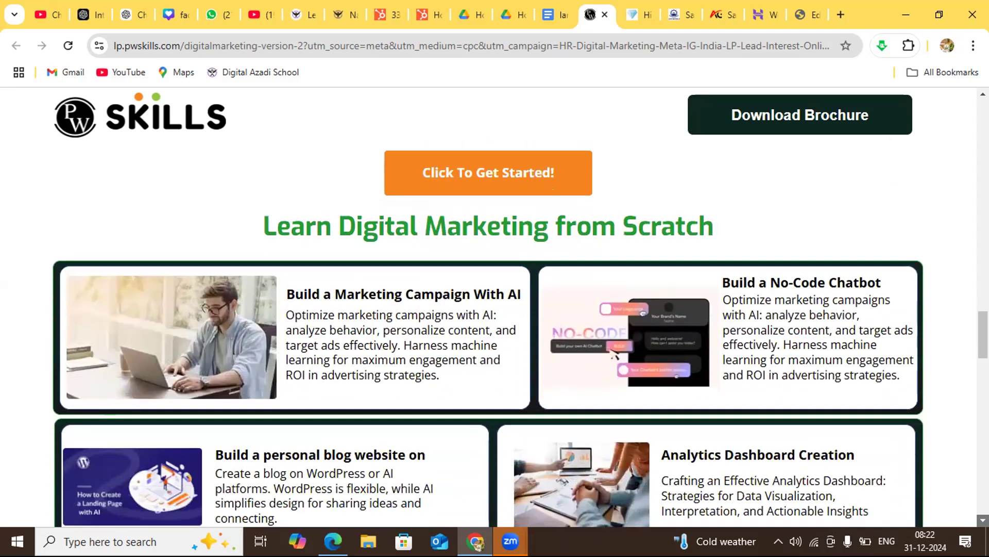
{"action": "scroll", "coordinate": [520, 333], "scroll_direction": "down", "scroll_amount": 2}
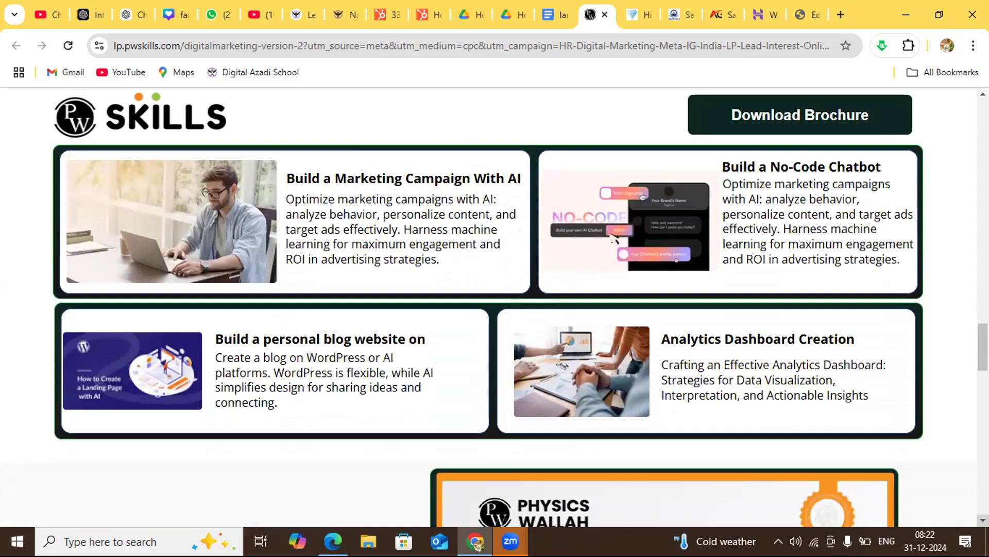
Copy the heading "Learn Digital Marketing from Scratch" from the PW Skills page.
{"action": "scroll", "coordinate": [520, 335], "scroll_direction": "up", "scroll_amount": 5}
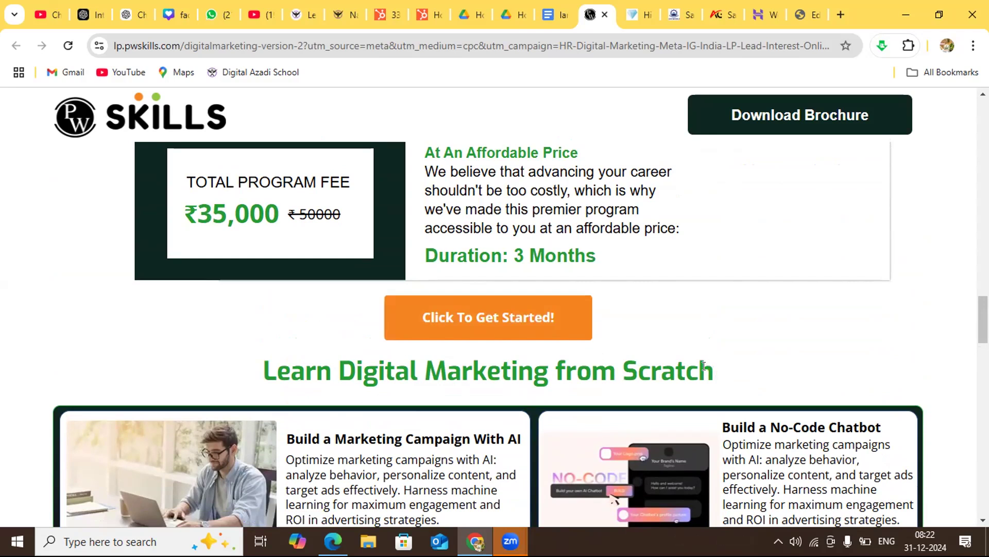
{"action": "left_click_drag", "start_coordinate": [714, 369], "coordinate": [256, 380]}
{"action": "key", "text": "ctrl+c"}
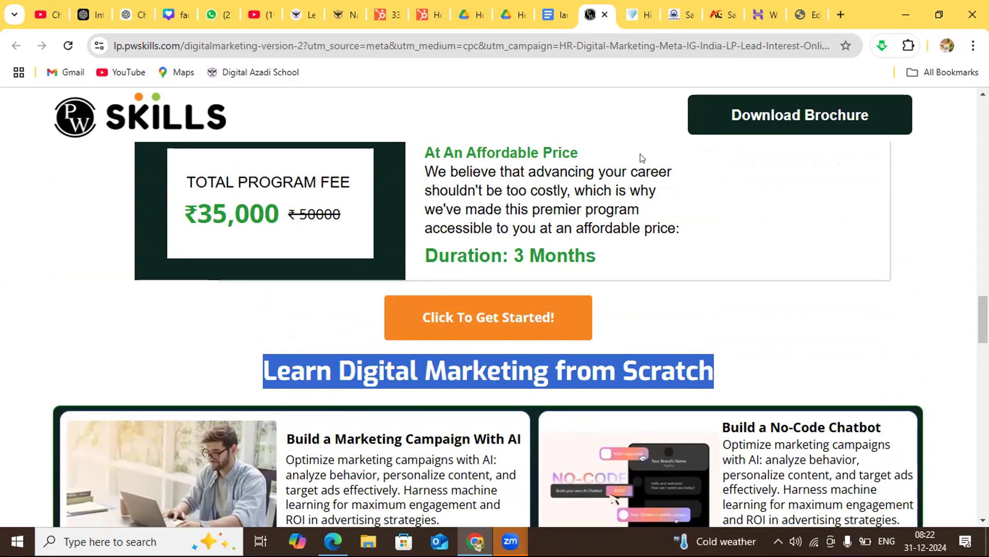
Return to the Elementor landing page and add another Heading widget below "Interested In PW's Digital Marketing Course?".
{"action": "left_click", "coordinate": [798, 12]}
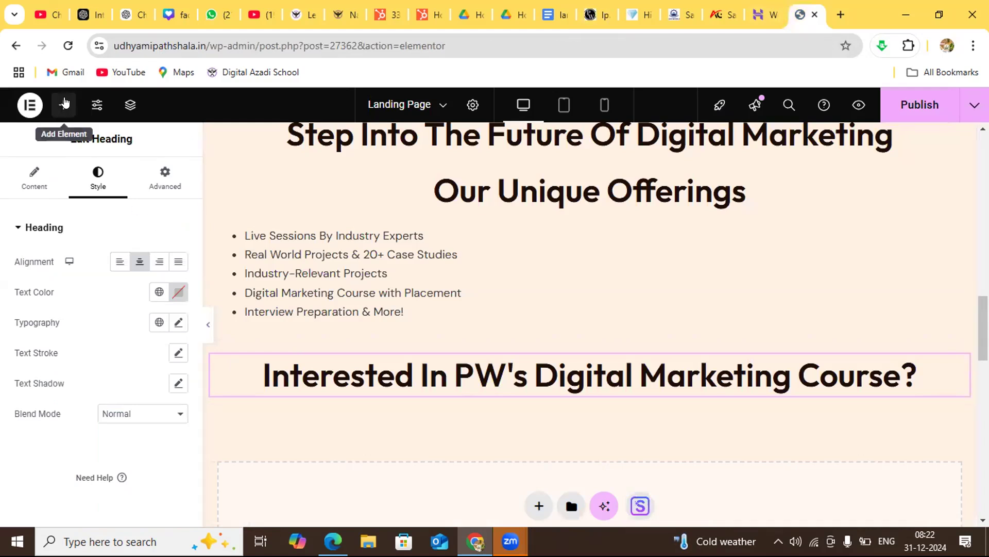
{"action": "left_click", "coordinate": [64, 102]}
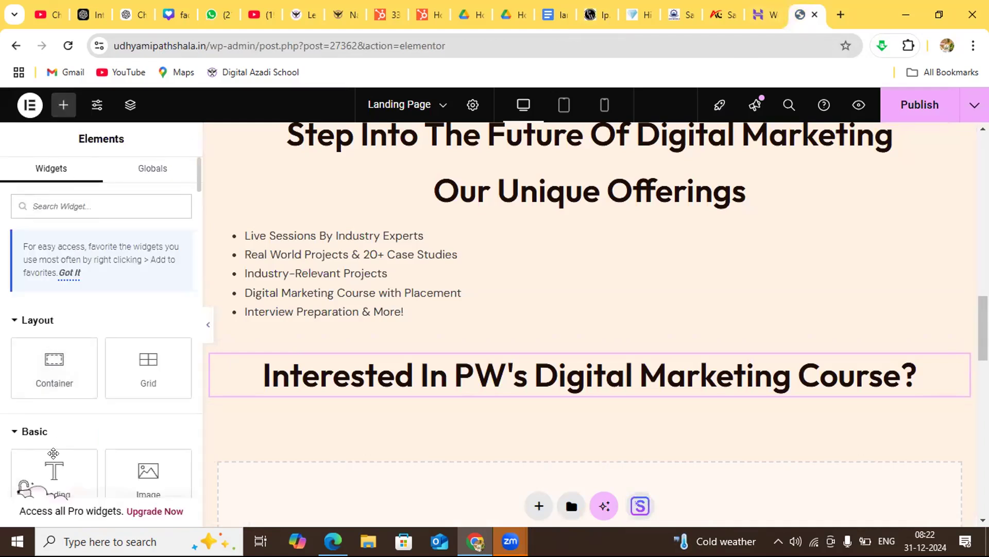
{"action": "left_click", "coordinate": [53, 461]}
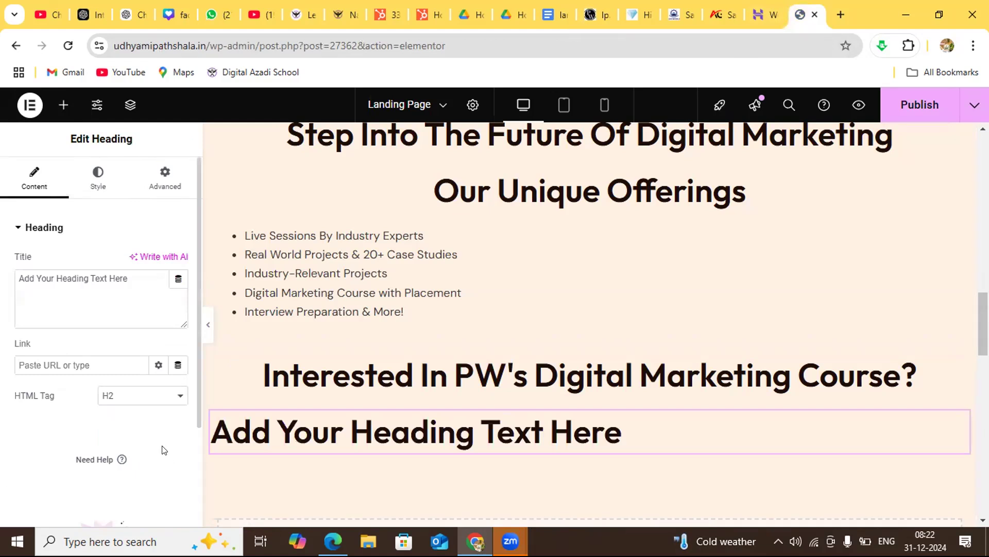
Replace the new heading's placeholder title with the copied text "Learn Digital Marketing from Scratch".
{"action": "left_click", "coordinate": [135, 274]}
{"action": "key", "text": "BackSpace"}
{"action": "key", "text": "BackSpace"}
{"action": "key", "text": "BackSpace"}
{"action": "key", "text": "BackSpace"}
{"action": "key", "text": "BackSpace"}
{"action": "key", "text": "BackSpace"}
{"action": "key", "text": "BackSpace"}
{"action": "key", "text": "BackSpace"}
{"action": "key", "text": "BackSpace"}
{"action": "key", "text": "BackSpace"}
{"action": "key", "text": "BackSpace"}
{"action": "key", "text": "BackSpace"}
{"action": "key", "text": "BackSpace"}
{"action": "key", "text": "BackSpace"}
{"action": "key", "text": "BackSpace"}
{"action": "key", "text": "BackSpace"}
{"action": "key", "text": "BackSpace"}
{"action": "key", "text": "BackSpace"}
{"action": "key", "text": "BackSpace"}
{"action": "key", "text": "BackSpace"}
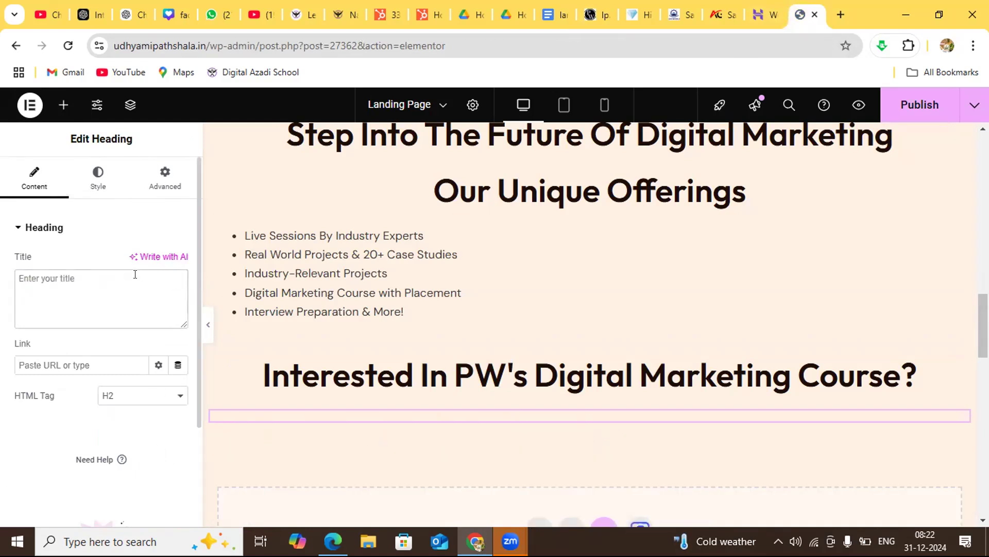
{"action": "key", "text": "ctrl+v"}
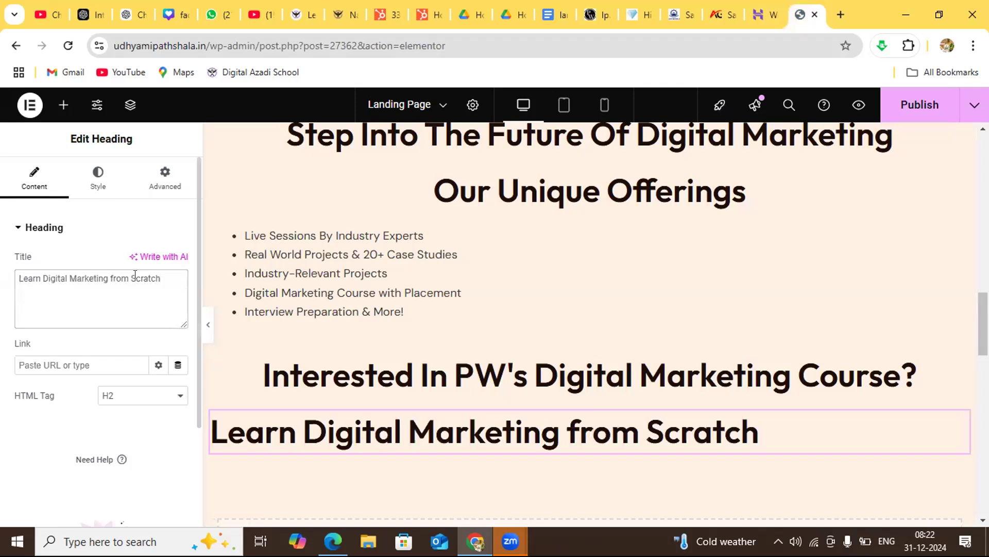
Centre-align the "Learn Digital Marketing from Scratch" heading and publish the landing page.
{"action": "left_click", "coordinate": [99, 185]}
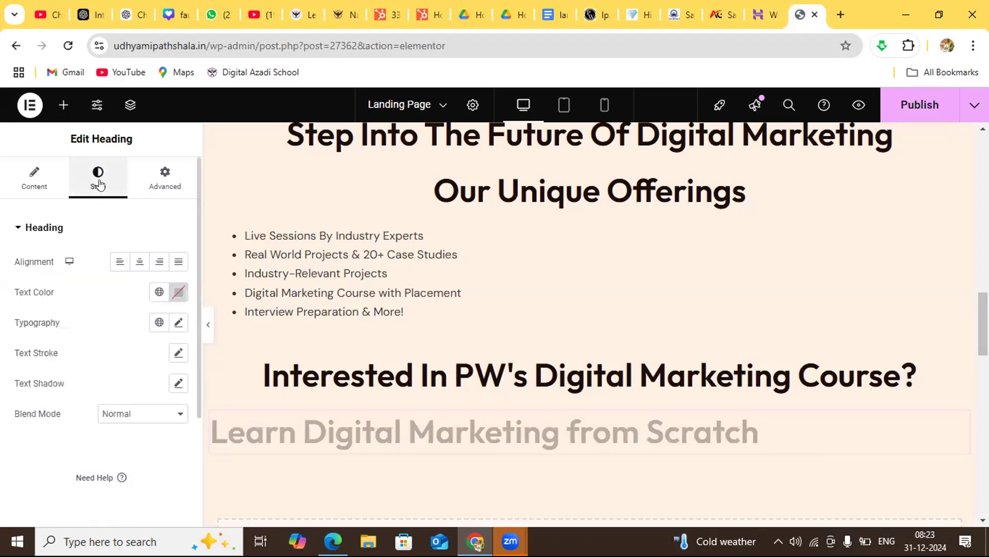
{"action": "left_click", "coordinate": [135, 260]}
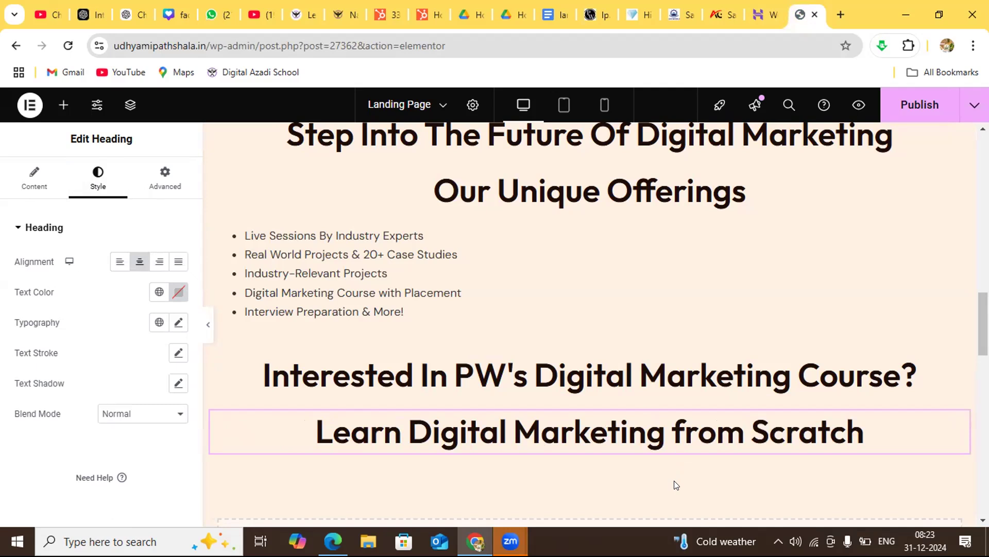
{"action": "left_click", "coordinate": [914, 106]}
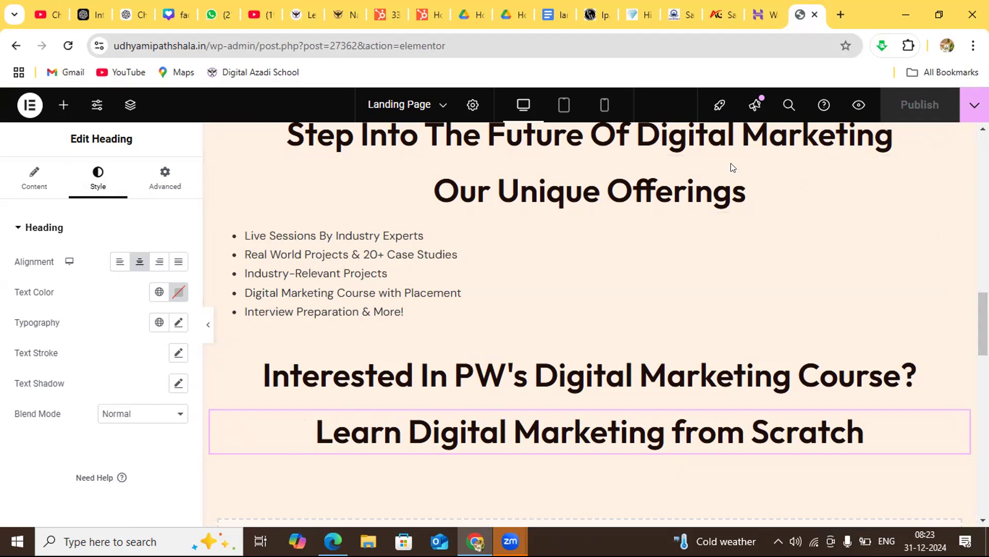
Switch to the PW Skills page and copy the heading "Get A Well-Recognised Digital Marketing Certification From PW Skills".
{"action": "left_click", "coordinate": [598, 15]}
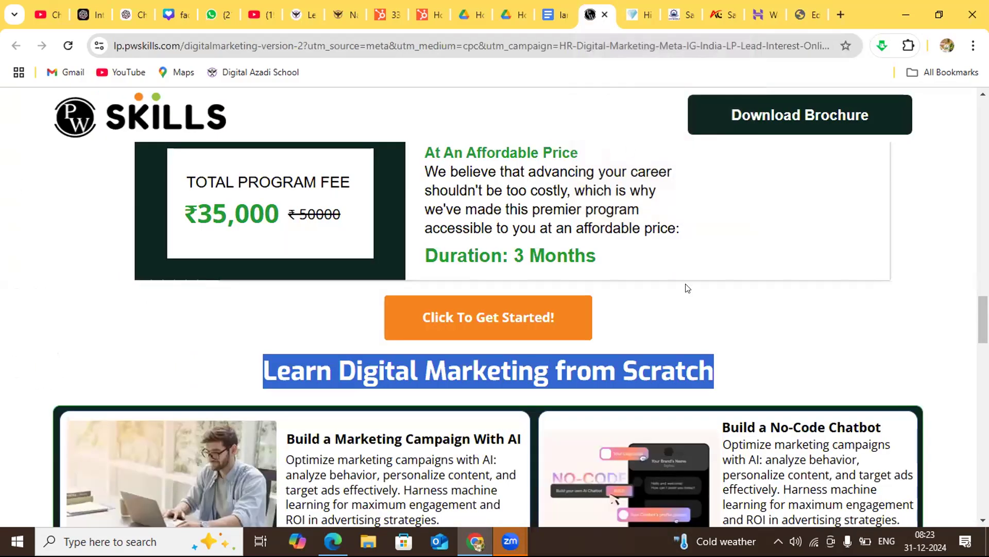
{"action": "left_click", "coordinate": [825, 358]}
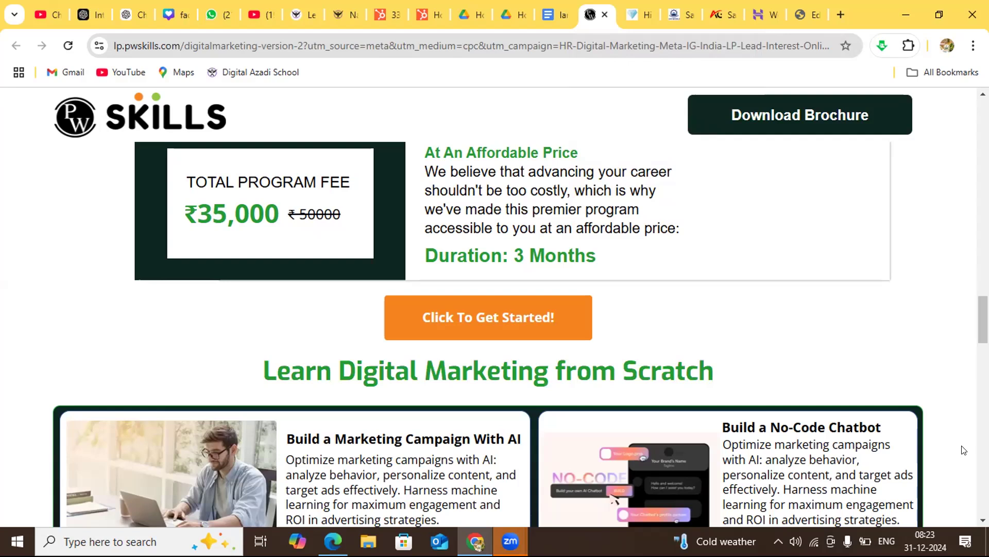
{"action": "scroll", "coordinate": [964, 450], "scroll_direction": "down", "scroll_amount": 3}
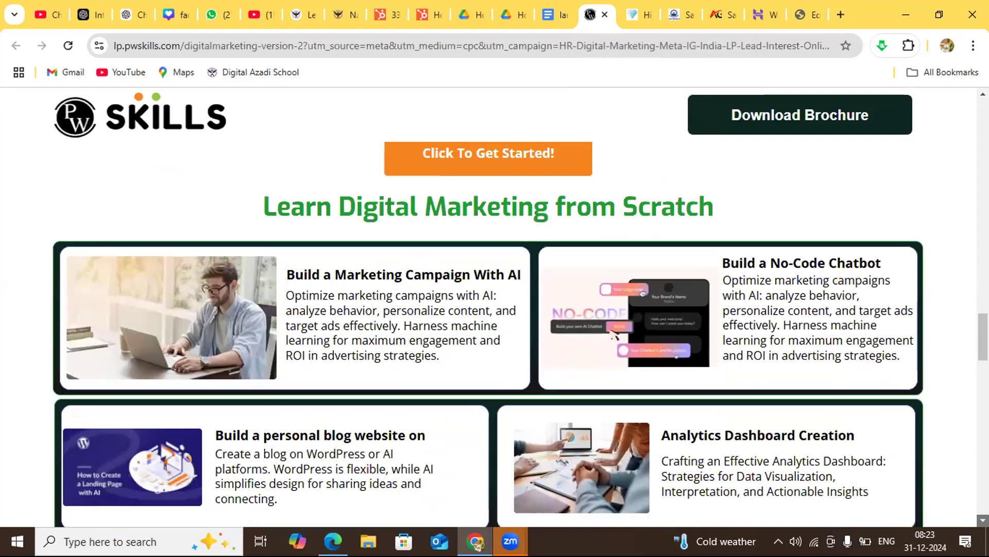
{"action": "scroll", "coordinate": [520, 334], "scroll_direction": "down", "scroll_amount": 5}
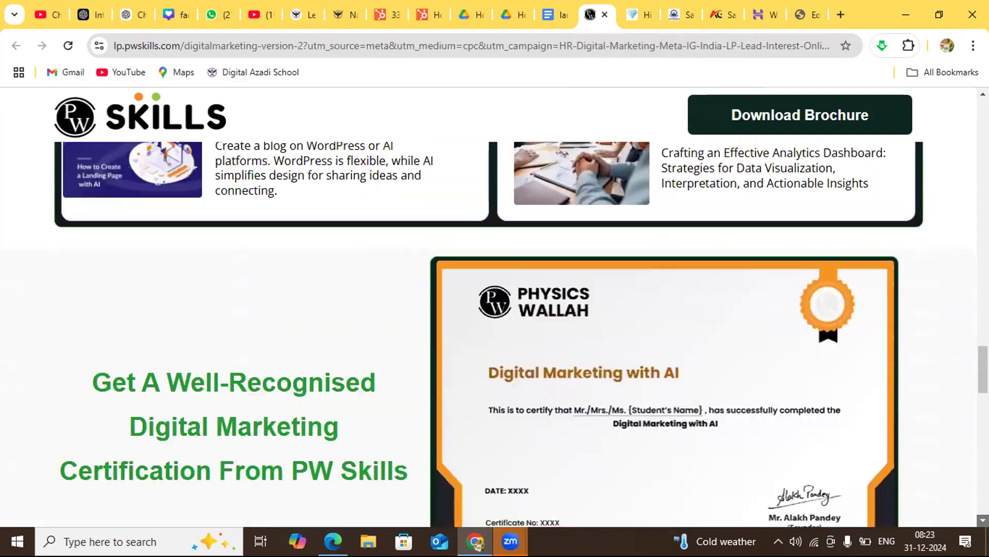
{"action": "scroll", "coordinate": [521, 333], "scroll_direction": "down", "scroll_amount": 2}
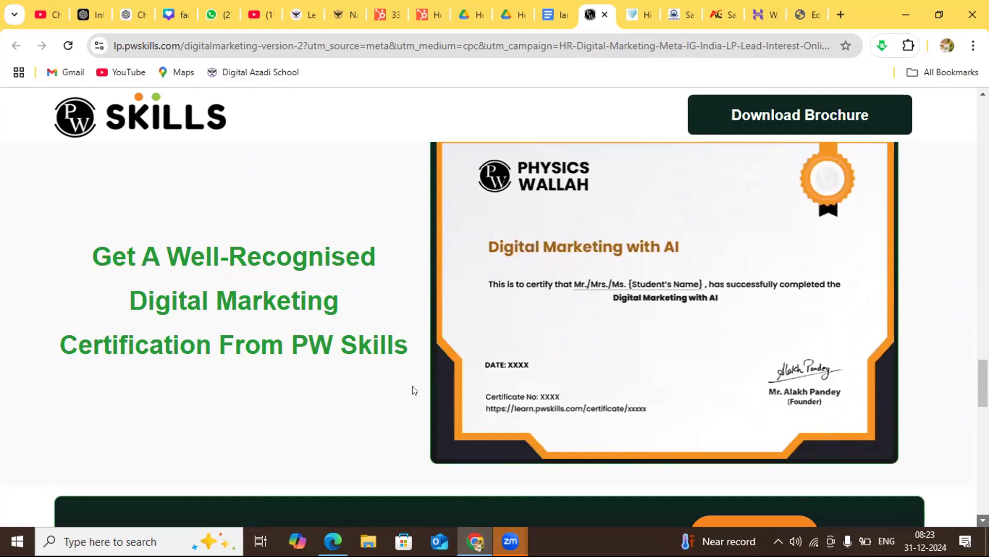
{"action": "left_click_drag", "start_coordinate": [407, 344], "coordinate": [65, 243]}
{"action": "key", "text": "ctrl+c"}
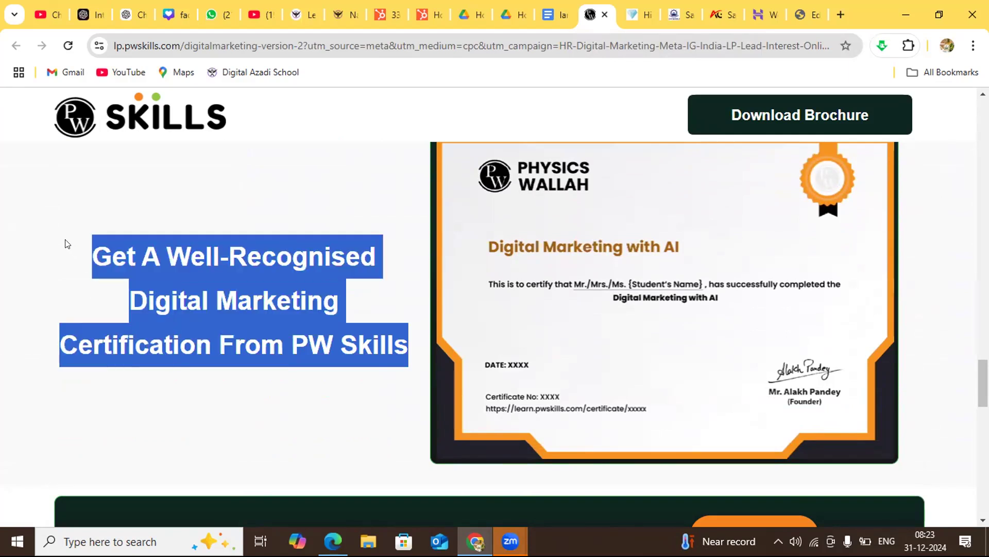
Return to the Elementor landing page and add a Heading widget below "Learn Digital Marketing from Scratch".
{"action": "left_click", "coordinate": [800, 14]}
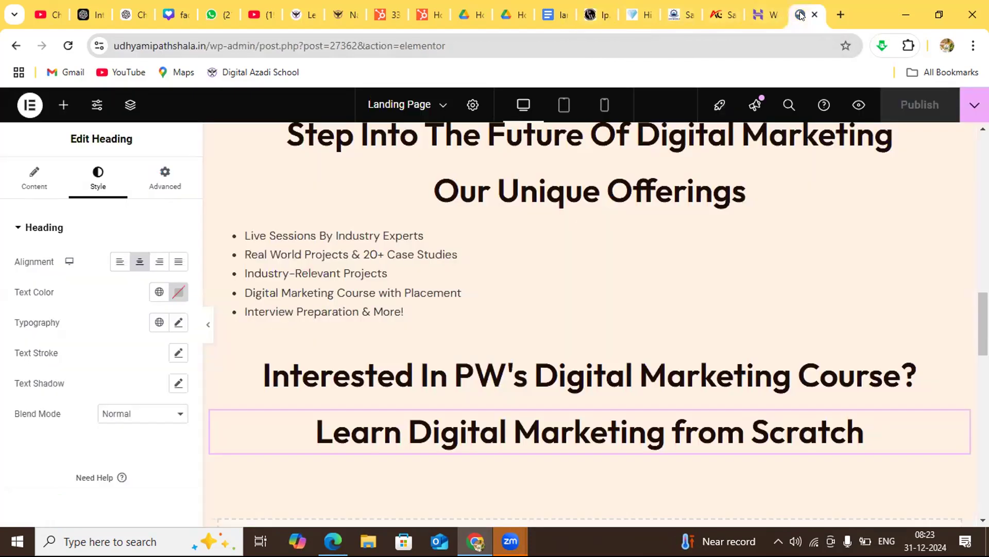
{"action": "left_click", "coordinate": [63, 105]}
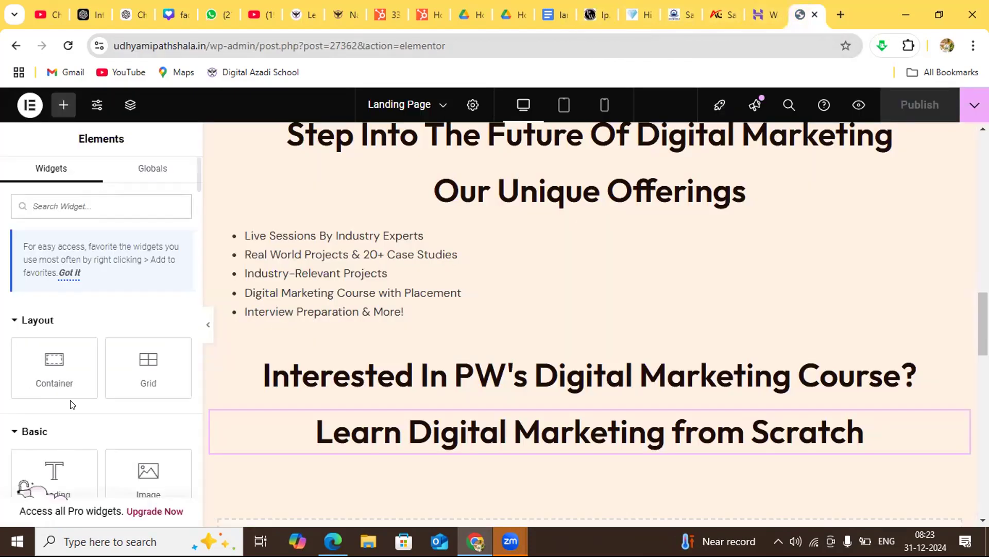
{"action": "left_click", "coordinate": [64, 469]}
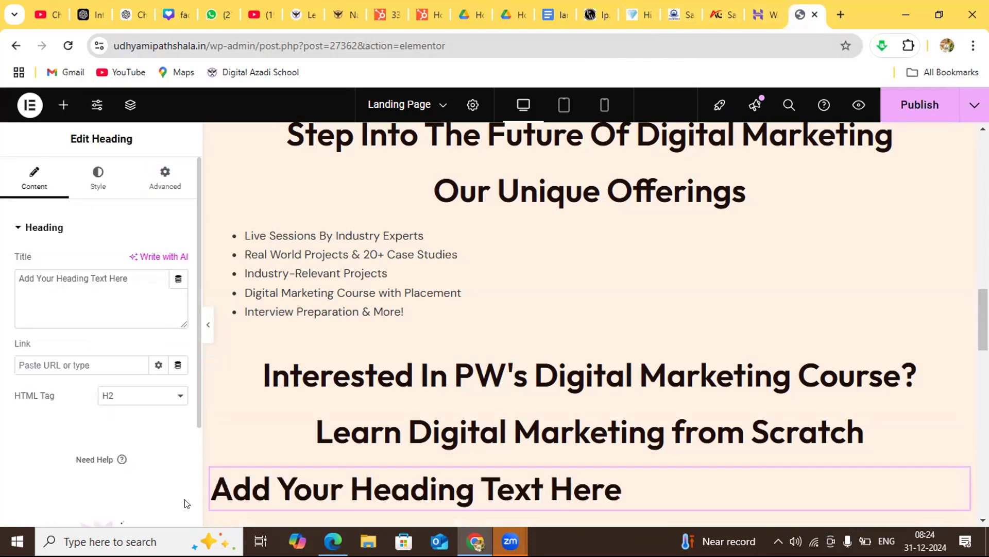
Replace the new heading's placeholder title with the copied "Get A Well-Recognised Digital Marketing Certification From PW Skills" and centre-align it.
{"action": "left_click", "coordinate": [134, 274]}
{"action": "key", "text": "BackSpace"}
{"action": "key", "text": "BackSpace"}
{"action": "key", "text": "BackSpace"}
{"action": "key", "text": "BackSpace"}
{"action": "key", "text": "BackSpace"}
{"action": "key", "text": "BackSpace"}
{"action": "key", "text": "BackSpace"}
{"action": "key", "text": "BackSpace"}
{"action": "key", "text": "BackSpace"}
{"action": "key", "text": "BackSpace"}
{"action": "key", "text": "BackSpace"}
{"action": "key", "text": "BackSpace"}
{"action": "key", "text": "BackSpace"}
{"action": "key", "text": "BackSpace"}
{"action": "key", "text": "BackSpace"}
{"action": "key", "text": "BackSpace"}
{"action": "key", "text": "BackSpace"}
{"action": "key", "text": "BackSpace"}
{"action": "key", "text": "BackSpace"}
{"action": "key", "text": "BackSpace"}
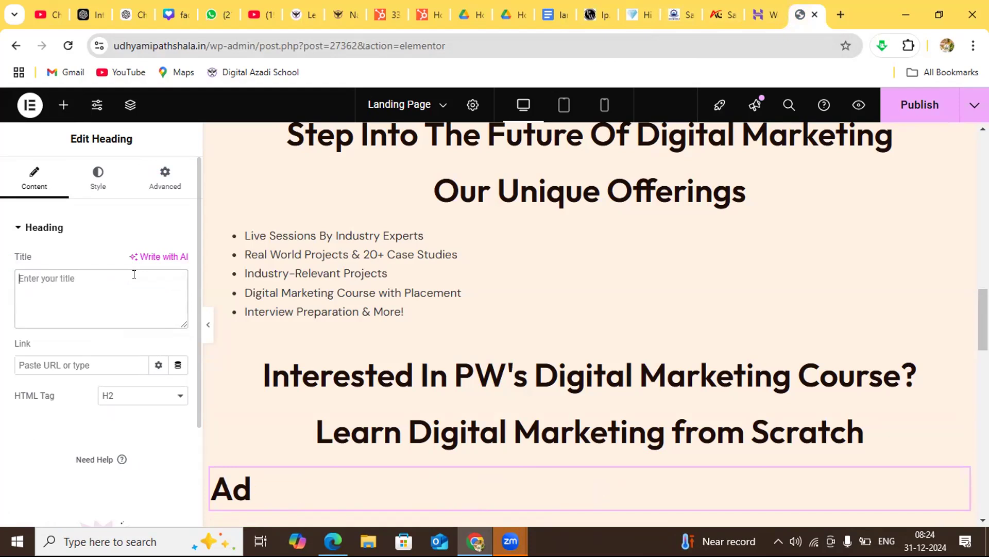
{"action": "key", "text": "ctrl+v"}
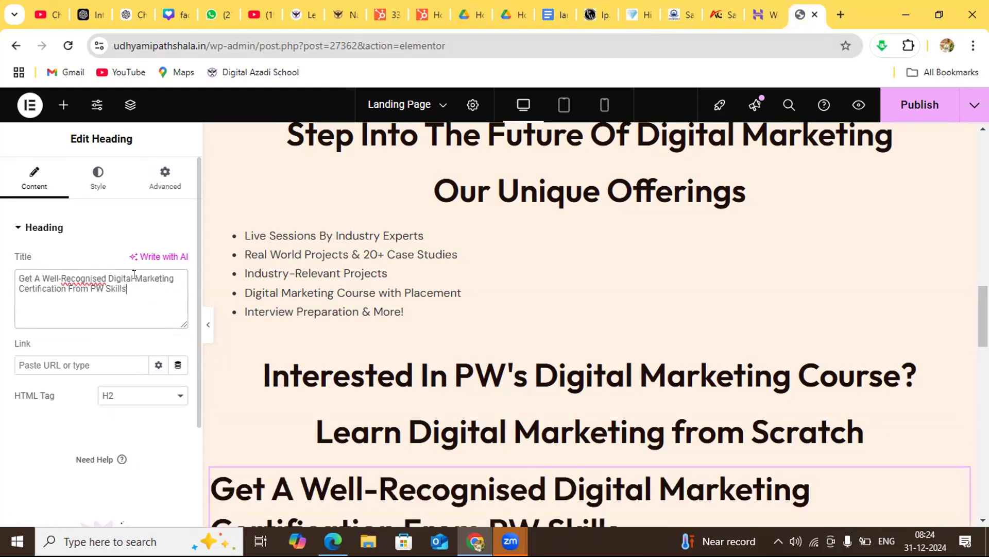
{"action": "left_click", "coordinate": [98, 180]}
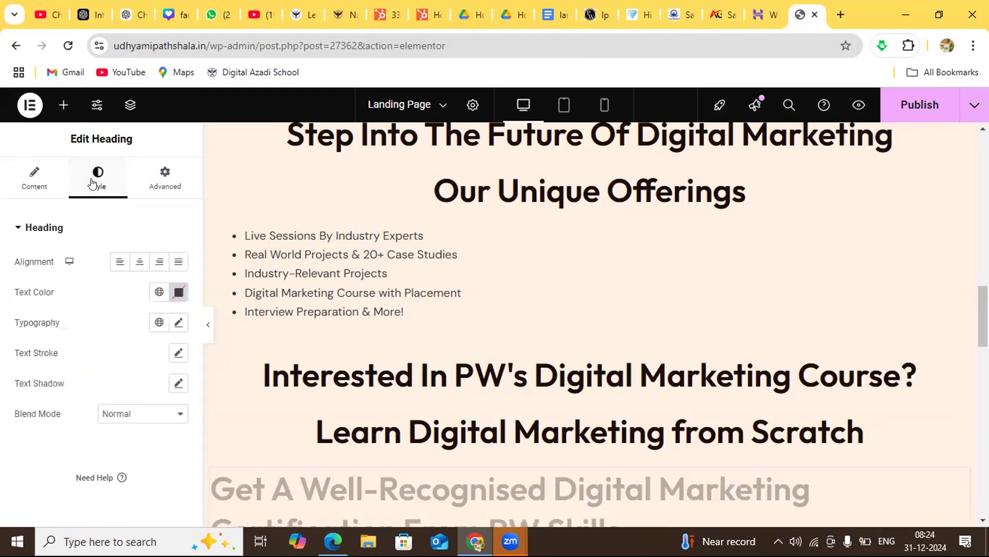
{"action": "left_click", "coordinate": [133, 264]}
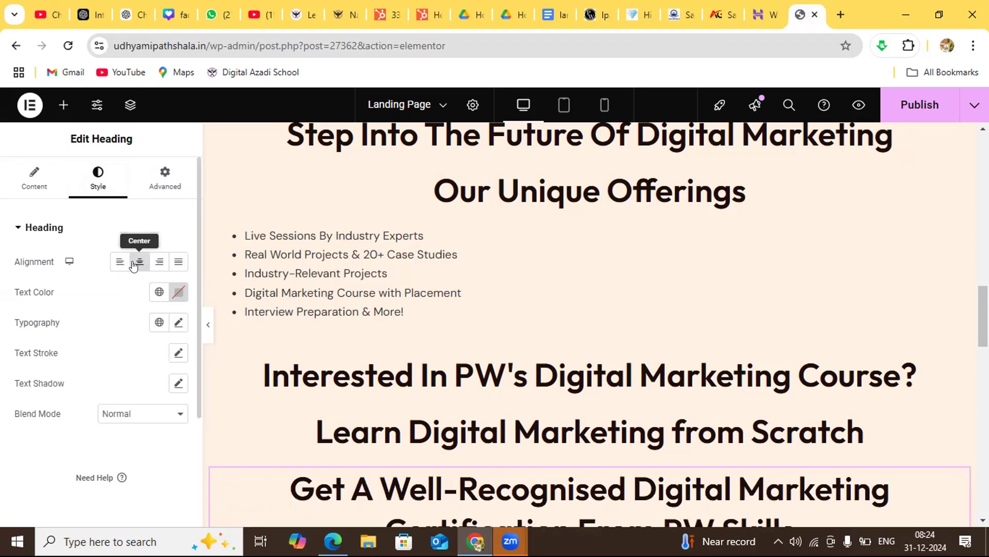
Replace "PW" with "Udhyami Pathshala" in the title of the "Interested In PW's Digital Marketing Course?" heading.
{"action": "left_click", "coordinate": [503, 369]}
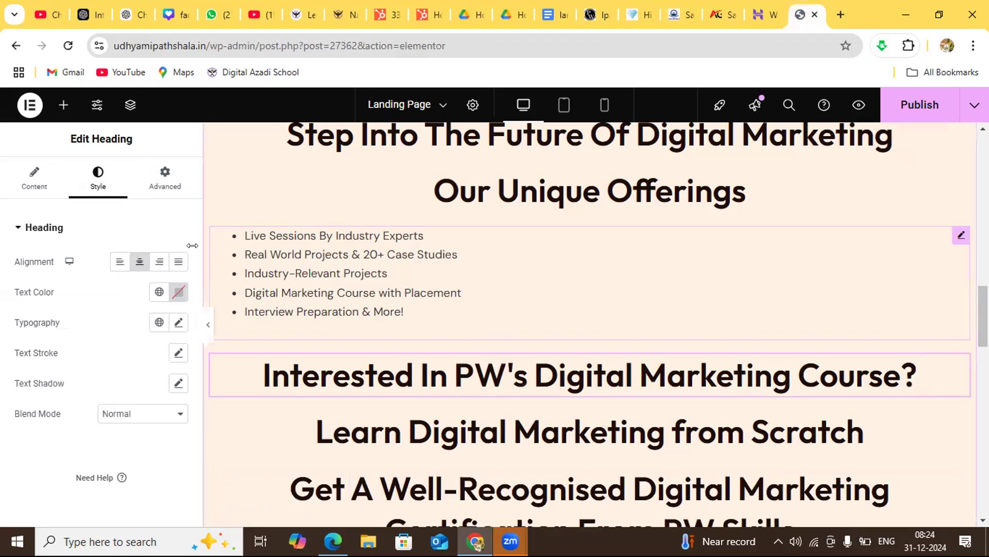
{"action": "left_click", "coordinate": [469, 381]}
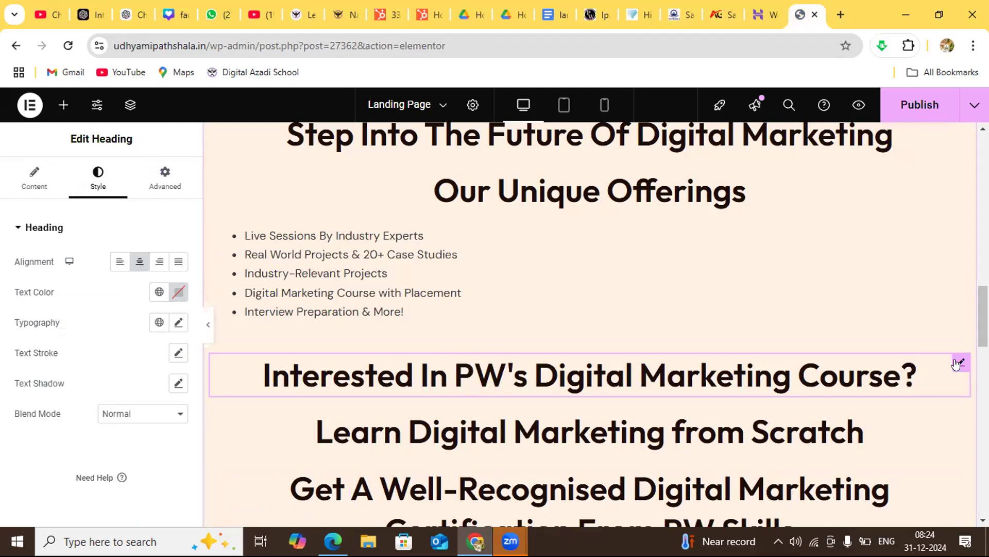
{"action": "left_click", "coordinate": [40, 178]}
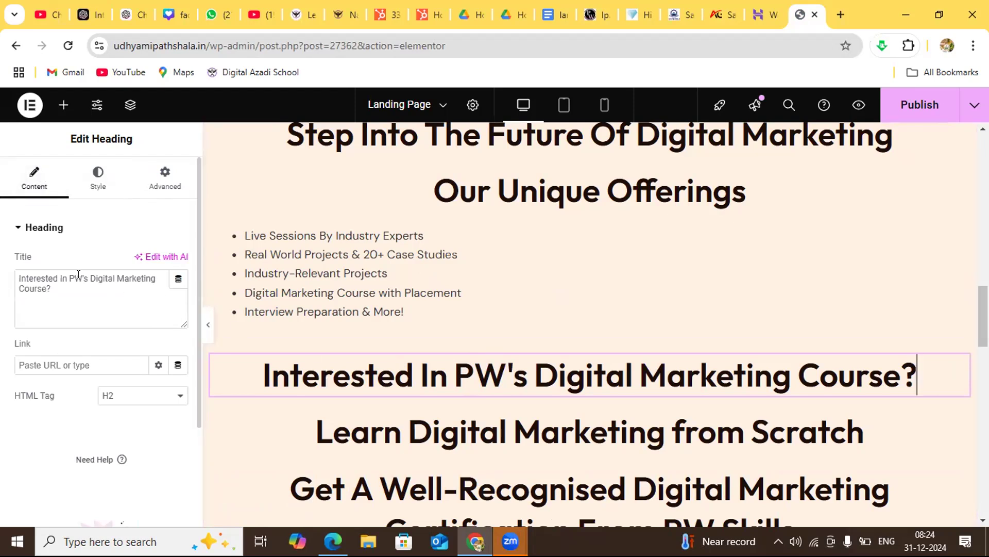
{"action": "left_click", "coordinate": [77, 275]}
{"action": "key", "text": "BackSpace"}
{"action": "key", "text": "BackSpace"}
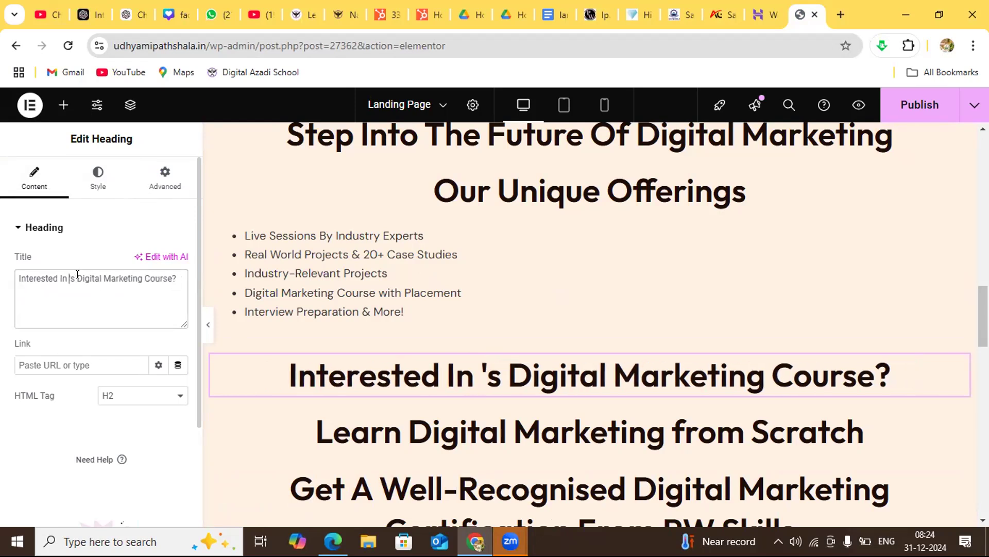
{"action": "type", "text": "UP"}
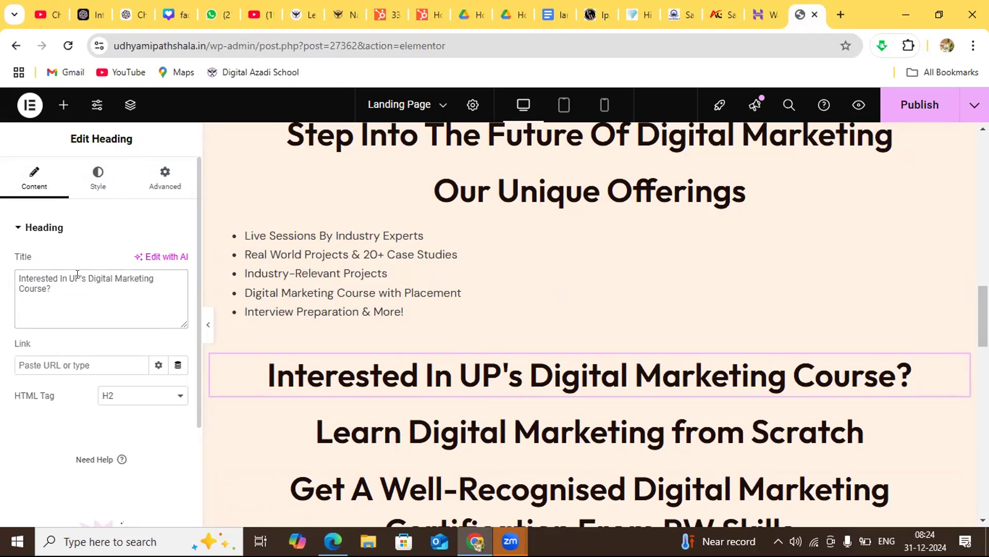
{"action": "key", "text": "BackSpace"}
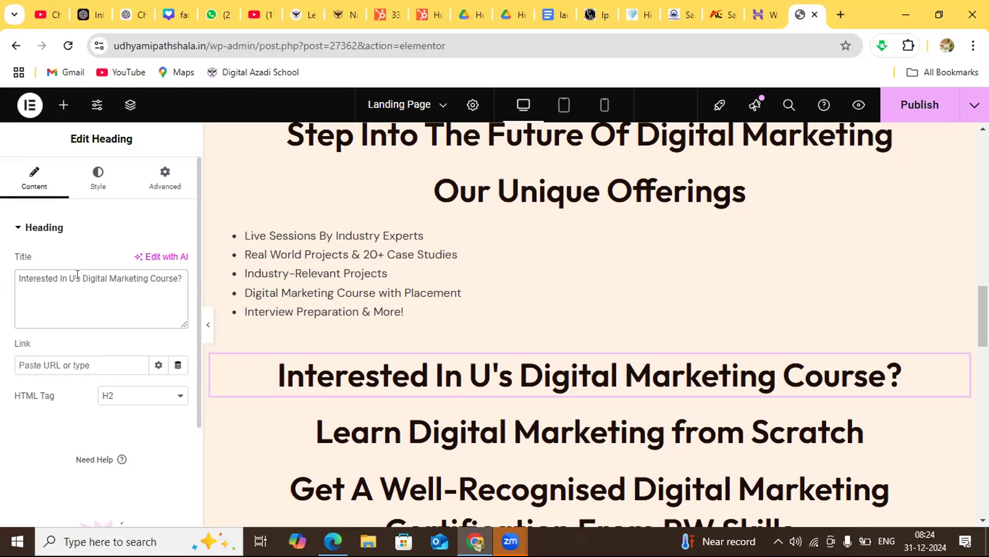
{"action": "key", "text": "BackSpace"}
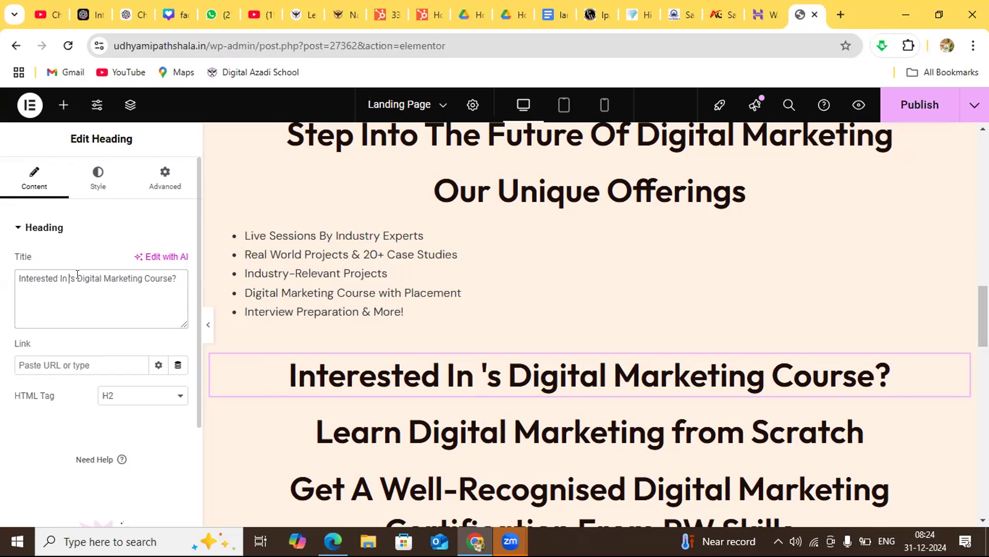
{"action": "type", "text": "U"}
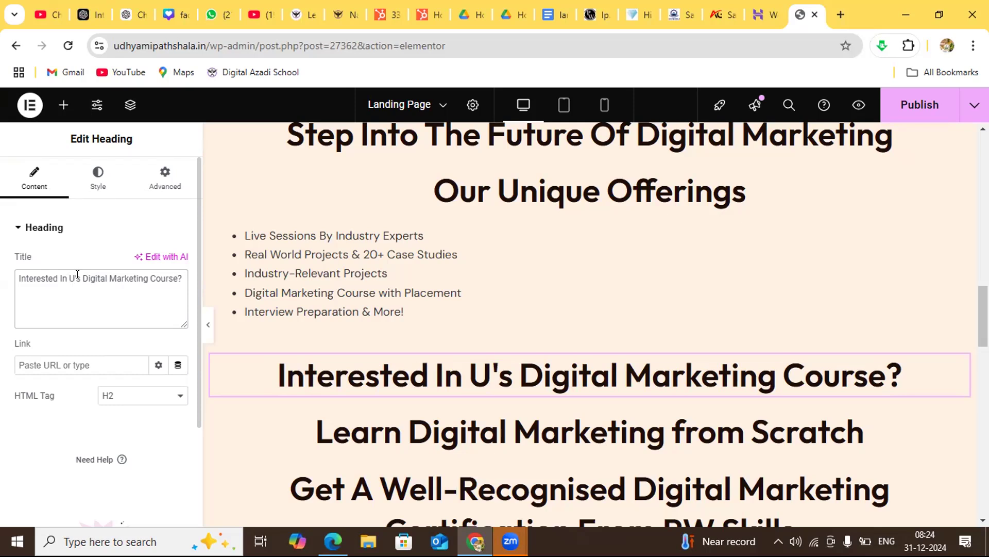
{"action": "type", "text": "dhyami"}
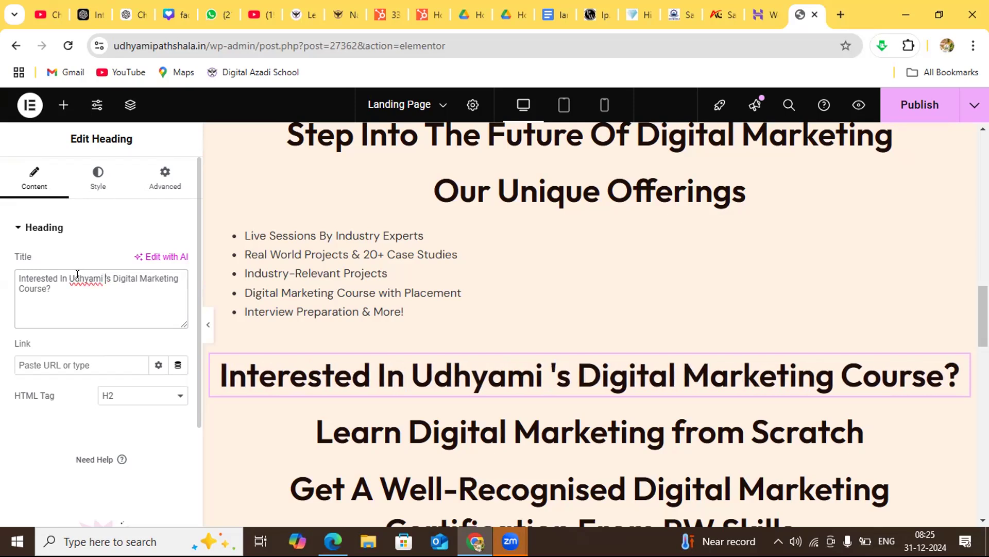
{"action": "type", "text": " Path"}
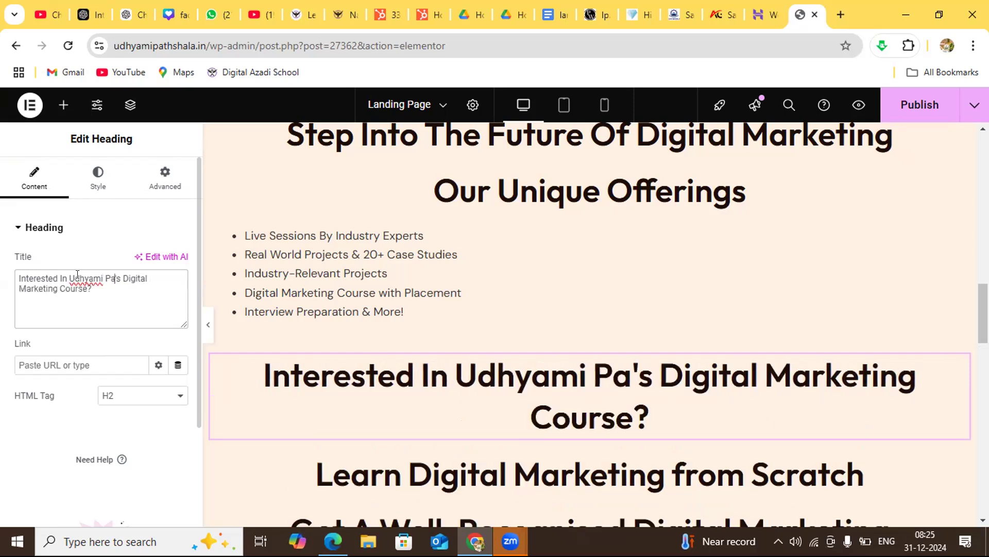
{"action": "type", "text": "shala"}
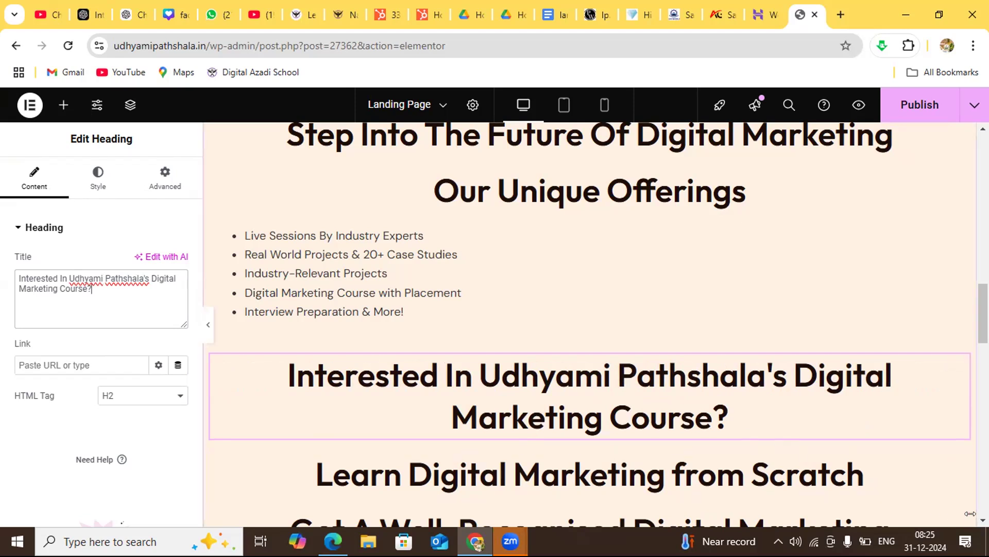
Replace "PW" with "Udhymi Pathshala" in the "Get A Well-Recognised Digital Marketing Certification From PW Skills" heading.
{"action": "scroll", "coordinate": [592, 324], "scroll_direction": "down", "scroll_amount": 4}
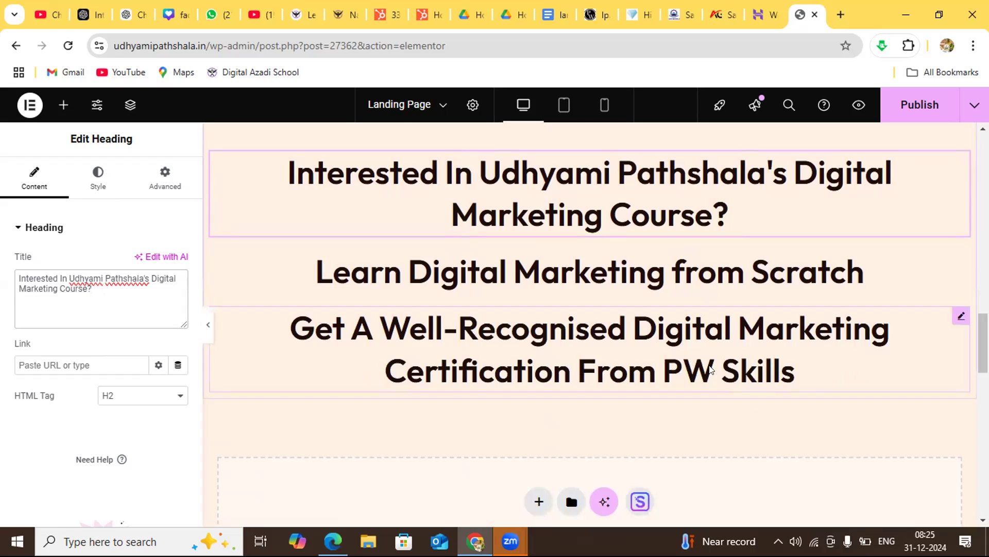
{"action": "left_click", "coordinate": [708, 367]}
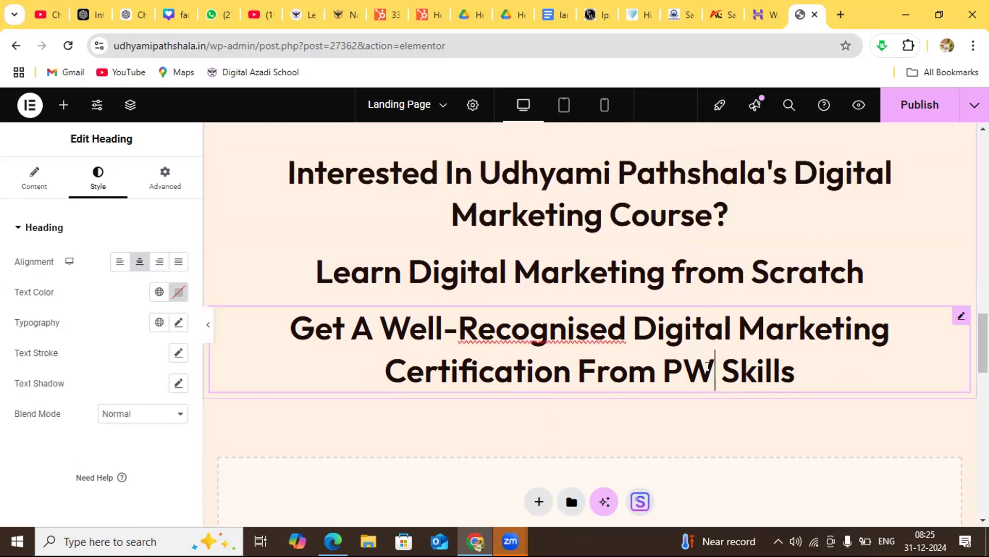
{"action": "key", "text": "BackSpace"}
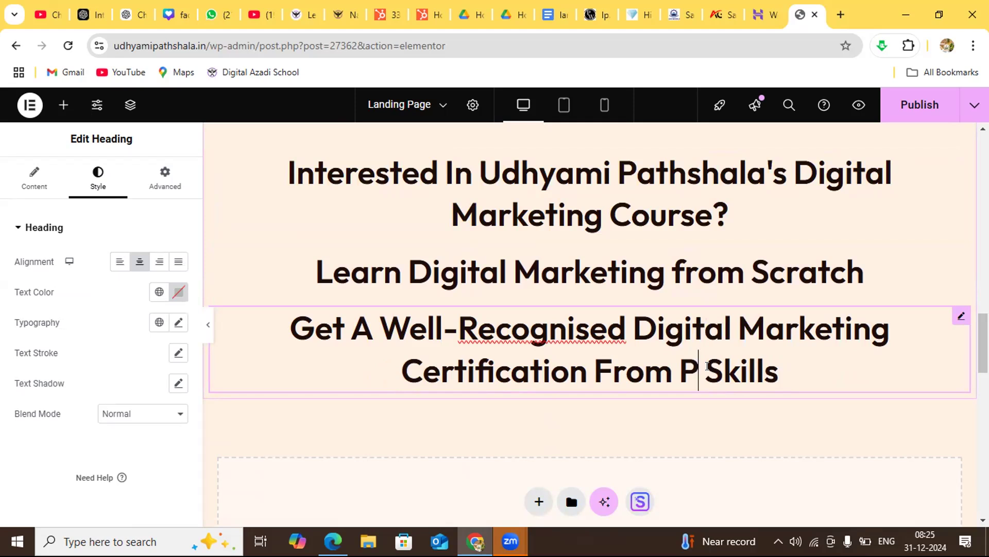
{"action": "key", "text": "Left"}
{"action": "type", "text": "u"}
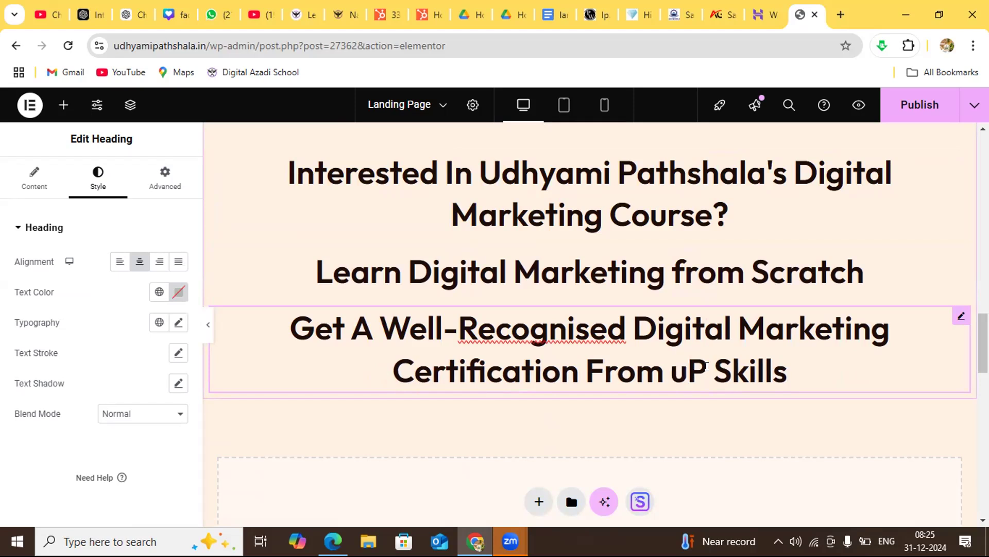
{"action": "key", "text": "BackSpace"}
{"action": "type", "text": "U"}
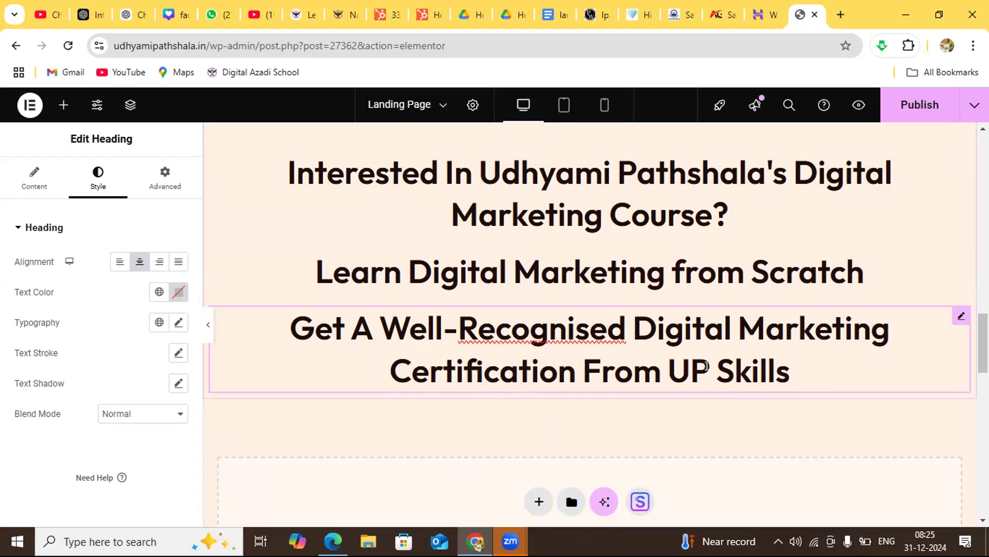
{"action": "type", "text": "dhymi"}
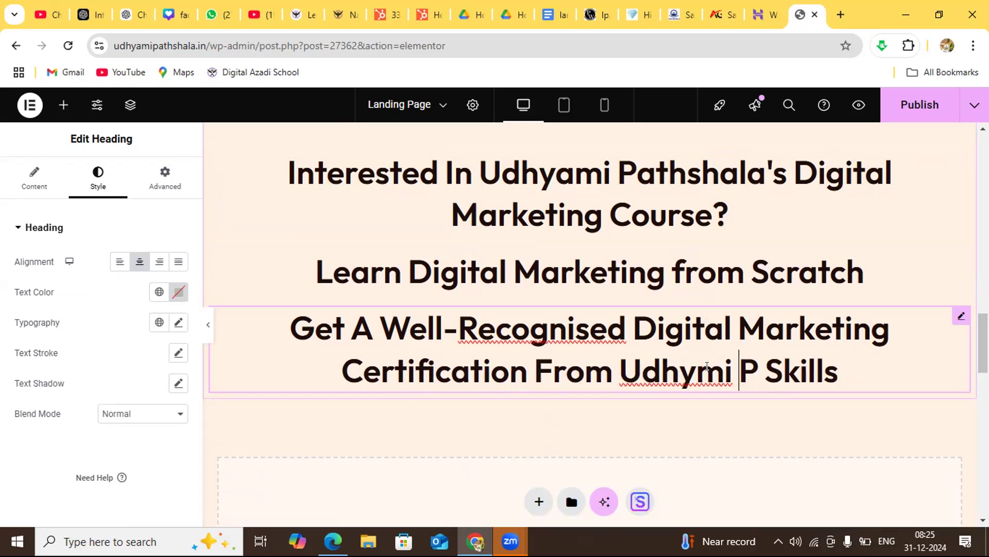
{"action": "key", "text": "Right"}
{"action": "type", "text": "ath"}
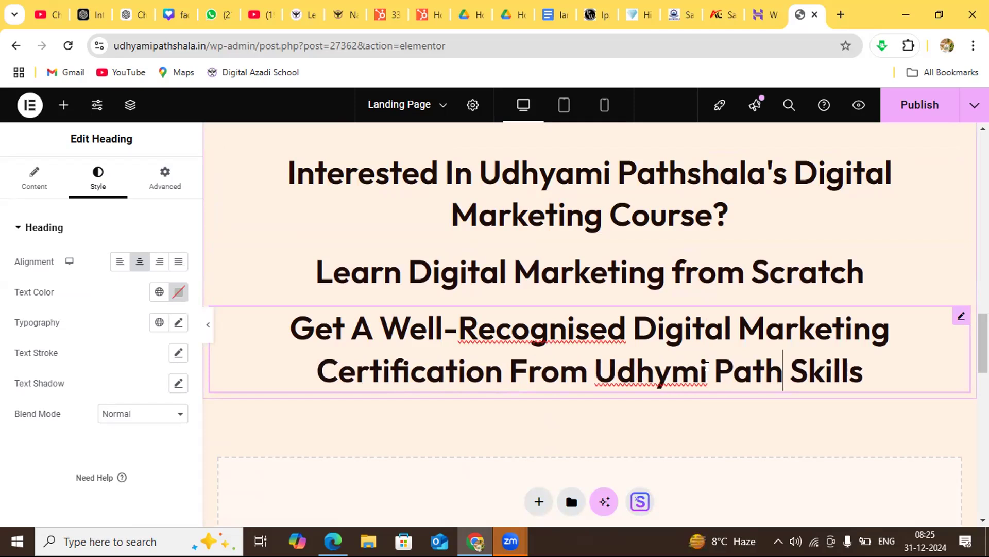
{"action": "type", "text": "shala"}
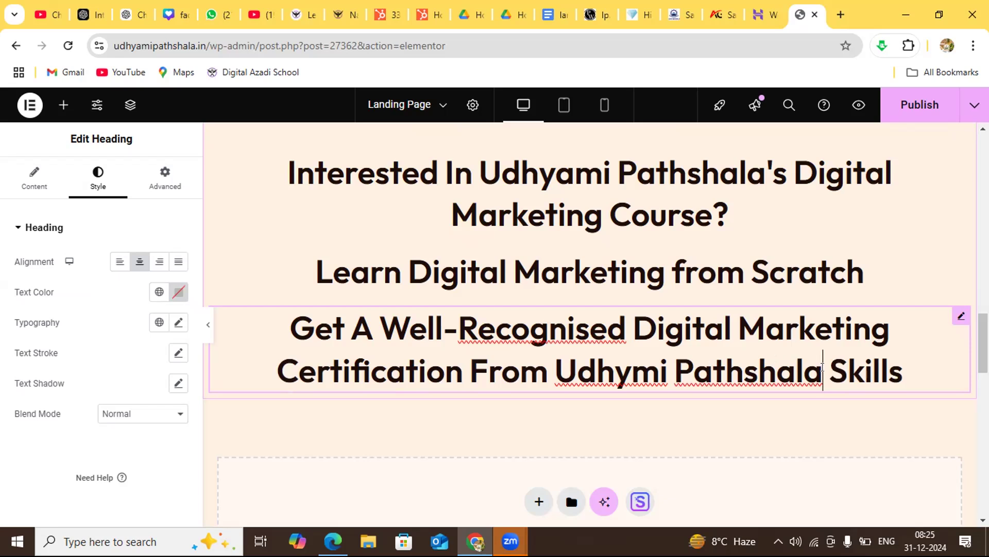
{"action": "left_click", "coordinate": [920, 371]}
{"action": "left_click", "coordinate": [887, 434]}
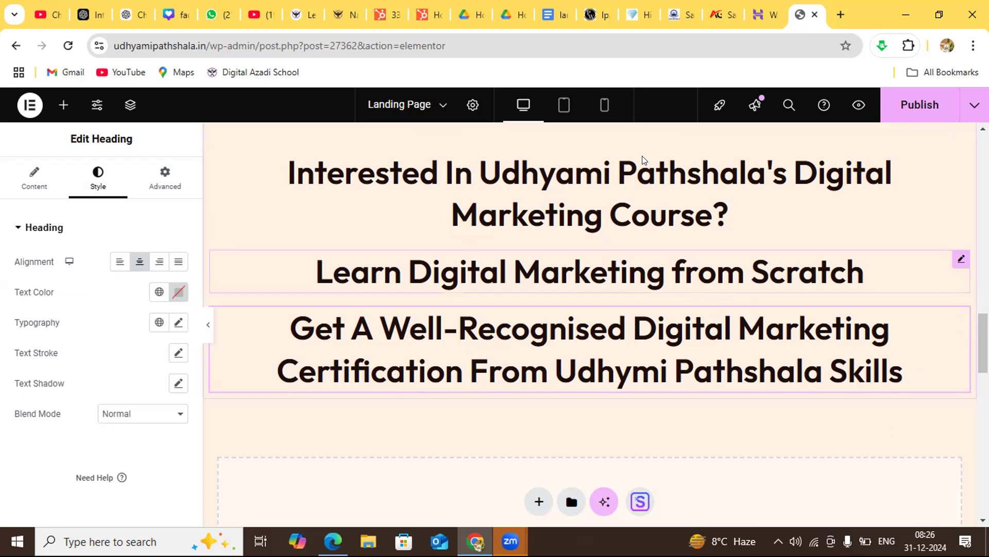
Switch to the PW Skills page and copy its "Frequently Asked Questions" heading text.
{"action": "left_click", "coordinate": [594, 14]}
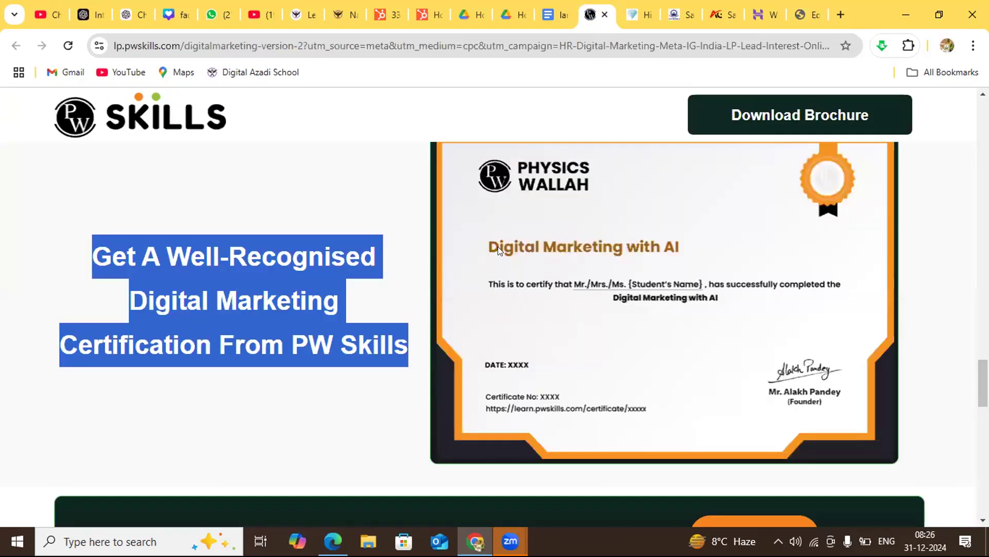
{"action": "left_click", "coordinate": [378, 392]}
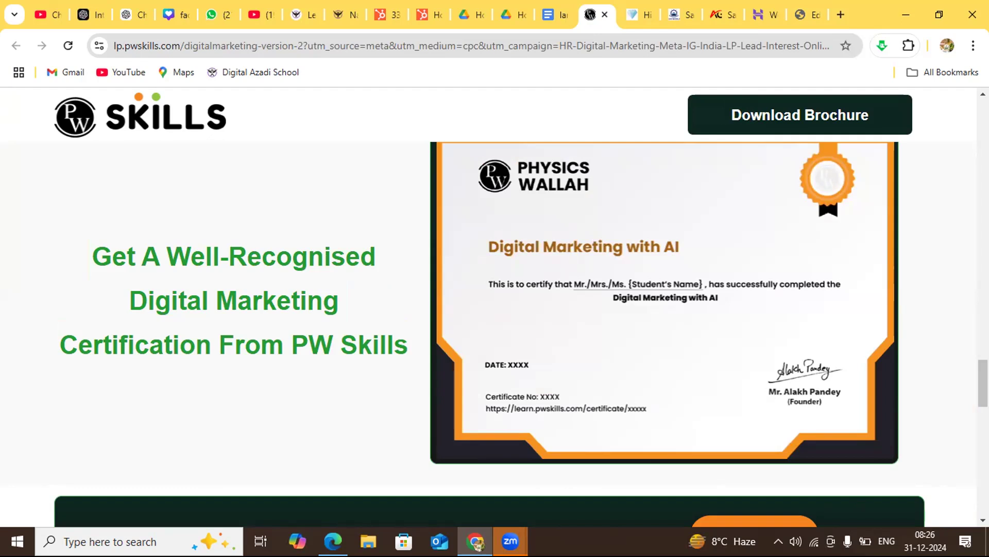
{"action": "scroll", "coordinate": [515, 335], "scroll_direction": "down", "scroll_amount": 5}
{"action": "scroll", "coordinate": [515, 335], "scroll_direction": "down", "scroll_amount": 1}
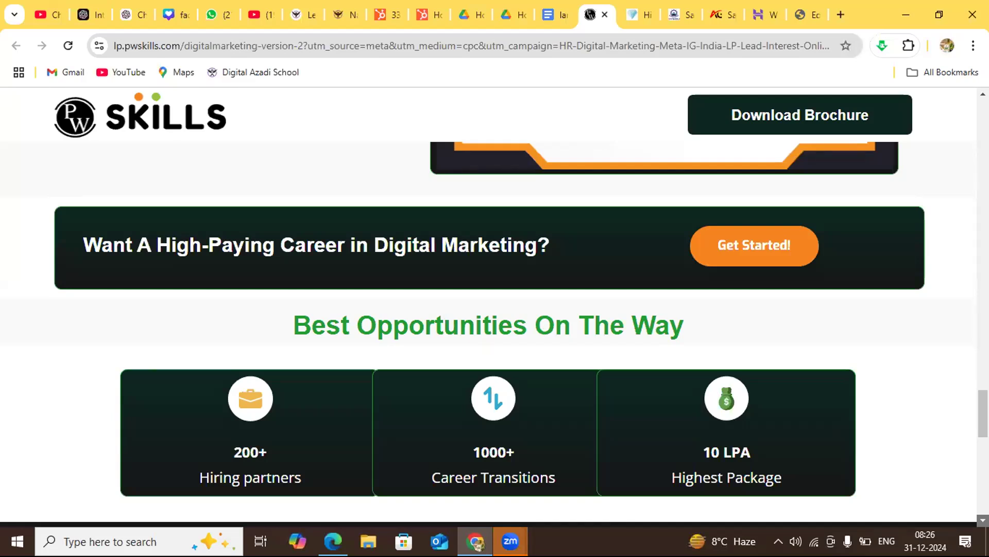
{"action": "scroll", "coordinate": [488, 335], "scroll_direction": "down", "scroll_amount": 5}
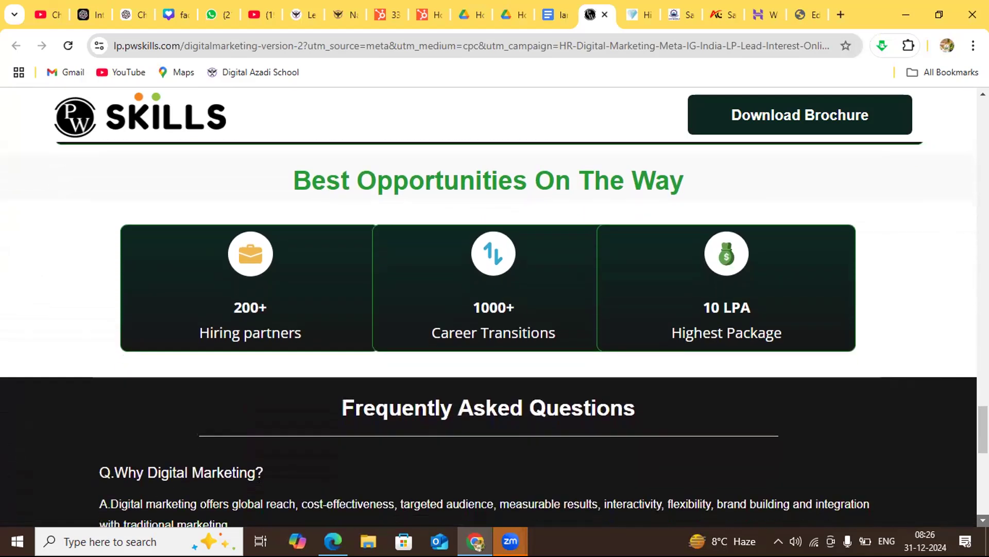
{"action": "scroll", "coordinate": [488, 335], "scroll_direction": "down", "scroll_amount": 2}
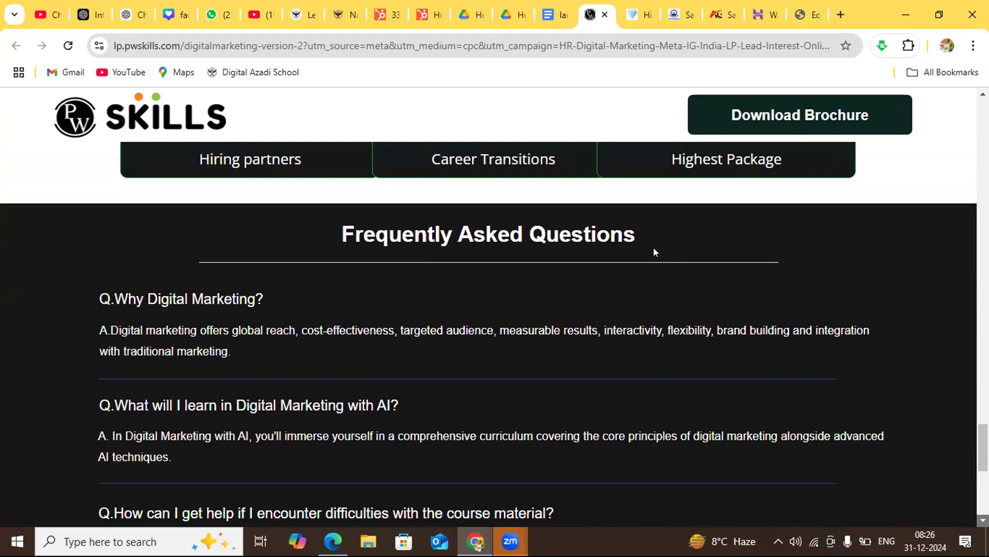
{"action": "left_click_drag", "start_coordinate": [634, 232], "coordinate": [339, 236]}
{"action": "key", "text": "ctrl+c"}
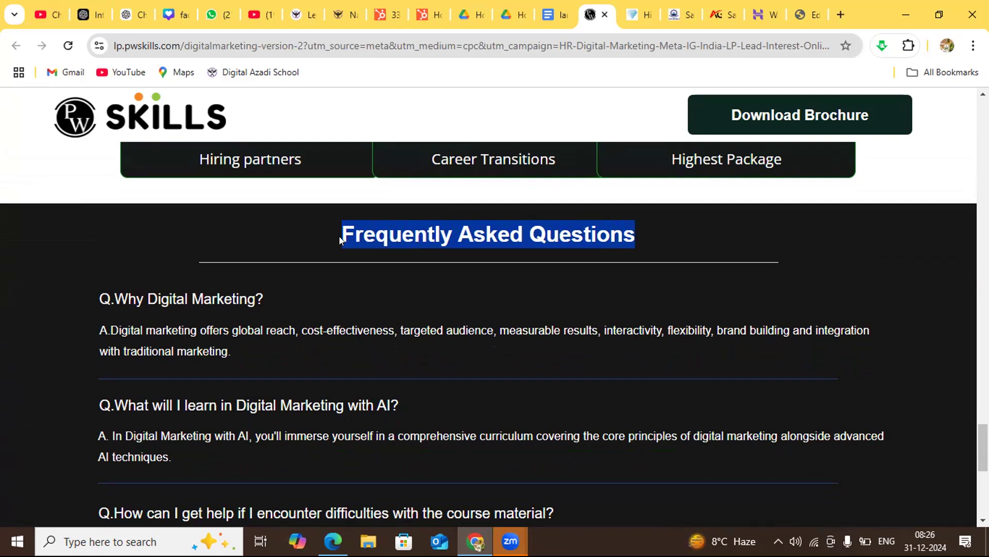
Return to the Elementor landing page and add a Heading widget below the "Get A Well-Recognised Digital Marketing Certification" heading.
{"action": "left_click", "coordinate": [801, 10]}
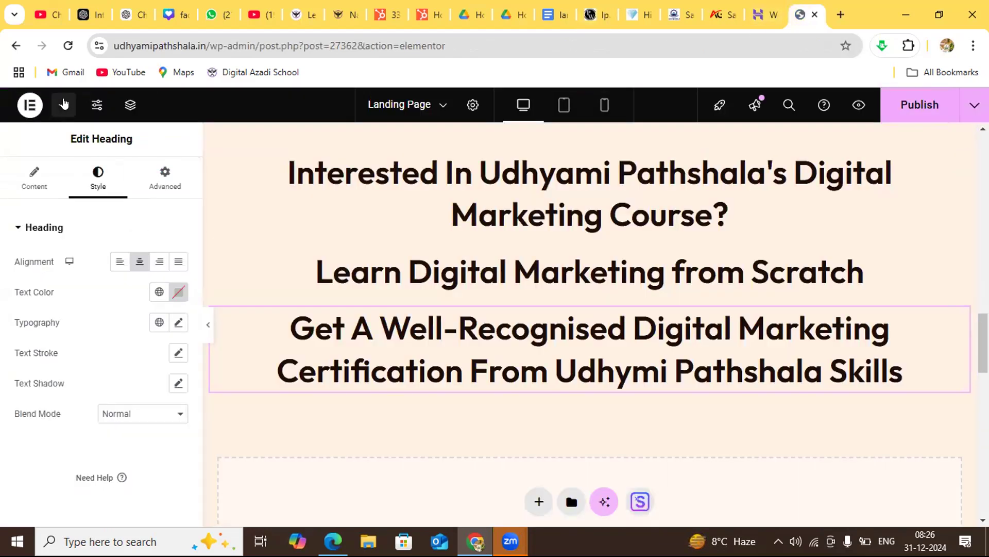
{"action": "left_click", "coordinate": [64, 104]}
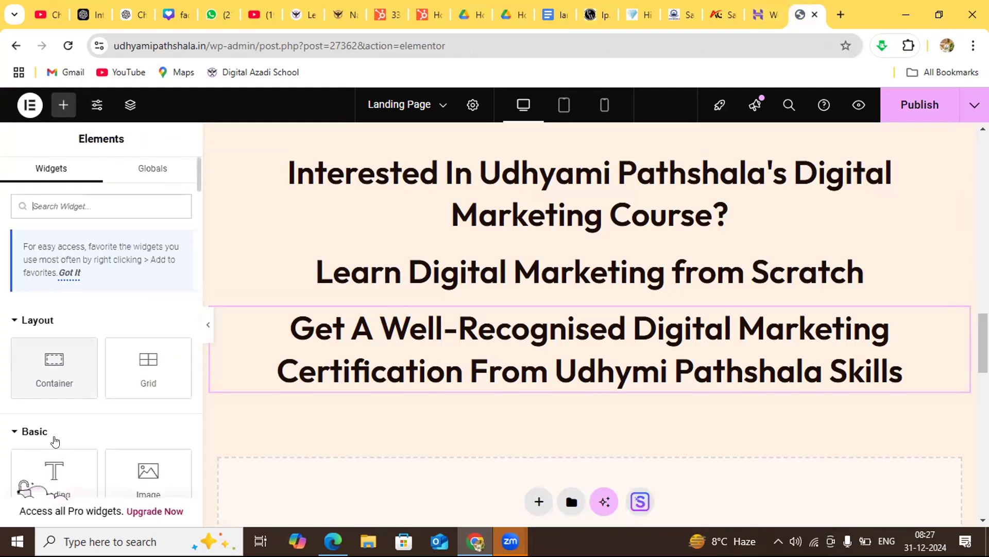
{"action": "left_click", "coordinate": [54, 472]}
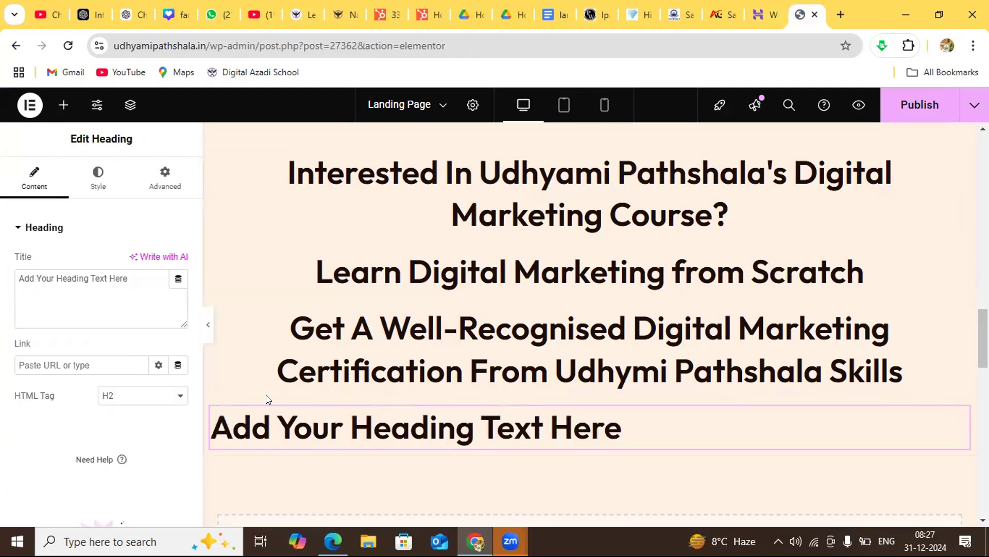
Replace the new heading's placeholder title with the copied "Frequently Asked Questions" and centre-align it.
{"action": "left_click", "coordinate": [125, 278]}
{"action": "key", "text": "BackSpace"}
{"action": "key", "text": "BackSpace"}
{"action": "key", "text": "BackSpace"}
{"action": "key", "text": "BackSpace"}
{"action": "key", "text": "BackSpace"}
{"action": "key", "text": "BackSpace"}
{"action": "key", "text": "BackSpace"}
{"action": "key", "text": "BackSpace"}
{"action": "key", "text": "BackSpace"}
{"action": "key", "text": "BackSpace"}
{"action": "key", "text": "BackSpace"}
{"action": "key", "text": "BackSpace"}
{"action": "key", "text": "BackSpace"}
{"action": "key", "text": "BackSpace"}
{"action": "key", "text": "BackSpace"}
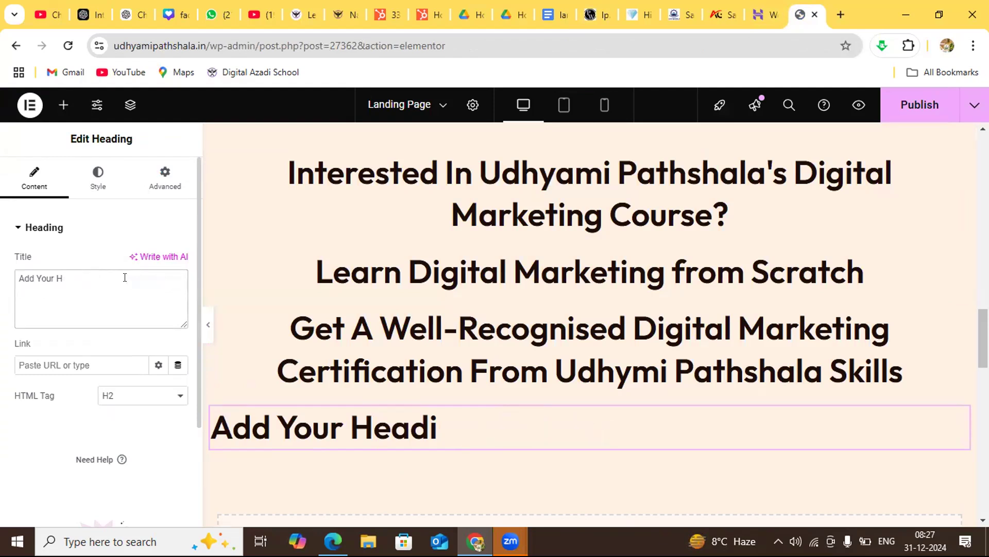
{"action": "key", "text": "BackSpace"}
{"action": "key", "text": "BackSpace"}
{"action": "key", "text": "BackSpace"}
{"action": "key", "text": "BackSpace"}
{"action": "key", "text": "BackSpace"}
{"action": "key", "text": "BackSpace"}
{"action": "key", "text": "BackSpace"}
{"action": "key", "text": "BackSpace"}
{"action": "key", "text": "BackSpace"}
{"action": "key", "text": "BackSpace"}
{"action": "key", "text": "BackSpace"}
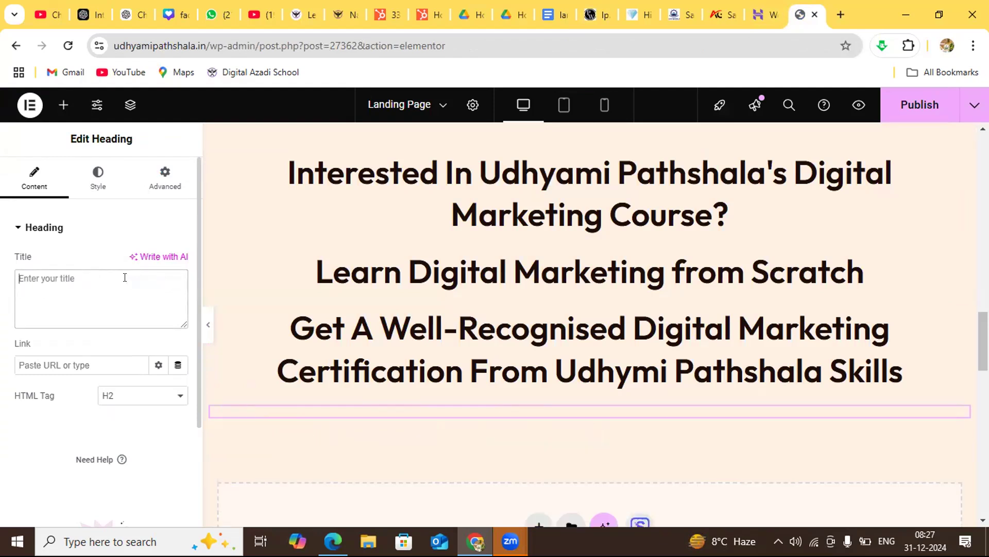
{"action": "key", "text": "ctrl+v"}
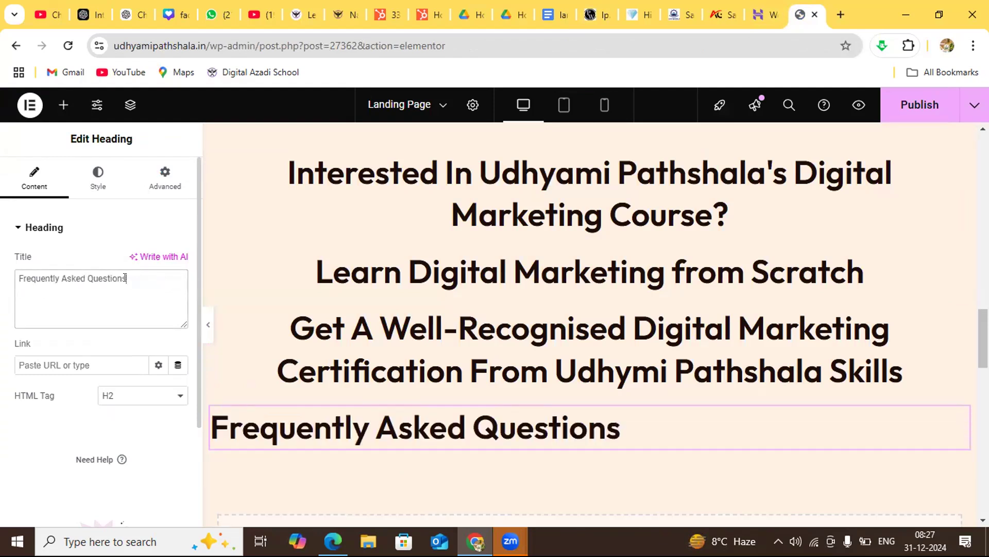
{"action": "left_click", "coordinate": [97, 177]}
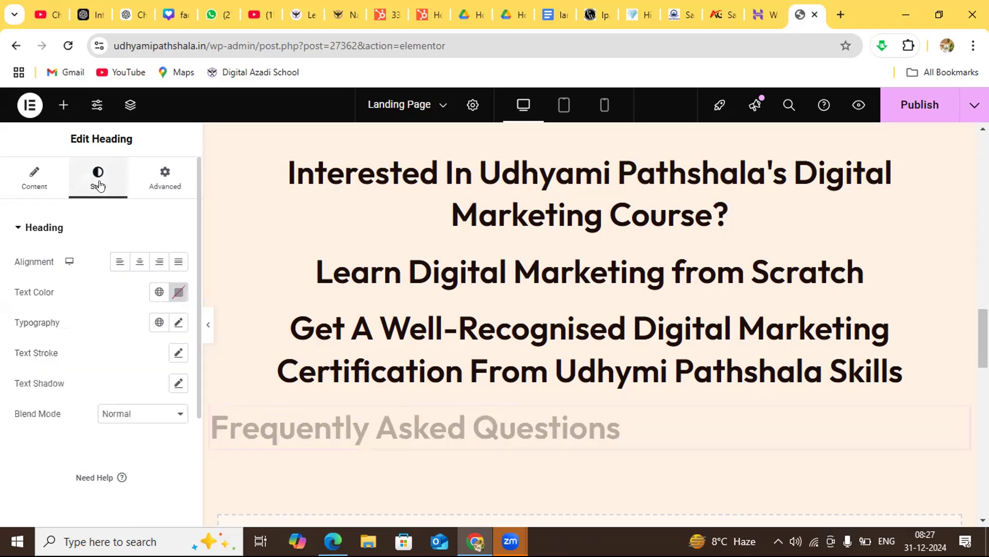
{"action": "left_click", "coordinate": [134, 263]}
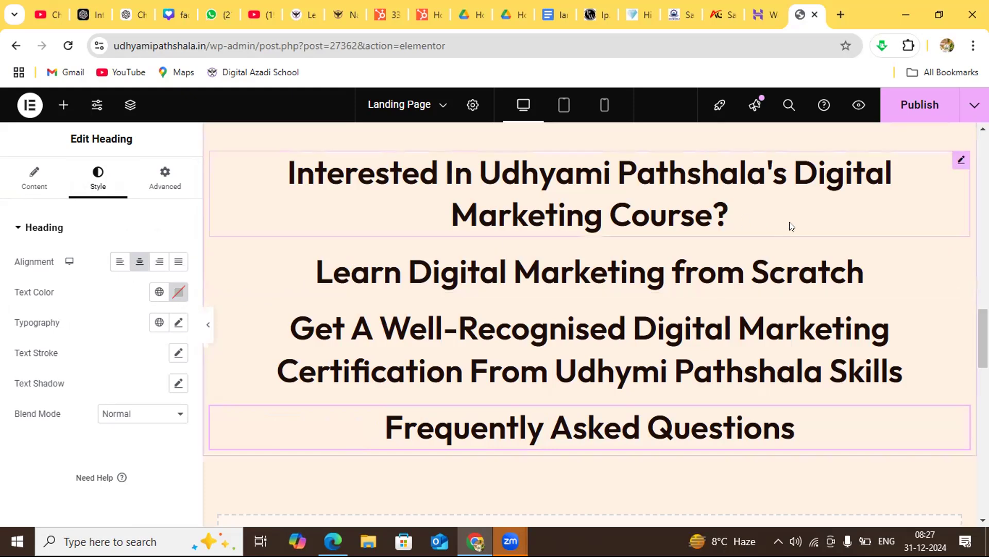
Publish the landing page and go back to the WordPress list of all pages.
{"action": "left_click", "coordinate": [908, 107]}
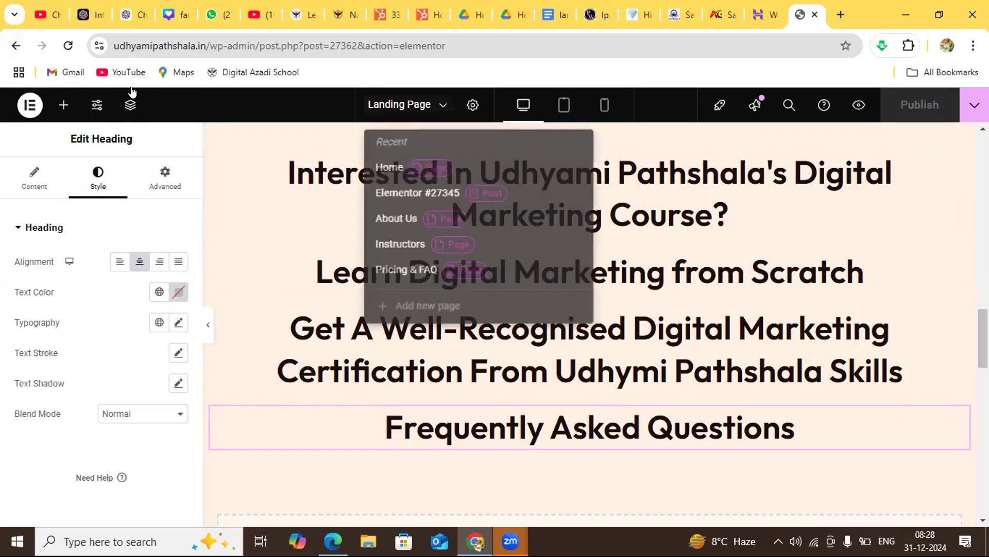
{"action": "left_click", "coordinate": [17, 48]}
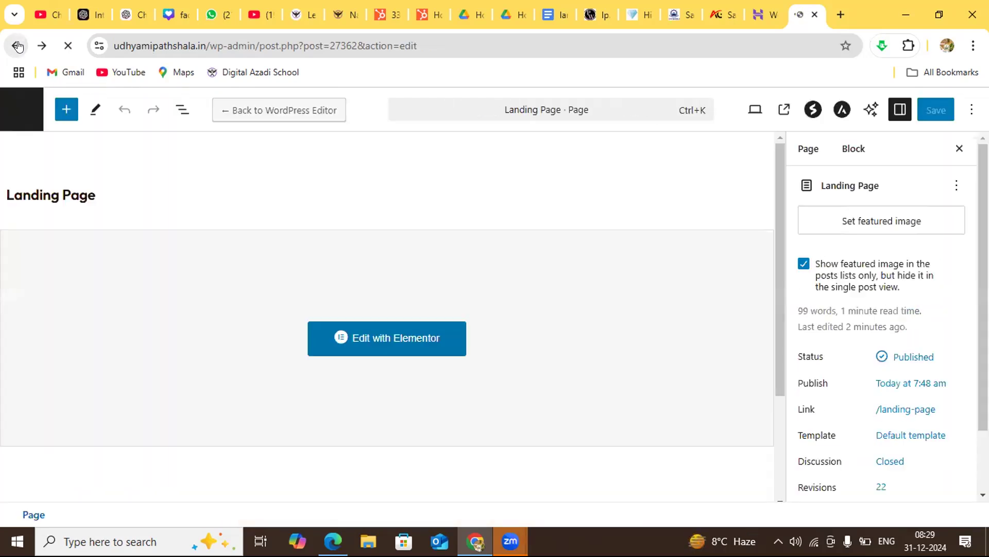
{"action": "left_click", "coordinate": [18, 47]}
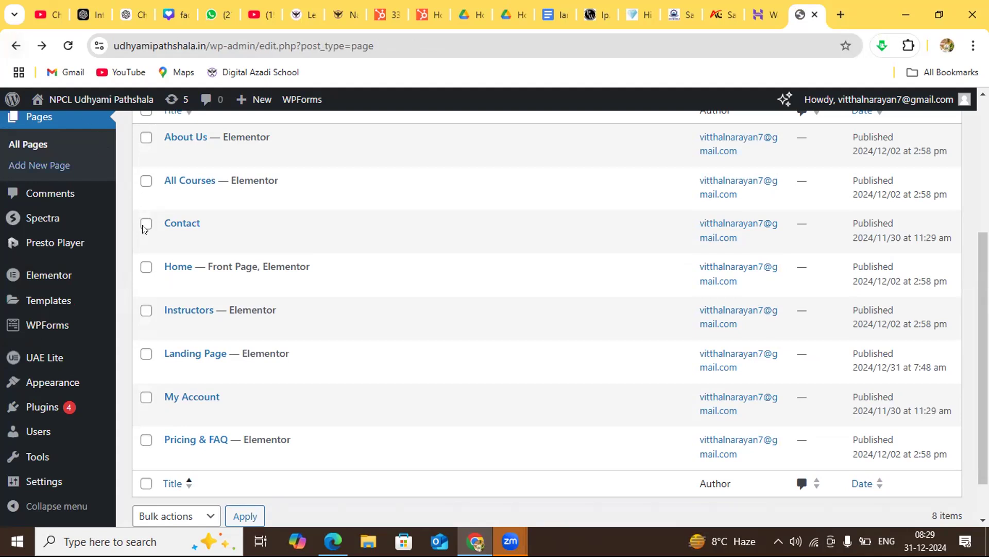
{"action": "mouse_move", "coordinate": [200, 357]}
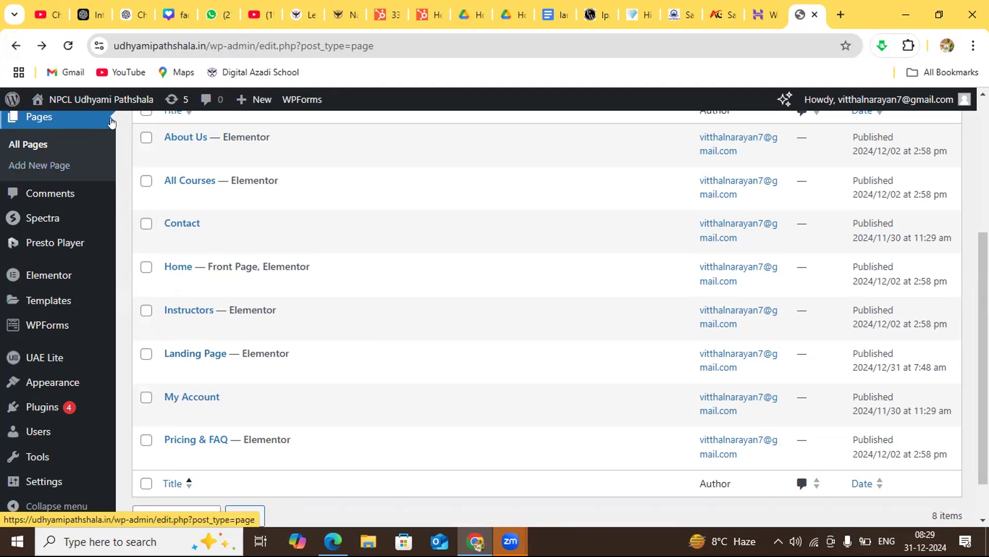
Visit the live NPCL Udhyami Pathshala home page and examine its navigation menu.
{"action": "left_click", "coordinate": [103, 100]}
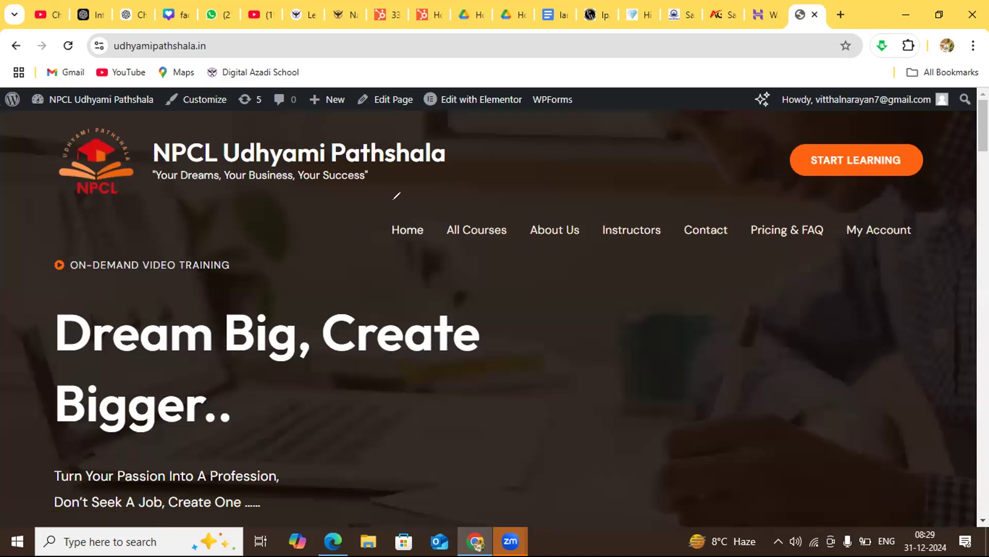
{"action": "left_click", "coordinate": [394, 199]}
{"action": "mouse_move", "coordinate": [394, 199]}
{"action": "left_mouse_down"}
{"action": "mouse_move", "coordinate": [378, 213]}
{"action": "mouse_move", "coordinate": [500, 264]}
{"action": "mouse_move", "coordinate": [903, 261]}
{"action": "mouse_move", "coordinate": [845, 206]}
{"action": "mouse_move", "coordinate": [425, 186]}
{"action": "mouse_move", "coordinate": [393, 197]}
{"action": "left_mouse_up"}
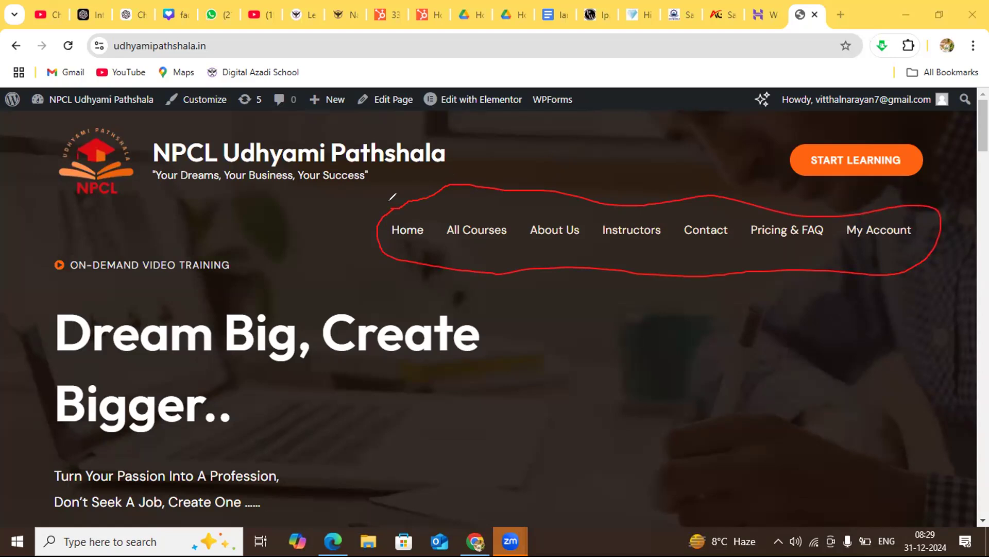
{"action": "left_click", "coordinate": [364, 251]}
{"action": "left_click", "coordinate": [62, 344]}
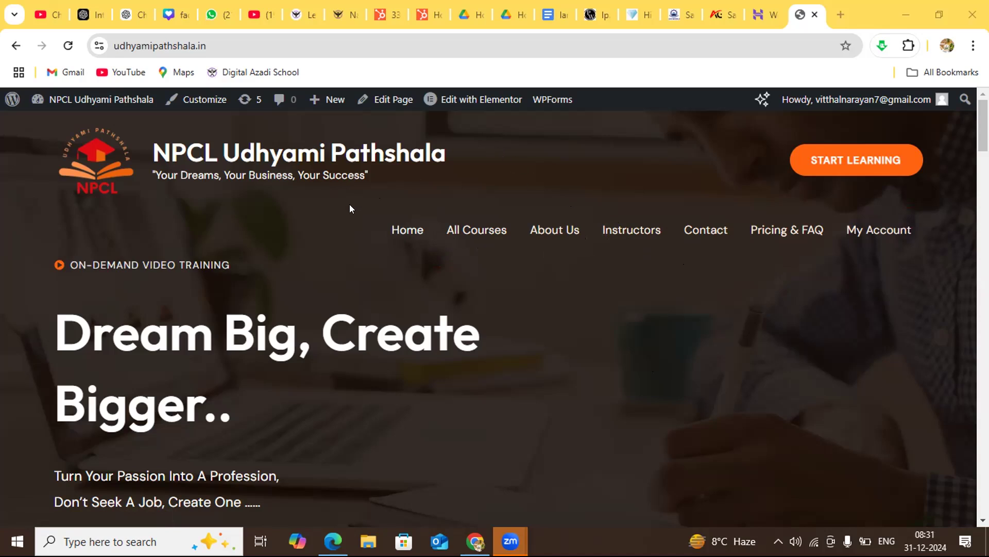
Return to the WordPress dashboard and open the Landing Page from the pages list in the Elementor editor.
{"action": "left_click", "coordinate": [71, 104]}
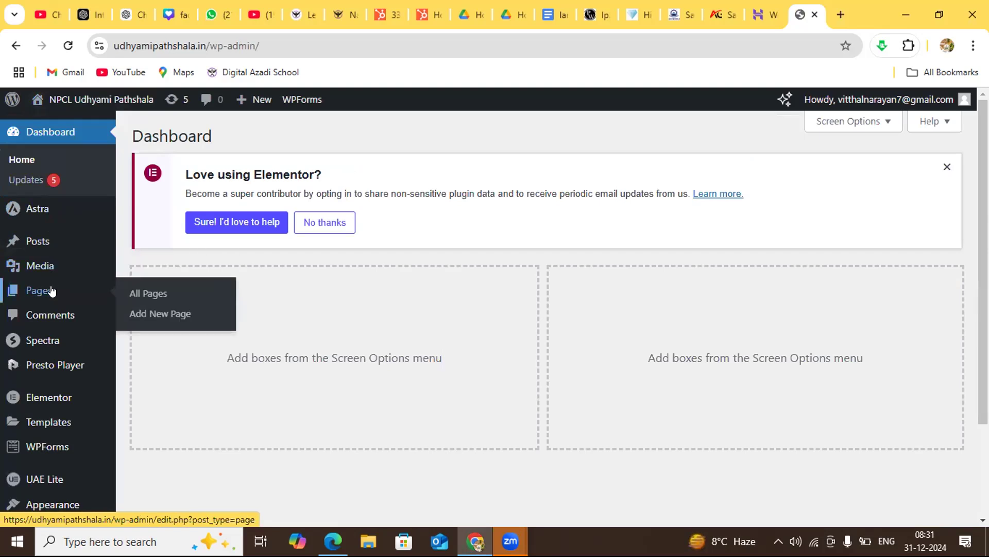
{"action": "left_click", "coordinate": [52, 292]}
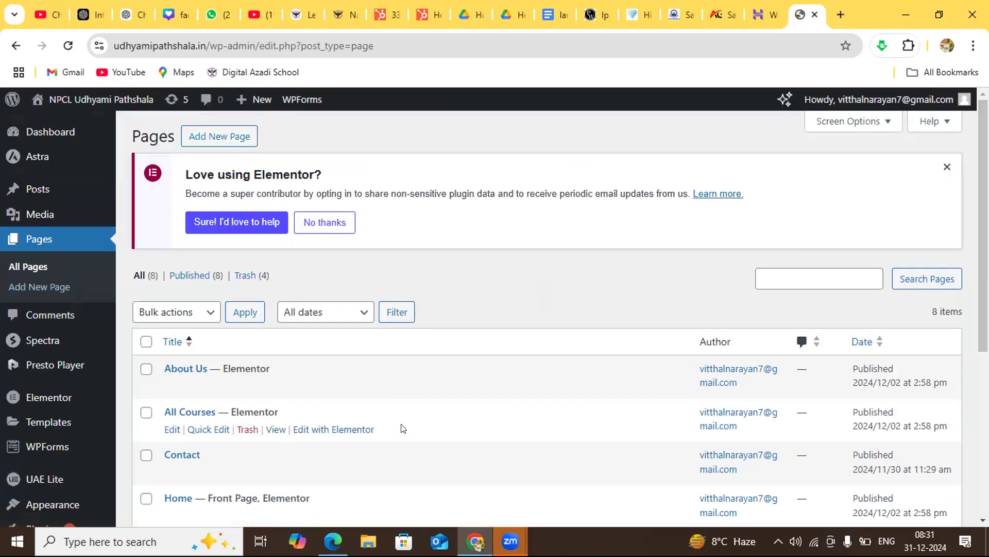
{"action": "scroll", "coordinate": [402, 428], "scroll_direction": "down", "scroll_amount": 4}
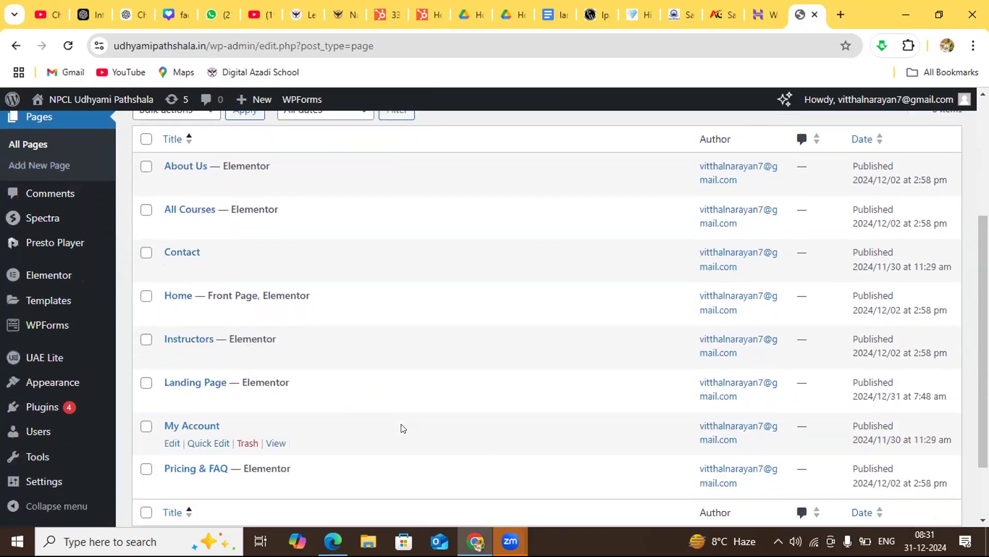
{"action": "left_click", "coordinate": [195, 382]}
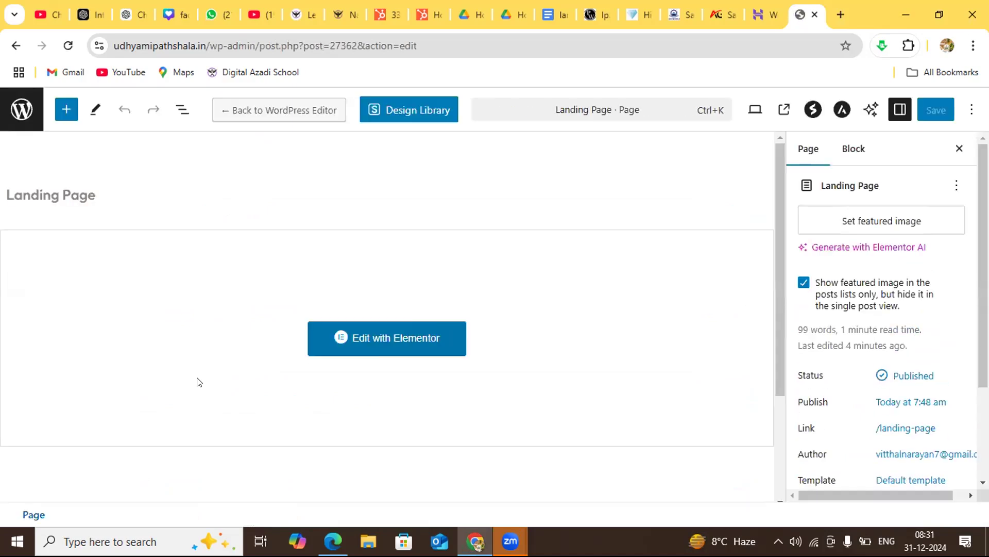
{"action": "left_click", "coordinate": [395, 338]}
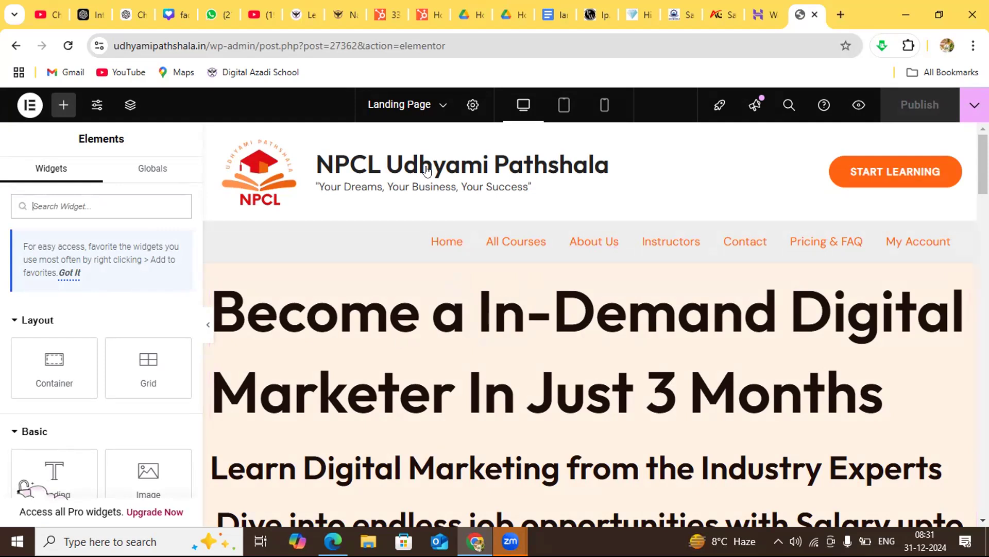
Check the editor page's address and review the landing page content from the top down to the "Frequently Asked Questions" heading.
{"action": "left_click", "coordinate": [459, 42]}
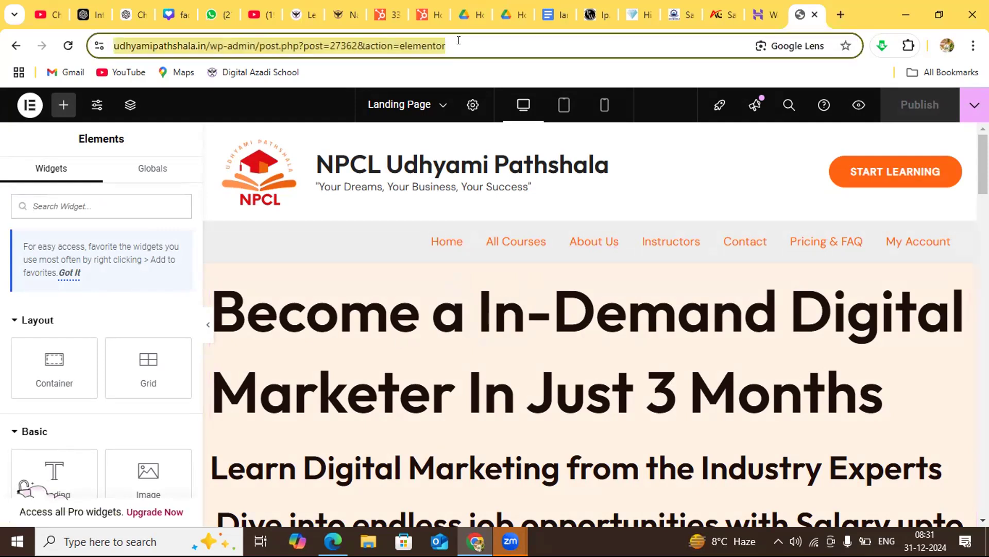
{"action": "key", "text": "End"}
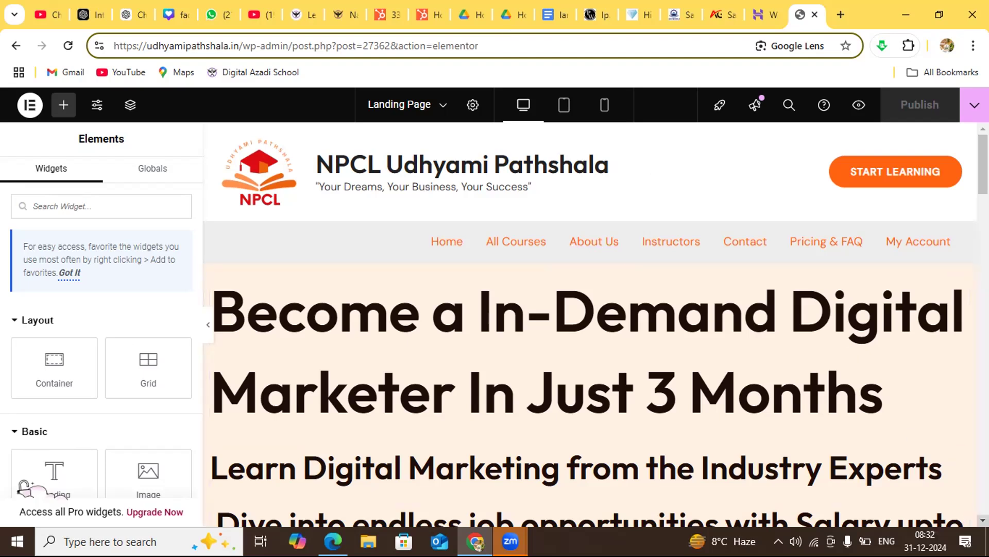
{"action": "left_click", "coordinate": [983, 520]}
{"action": "scroll", "coordinate": [984, 520], "scroll_direction": "down", "scroll_amount": 6}
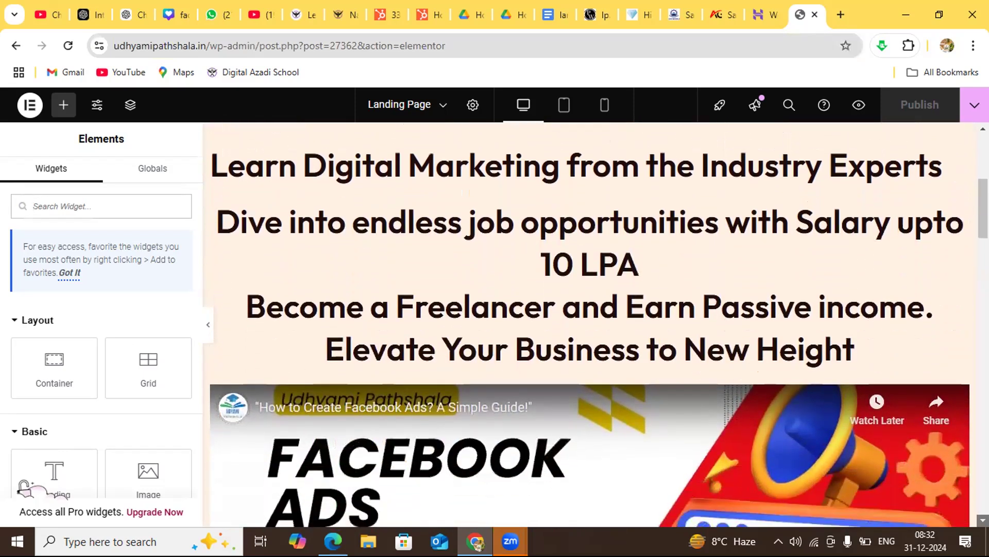
{"action": "scroll", "coordinate": [983, 520], "scroll_direction": "down", "scroll_amount": 12}
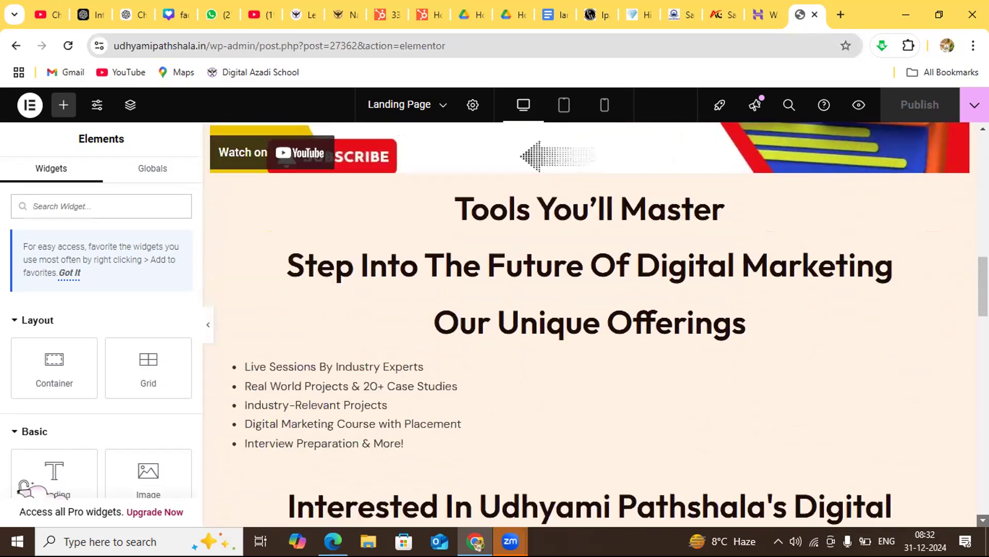
{"action": "scroll", "coordinate": [983, 520], "scroll_direction": "down", "scroll_amount": 10}
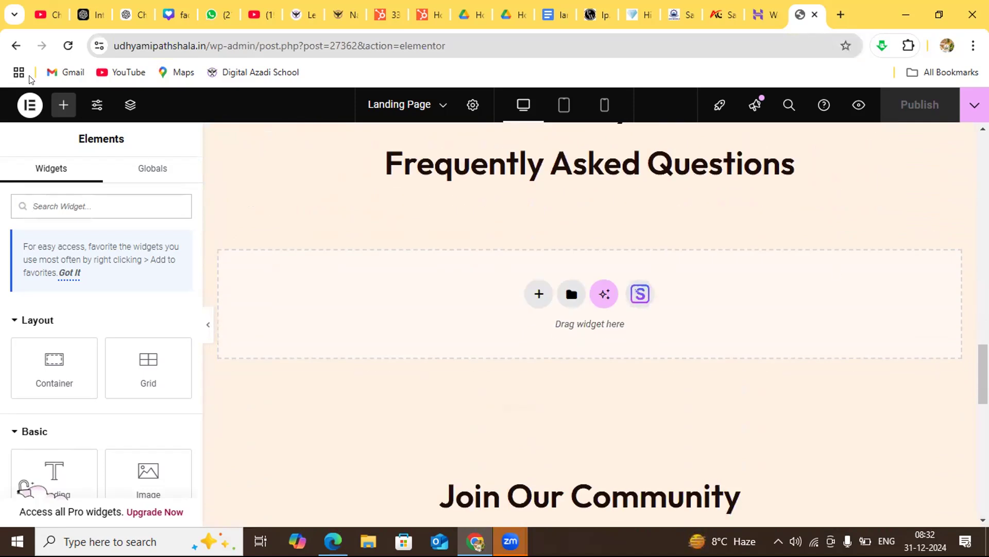
Leave the Elementor editor for the pages list, then view the live site's home page and its hero section.
{"action": "left_click", "coordinate": [15, 46]}
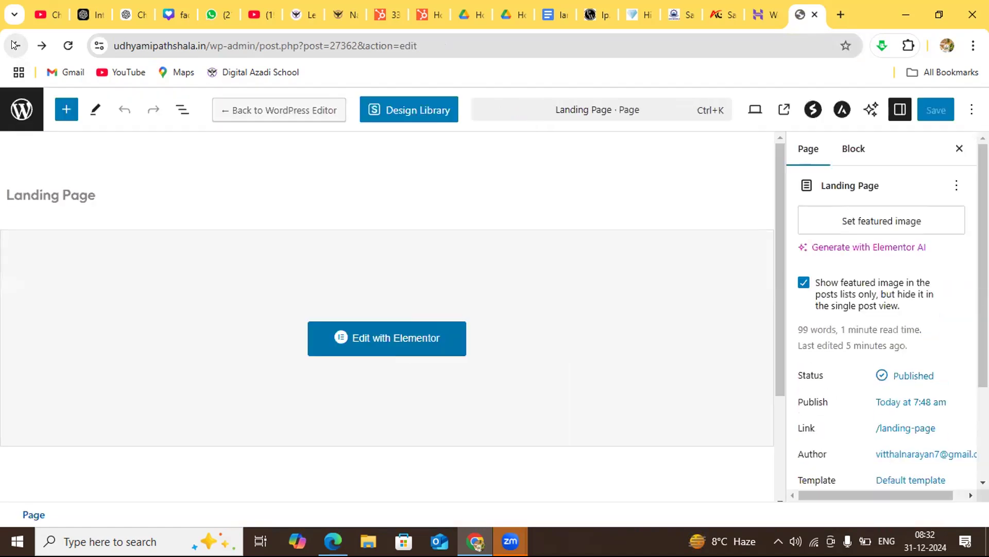
{"action": "left_click", "coordinate": [14, 45]}
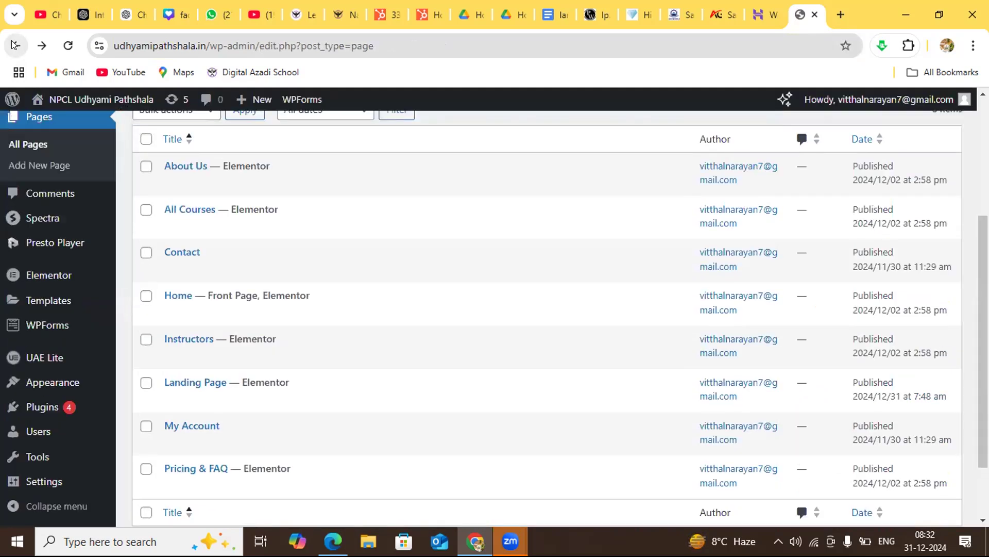
{"action": "left_click", "coordinate": [91, 100]}
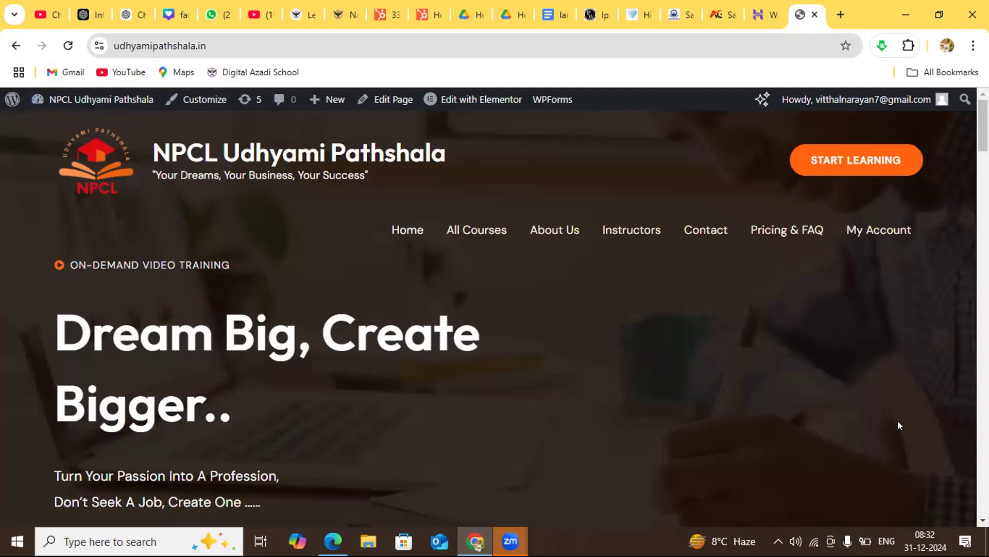
{"action": "scroll", "coordinate": [664, 354], "scroll_direction": "down", "scroll_amount": 2}
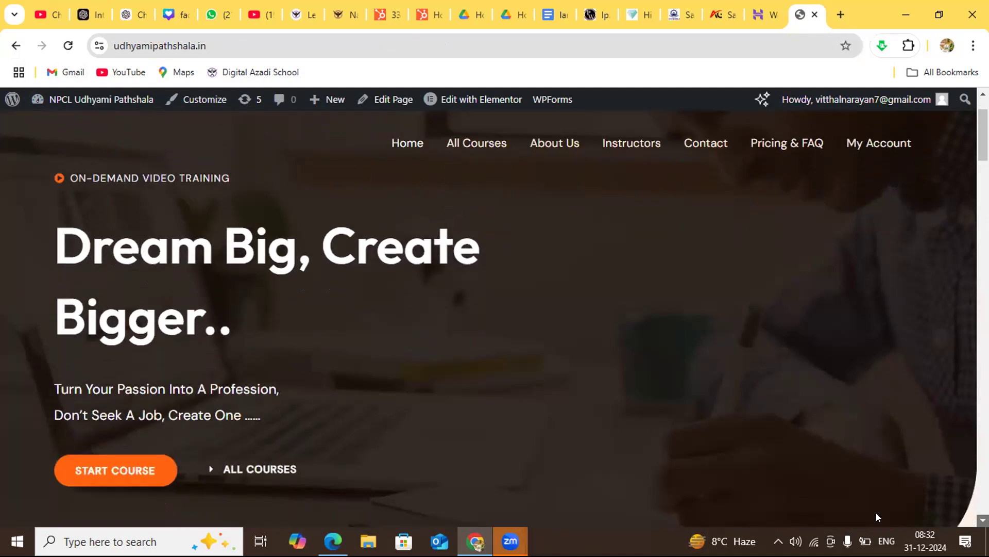
Review the live home page from the hero section down to the footer and back up to the header.
{"action": "scroll", "coordinate": [968, 522], "scroll_direction": "down", "scroll_amount": 1}
{"action": "scroll", "coordinate": [494, 319], "scroll_direction": "down", "scroll_amount": 15}
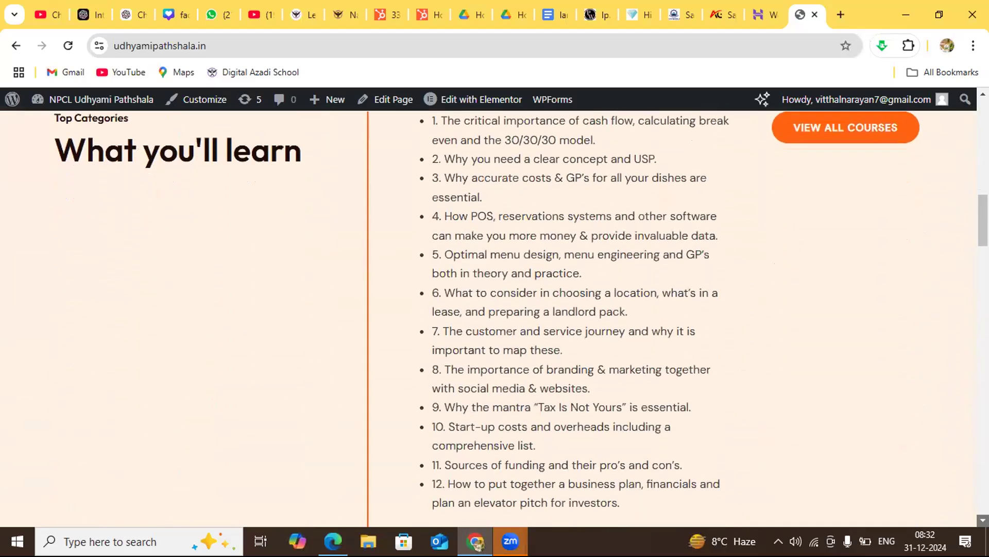
{"action": "scroll", "coordinate": [494, 319], "scroll_direction": "down", "scroll_amount": 15}
{"action": "scroll", "coordinate": [495, 318], "scroll_direction": "down", "scroll_amount": 15}
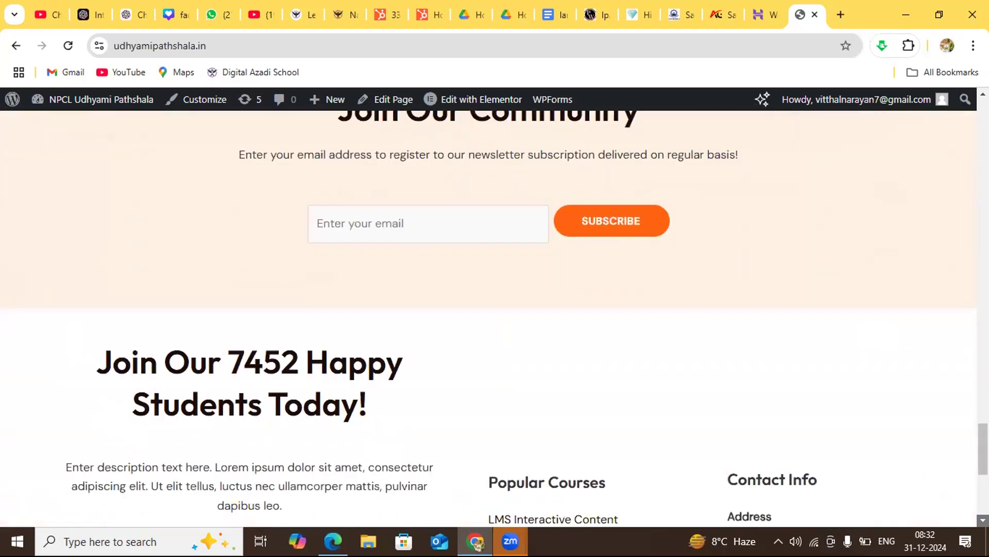
{"action": "scroll", "coordinate": [494, 319], "scroll_direction": "down", "scroll_amount": 6}
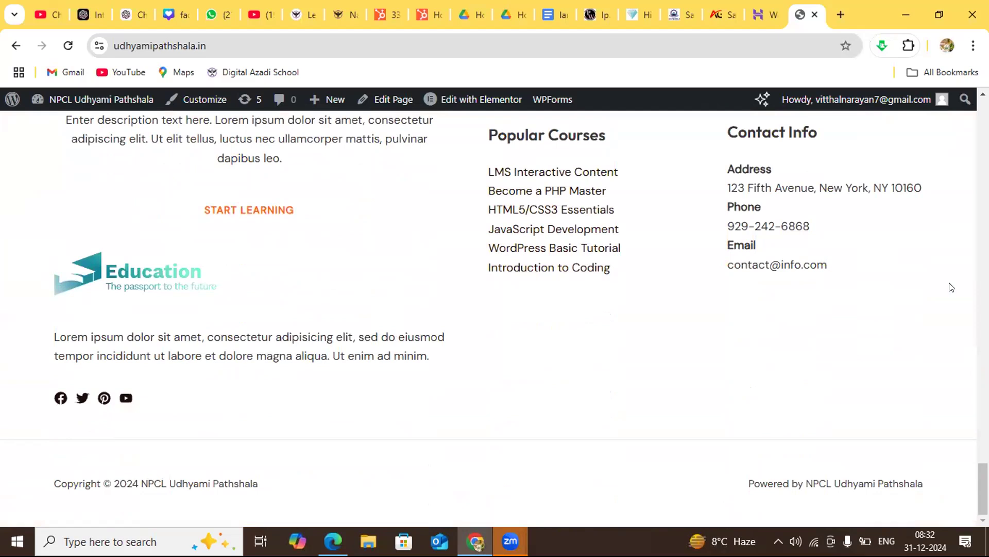
{"action": "scroll", "coordinate": [495, 309], "scroll_direction": "up", "scroll_amount": 15}
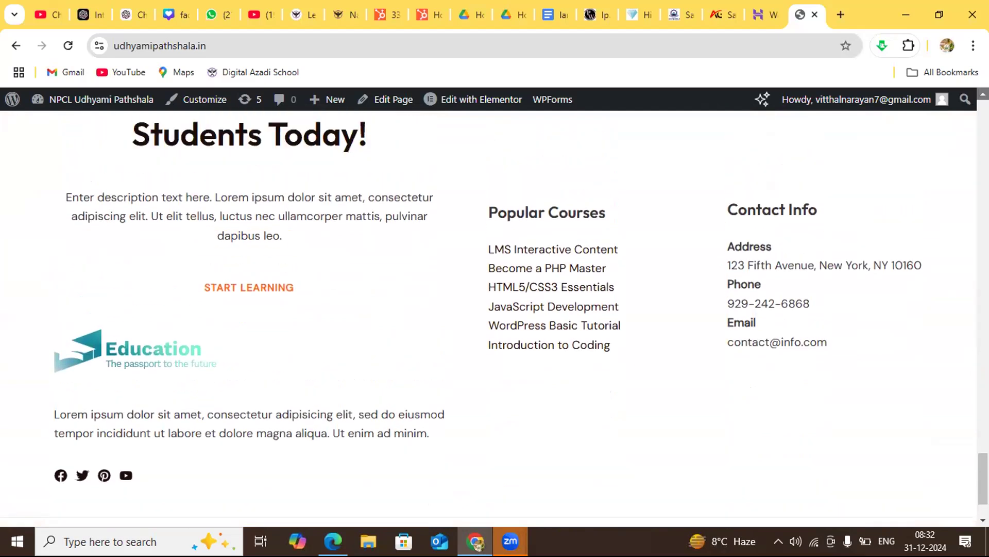
{"action": "scroll", "coordinate": [495, 310], "scroll_direction": "up", "scroll_amount": 15}
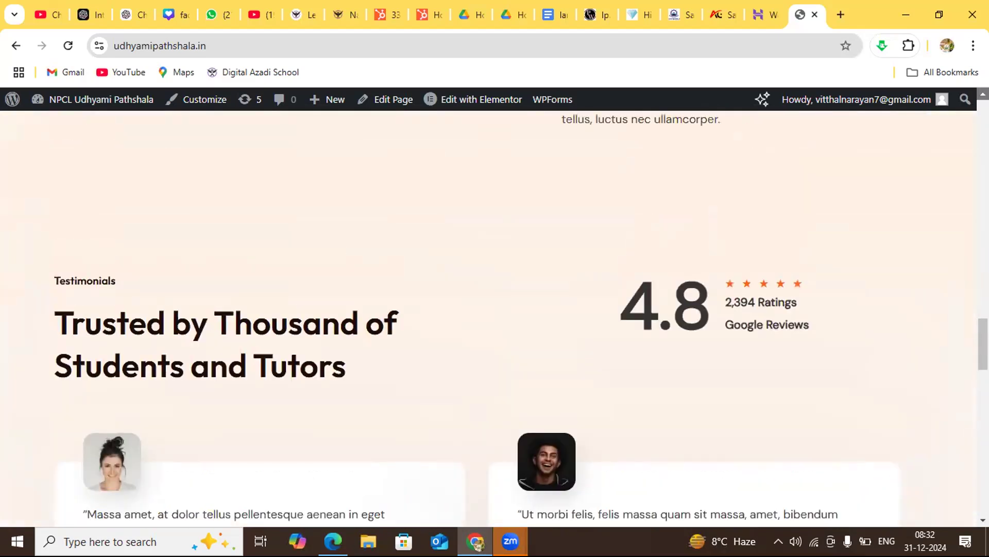
{"action": "scroll", "coordinate": [494, 309], "scroll_direction": "up", "scroll_amount": 20}
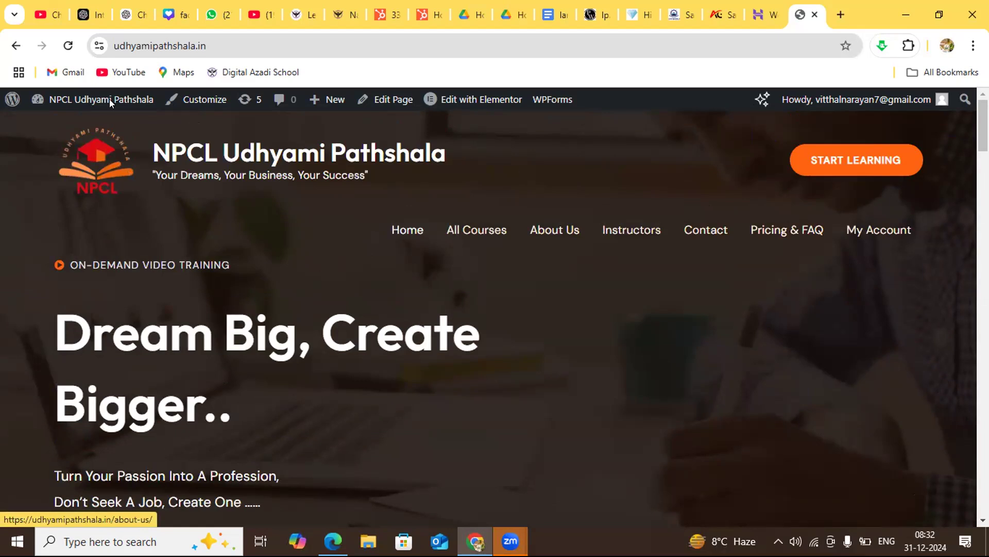
Go to the WordPress dashboard and open the Landing Page from the pages list in the WordPress editor.
{"action": "mouse_move", "coordinate": [92, 101]}
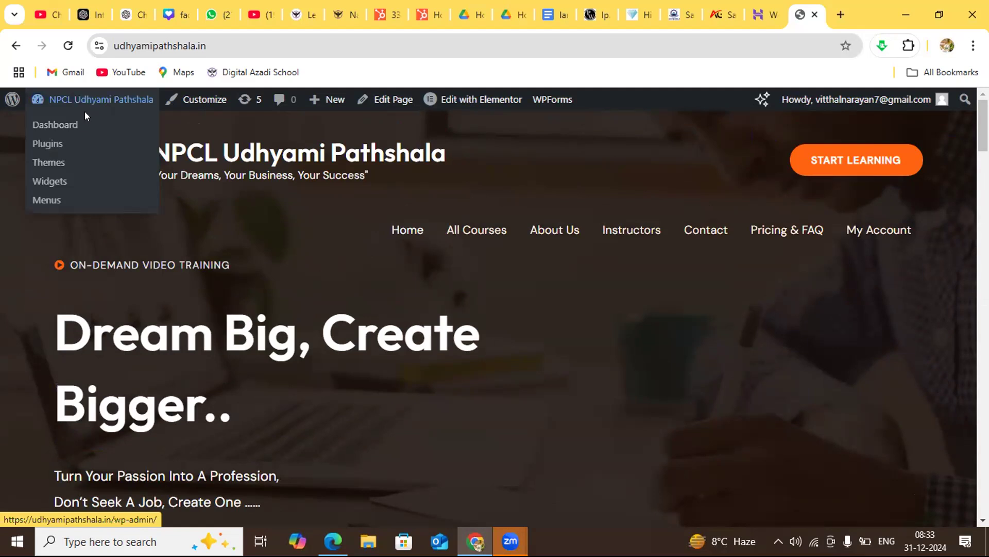
{"action": "left_click", "coordinate": [67, 125]}
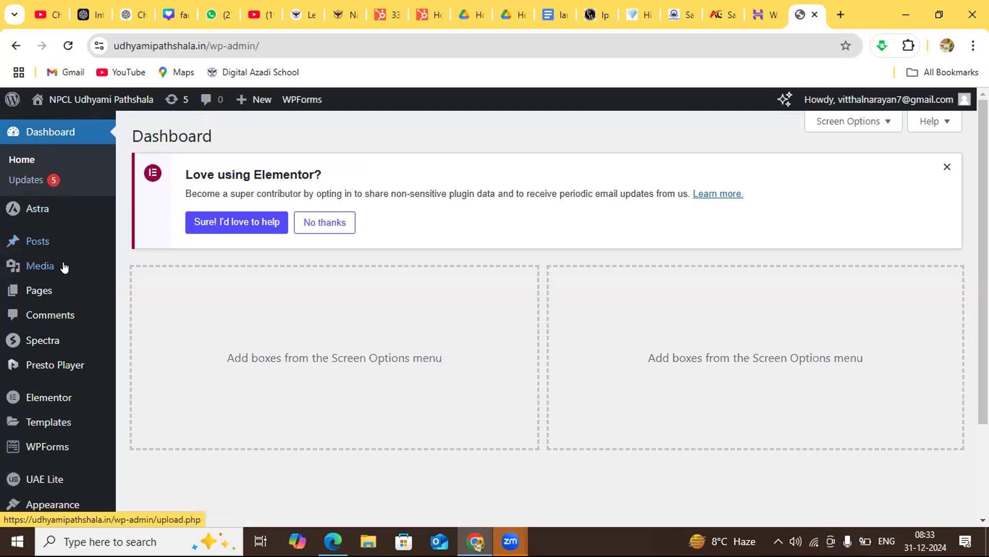
{"action": "left_click", "coordinate": [53, 289]}
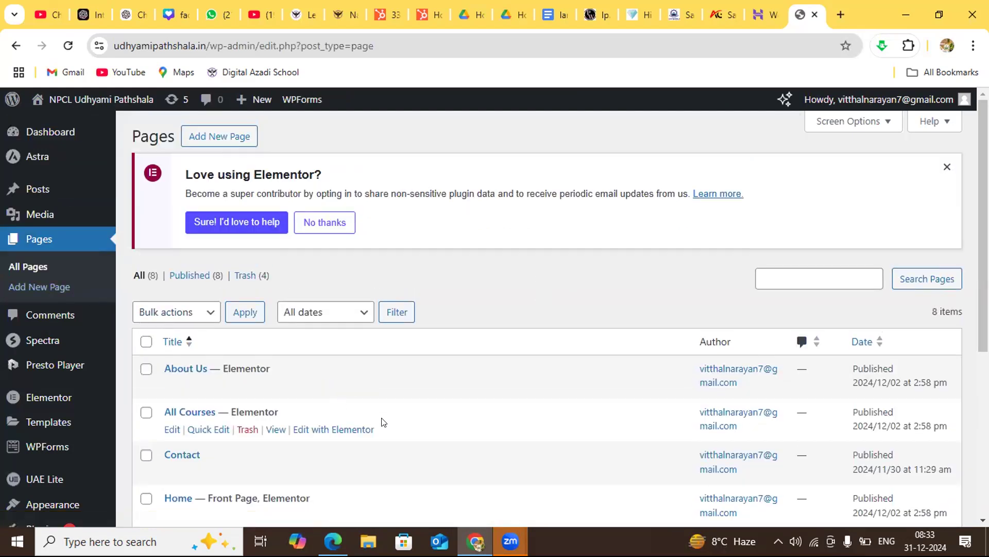
{"action": "scroll", "coordinate": [382, 421], "scroll_direction": "down", "scroll_amount": 3}
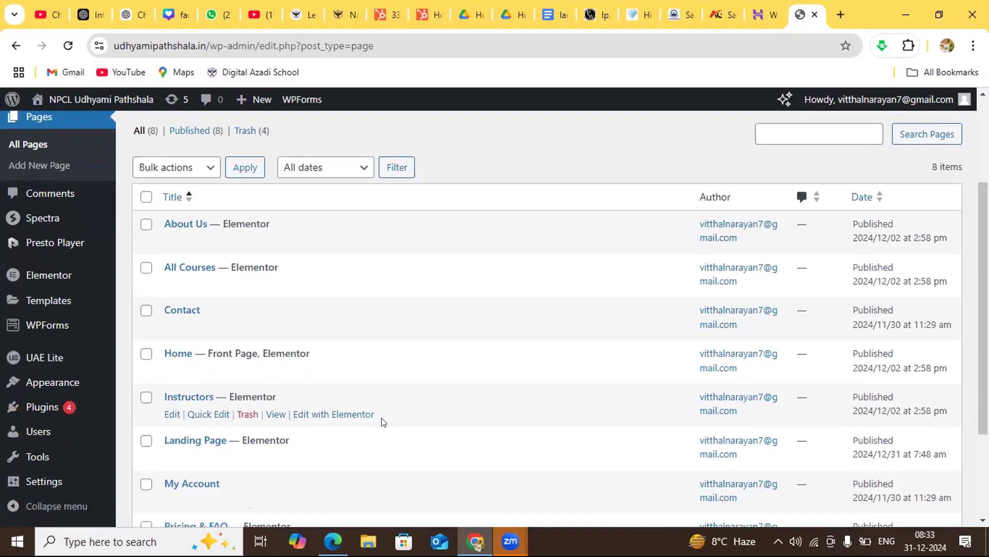
{"action": "scroll", "coordinate": [383, 422], "scroll_direction": "down", "scroll_amount": 2}
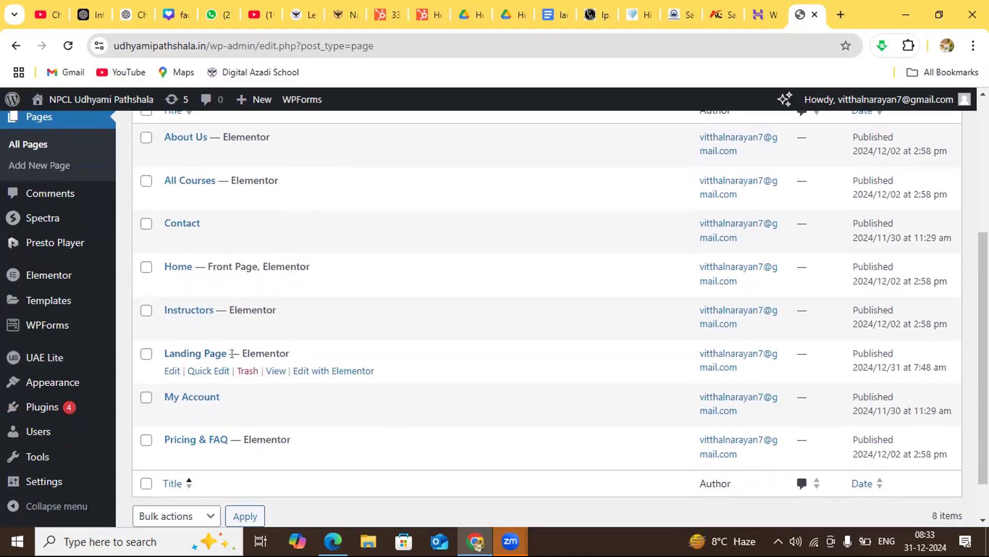
{"action": "left_click", "coordinate": [180, 354]}
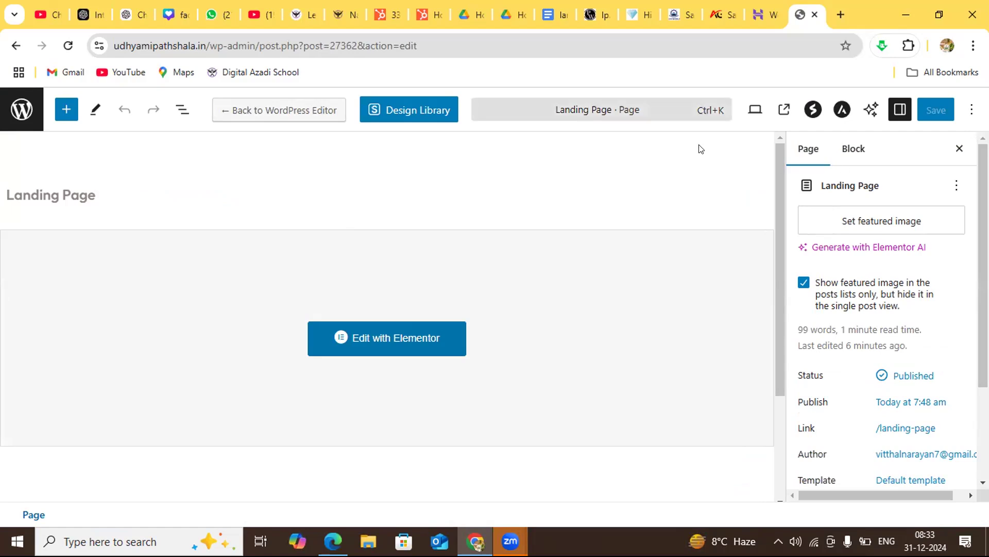
Examine the Landing Page's page settings and block settings in the WordPress editor.
{"action": "key", "text": "ctrl+k"}
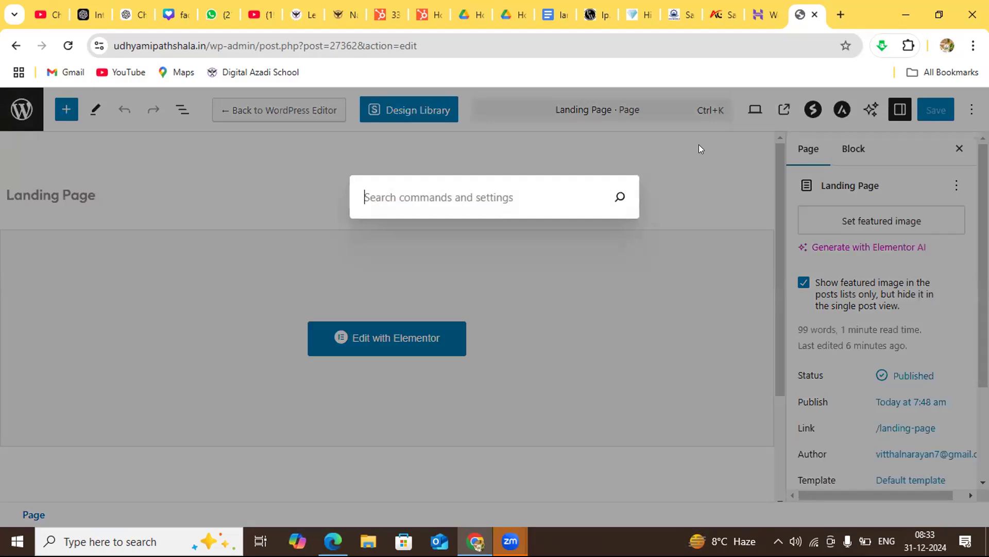
{"action": "left_click", "coordinate": [656, 181]}
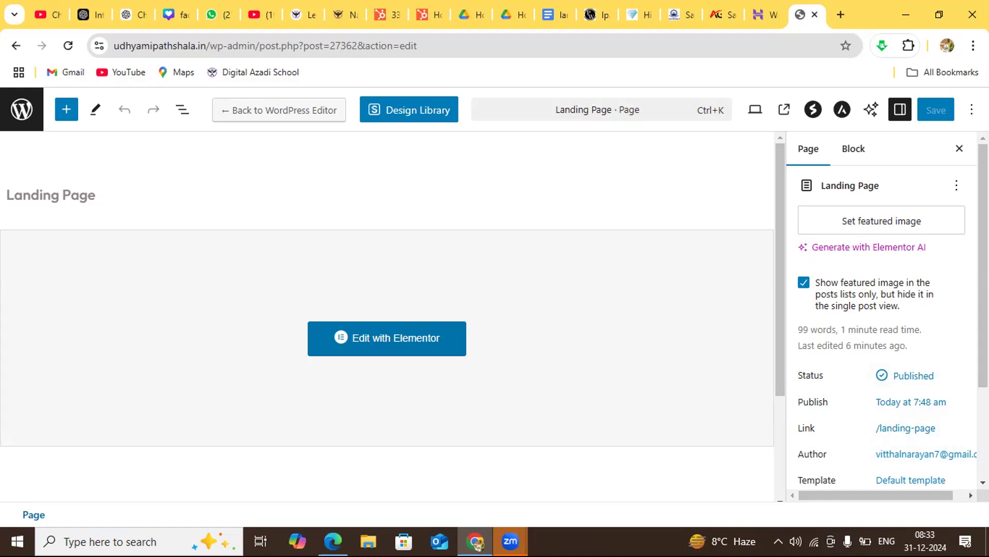
{"action": "left_click", "coordinate": [983, 482]}
{"action": "left_click", "coordinate": [983, 482]}
{"action": "left_click", "coordinate": [982, 482]}
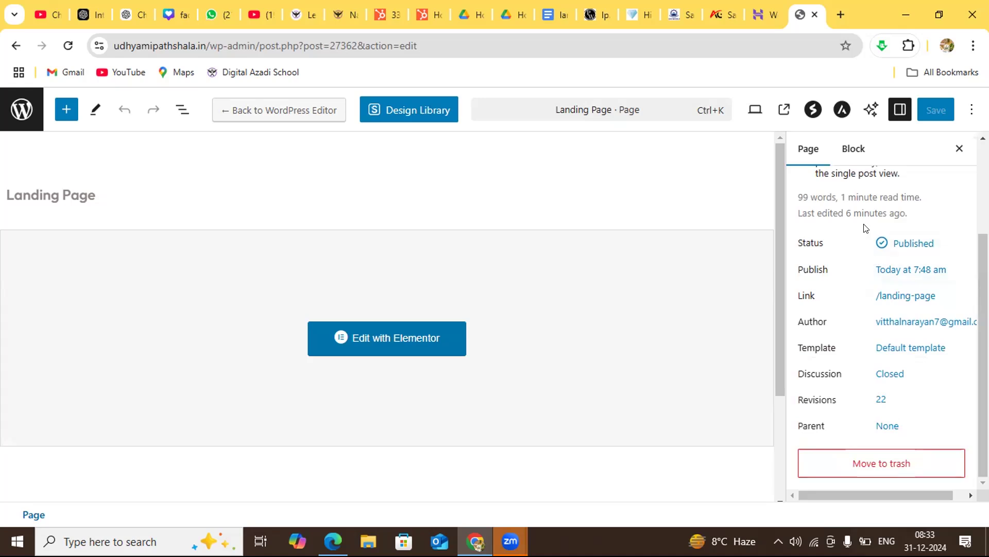
{"action": "left_click", "coordinate": [846, 157]}
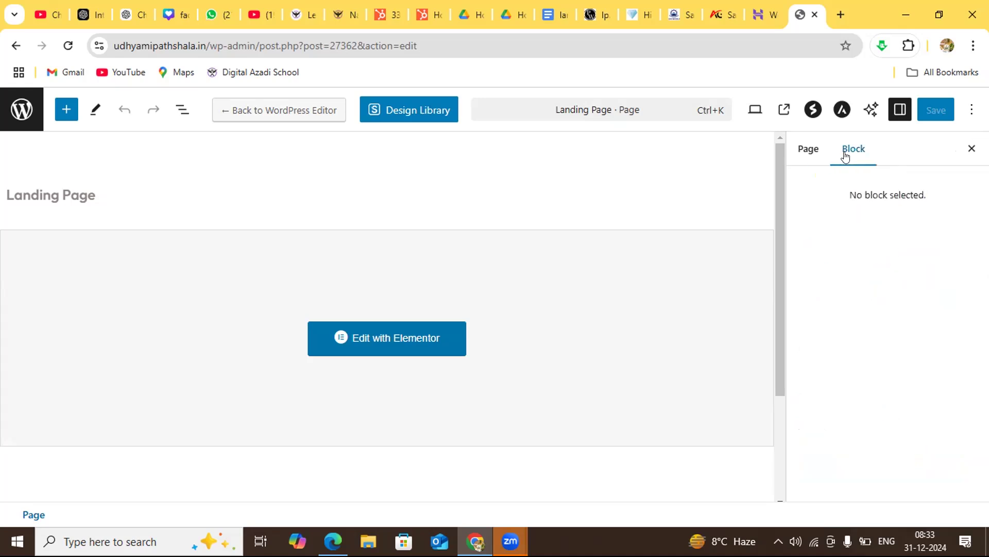
{"action": "left_click", "coordinate": [807, 150]}
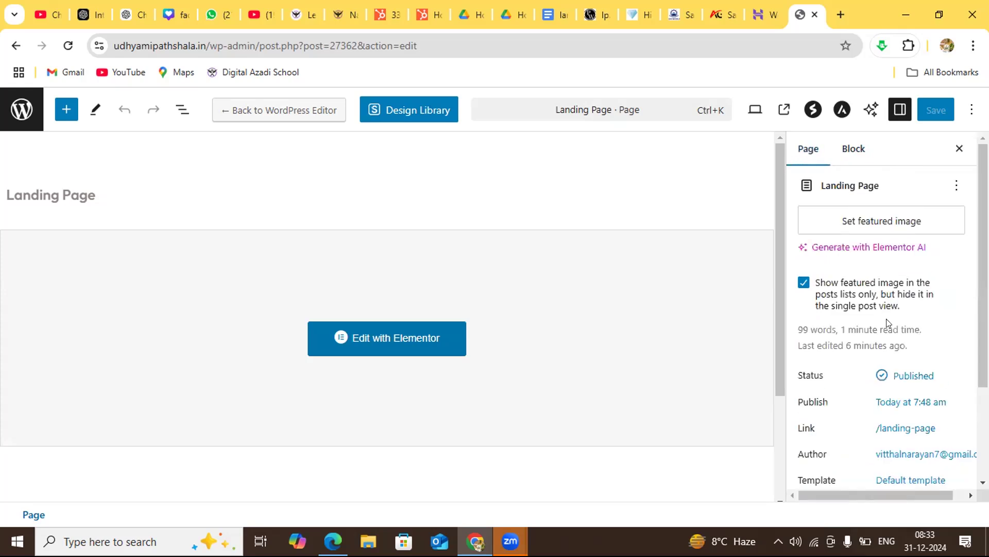
Copy the Landing Page's full URL from its link settings.
{"action": "scroll", "coordinate": [918, 250], "scroll_direction": "down", "scroll_amount": 3}
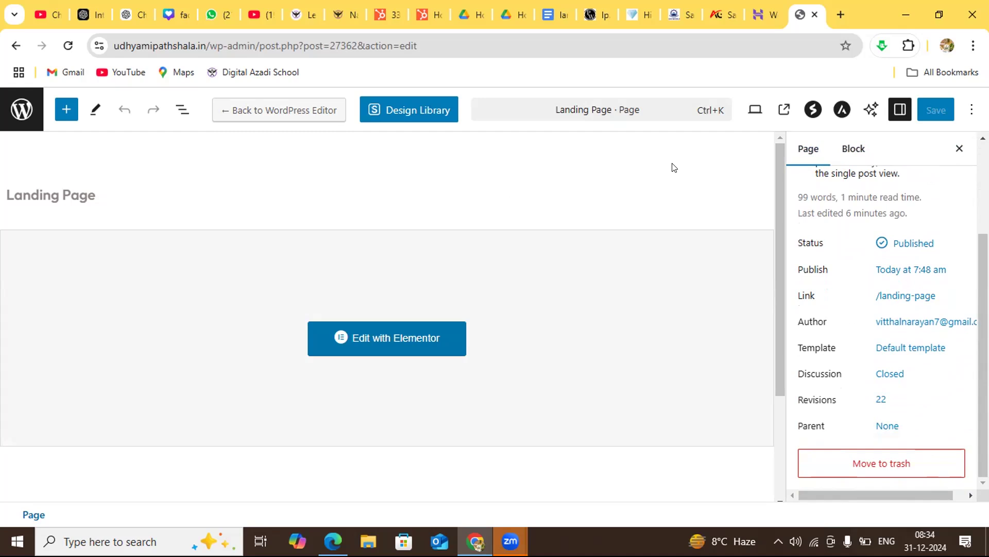
{"action": "left_click", "coordinate": [897, 295]}
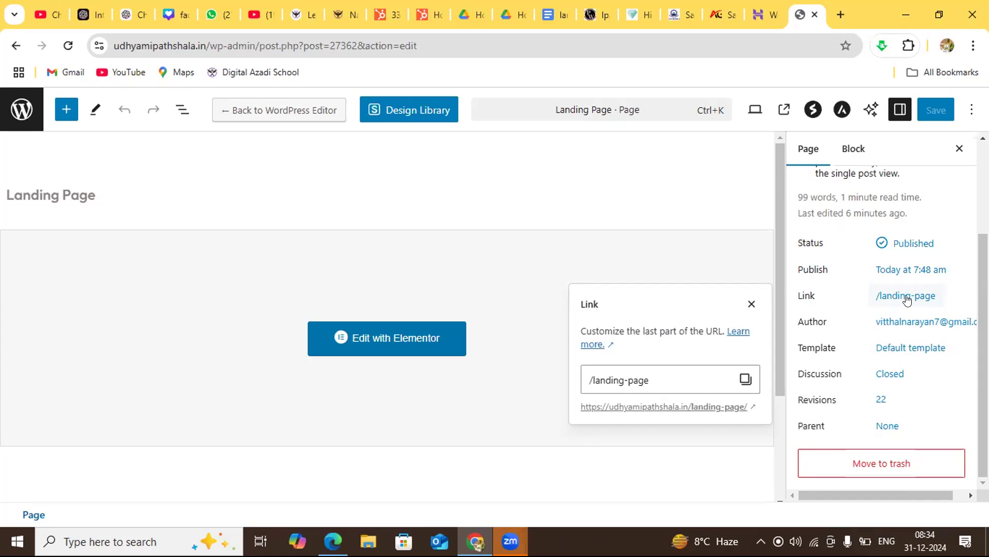
{"action": "left_click", "coordinate": [740, 380]}
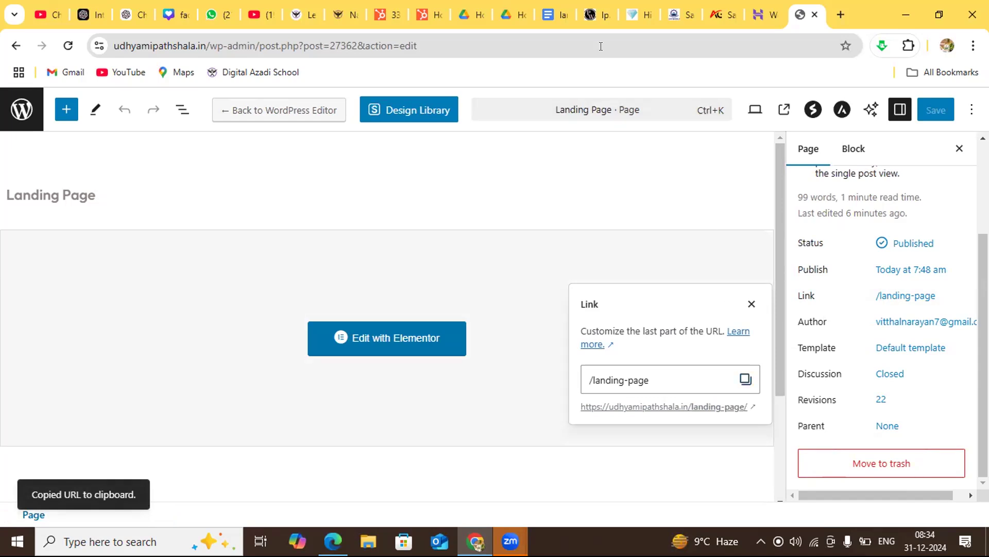
{"action": "left_click", "coordinate": [560, 17]}
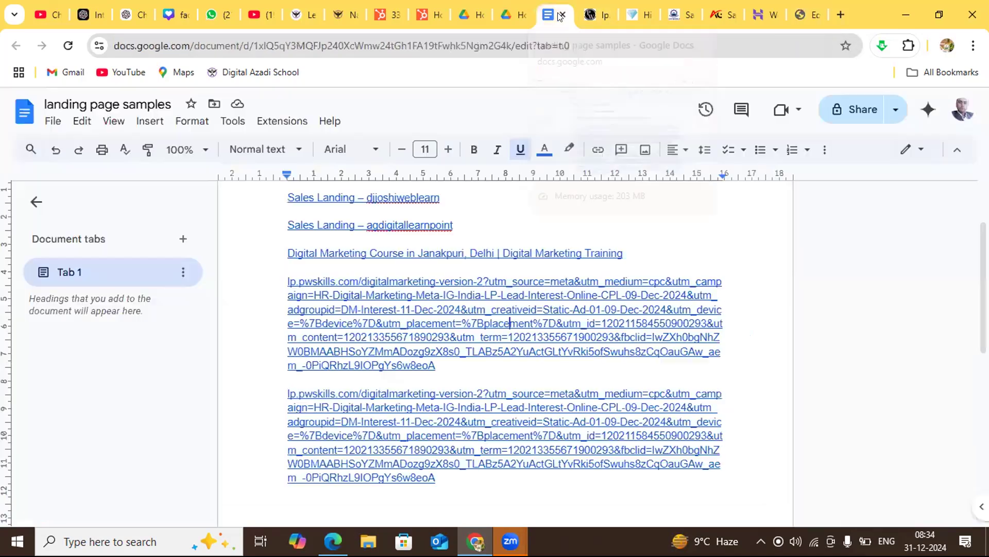
{"action": "left_click", "coordinate": [446, 482]}
{"action": "key", "text": "Return"}
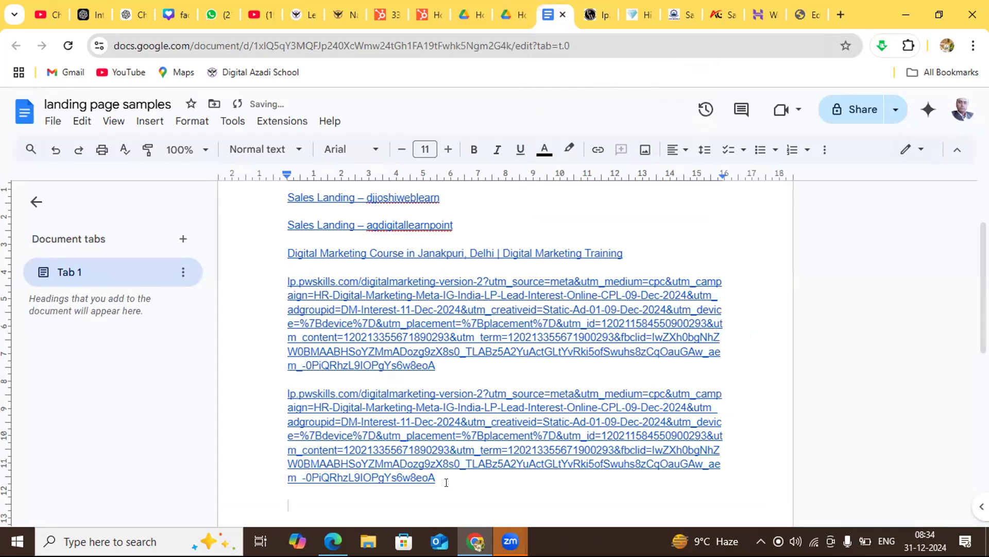
{"action": "key", "text": "ctrl+v"}
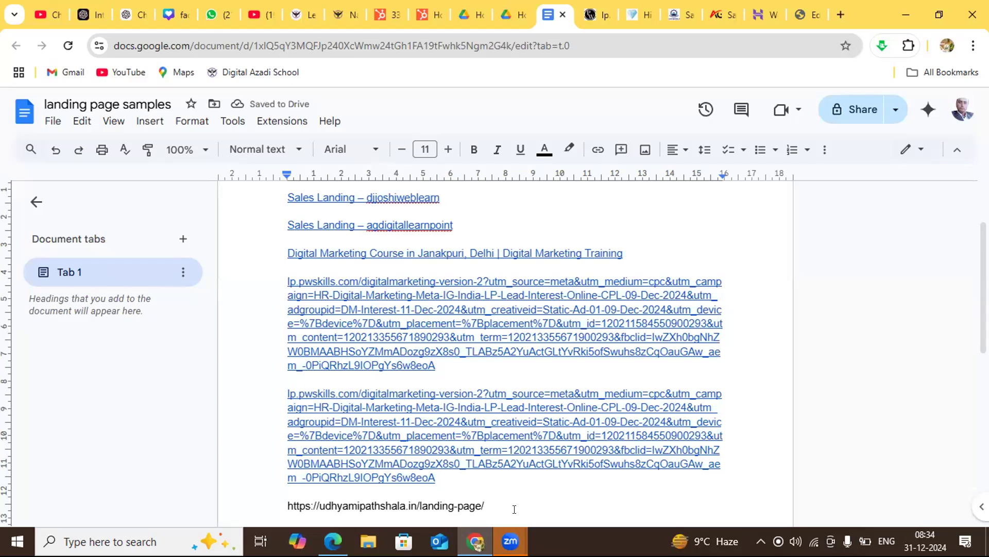
{"action": "key", "text": "Return"}
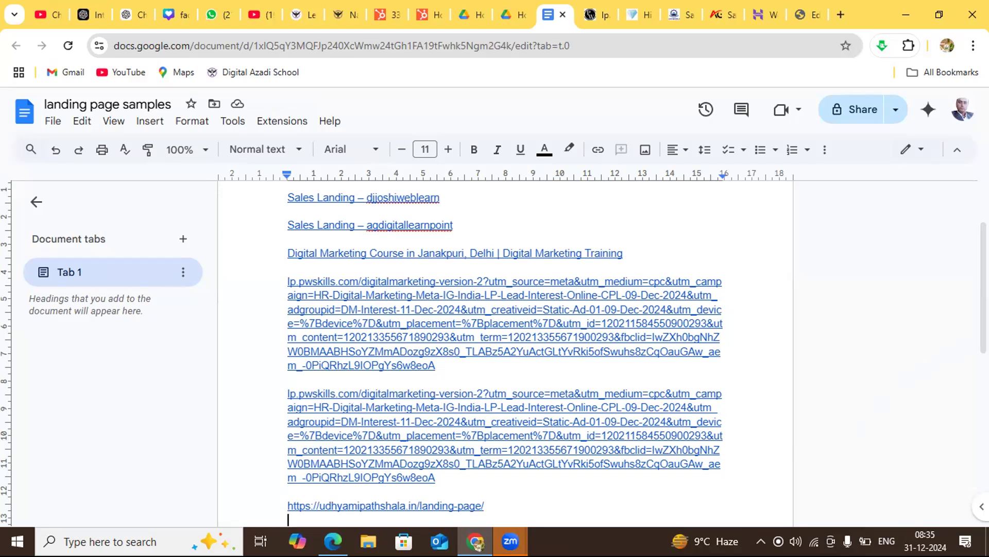
Open the udhyamipathshala.in/landing-page/ link from the document in a new browser tab.
{"action": "scroll", "coordinate": [505, 350], "scroll_direction": "down", "scroll_amount": 6}
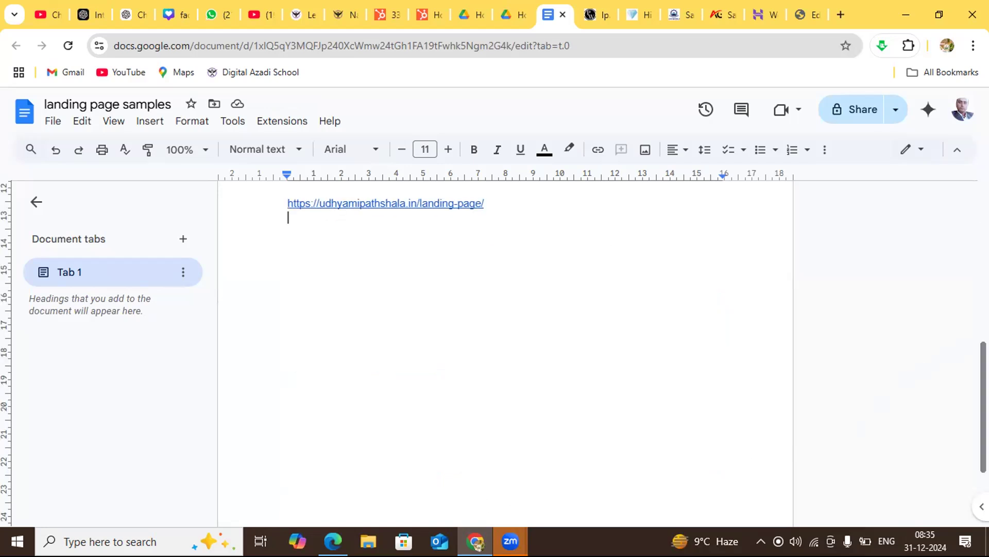
{"action": "left_click", "coordinate": [434, 204]}
{"action": "double_click", "coordinate": [421, 226]}
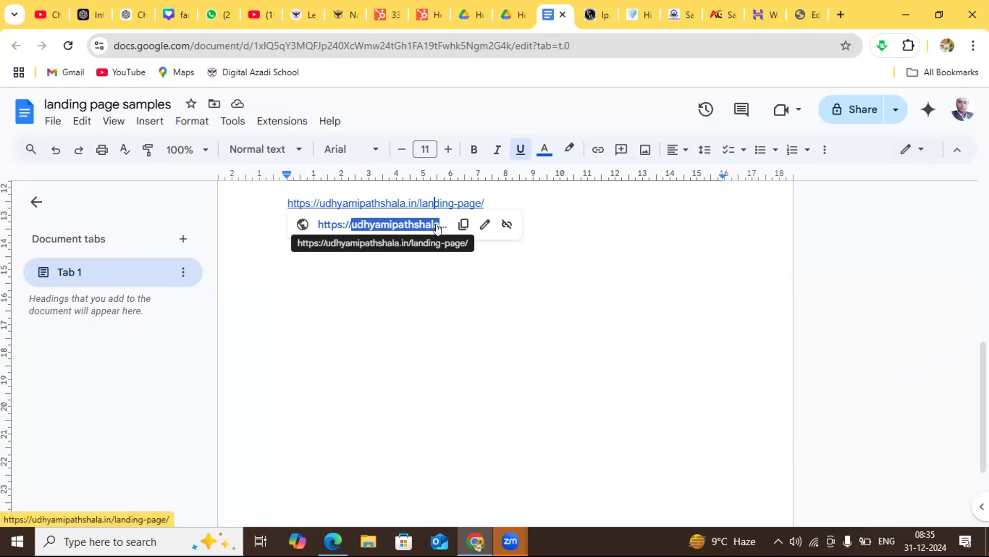
{"action": "left_click", "coordinate": [447, 203]}
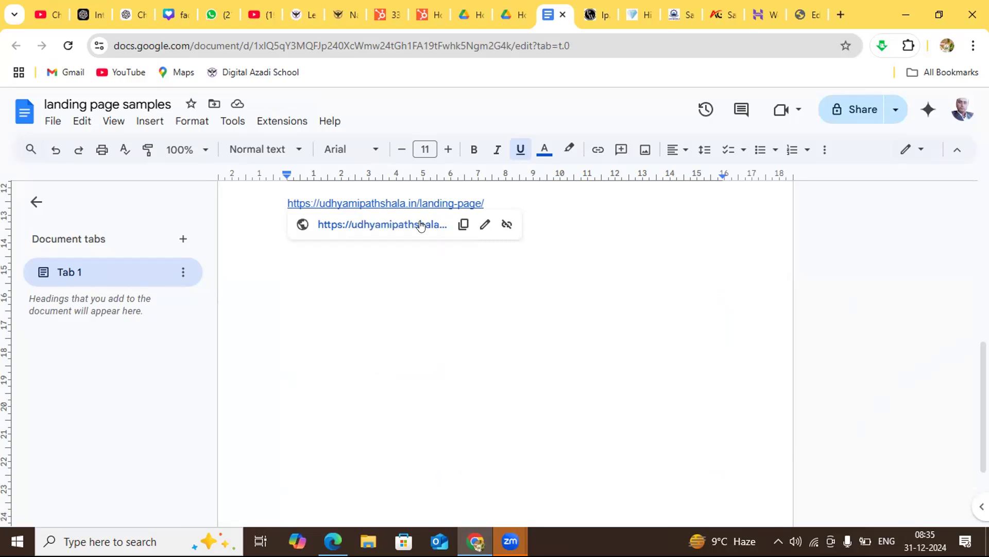
{"action": "left_click", "coordinate": [421, 225]}
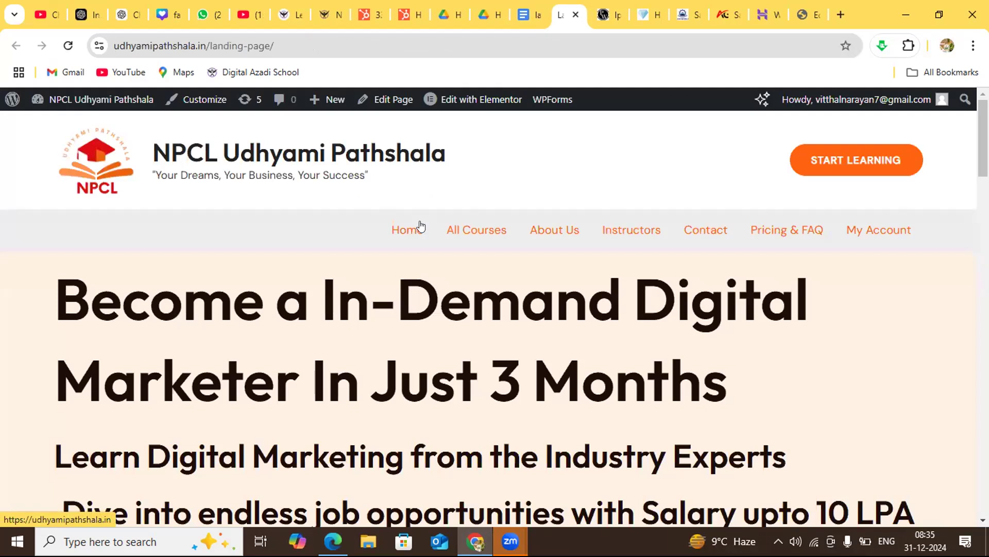
Review the published landing page from its headings down to the footer and back up to the navigation menu.
{"action": "scroll", "coordinate": [848, 382], "scroll_direction": "down", "scroll_amount": 6}
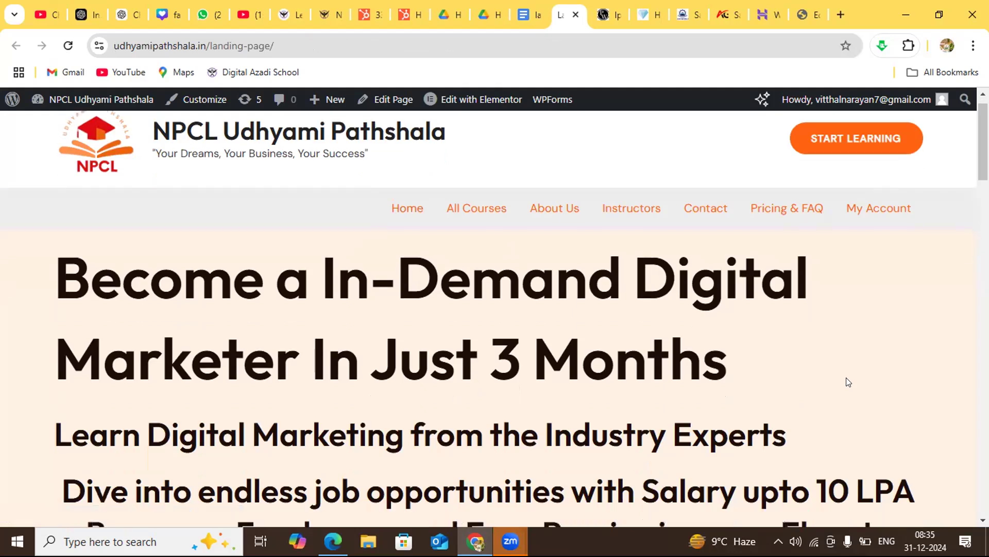
{"action": "scroll", "coordinate": [846, 382], "scroll_direction": "down", "scroll_amount": 20}
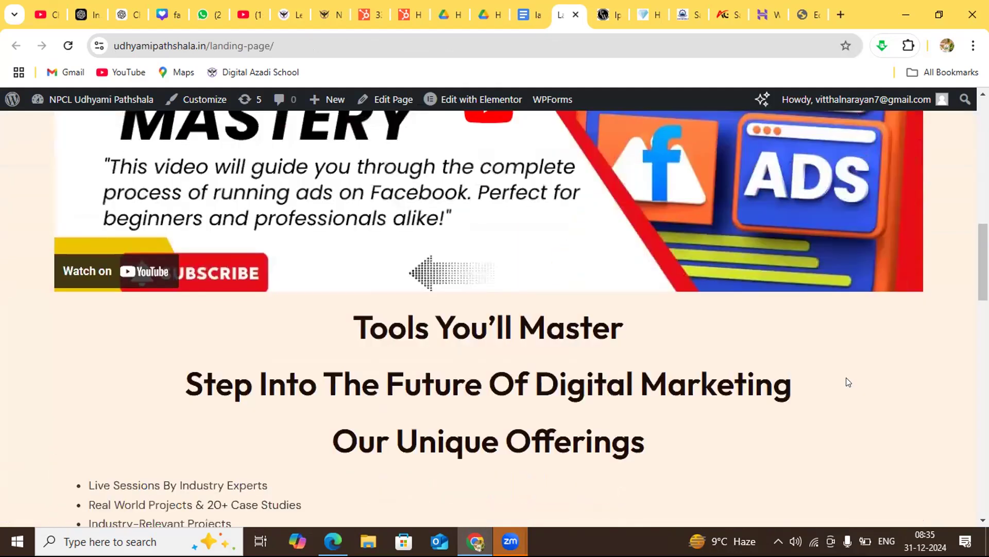
{"action": "scroll", "coordinate": [849, 382], "scroll_direction": "down", "scroll_amount": 4}
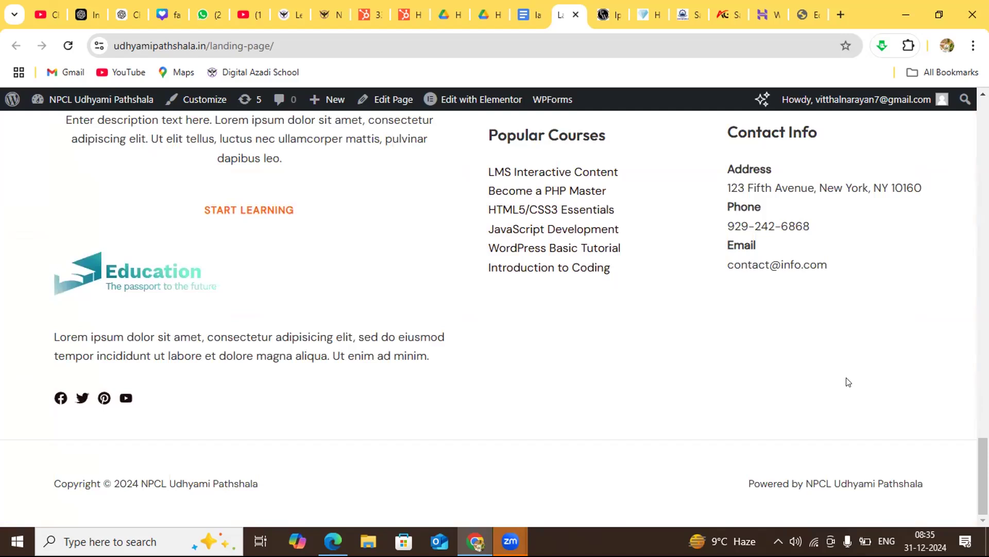
{"action": "scroll", "coordinate": [848, 382], "scroll_direction": "up", "scroll_amount": 10}
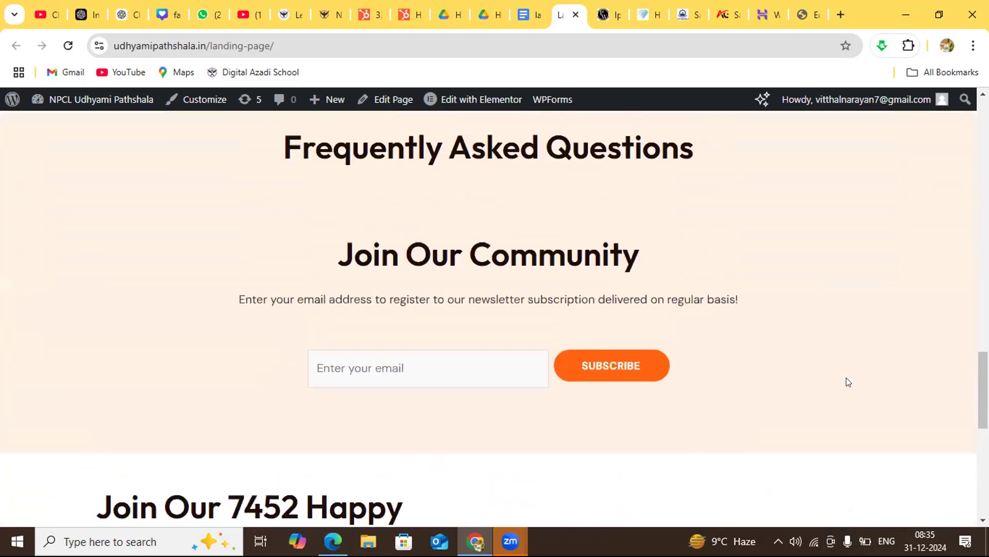
{"action": "scroll", "coordinate": [848, 382], "scroll_direction": "down", "scroll_amount": 9}
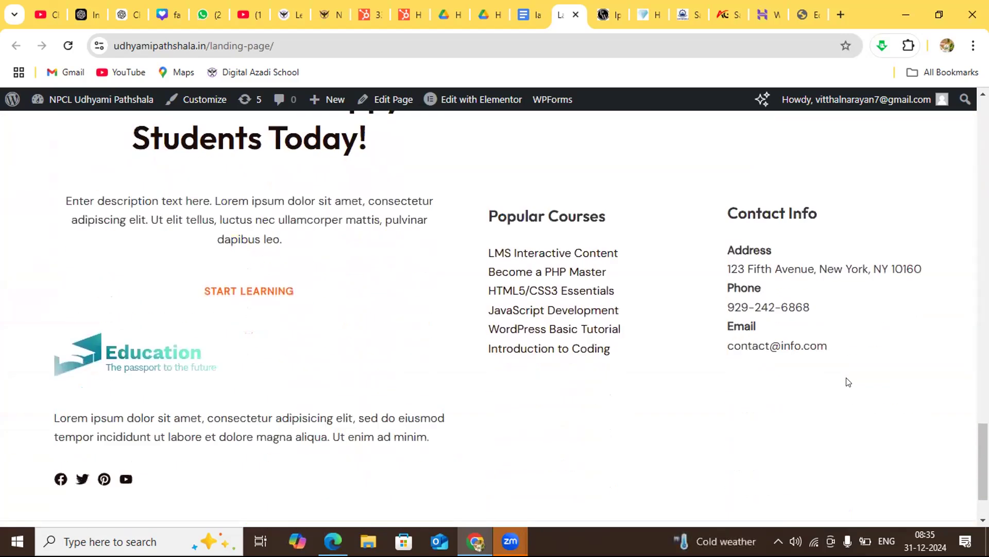
{"action": "scroll", "coordinate": [848, 382], "scroll_direction": "up", "scroll_amount": 12}
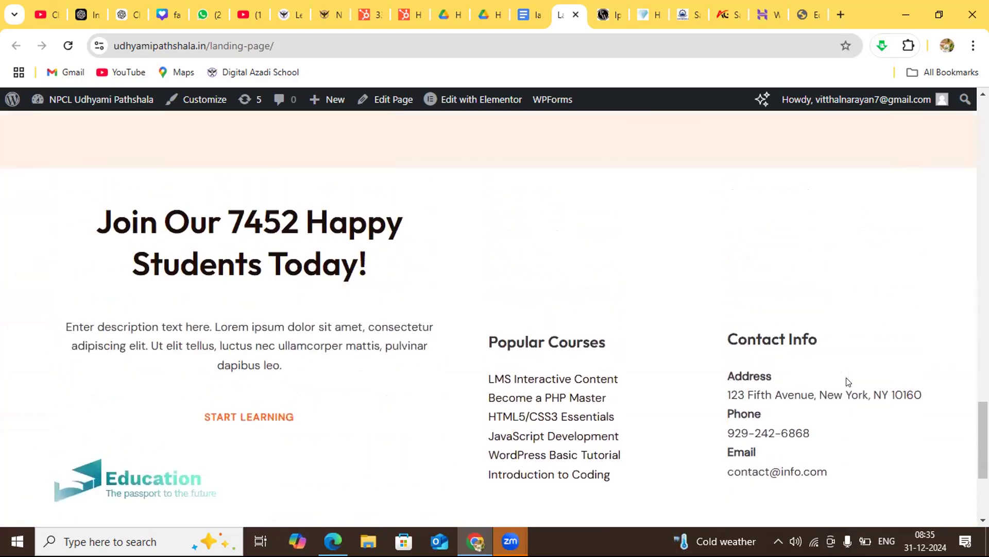
{"action": "scroll", "coordinate": [849, 382], "scroll_direction": "up", "scroll_amount": 12}
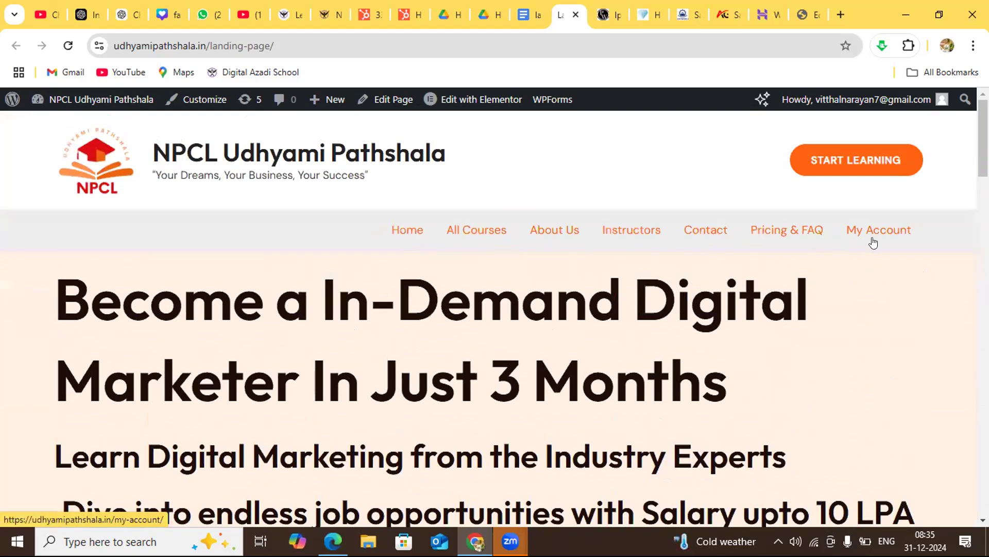
Switch to the PW Skills digital marketing landing page and review it from the registration form down to the Our Unique Offerings section.
{"action": "left_click", "coordinate": [601, 15]}
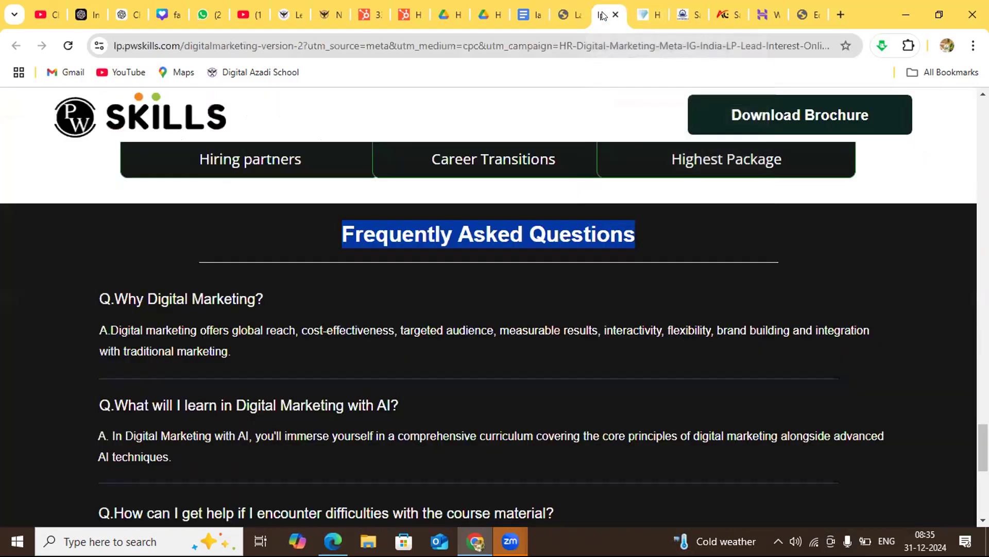
{"action": "left_click", "coordinate": [942, 148]}
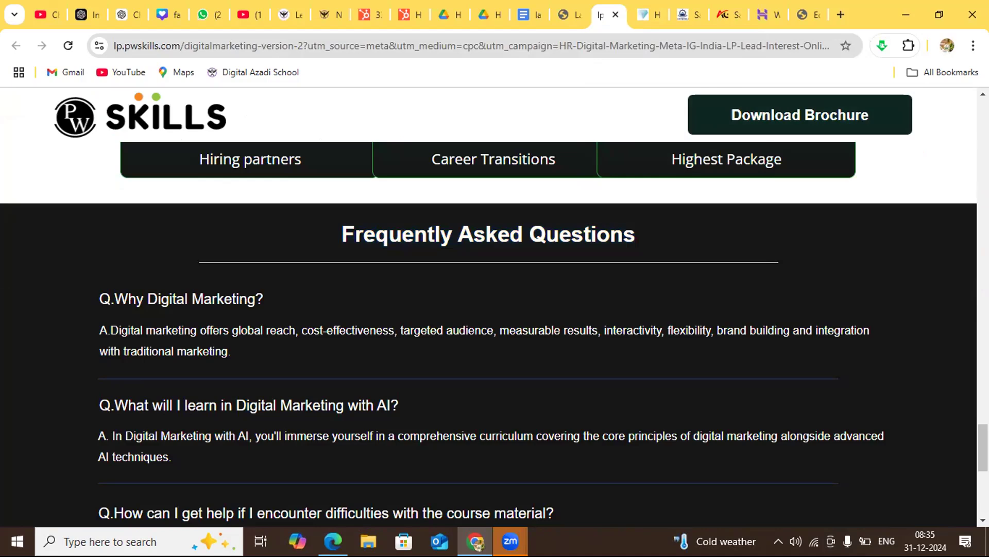
{"action": "scroll", "coordinate": [488, 304], "scroll_direction": "up", "scroll_amount": 20}
{"action": "scroll", "coordinate": [488, 304], "scroll_direction": "up", "scroll_amount": 20}
{"action": "scroll", "coordinate": [488, 304], "scroll_direction": "up", "scroll_amount": 20}
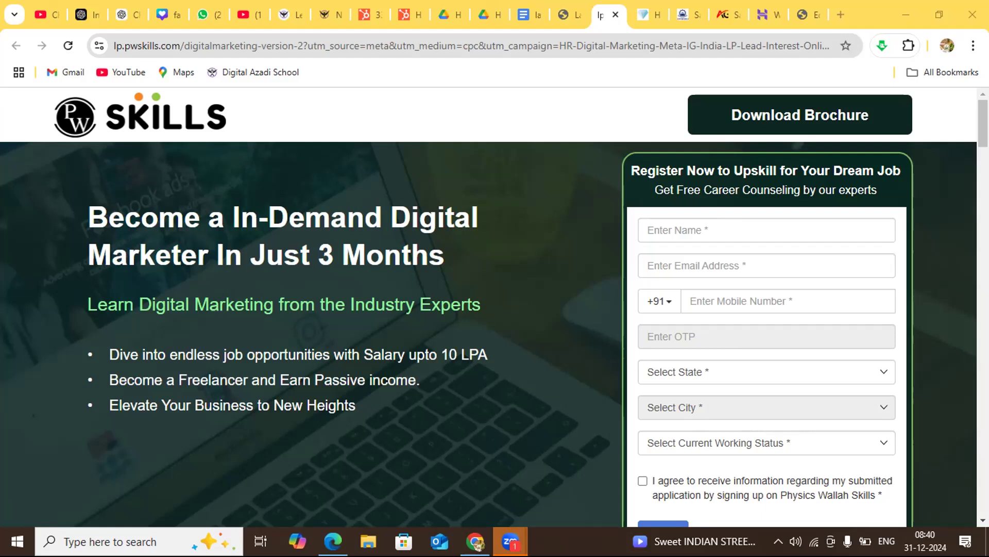
{"action": "scroll", "coordinate": [495, 309], "scroll_direction": "down", "scroll_amount": 4}
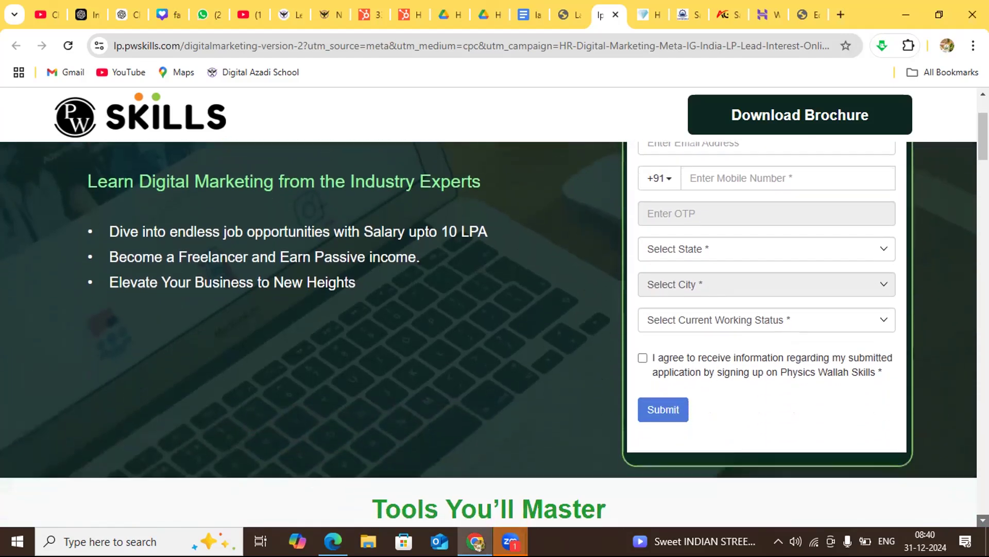
{"action": "scroll", "coordinate": [495, 309], "scroll_direction": "down", "scroll_amount": 6}
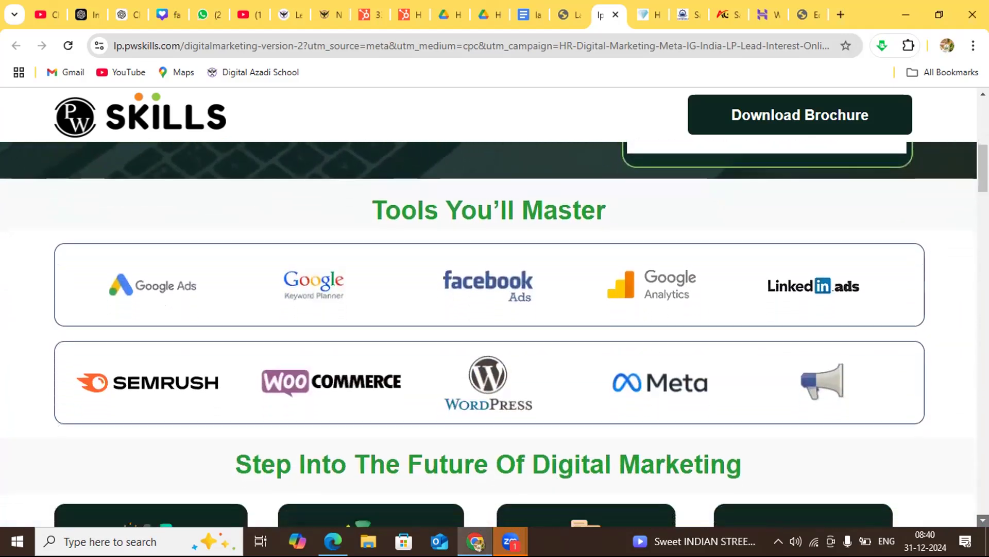
{"action": "scroll", "coordinate": [495, 309], "scroll_direction": "down", "scroll_amount": 2}
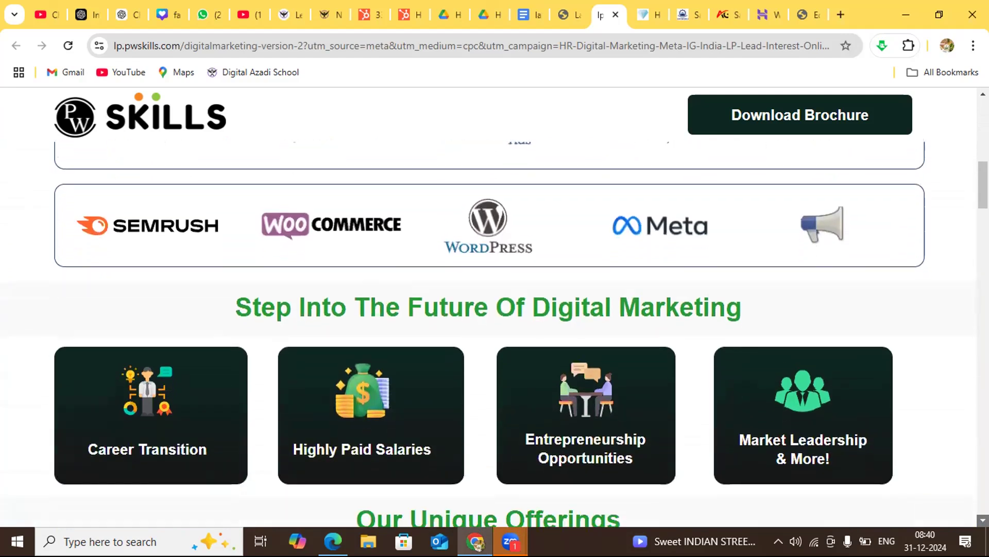
{"action": "scroll", "coordinate": [495, 309], "scroll_direction": "down", "scroll_amount": 5}
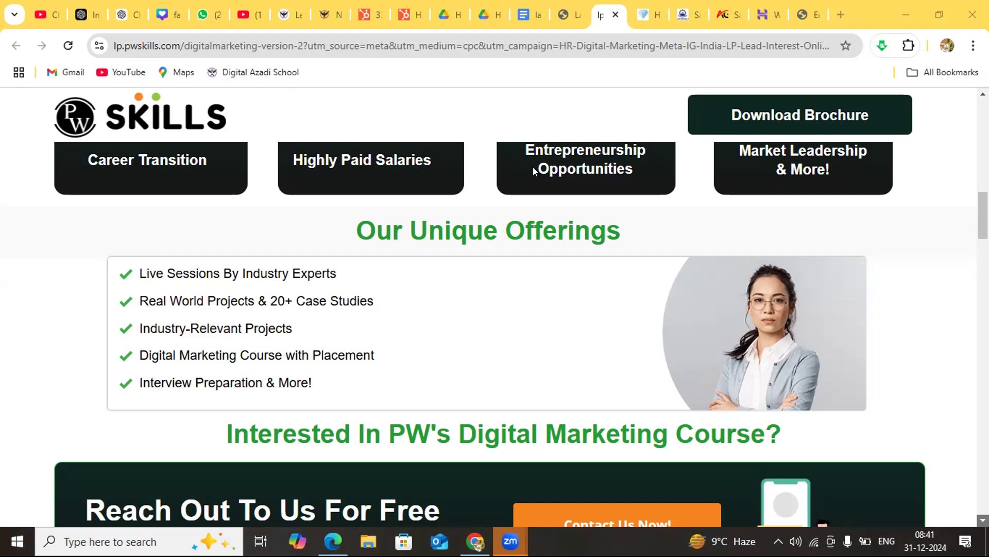
Search Google for "ads library" in a new browser tab and open the Ad Library - Facebook result.
{"action": "left_click", "coordinate": [839, 13]}
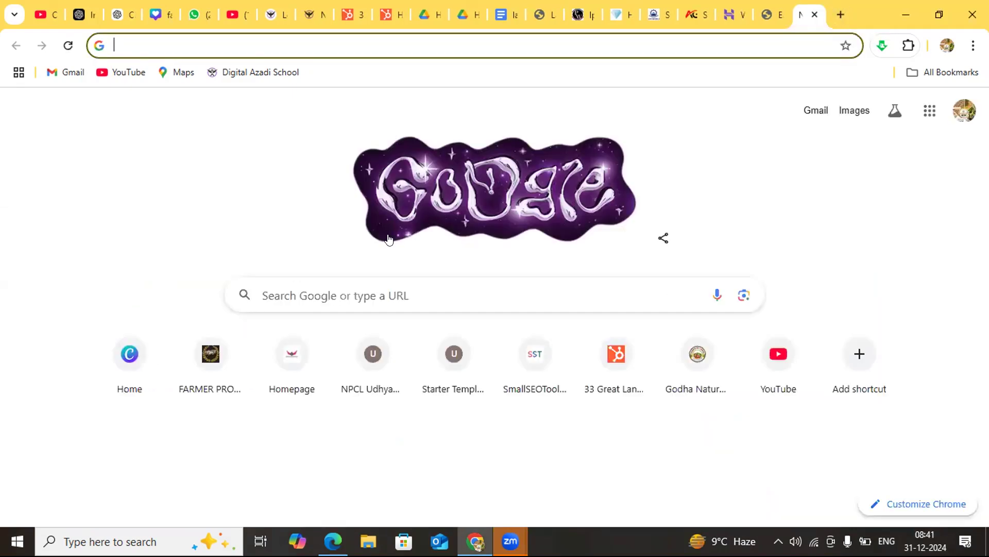
{"action": "left_click", "coordinate": [309, 289]}
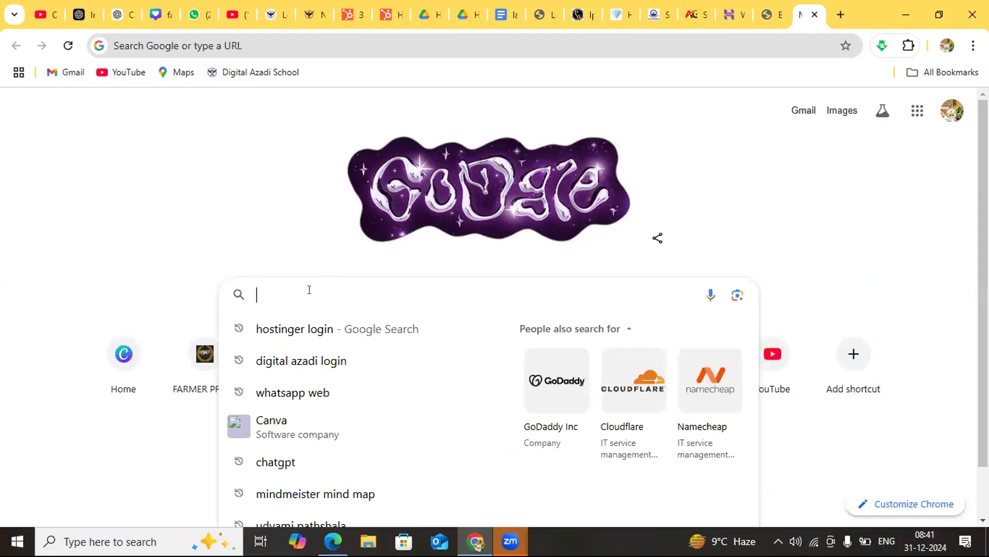
{"action": "type", "text": "ads"}
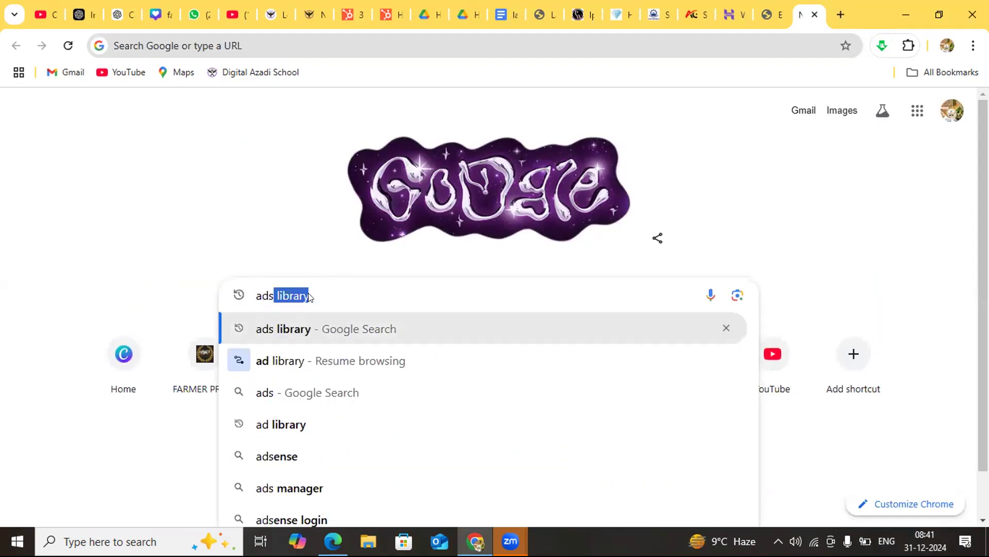
{"action": "left_click", "coordinate": [301, 324]}
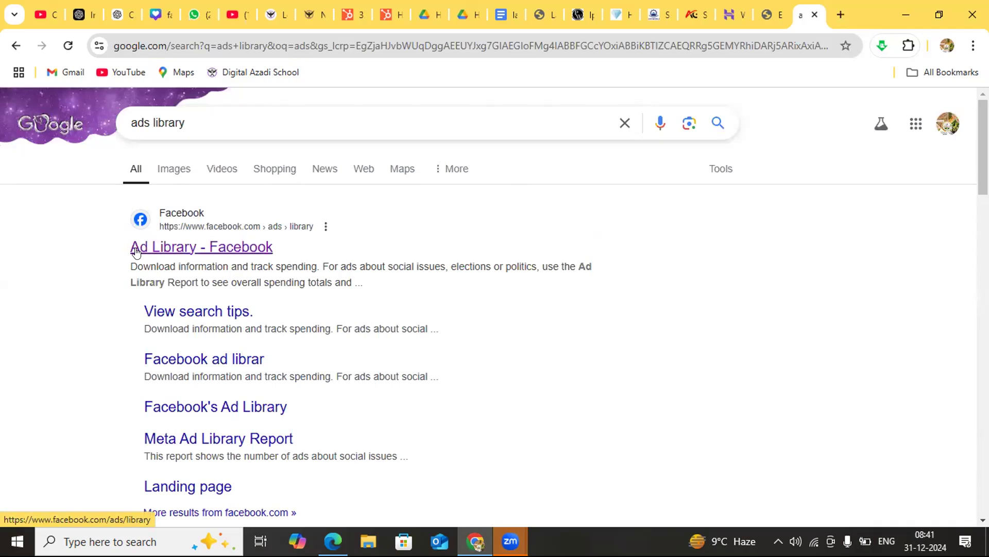
{"action": "left_click", "coordinate": [237, 249]}
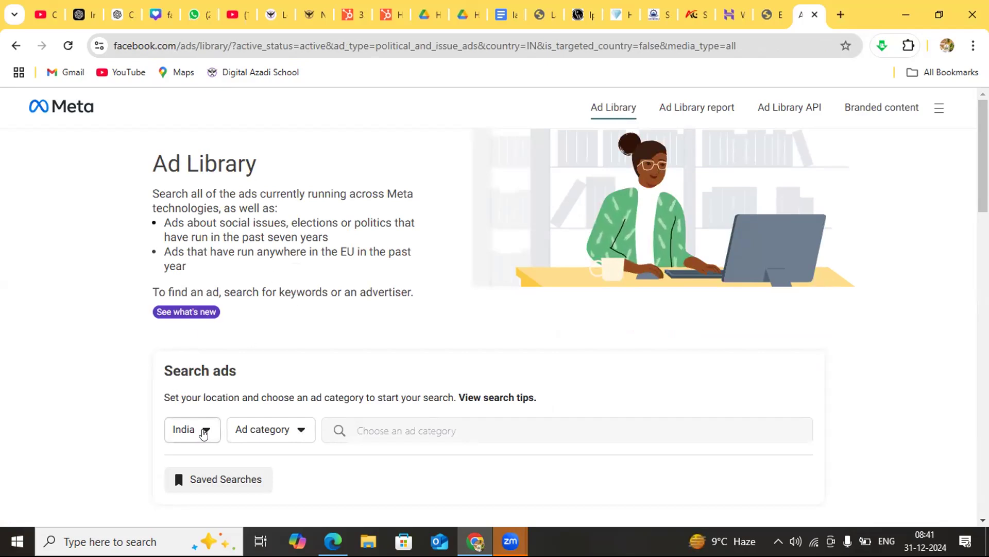
Set the ad category to All ads for India and run the recent search "organic product".
{"action": "left_click", "coordinate": [203, 433]}
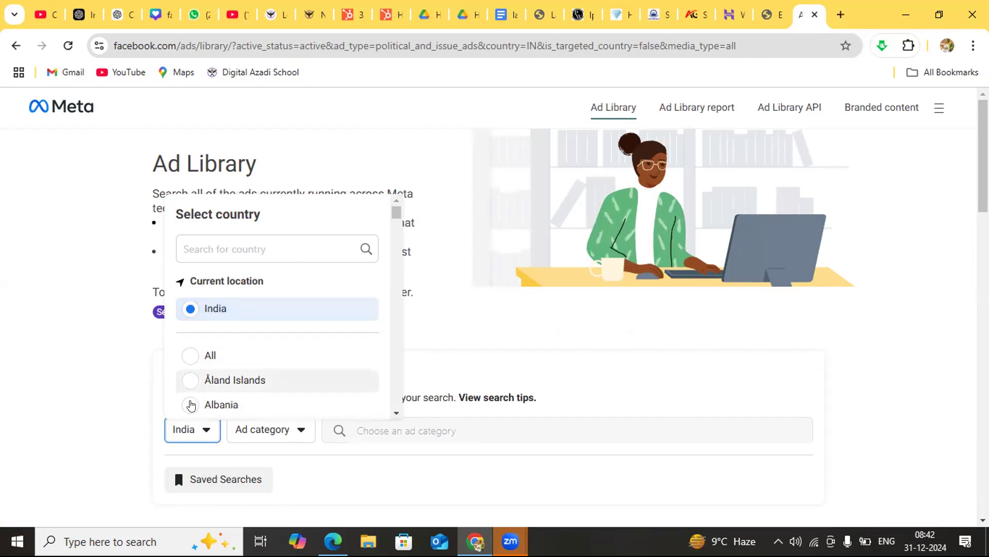
{"action": "left_click", "coordinate": [110, 405]}
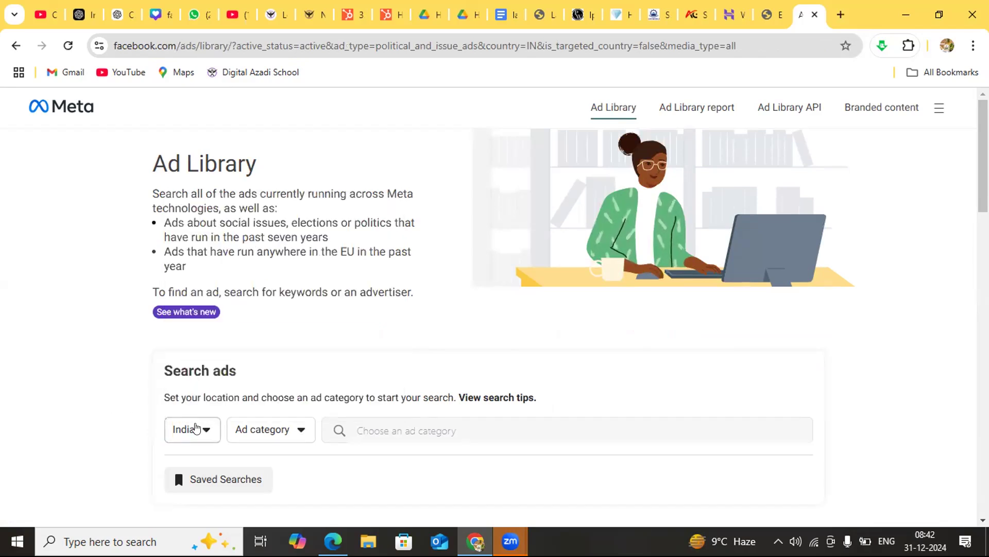
{"action": "left_click", "coordinate": [298, 433]}
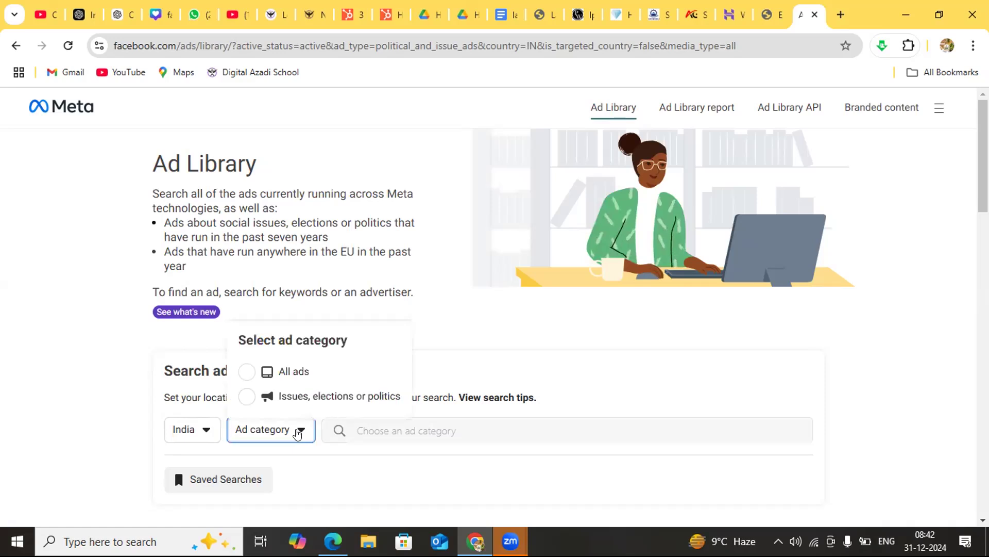
{"action": "left_click", "coordinate": [297, 368]}
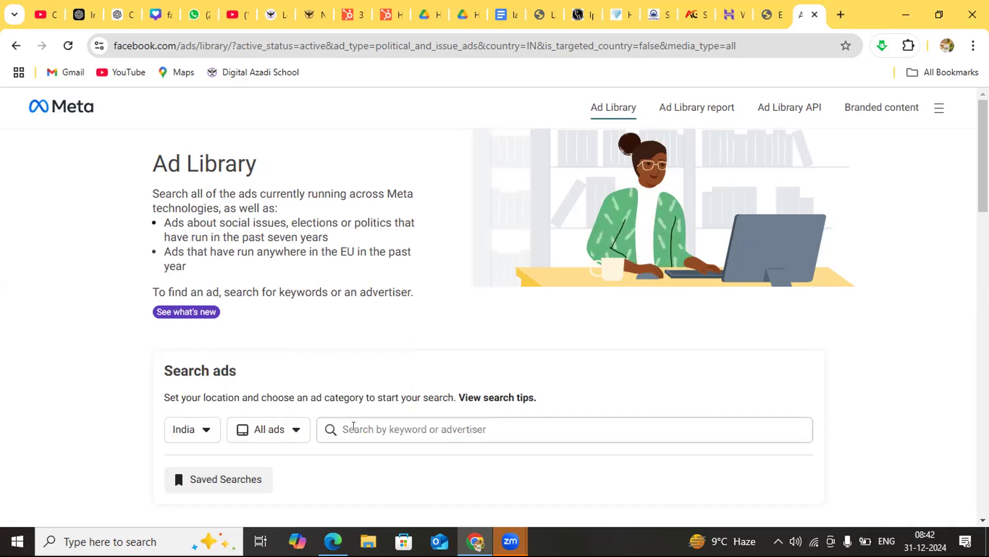
{"action": "left_click", "coordinate": [356, 427]}
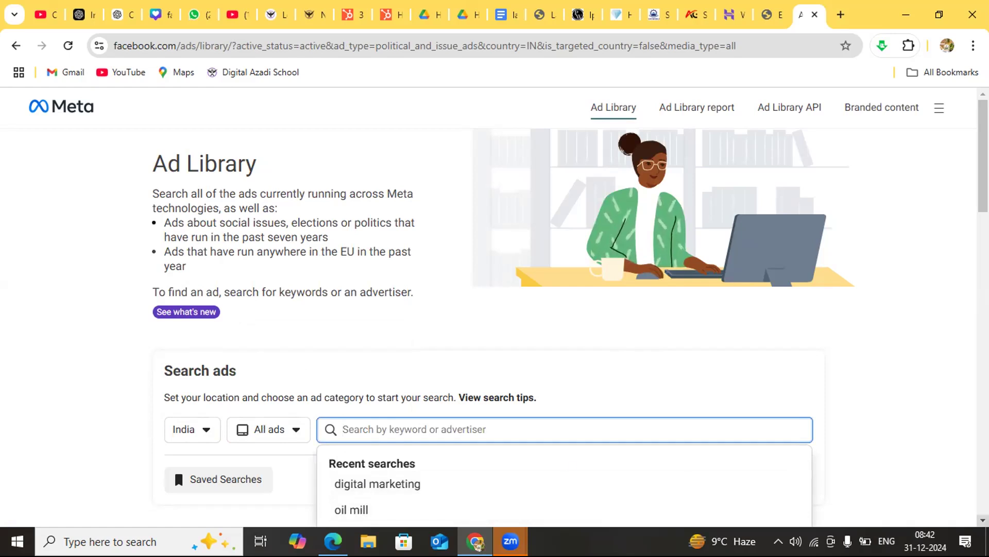
{"action": "scroll", "coordinate": [538, 404], "scroll_direction": "down", "scroll_amount": 3}
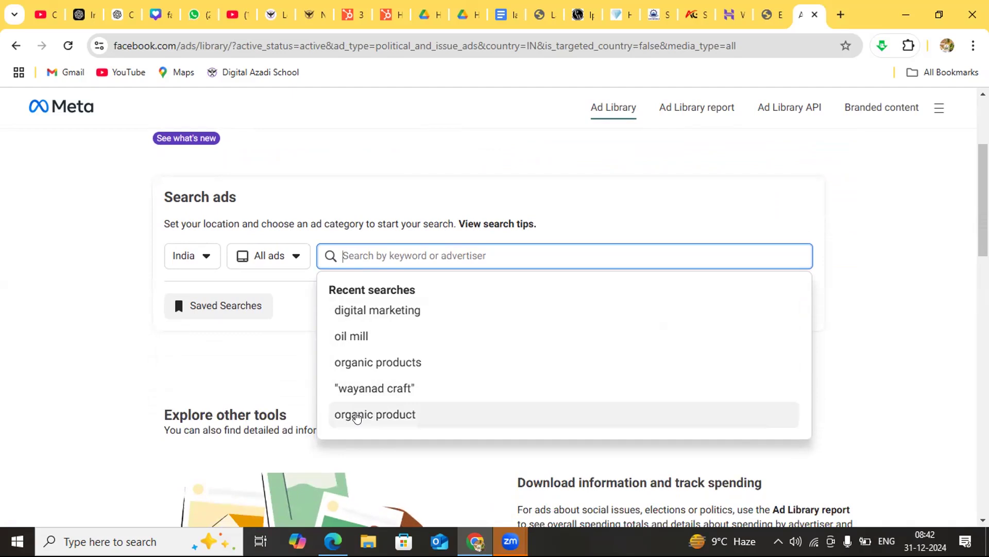
{"action": "left_click", "coordinate": [357, 415]}
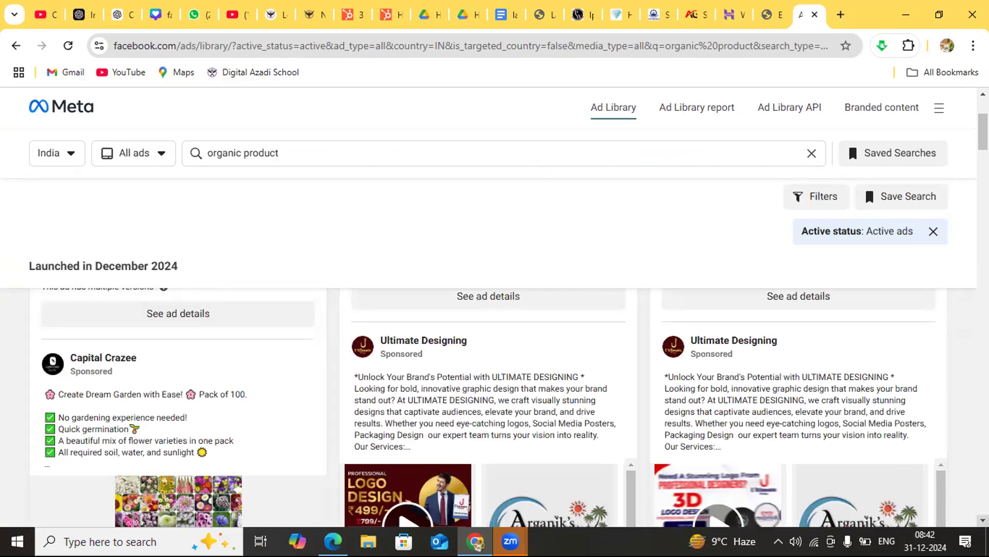
Browse the active "organic product" ads for ones that lead to an advertiser's landing page.
{"action": "scroll", "coordinate": [495, 407], "scroll_direction": "down", "scroll_amount": 4}
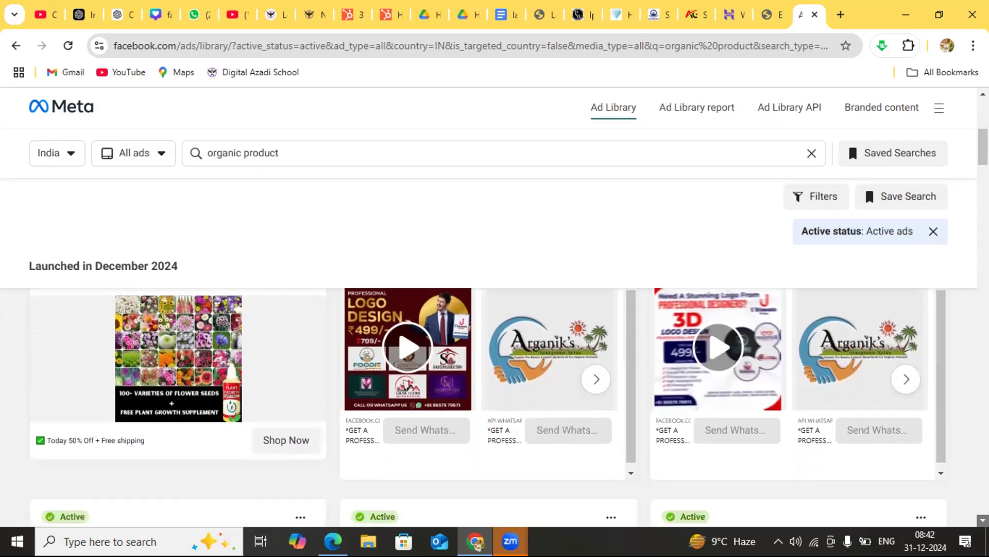
{"action": "scroll", "coordinate": [495, 407], "scroll_direction": "down", "scroll_amount": 4}
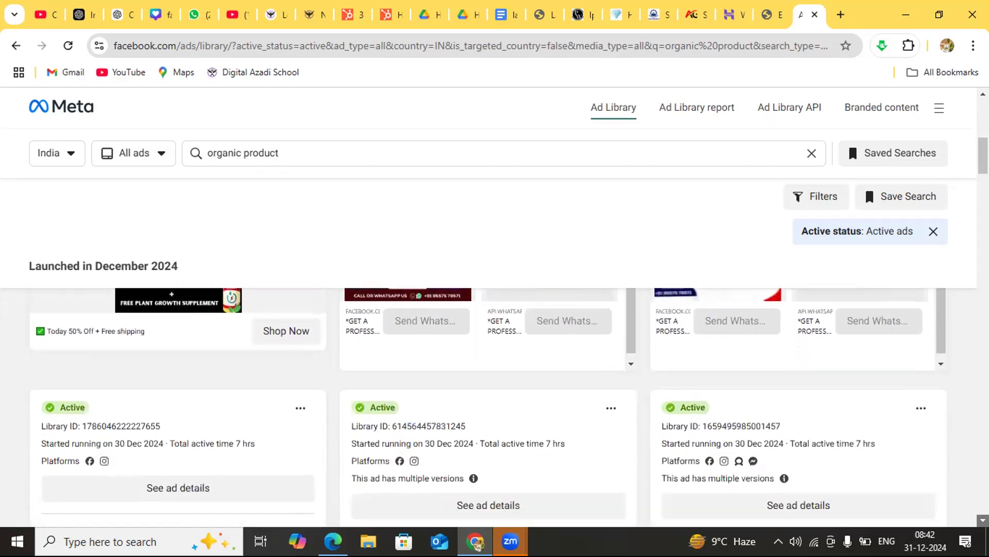
{"action": "scroll", "coordinate": [495, 407], "scroll_direction": "down", "scroll_amount": 4}
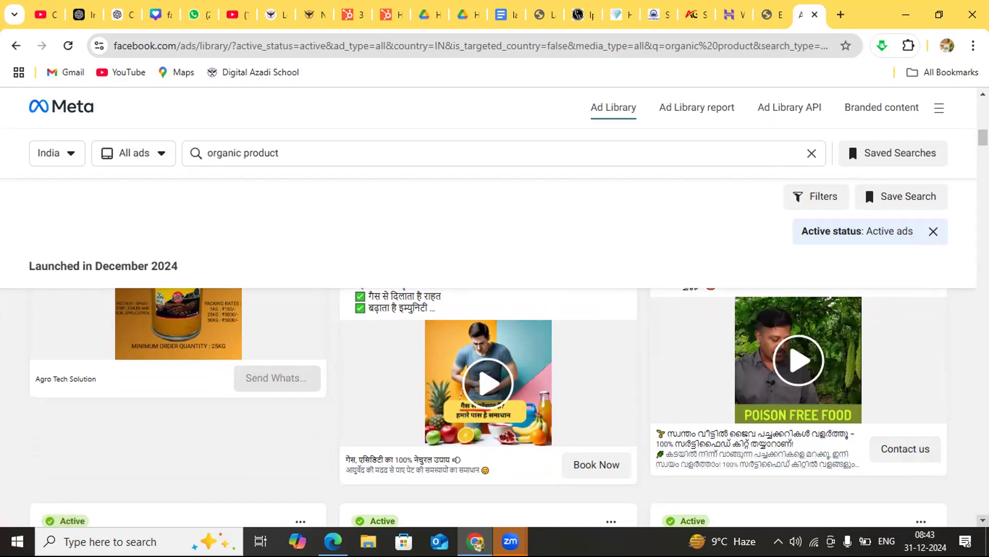
{"action": "scroll", "coordinate": [495, 330], "scroll_direction": "down", "scroll_amount": 4}
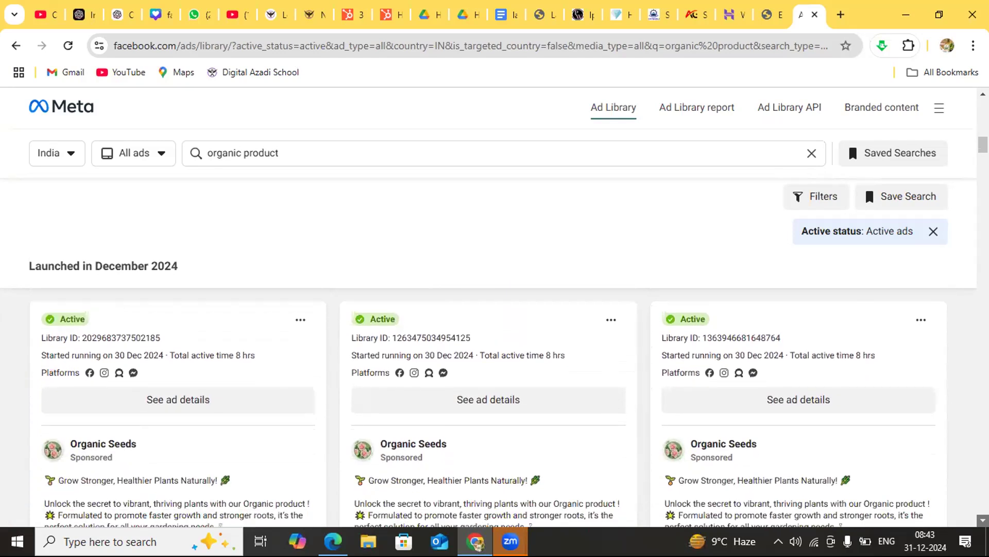
{"action": "scroll", "coordinate": [495, 330], "scroll_direction": "down", "scroll_amount": 3}
{"action": "scroll", "coordinate": [495, 330], "scroll_direction": "down", "scroll_amount": 3}
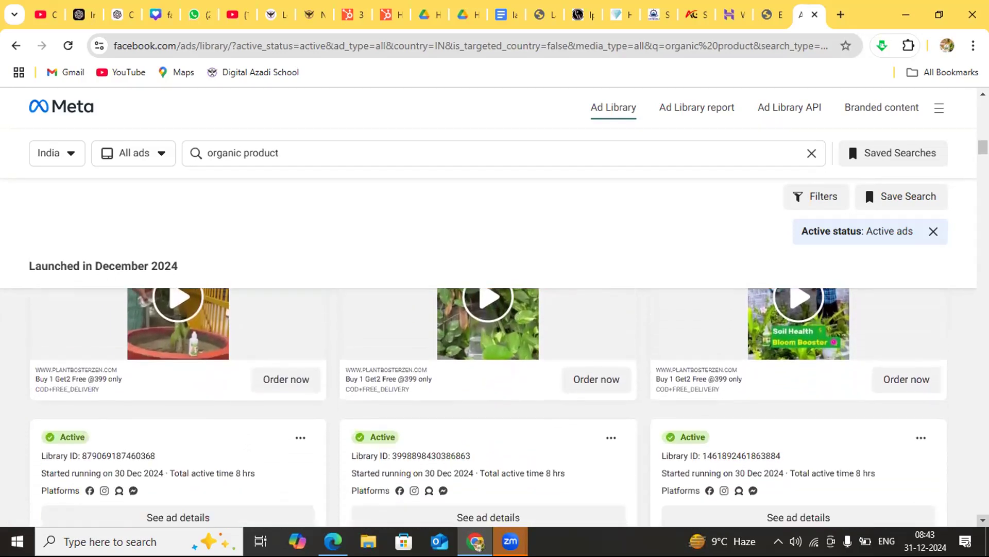
{"action": "scroll", "coordinate": [495, 330], "scroll_direction": "down", "scroll_amount": 3}
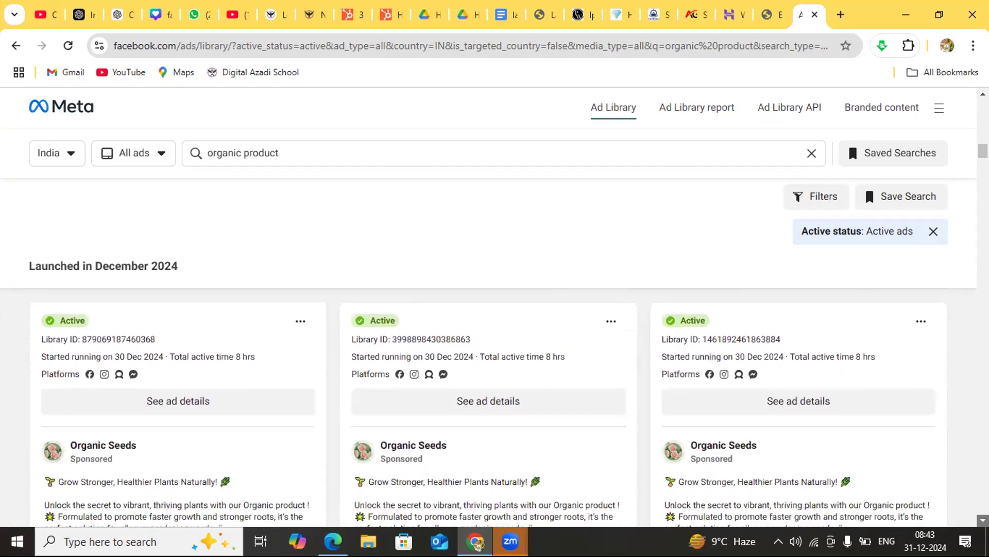
{"action": "scroll", "coordinate": [495, 330], "scroll_direction": "down", "scroll_amount": 5}
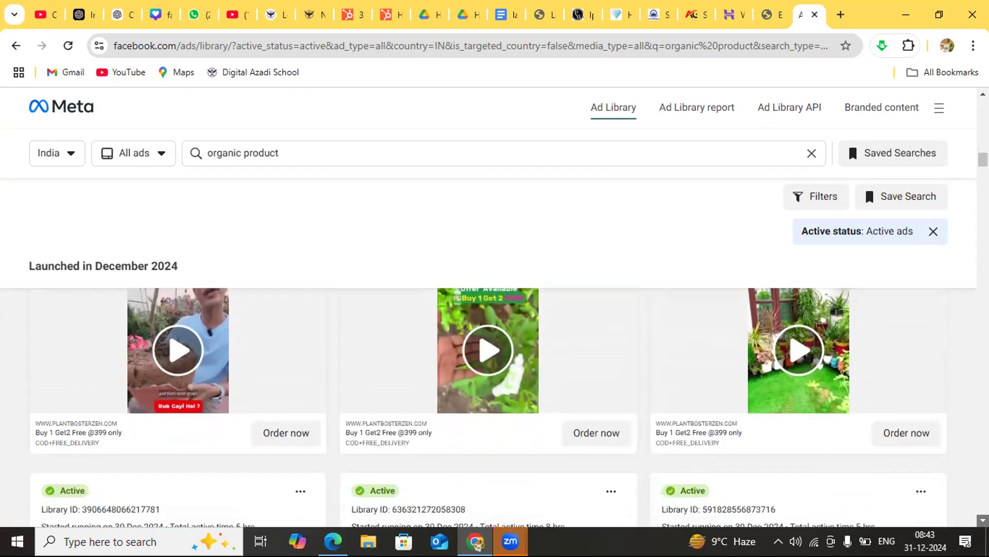
{"action": "scroll", "coordinate": [494, 330], "scroll_direction": "down", "scroll_amount": 3}
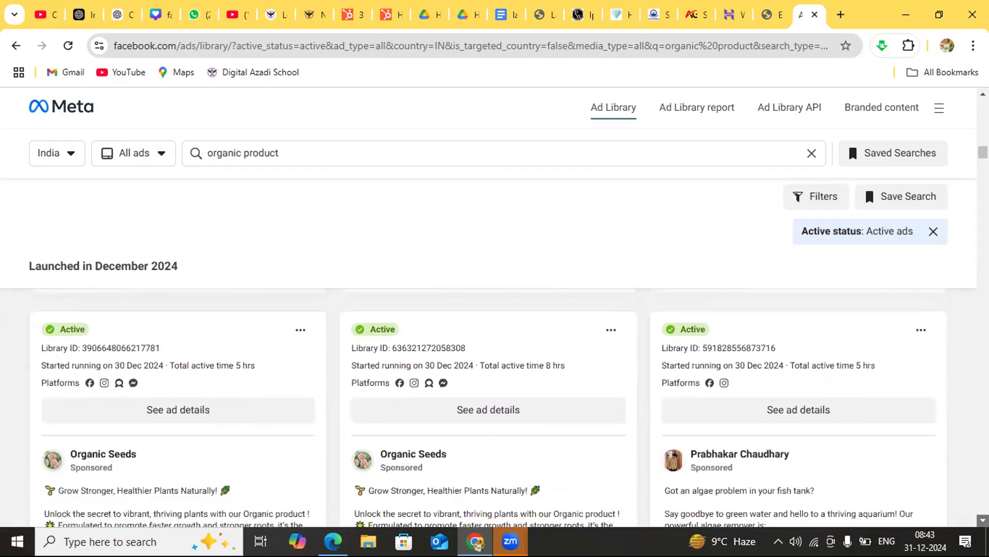
{"action": "scroll", "coordinate": [495, 329], "scroll_direction": "down", "scroll_amount": 3}
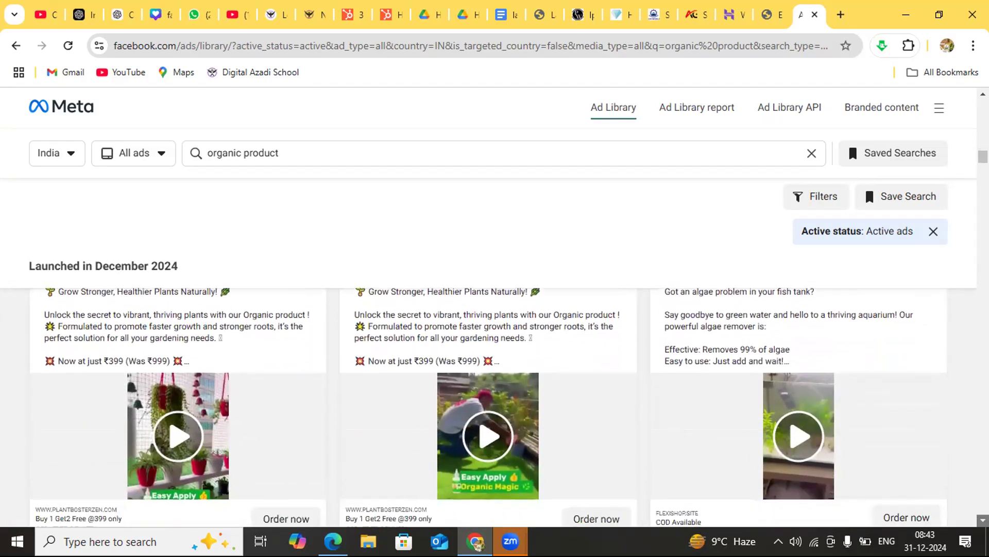
{"action": "scroll", "coordinate": [495, 392], "scroll_direction": "down", "scroll_amount": 1}
{"action": "scroll", "coordinate": [495, 402], "scroll_direction": "down", "scroll_amount": 1}
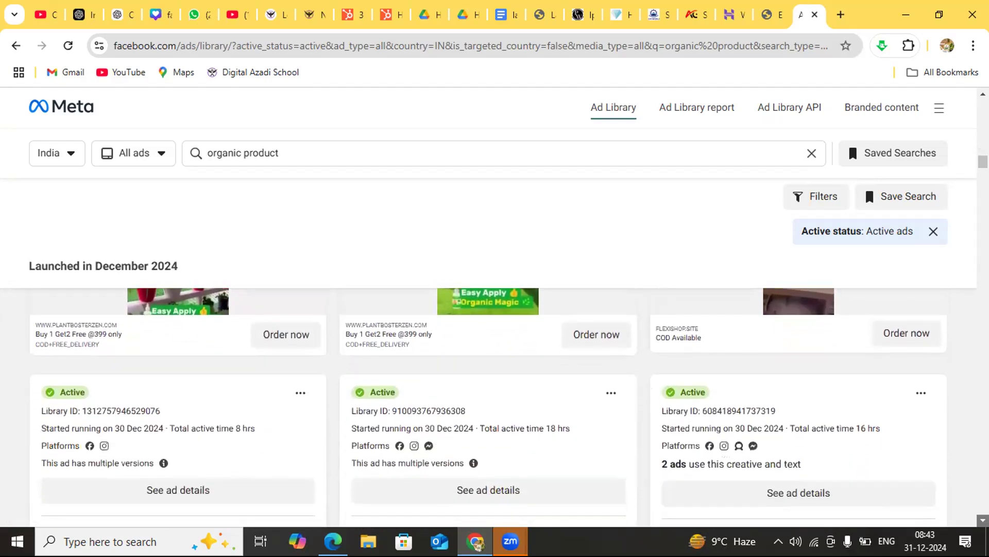
{"action": "scroll", "coordinate": [114, 334], "scroll_direction": "down", "scroll_amount": 3}
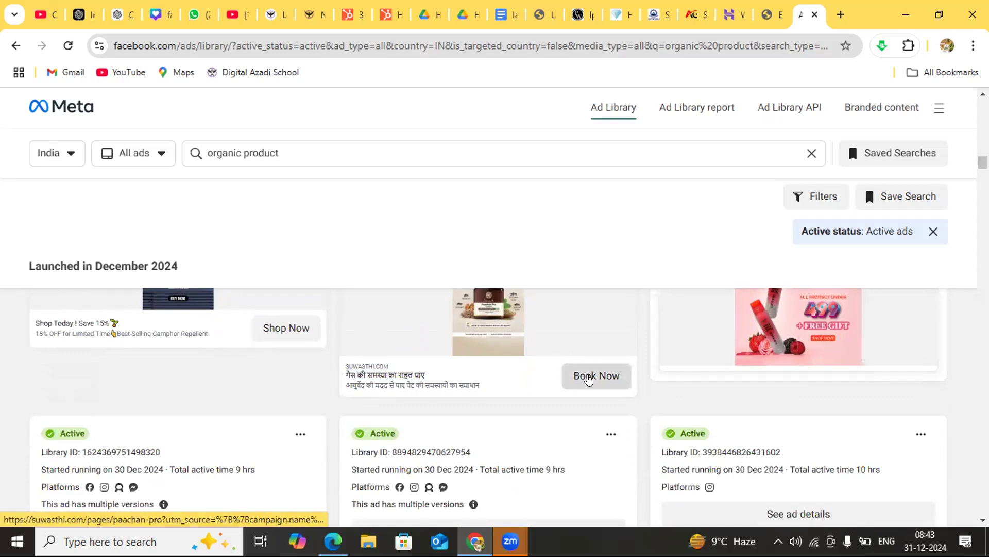
Open the suwasthi.com ad's landing page and review its Paachan Pro introduction, certification badges and What's Inside ingredient cards.
{"action": "left_click", "coordinate": [592, 377]}
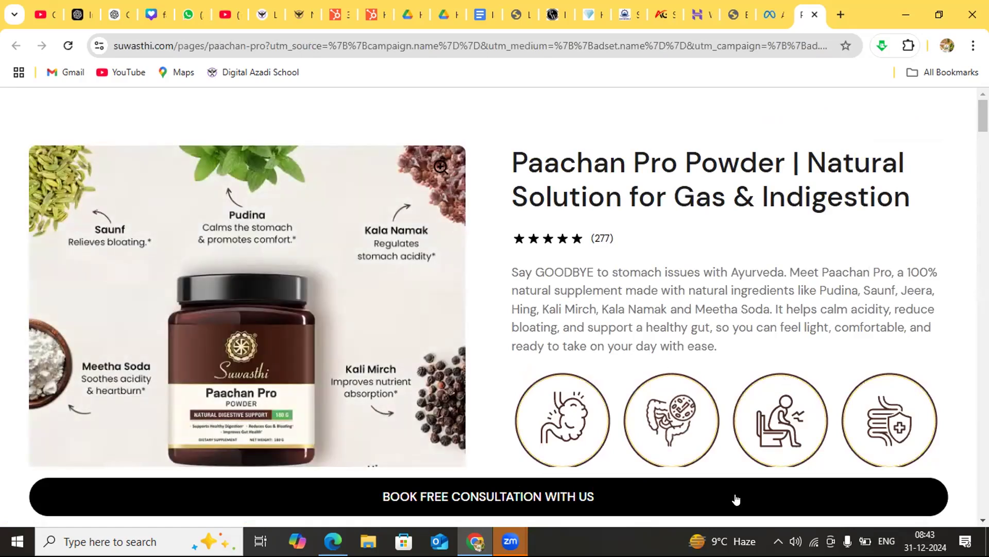
{"action": "scroll", "coordinate": [507, 304], "scroll_direction": "down", "scroll_amount": 5}
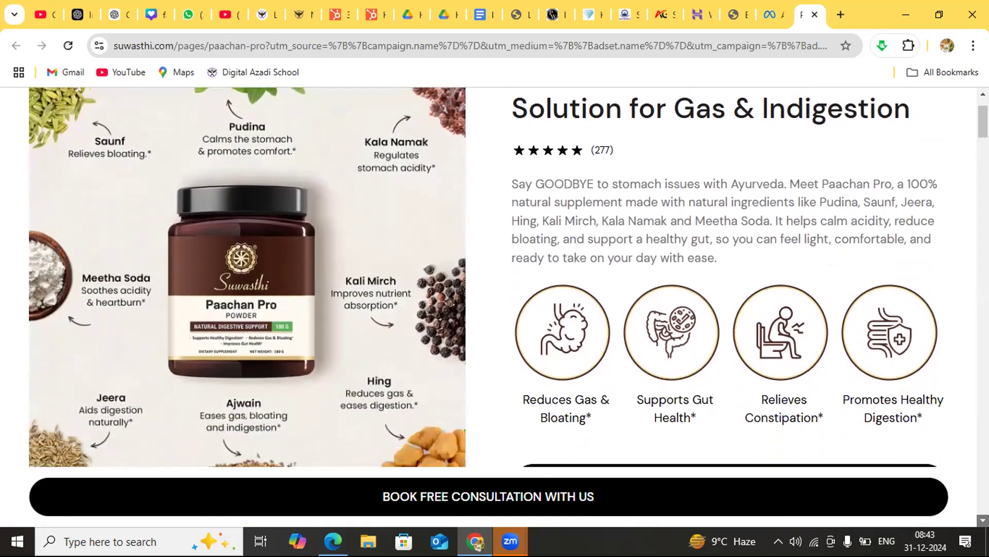
{"action": "scroll", "coordinate": [507, 304], "scroll_direction": "down", "scroll_amount": 5}
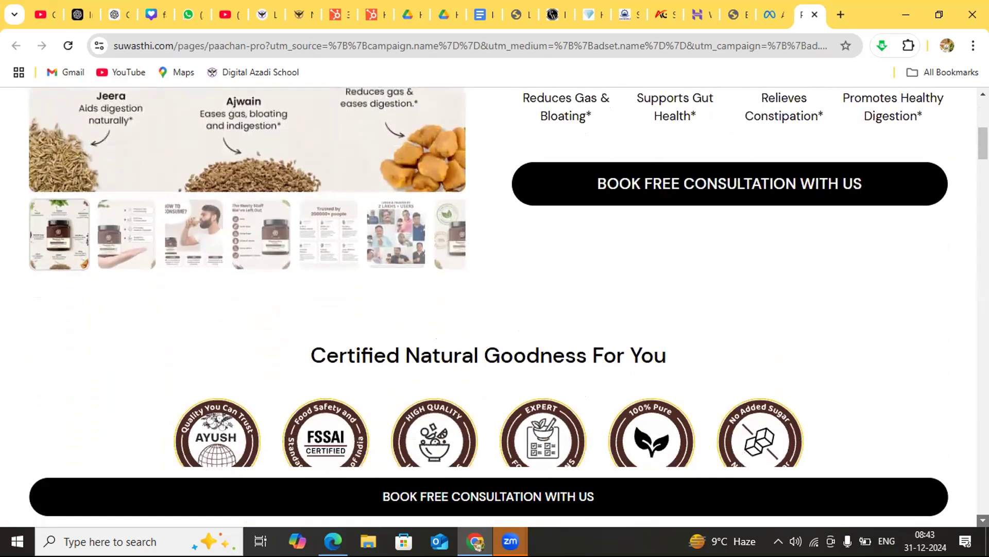
{"action": "scroll", "coordinate": [507, 304], "scroll_direction": "down", "scroll_amount": 10}
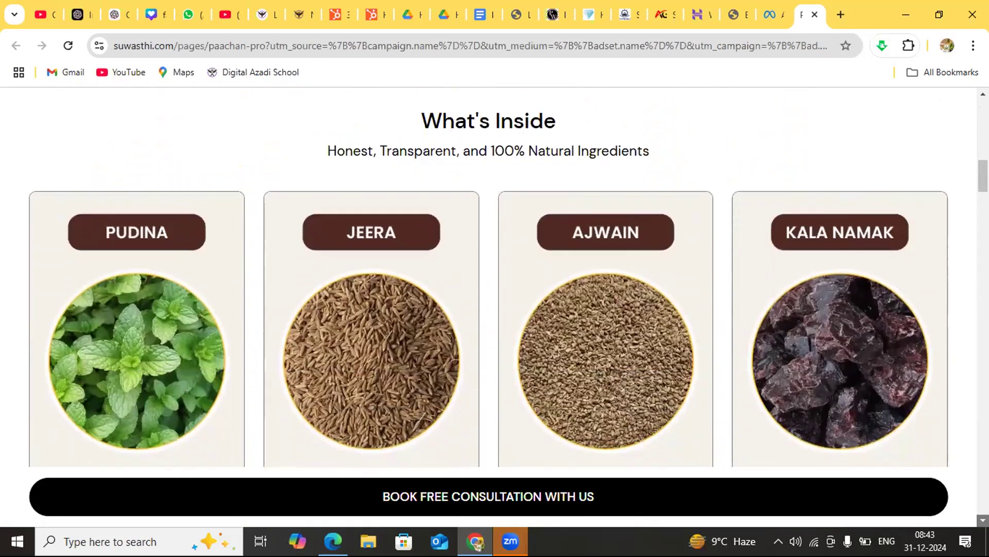
{"action": "scroll", "coordinate": [507, 304], "scroll_direction": "down", "scroll_amount": 5}
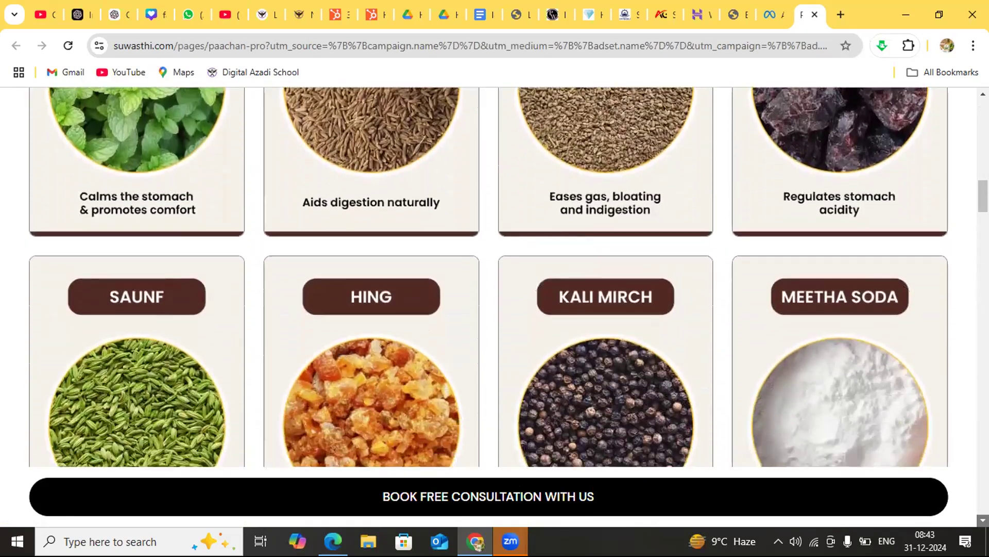
{"action": "scroll", "coordinate": [507, 304], "scroll_direction": "down", "scroll_amount": 4}
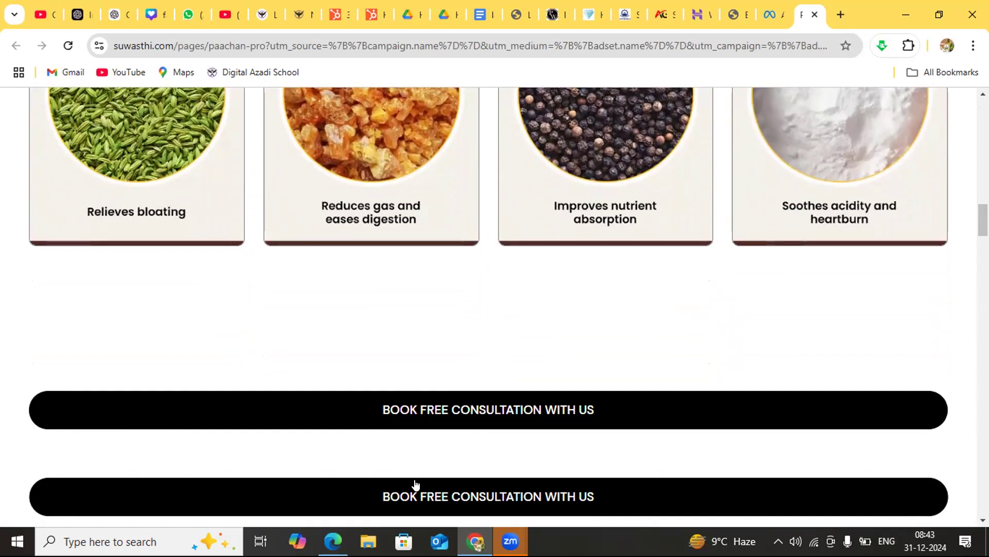
{"action": "scroll", "coordinate": [489, 274], "scroll_direction": "up", "scroll_amount": 15}
{"action": "scroll", "coordinate": [312, 393], "scroll_direction": "up", "scroll_amount": 2}
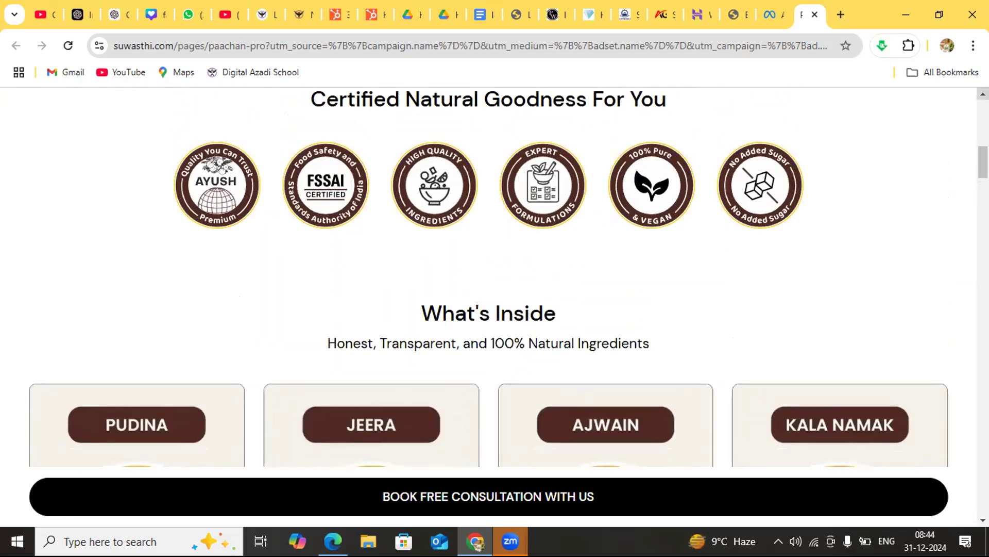
{"action": "scroll", "coordinate": [504, 277], "scroll_direction": "up", "scroll_amount": 2}
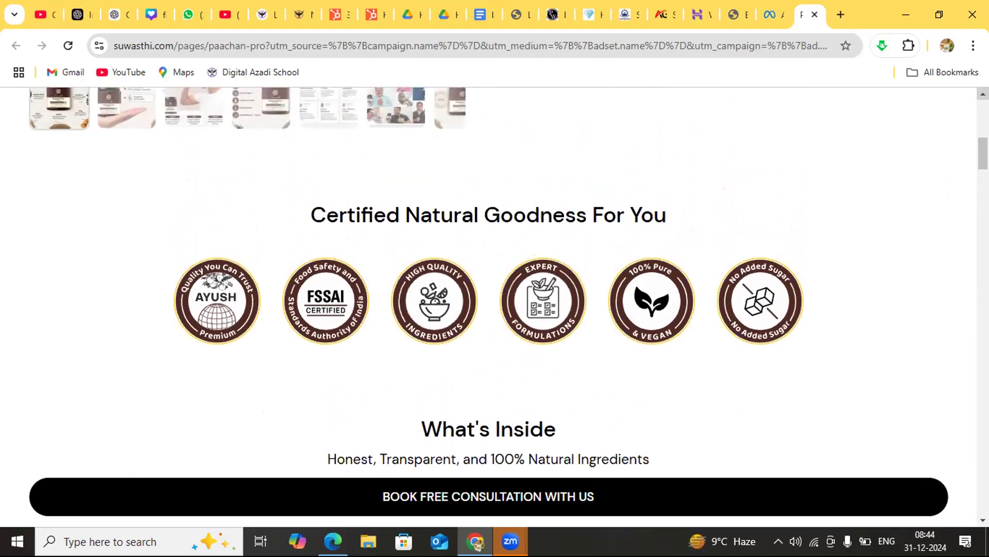
{"action": "scroll", "coordinate": [503, 277], "scroll_direction": "up", "scroll_amount": 4}
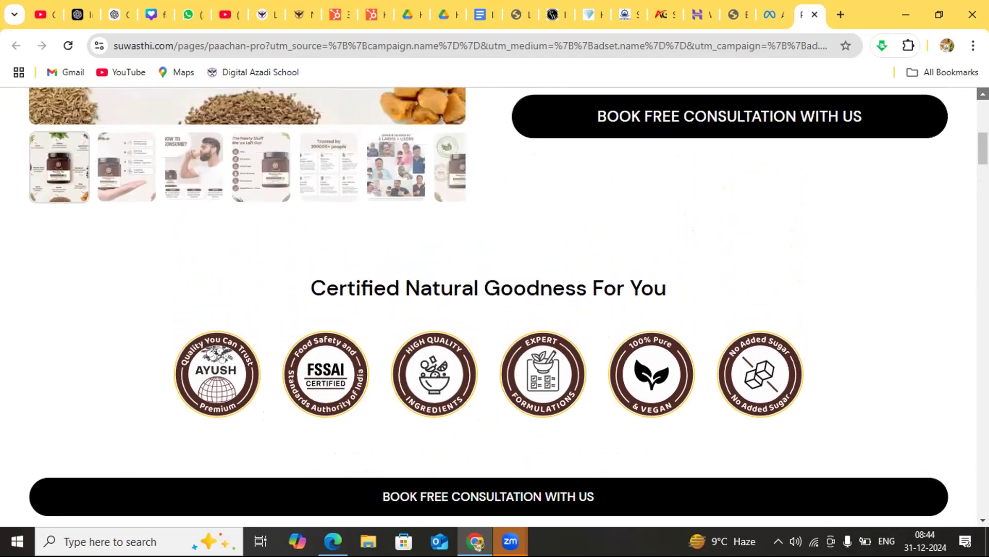
{"action": "scroll", "coordinate": [503, 277], "scroll_direction": "up", "scroll_amount": 6}
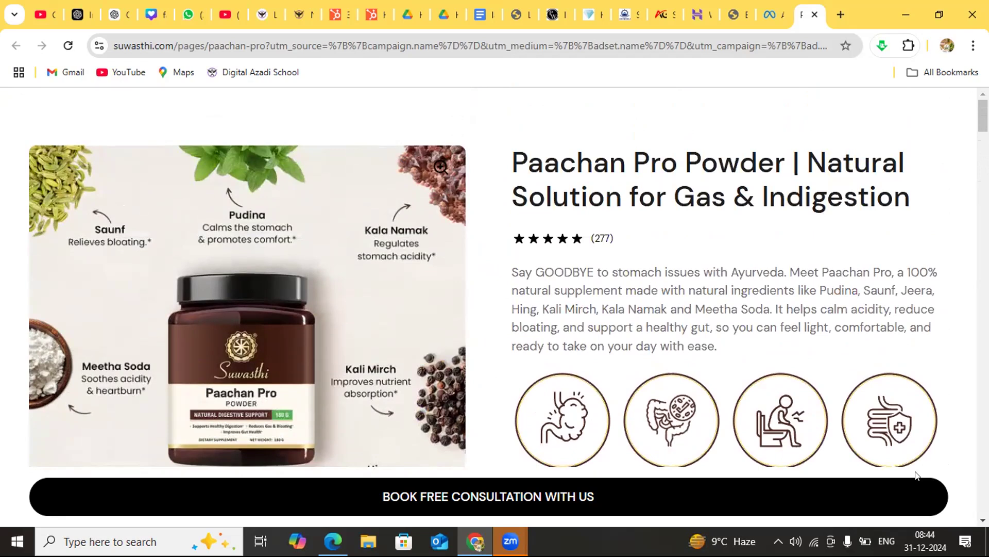
Examine the Paachan Pro page's section order from the product benefits through How To Consume This Powder to the Loved & Trusted By section.
{"action": "scroll", "coordinate": [982, 519], "scroll_direction": "down", "scroll_amount": 5}
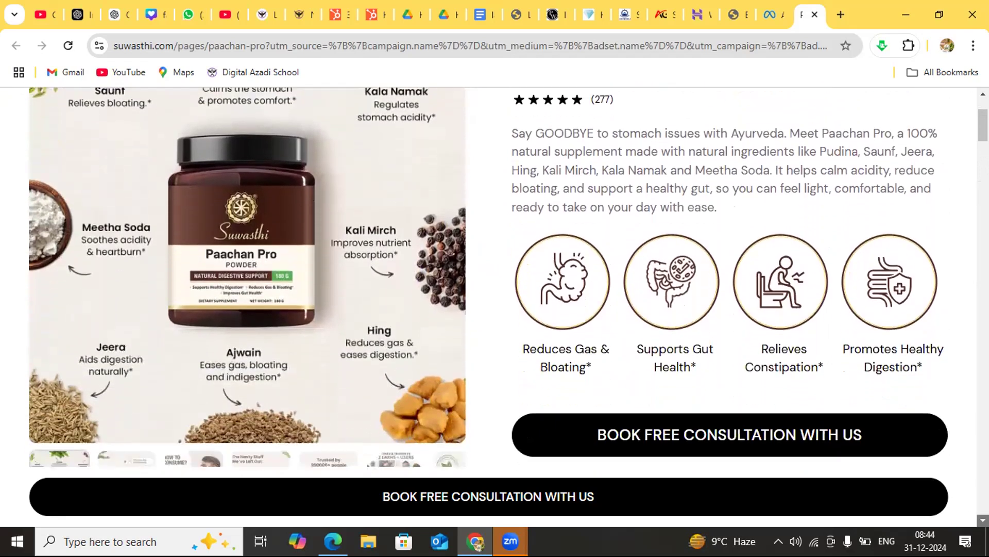
{"action": "left_click", "coordinate": [983, 520]}
{"action": "scroll", "coordinate": [983, 520], "scroll_direction": "down", "scroll_amount": 4}
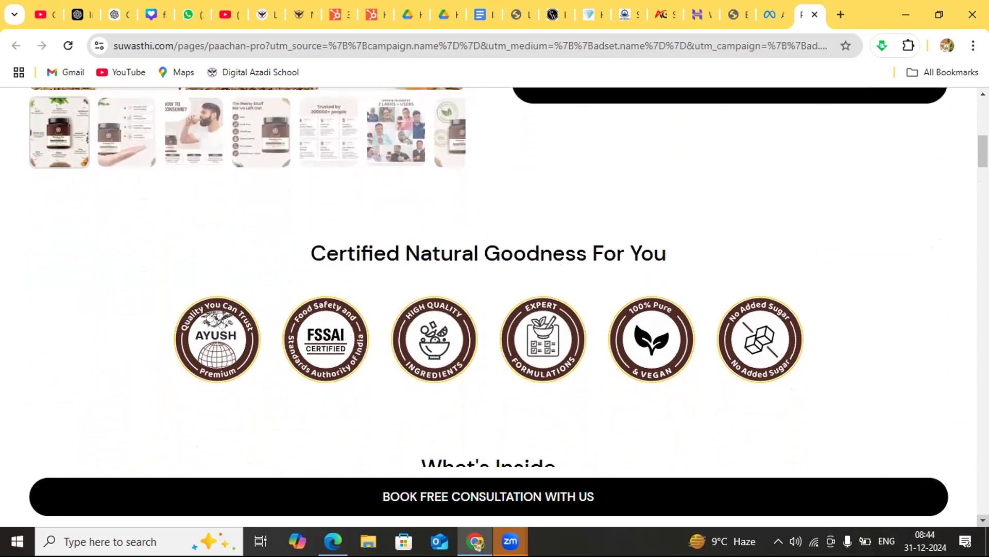
{"action": "scroll", "coordinate": [982, 520], "scroll_direction": "down", "scroll_amount": 7}
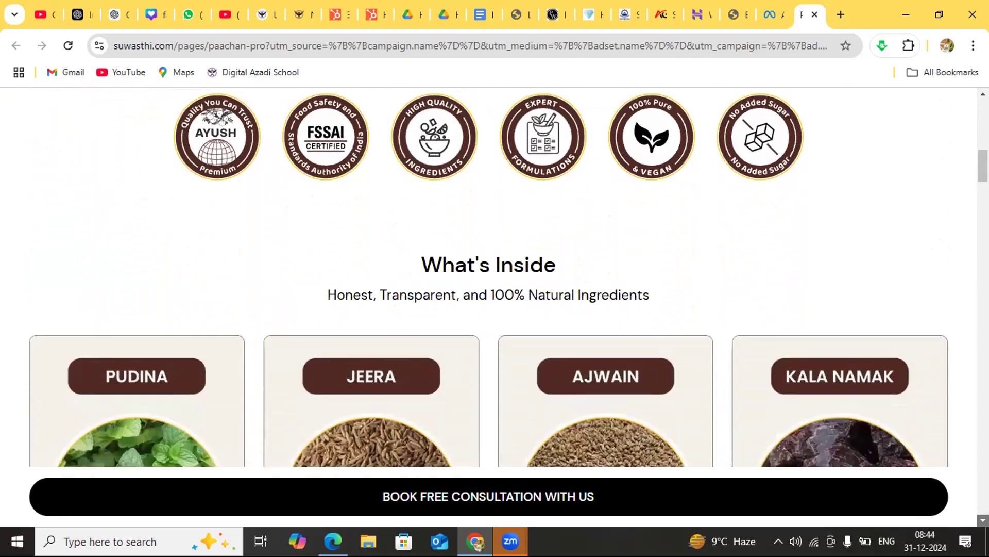
{"action": "scroll", "coordinate": [982, 520], "scroll_direction": "down", "scroll_amount": 5}
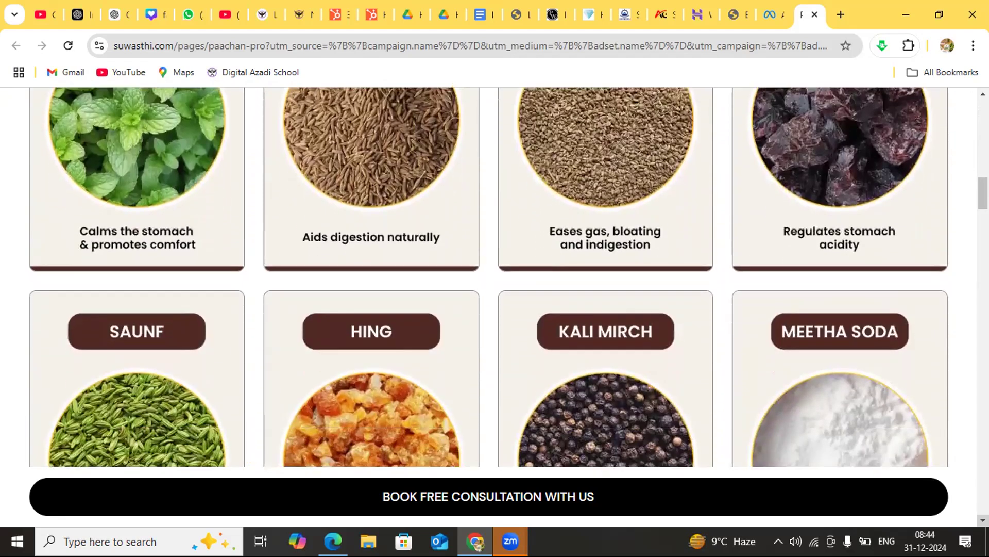
{"action": "scroll", "coordinate": [982, 520], "scroll_direction": "down", "scroll_amount": 4}
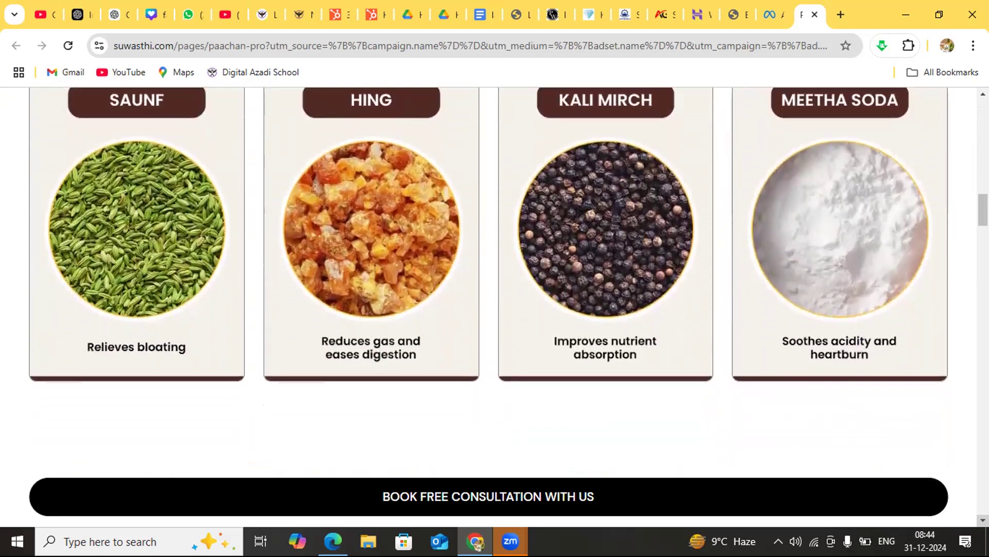
{"action": "scroll", "coordinate": [982, 520], "scroll_direction": "down", "scroll_amount": 7}
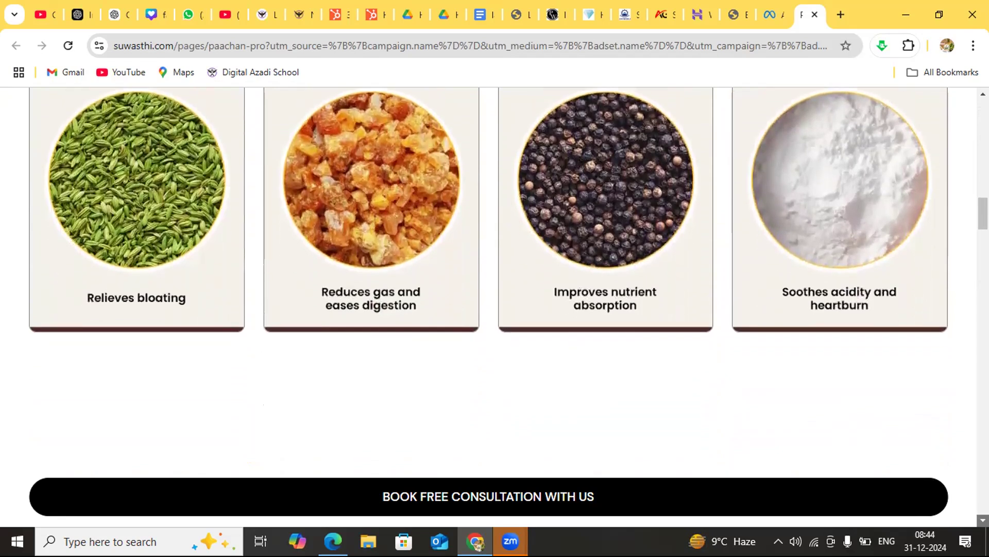
{"action": "scroll", "coordinate": [495, 310], "scroll_direction": "down", "scroll_amount": 8}
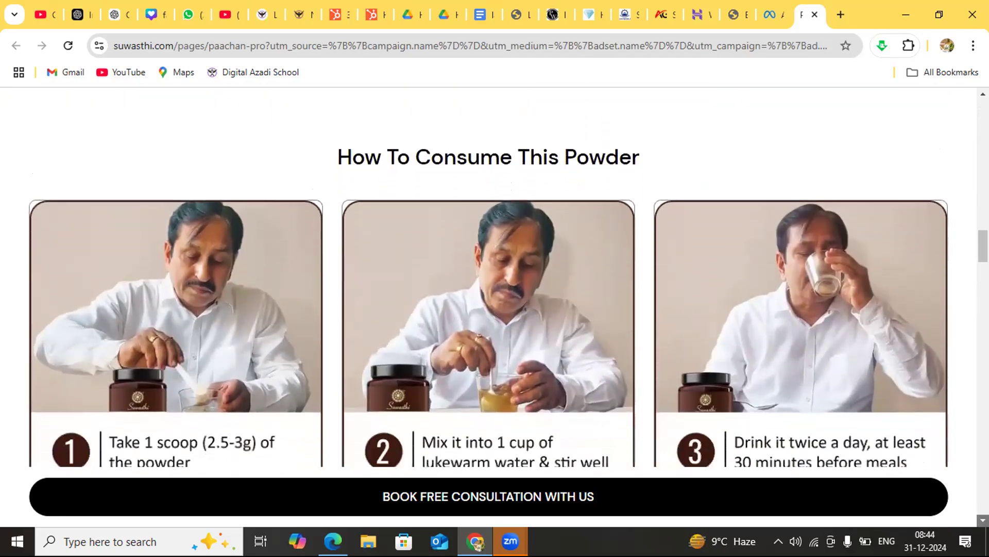
{"action": "scroll", "coordinate": [495, 310], "scroll_direction": "down", "scroll_amount": 8}
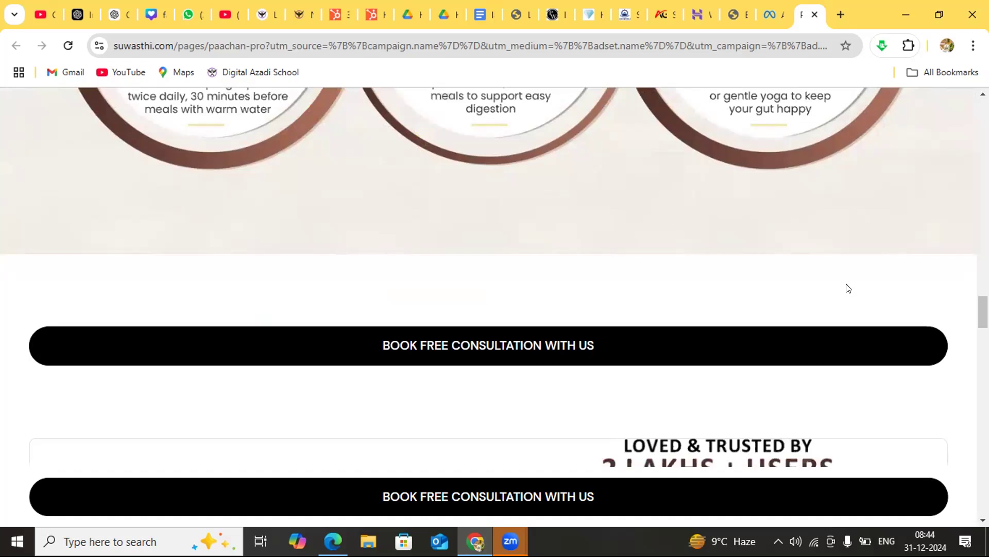
Copy the full suwasthi.com/pages/paachan-pro URL into the landing page samples document, below the Udhyami Pathshala link, and leave a blank line after it.
{"action": "left_click", "coordinate": [757, 44]}
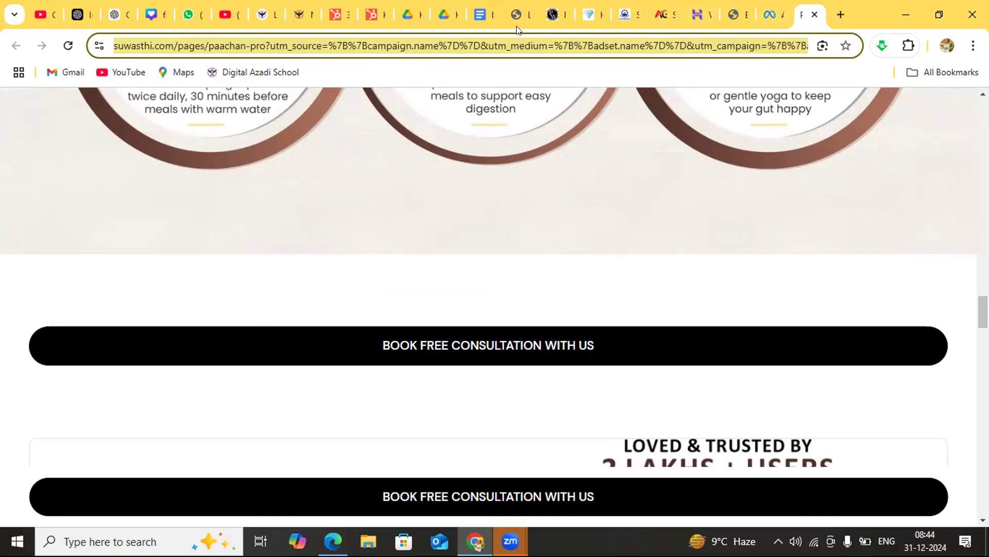
{"action": "left_click", "coordinate": [481, 16]}
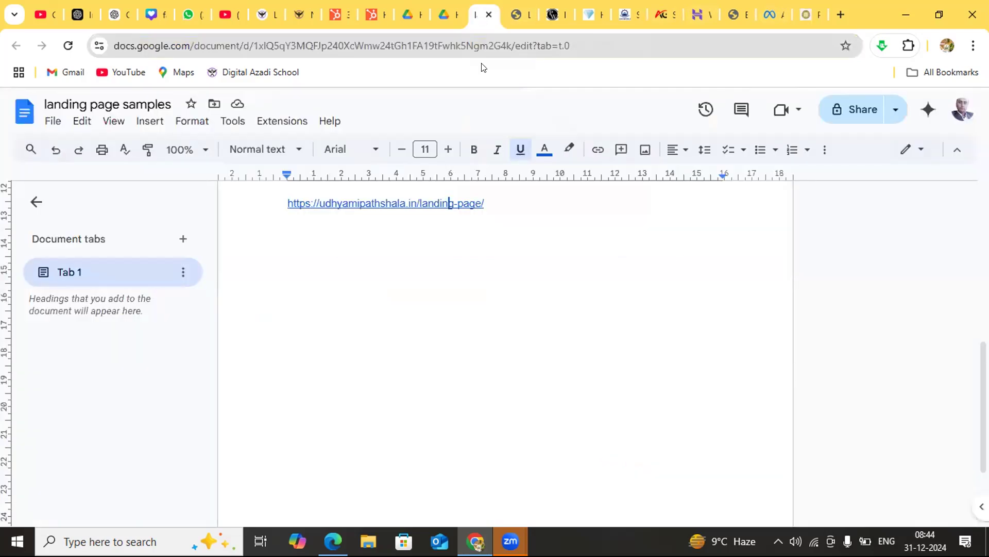
{"action": "left_click", "coordinate": [495, 203]}
{"action": "key", "text": "Return"}
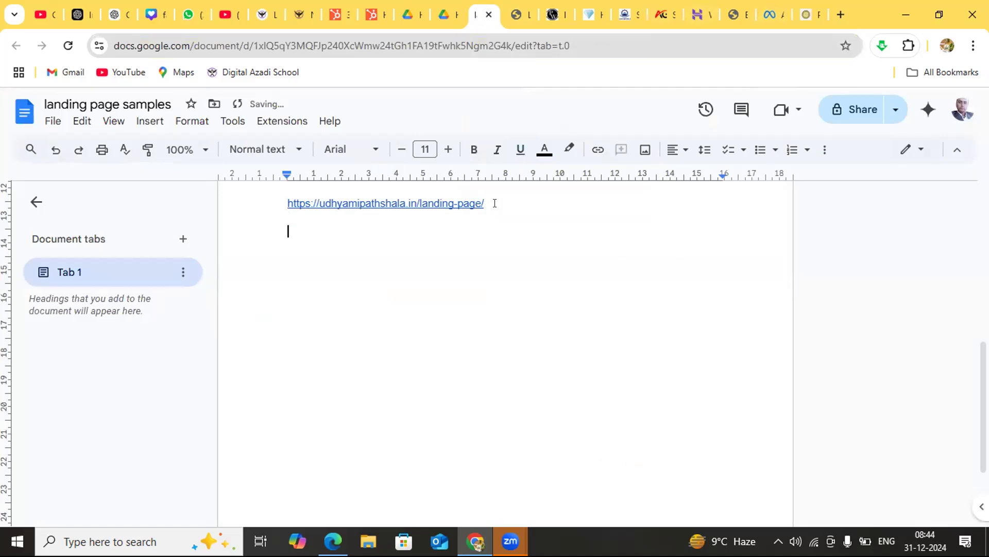
{"action": "type", "text": "https://suwasthi.com/pages/paachan-pro?utm_source=%7B%7Bcampaign.name%7D%7D&utm_medium=%7B%7Badset.name%7D%7D&utm_campaign=%7B%7Bad.name%7D%7D&utm_content=%7B%7Bplacement%7D%7D"}
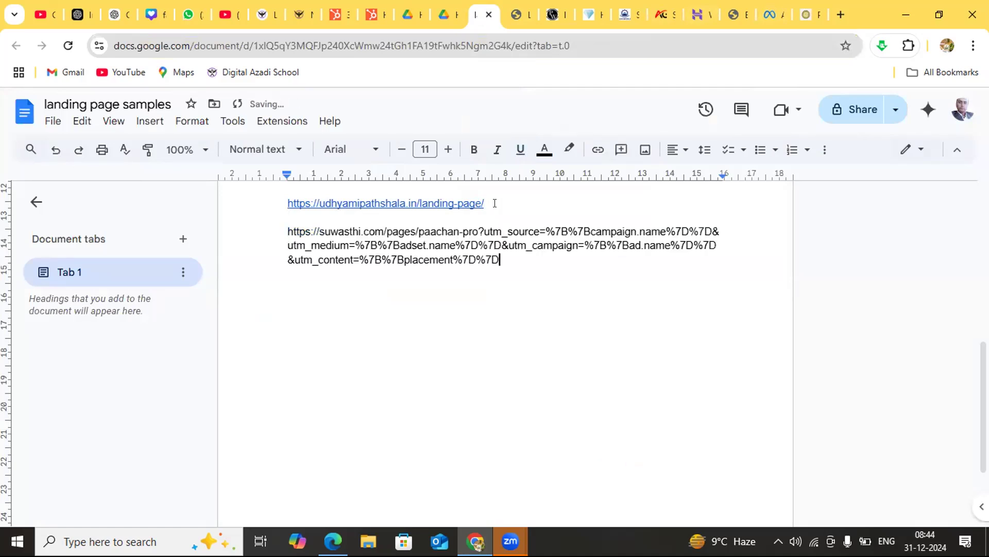
{"action": "key", "text": "Return"}
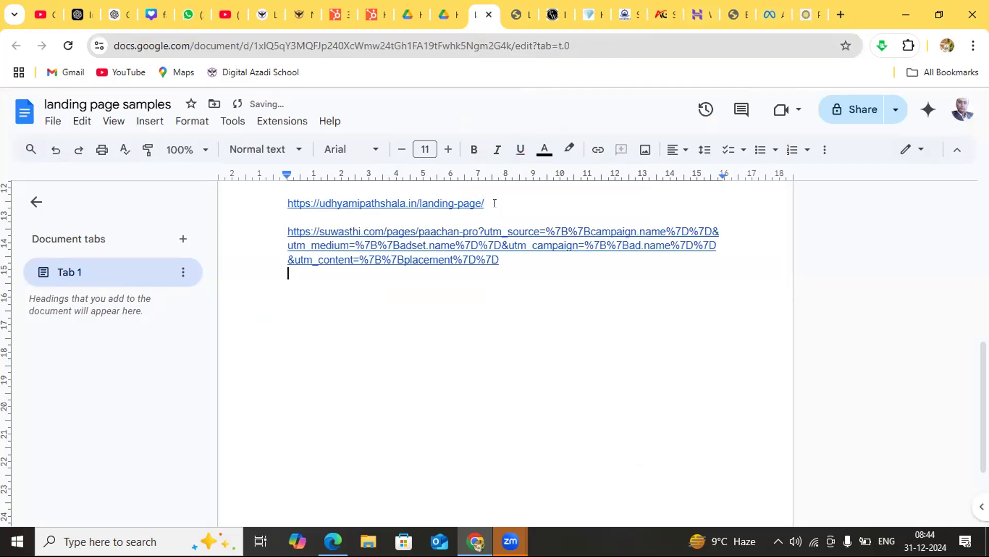
{"action": "key", "text": "Return"}
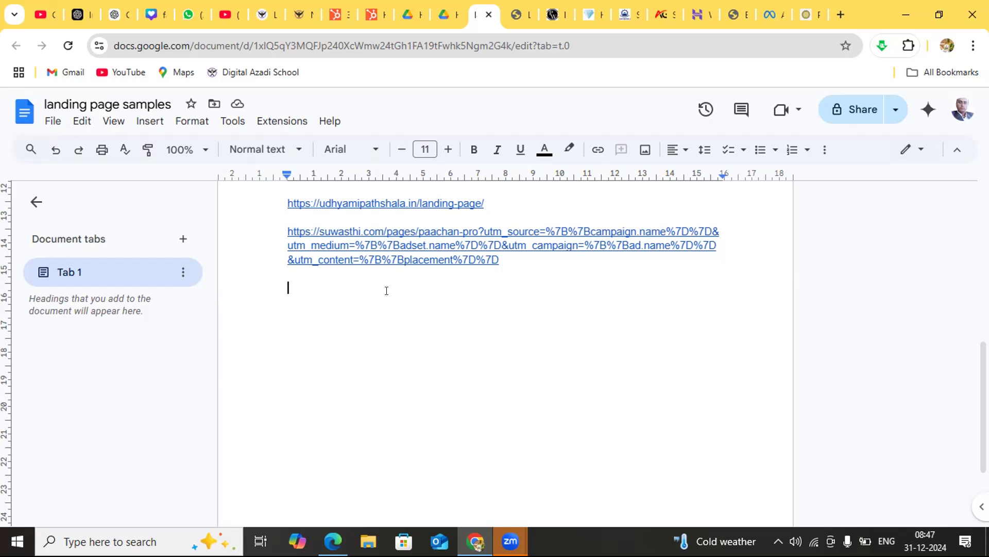
{"action": "left_click", "coordinate": [503, 149]}
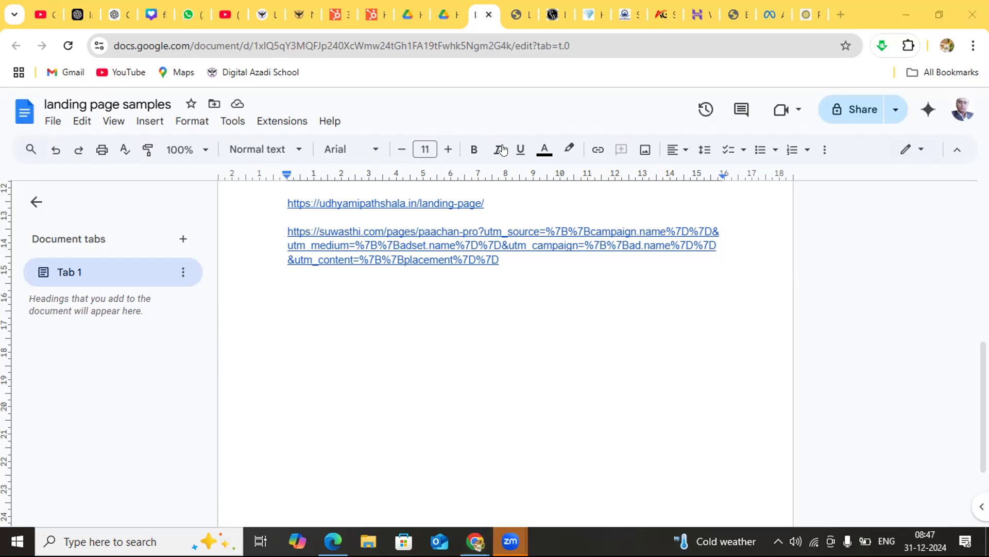